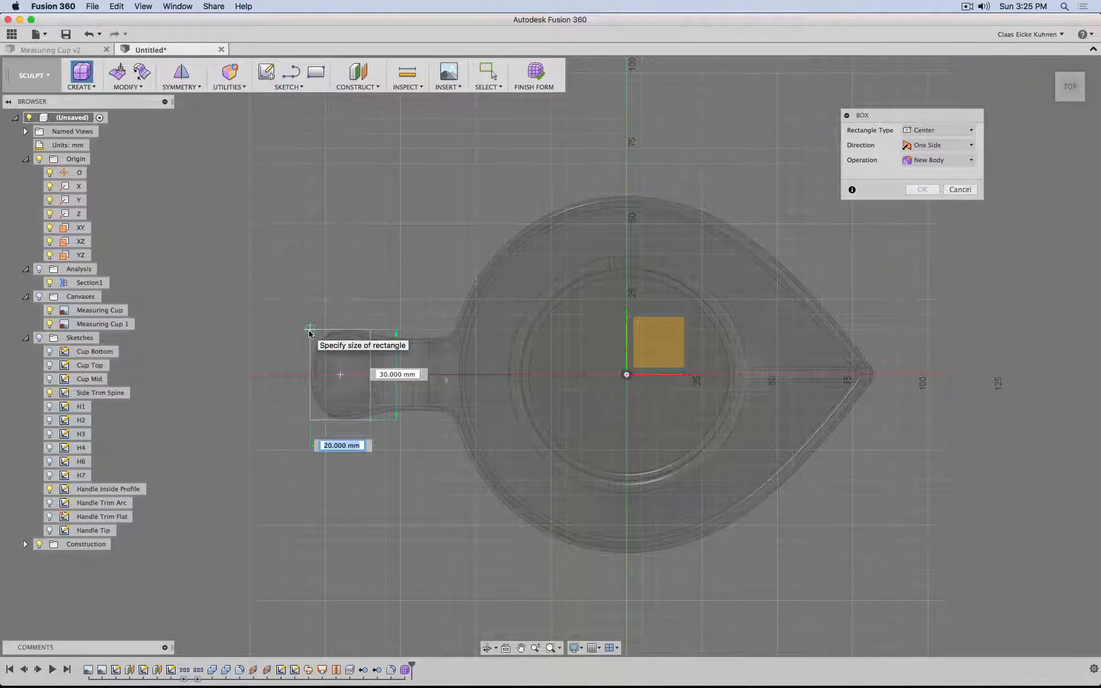
Step: Create a T-spline box at the handle's lower end, 20 mm long, 30 mm wide and 10 mm high, with two faces per direction
left_click(308, 333)
left_click(1070, 107)
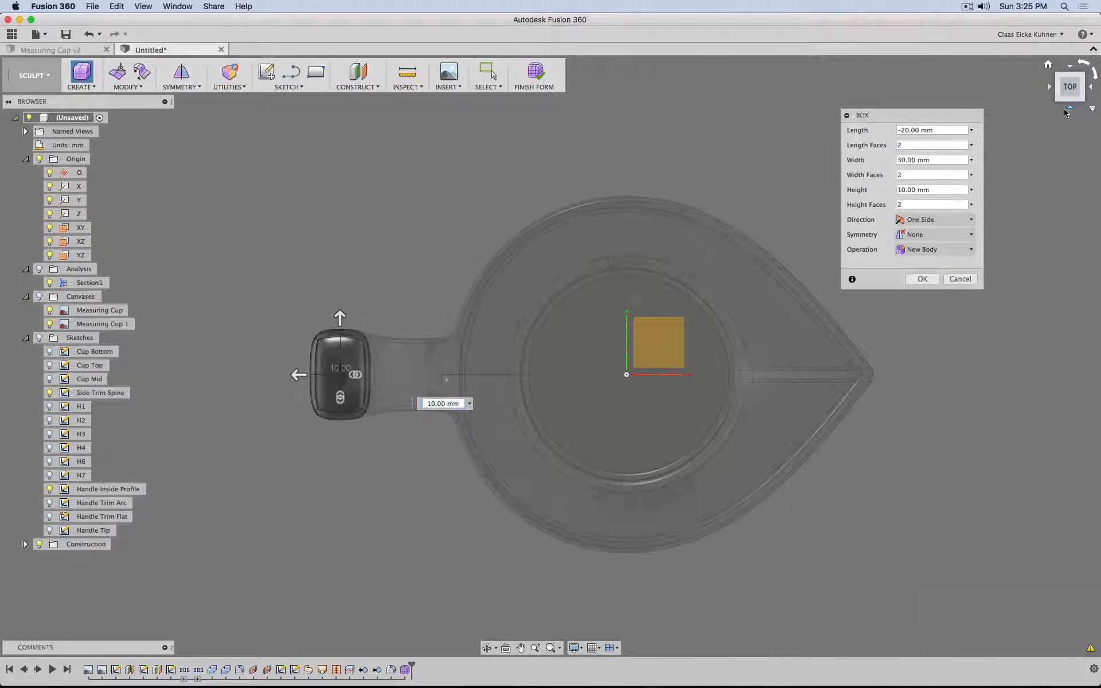
left_click(1095, 651)
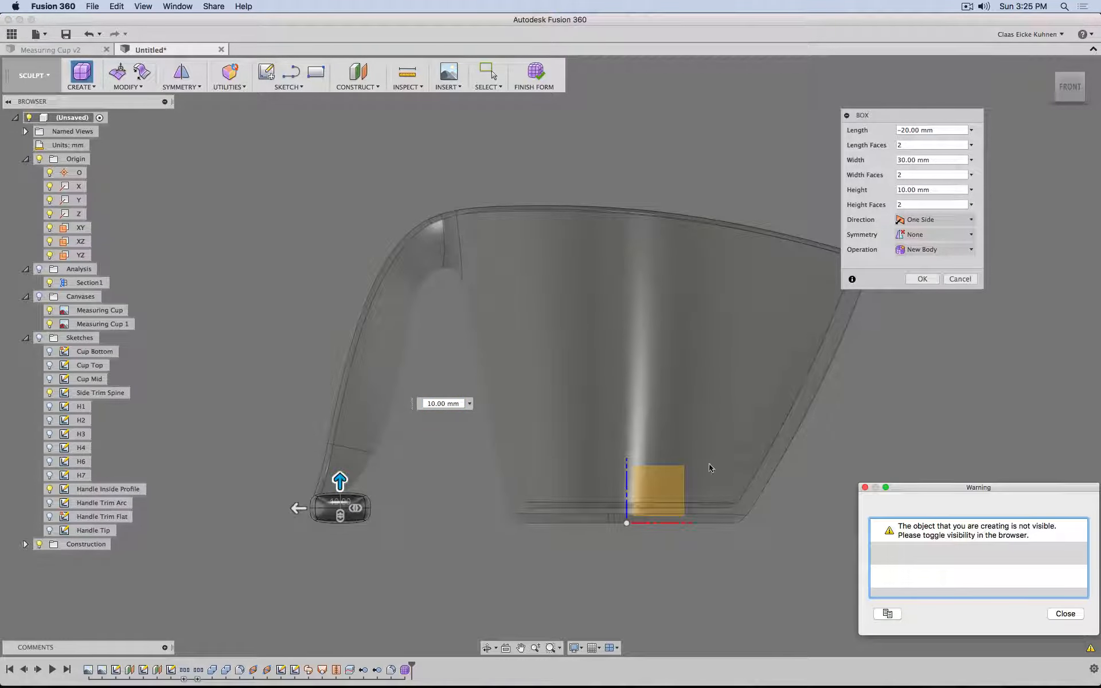
left_click(1066, 613)
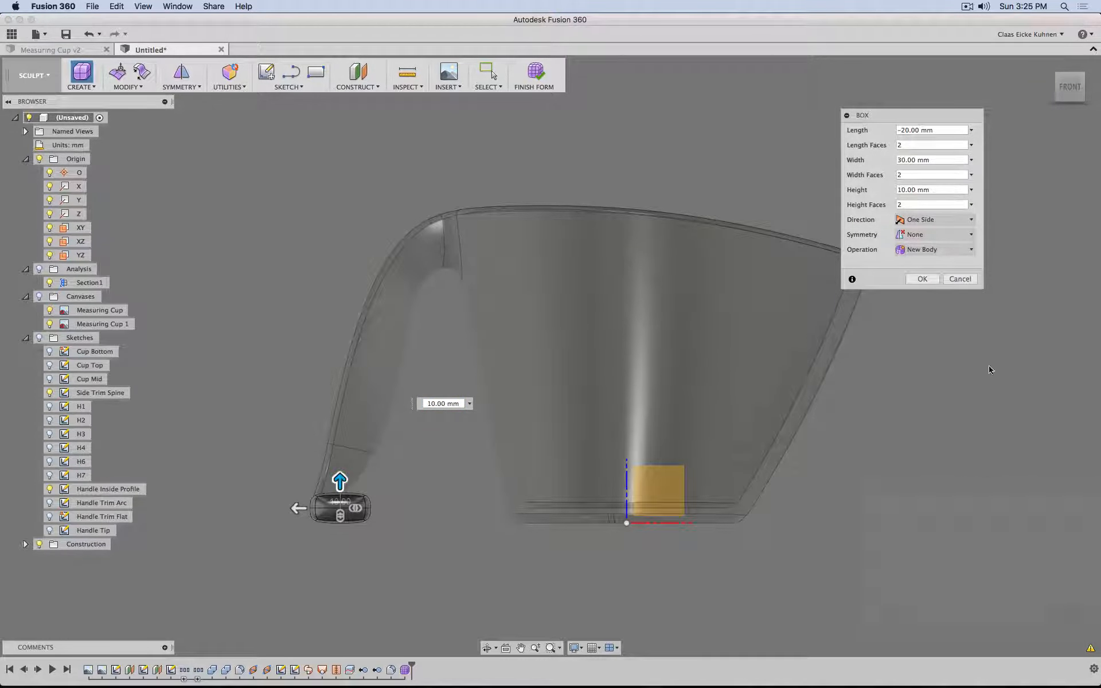
left_click(923, 279)
Step: Move the whole box body about 5.7 mm up and 1.1 mm outward with Edit Form, onto the handle's lower end
scroll(344, 507, "up", 5)
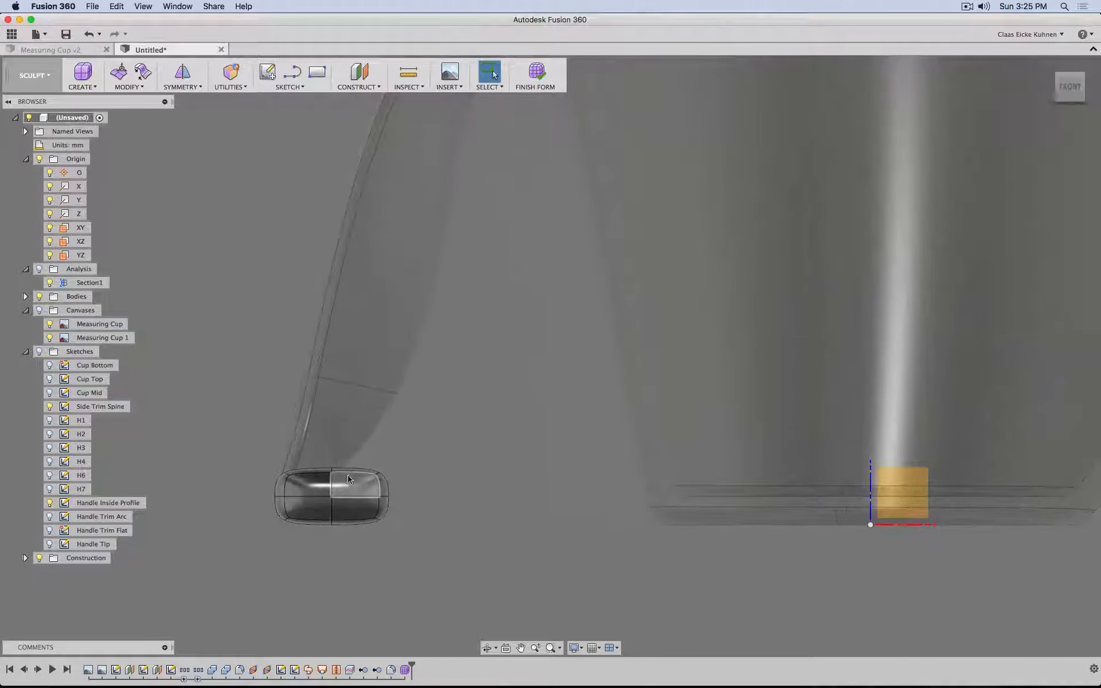
double_click(351, 487)
left_click(120, 74)
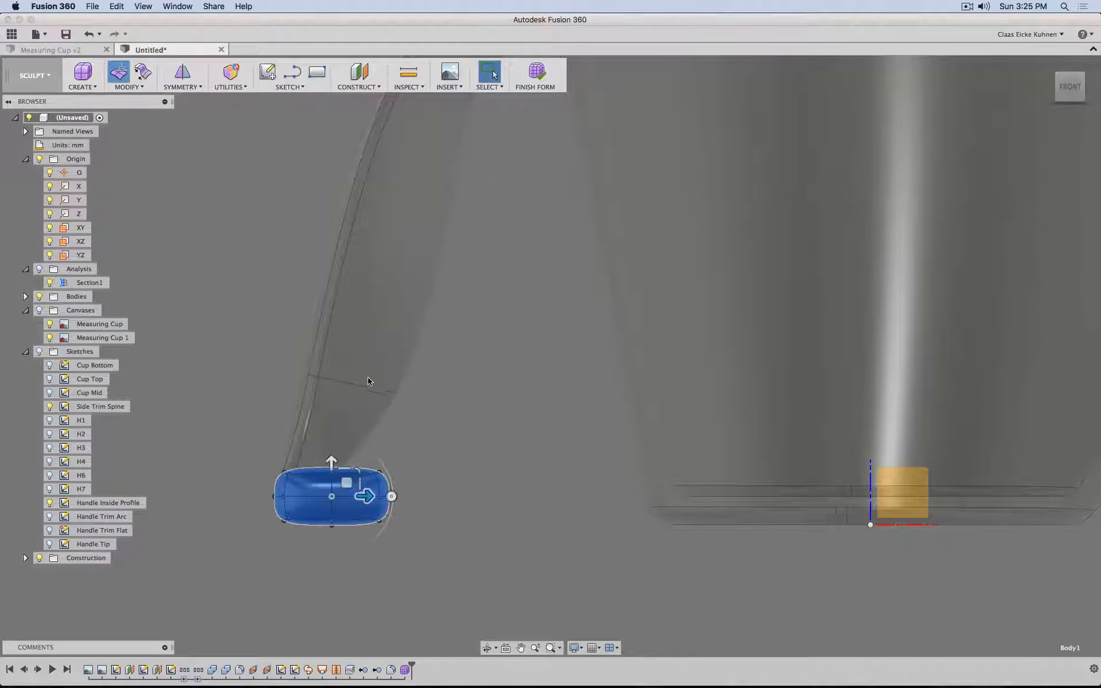
left_click_drag(347, 482, 340, 450)
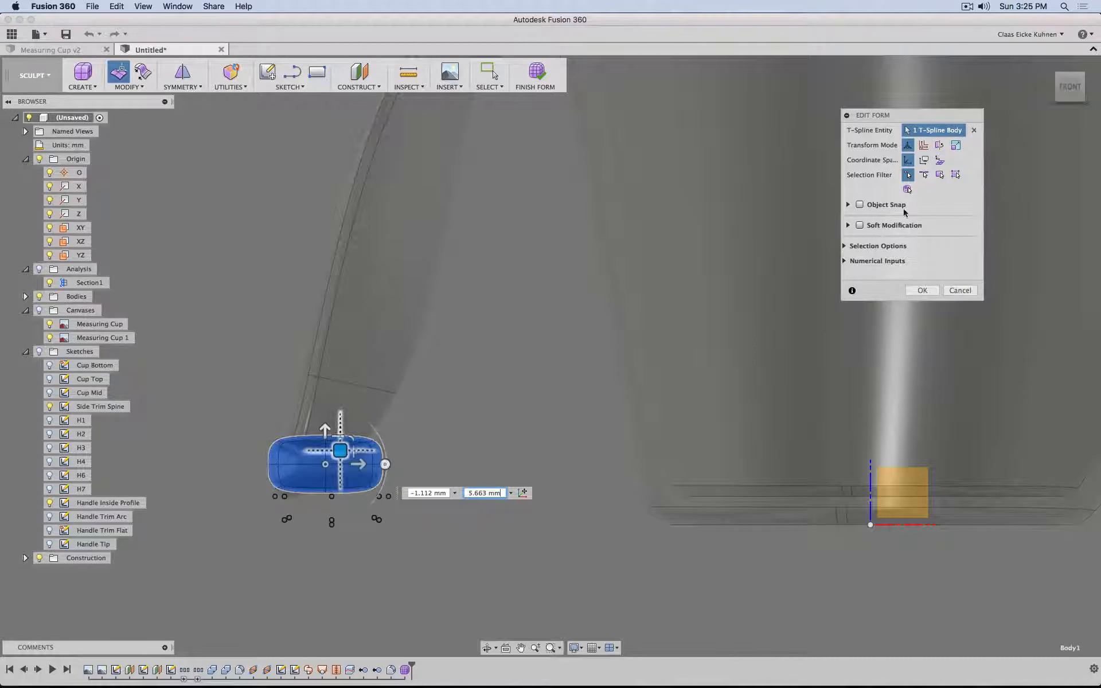
Step: Pull the faces of the box's upper half up along the handle and try rotating them by 15 degrees
left_click(940, 175)
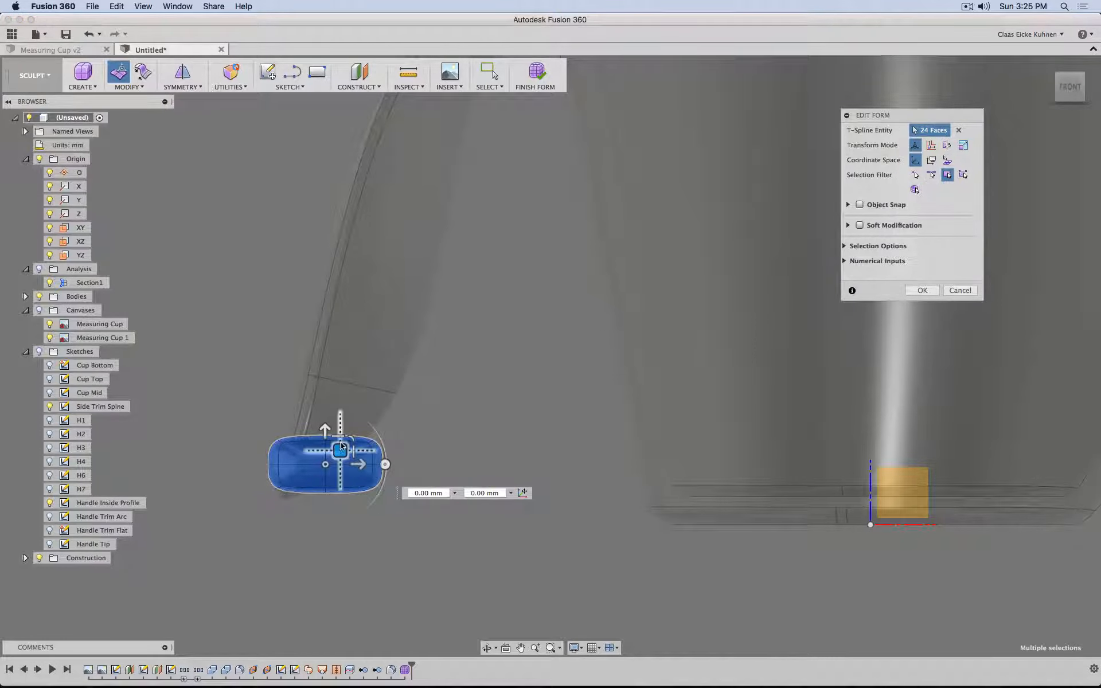
left_click(302, 418)
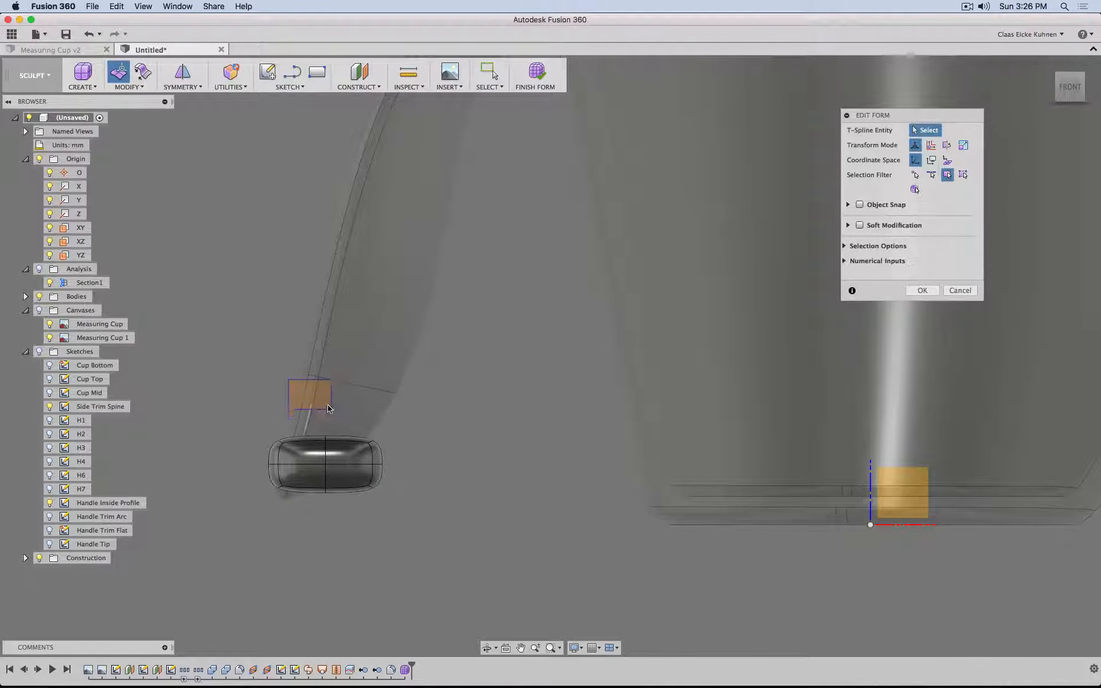
left_click_drag(330, 408, 306, 448)
left_click(426, 393)
left_click_drag(425, 392, 248, 447)
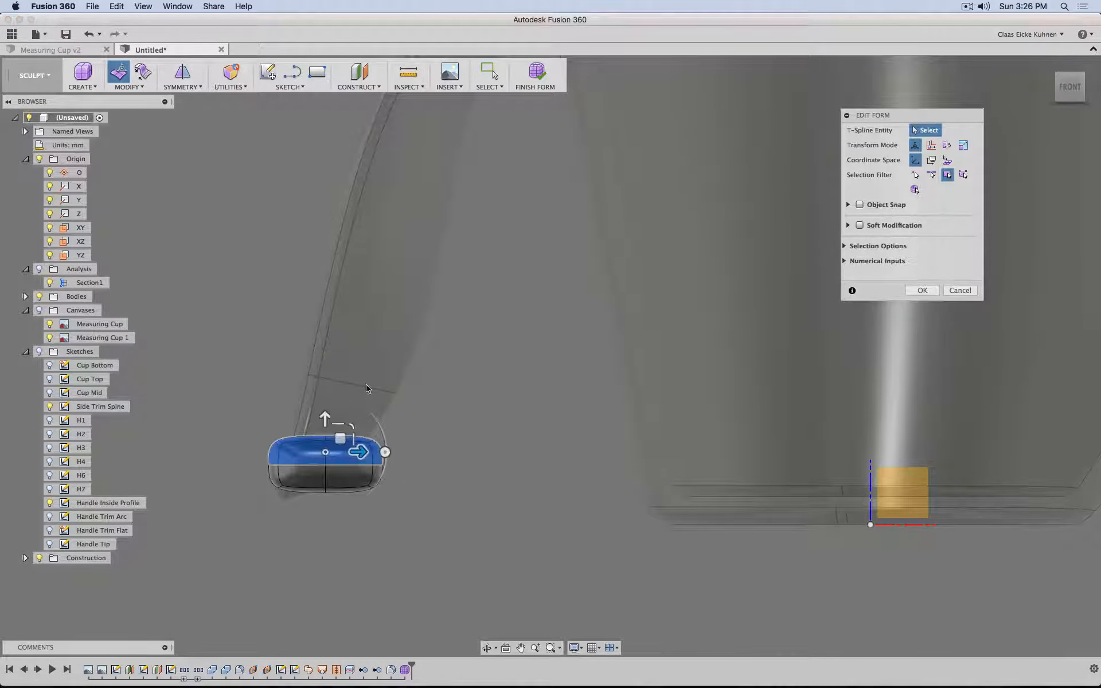
middle_click_drag(352, 404, 335, 447)
left_click_drag(324, 484, 415, 358)
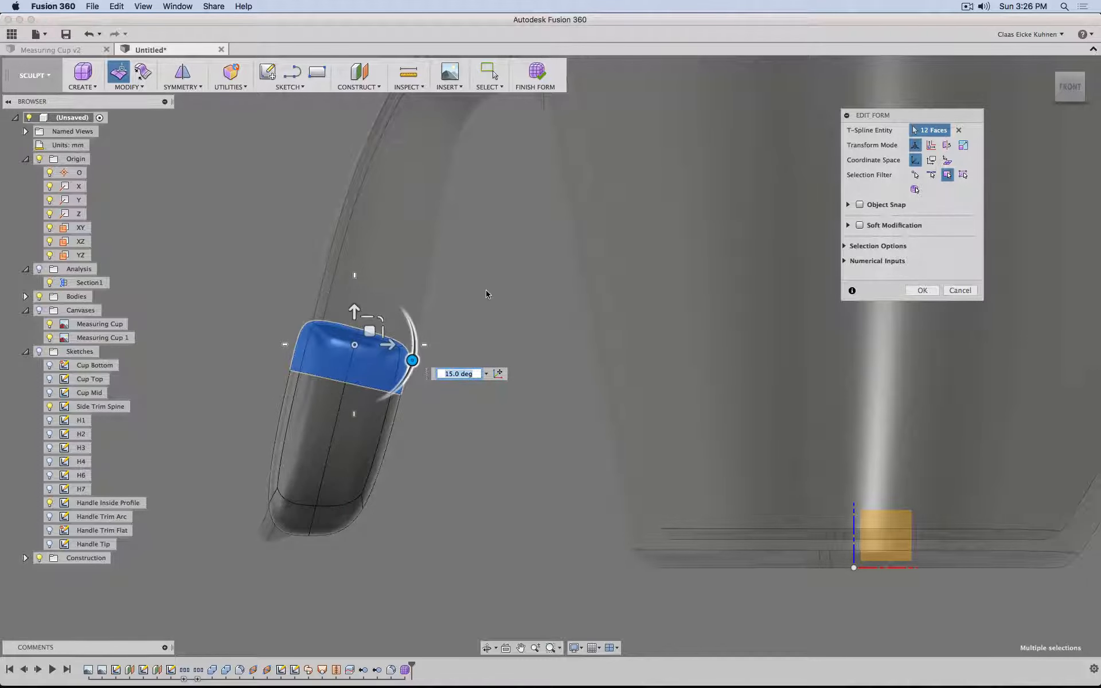
middle_click_drag(487, 291, 453, 351)
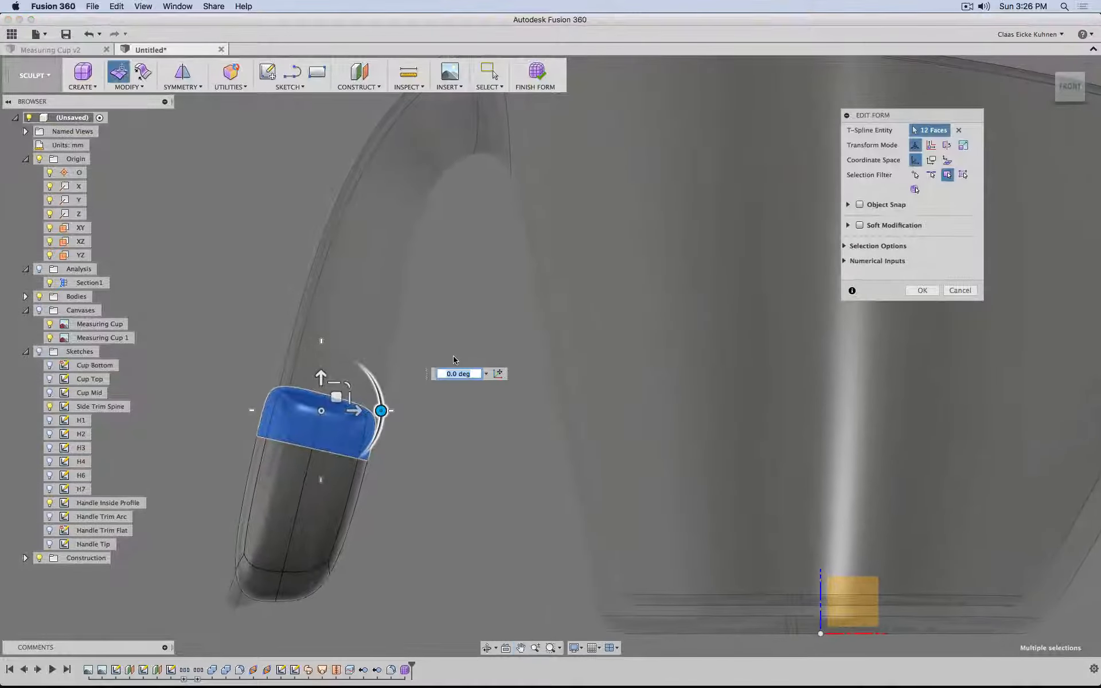
key("Escape")
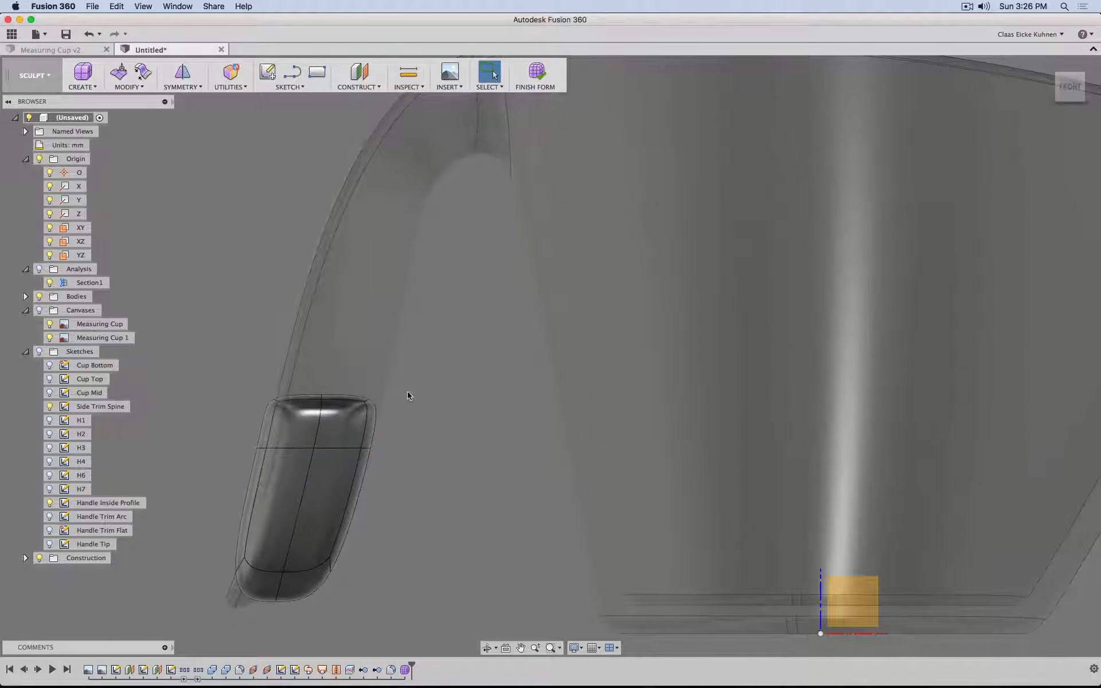
Step: Rotate the vertices of the body's upper half about 11.6 degrees to follow the handle's slope
double_click(373, 422)
left_click(487, 341)
left_click_drag(480, 331, 226, 447)
left_click(122, 73)
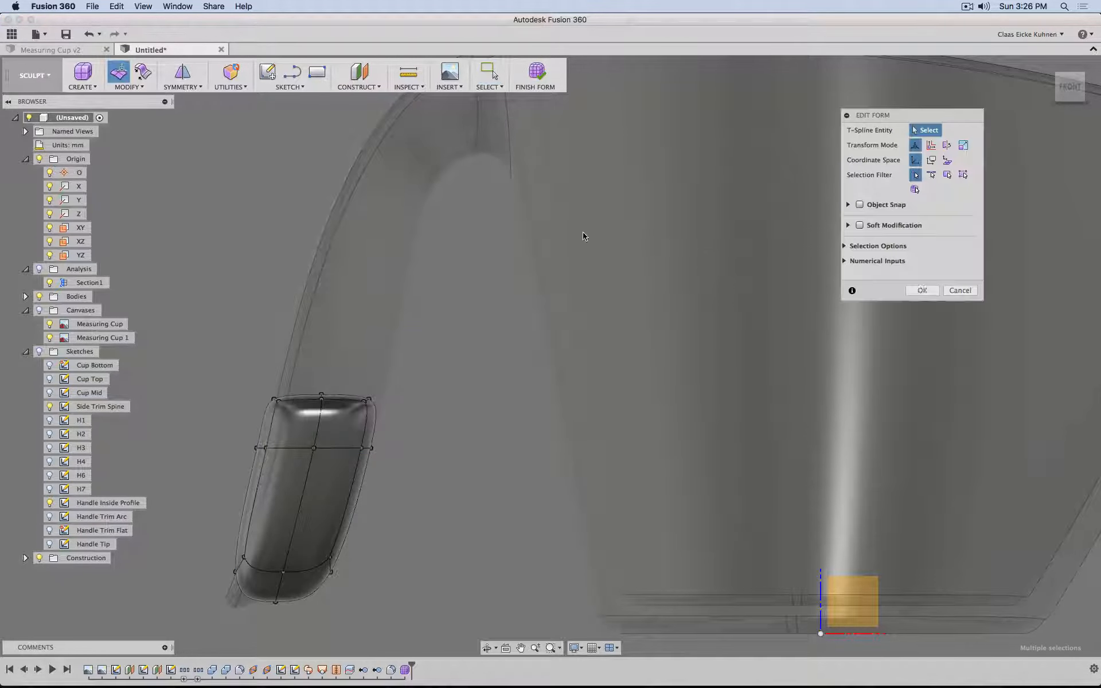
left_click_drag(449, 337, 213, 463)
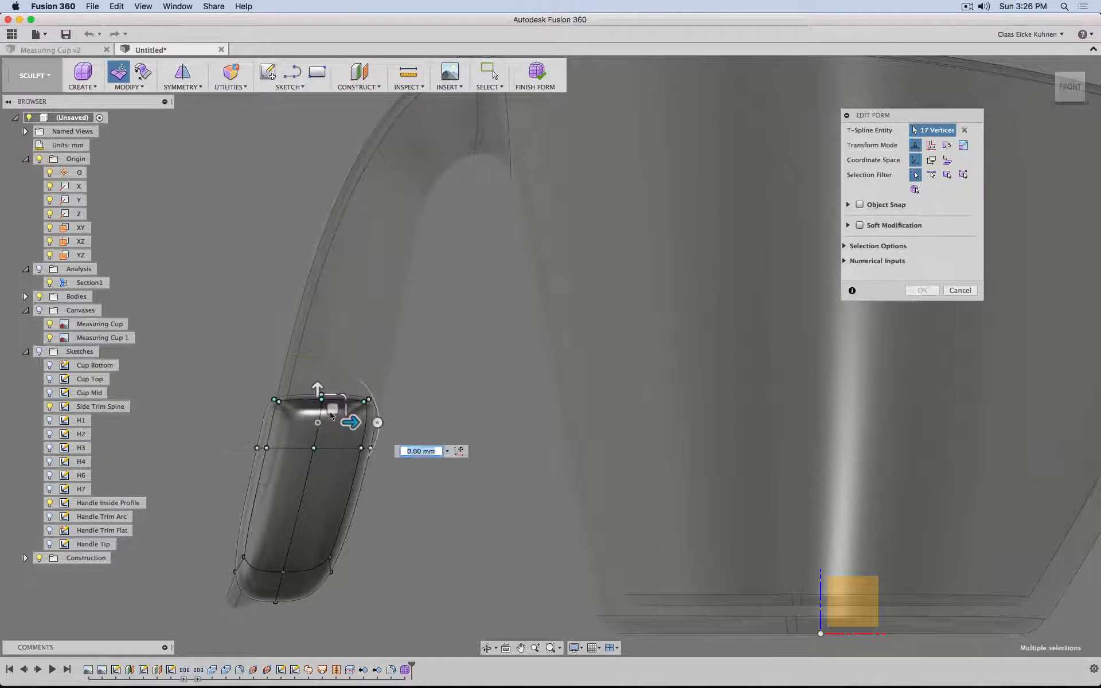
left_click_drag(379, 426, 381, 437)
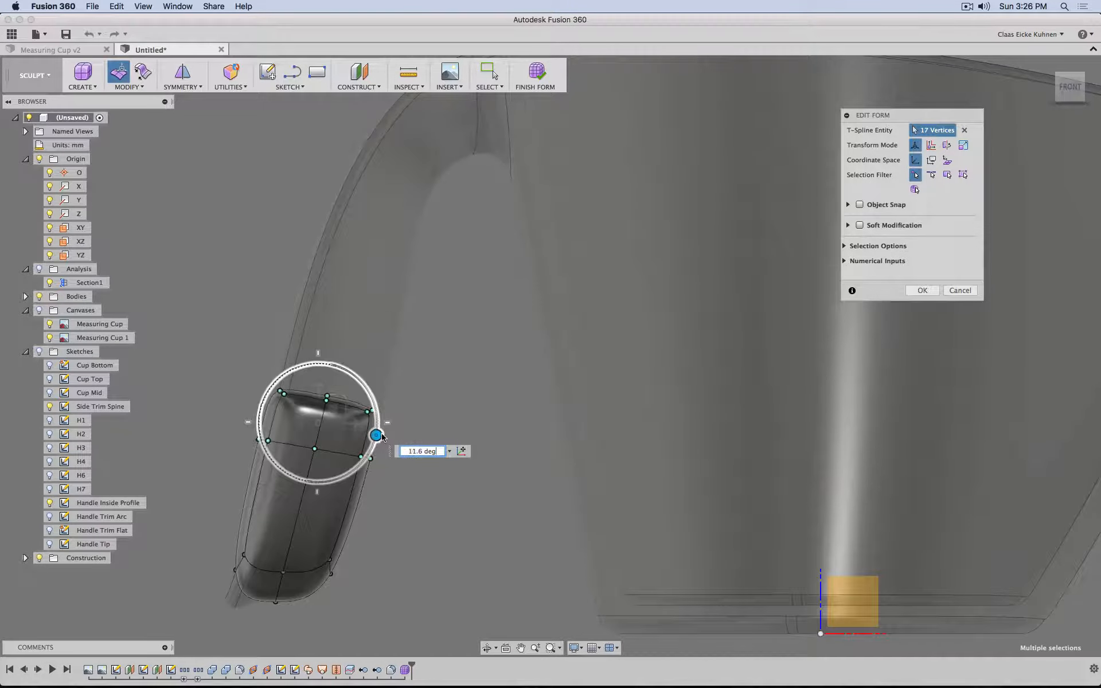
Step: Move the vertices at the body's top end about 17.3 mm up and 4.8 mm sideways along the handle
left_click(418, 406)
left_click_drag(440, 339, 233, 417)
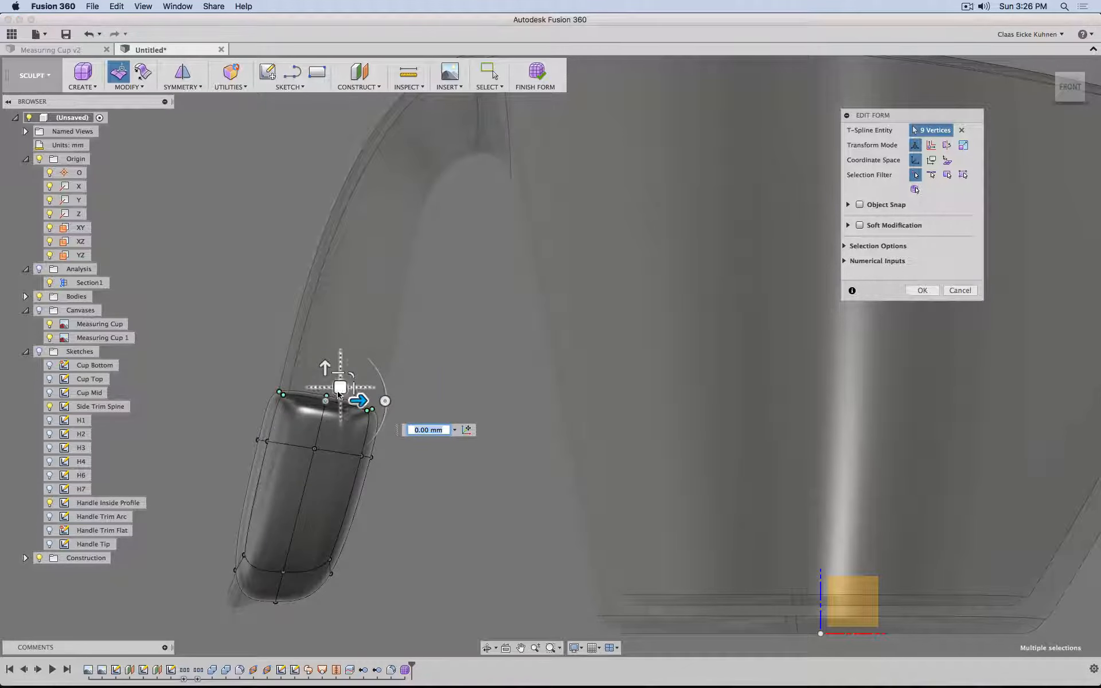
left_click_drag(339, 394, 367, 294)
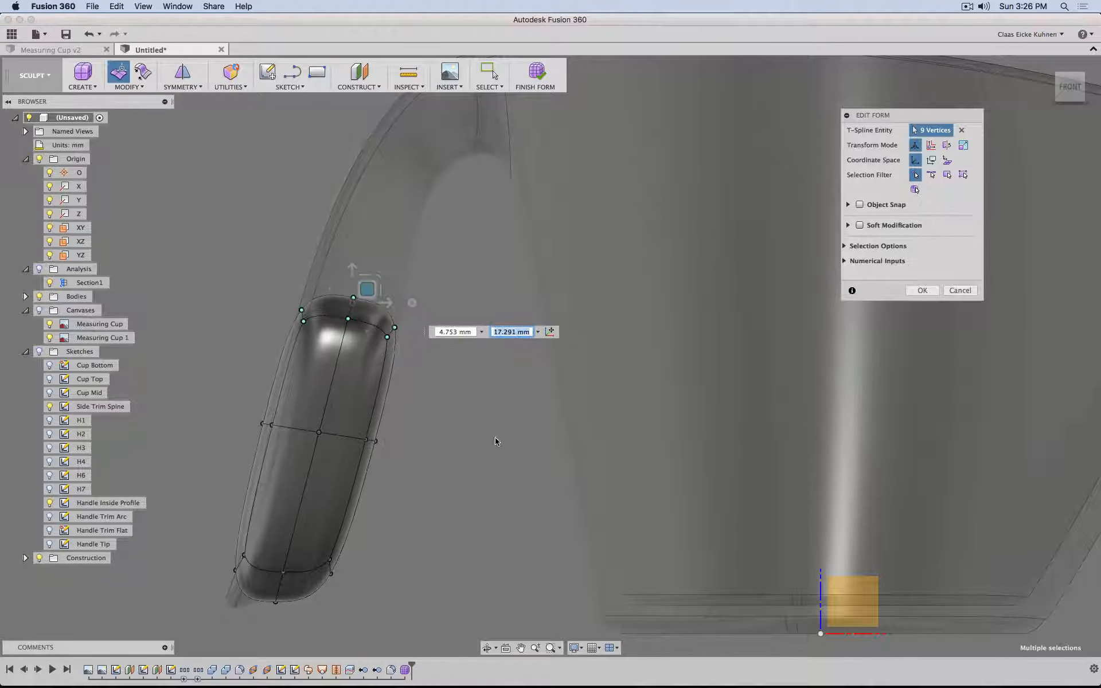
middle_click_drag(496, 441, 341, 446, "shift")
middle_click_drag(953, 328, 666, 326)
left_click(919, 291)
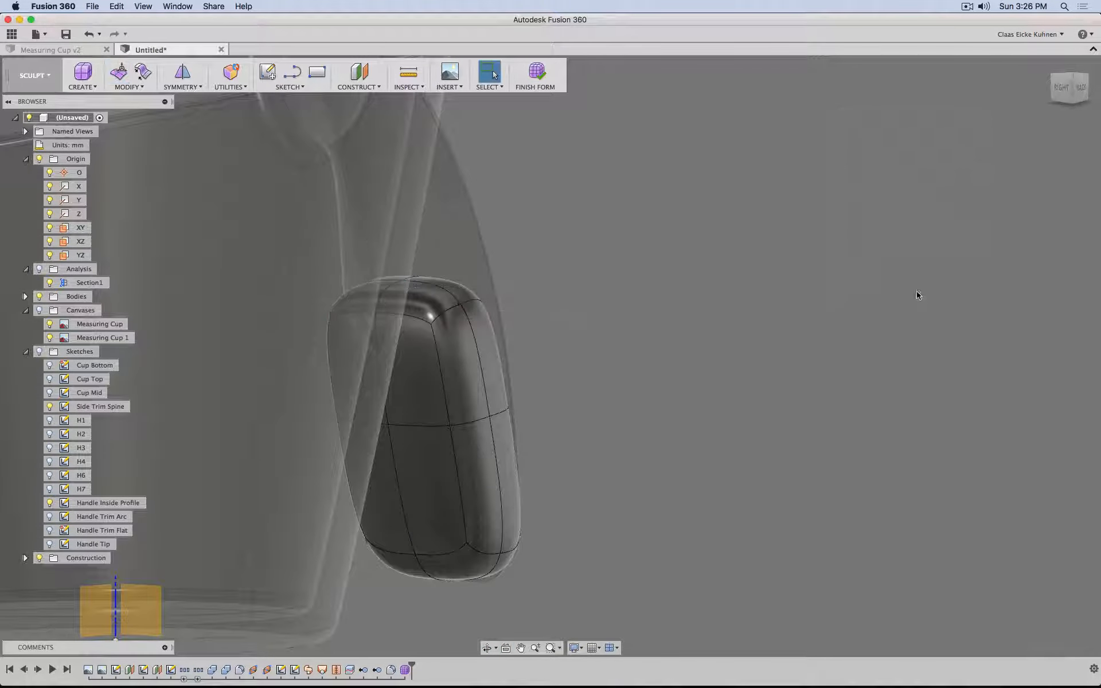
Step: Delete all faces on one side of the handle body's lengthwise centre line, leaving one open half
double_click(408, 389)
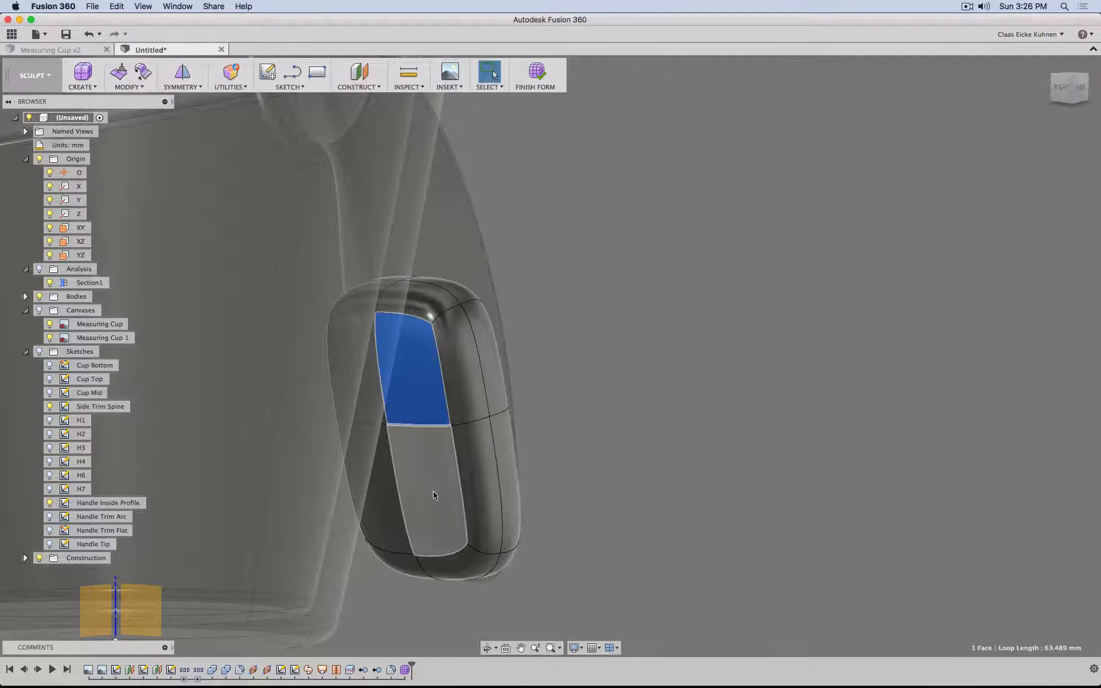
left_click(464, 389)
left_click(470, 291, "shift")
left_click(484, 339, "shift")
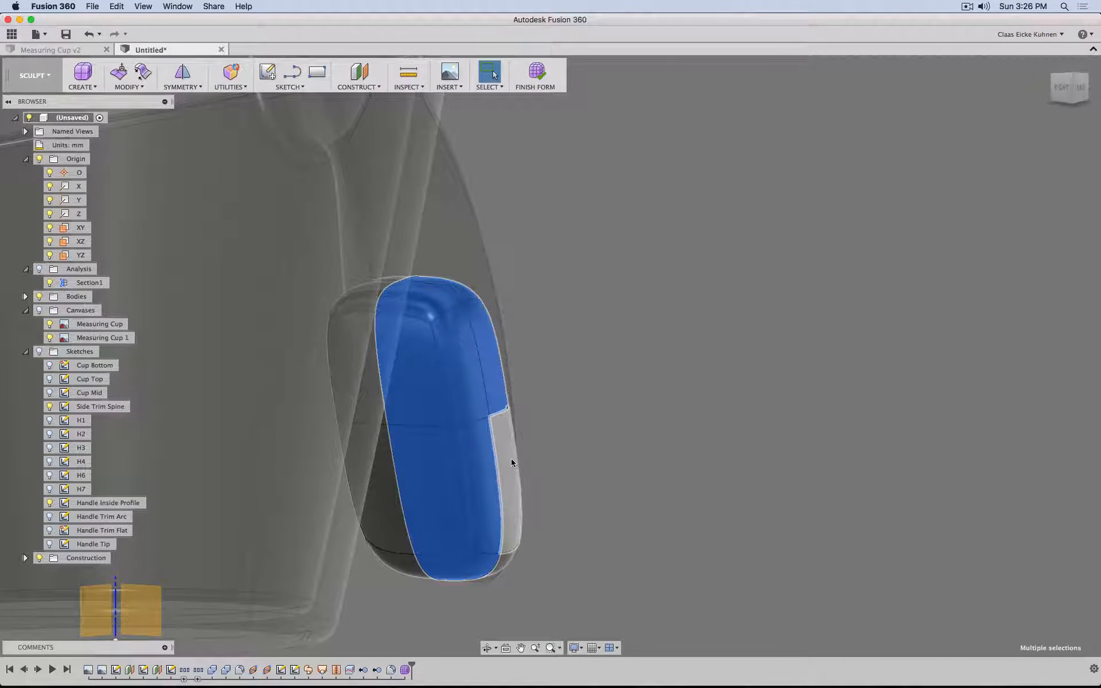
left_click(511, 461, "shift")
left_click(506, 570, "shift")
middle_click_drag(777, 395, 569, 452, "shift")
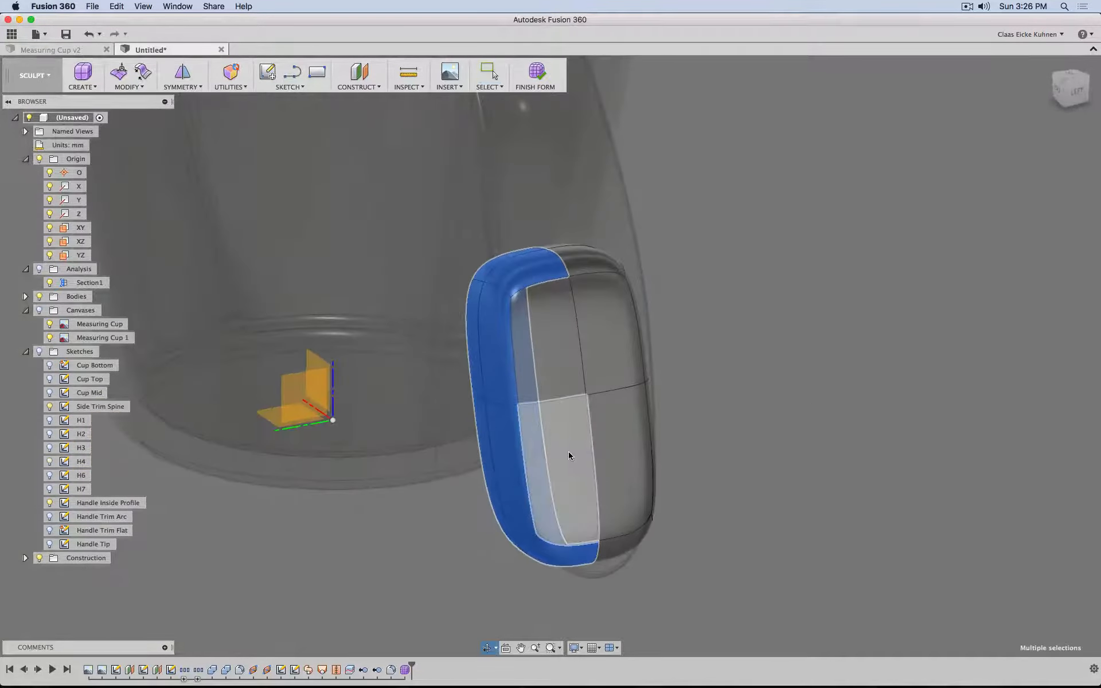
key("Delete")
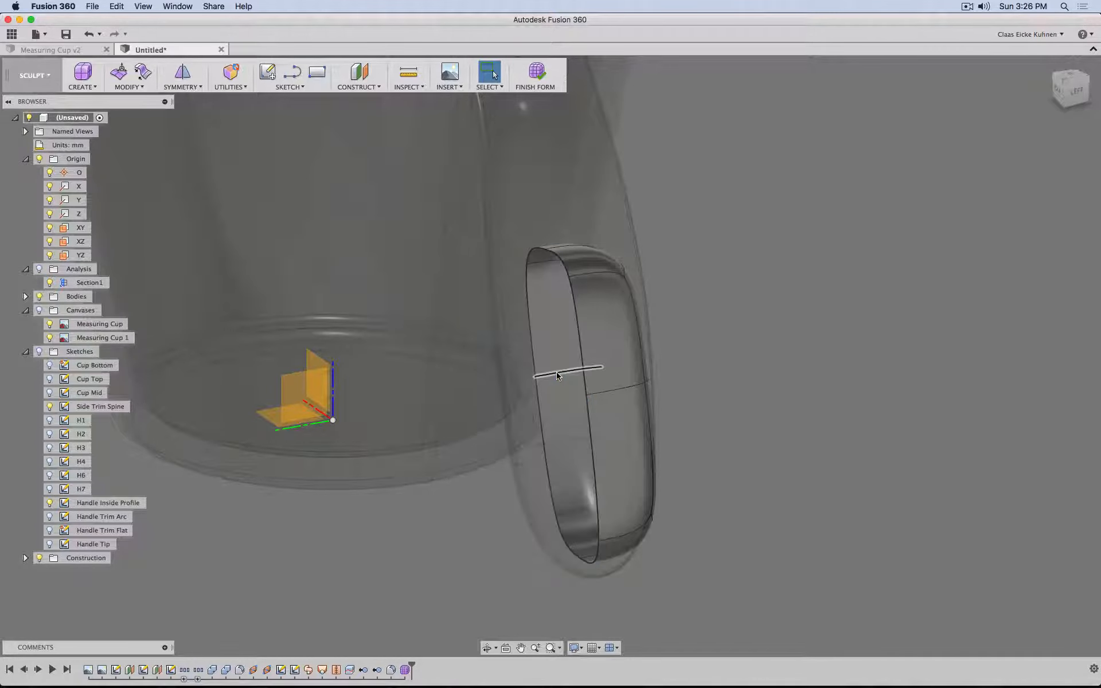
Step: Mirror-duplicate the half body across the XZ origin plane with Weld enabled and a 0.01 mm tolerance
middle_click_drag(401, 367, 538, 336, "shift")
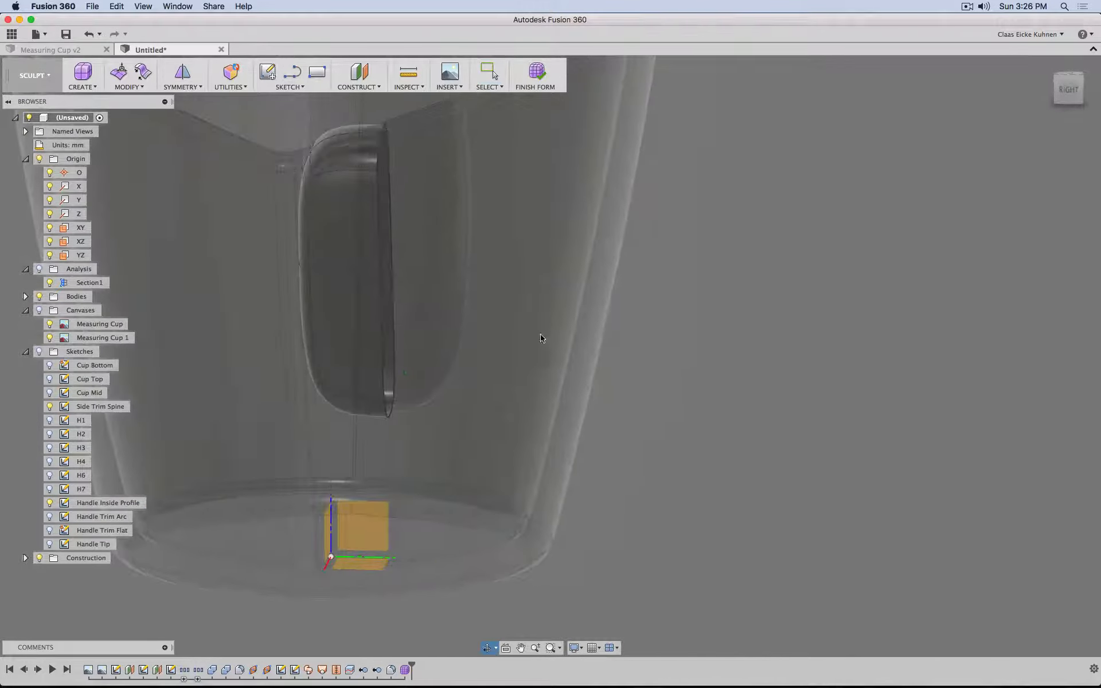
left_click(189, 89)
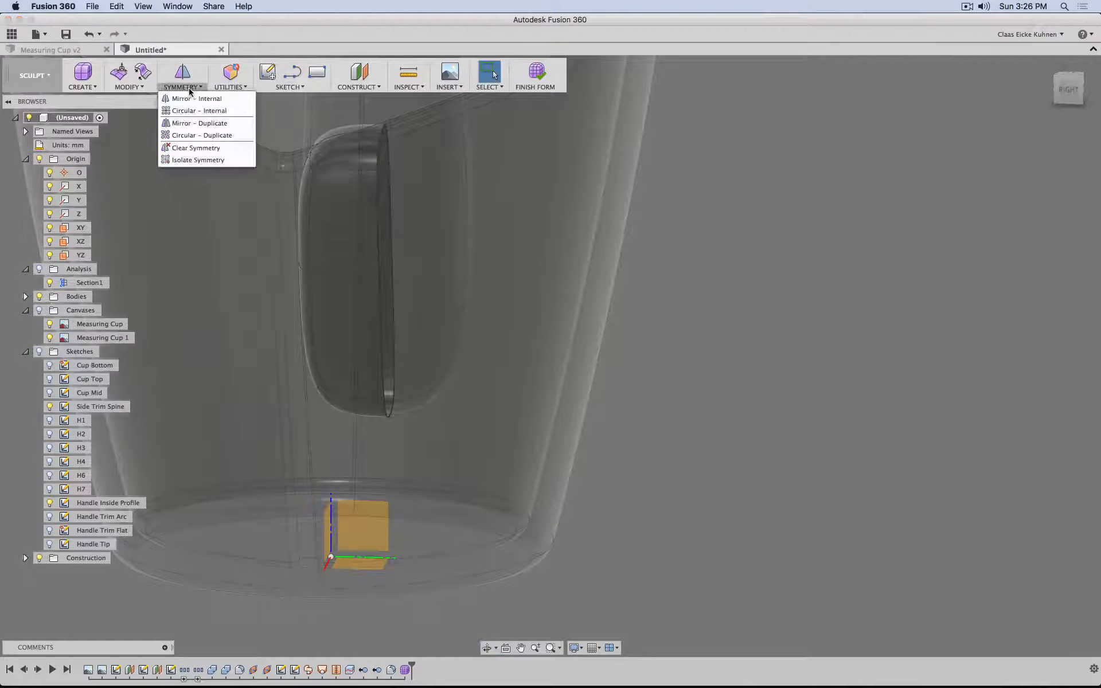
left_click(200, 123)
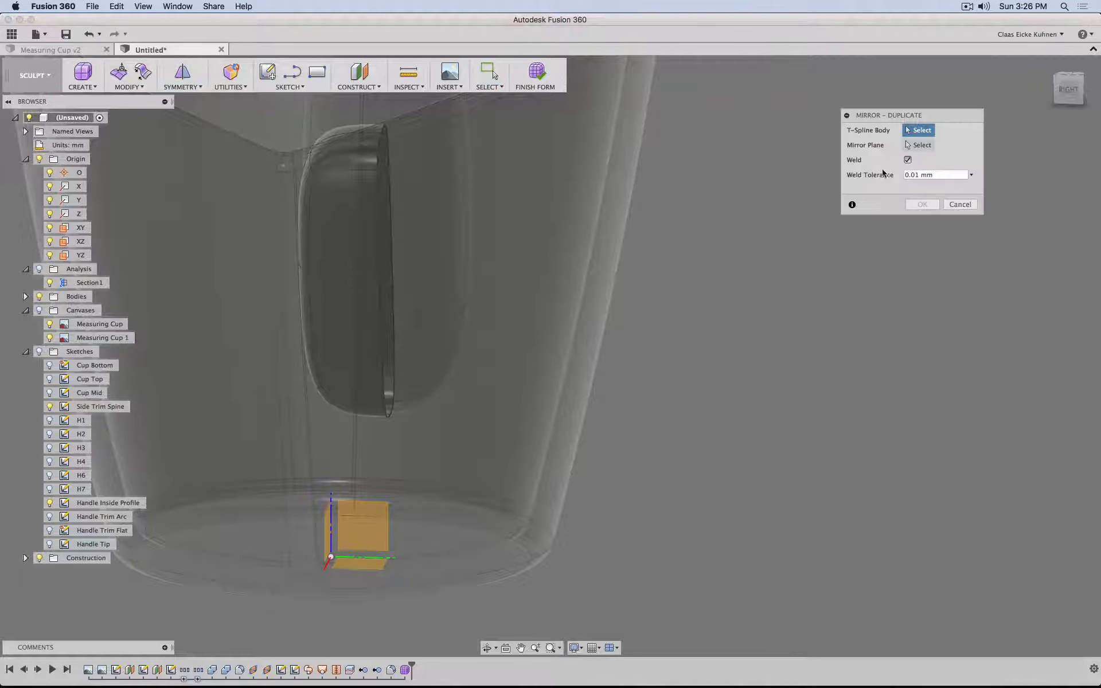
left_click(356, 204)
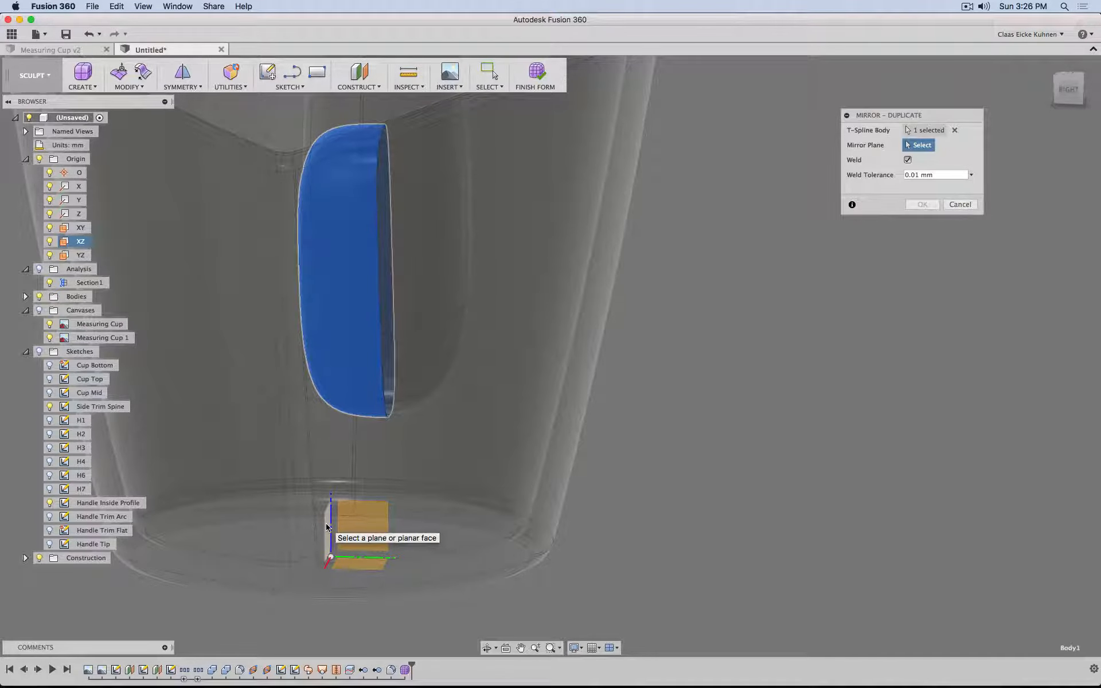
left_click(327, 527)
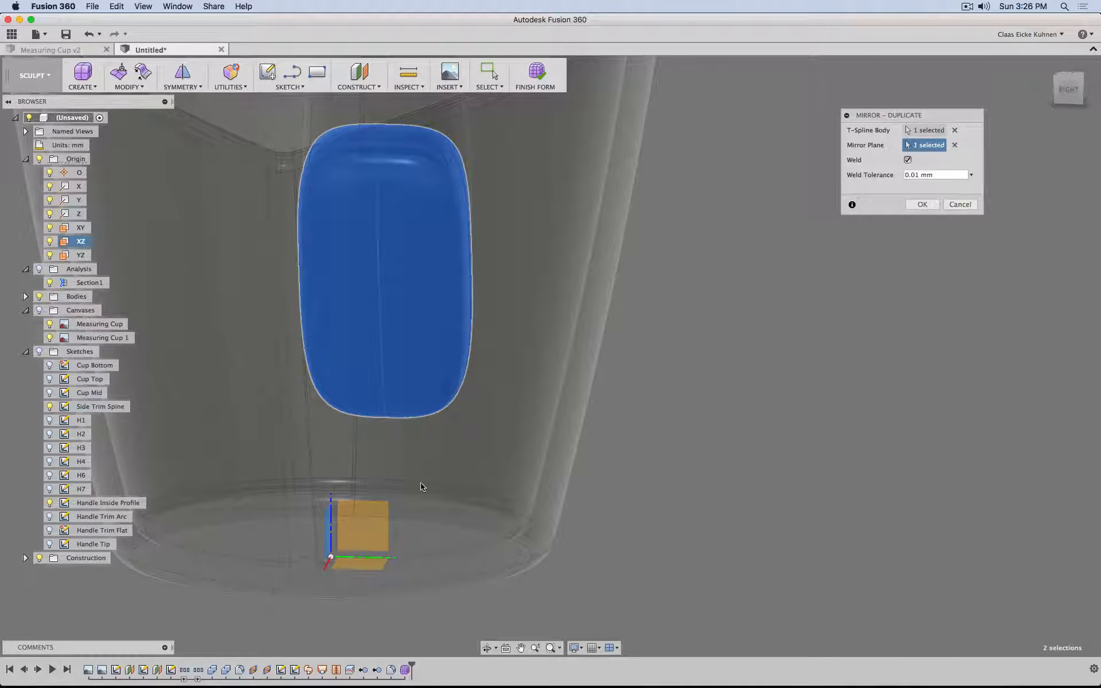
left_click(928, 208)
Step: Select the edges running across the handle body's top end and move them further up along the handle
middle_click_drag(274, 393, 745, 380, "shift")
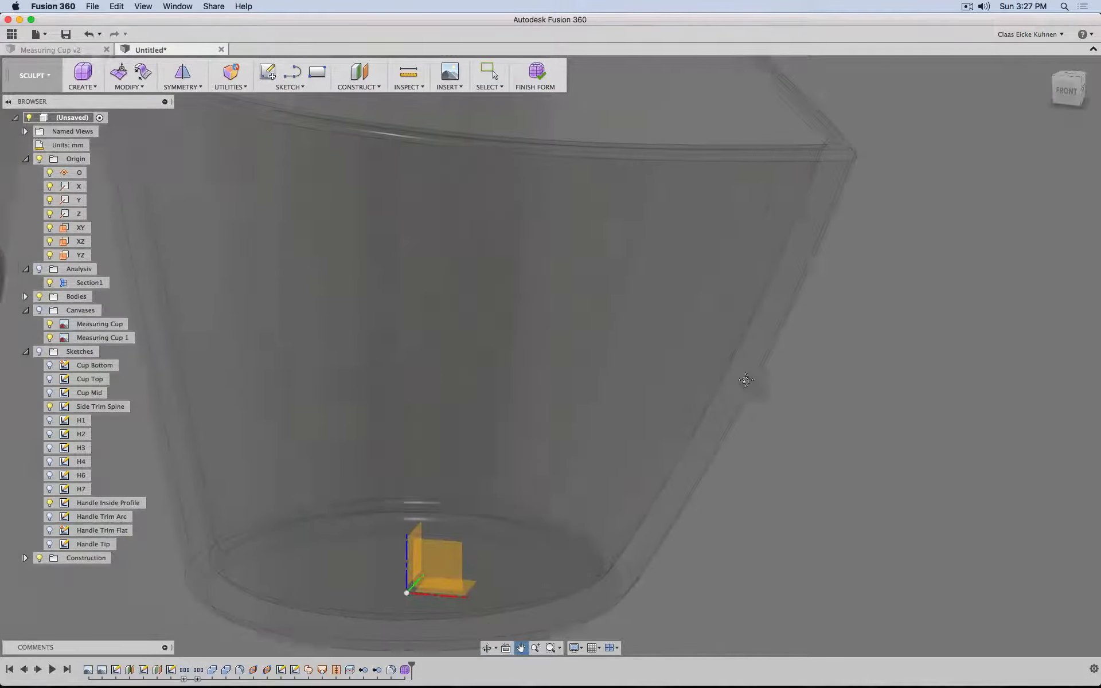
scroll(418, 369, "up", 4)
scroll(336, 398, "down", 8)
middle_click_drag(177, 402, 366, 367)
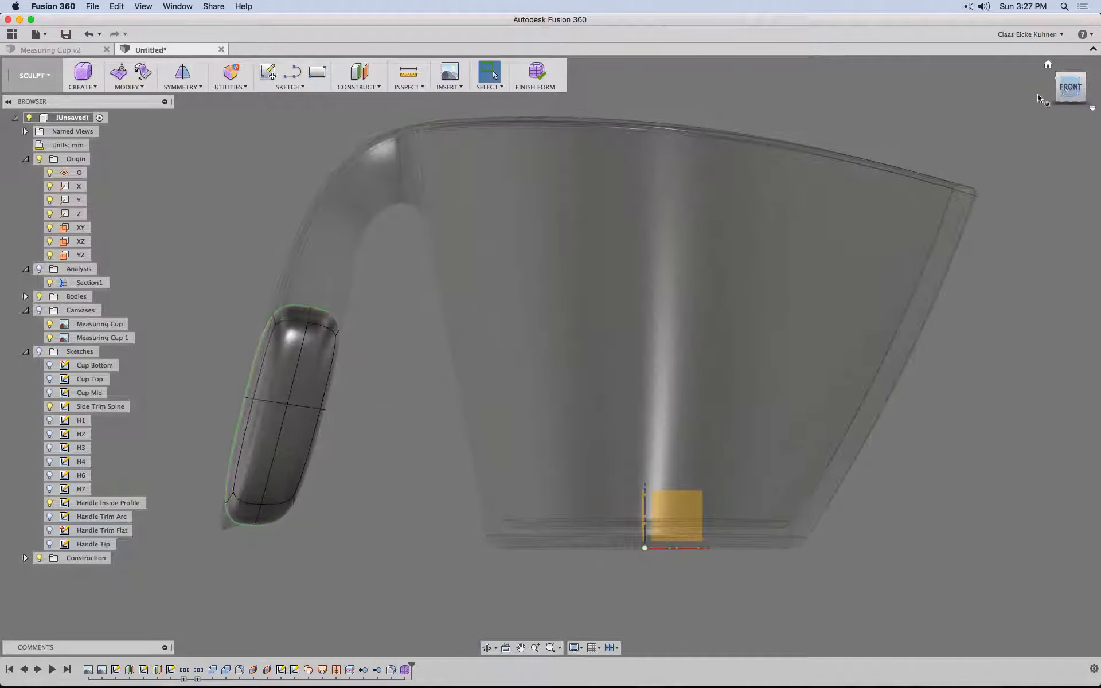
left_click(128, 84)
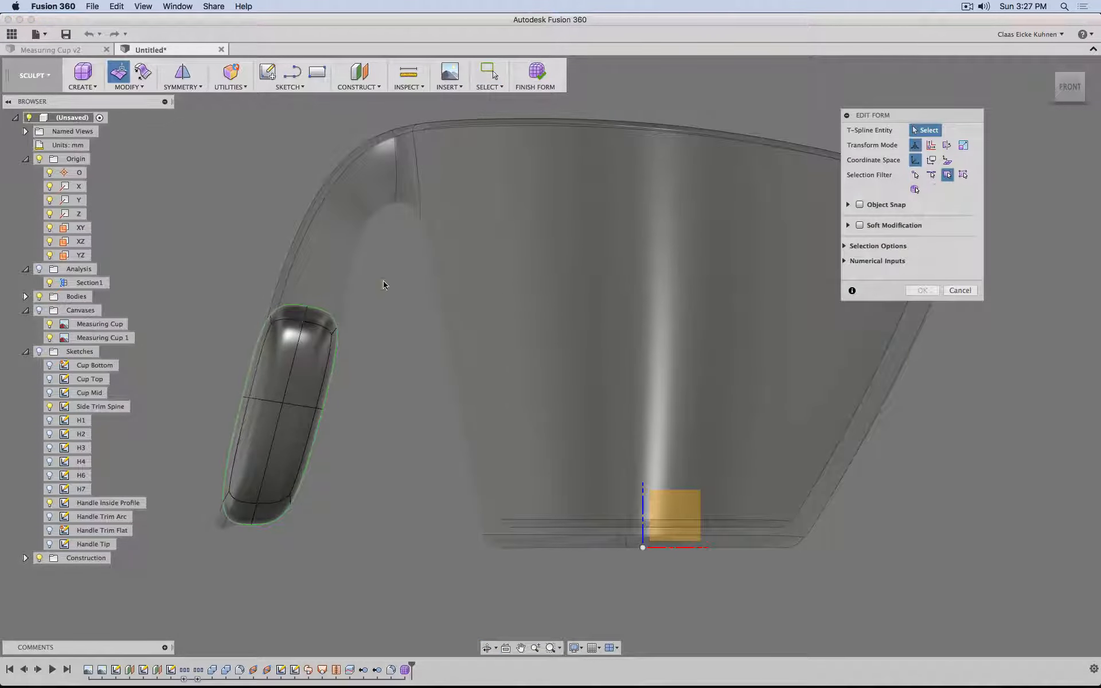
left_click_drag(385, 277, 221, 349)
left_click(349, 278)
left_click_drag(344, 274, 288, 340)
left_click_drag(386, 277, 477, 207)
left_click_drag(381, 280, 227, 337)
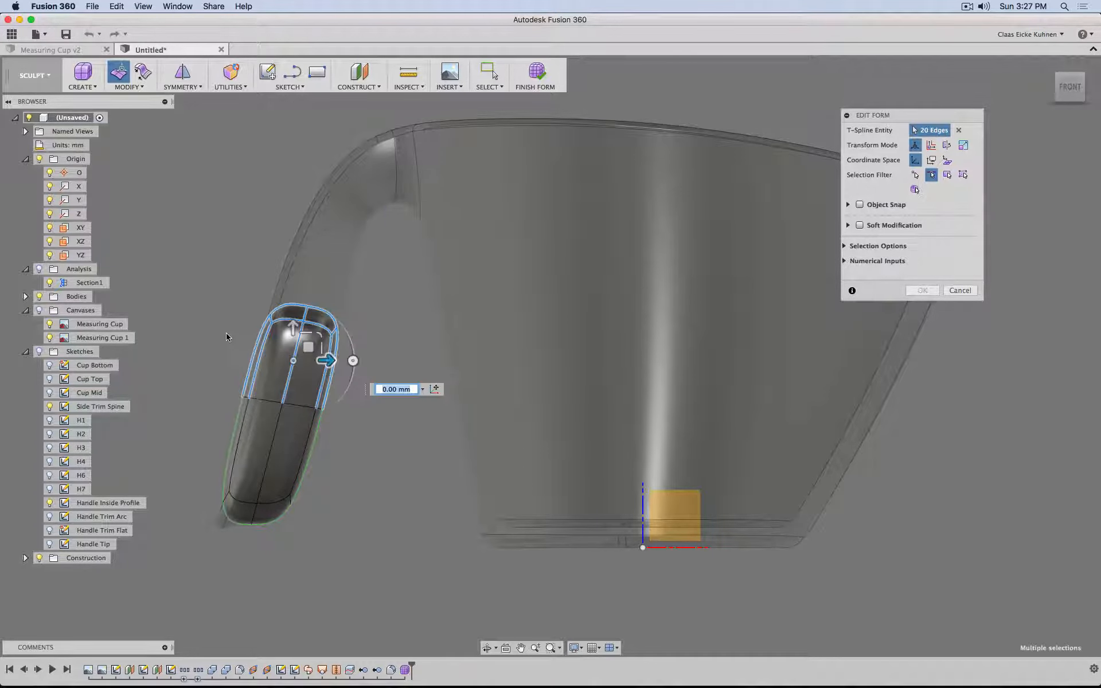
left_click(275, 277)
scroll(320, 310, "up", 5)
double_click(317, 354)
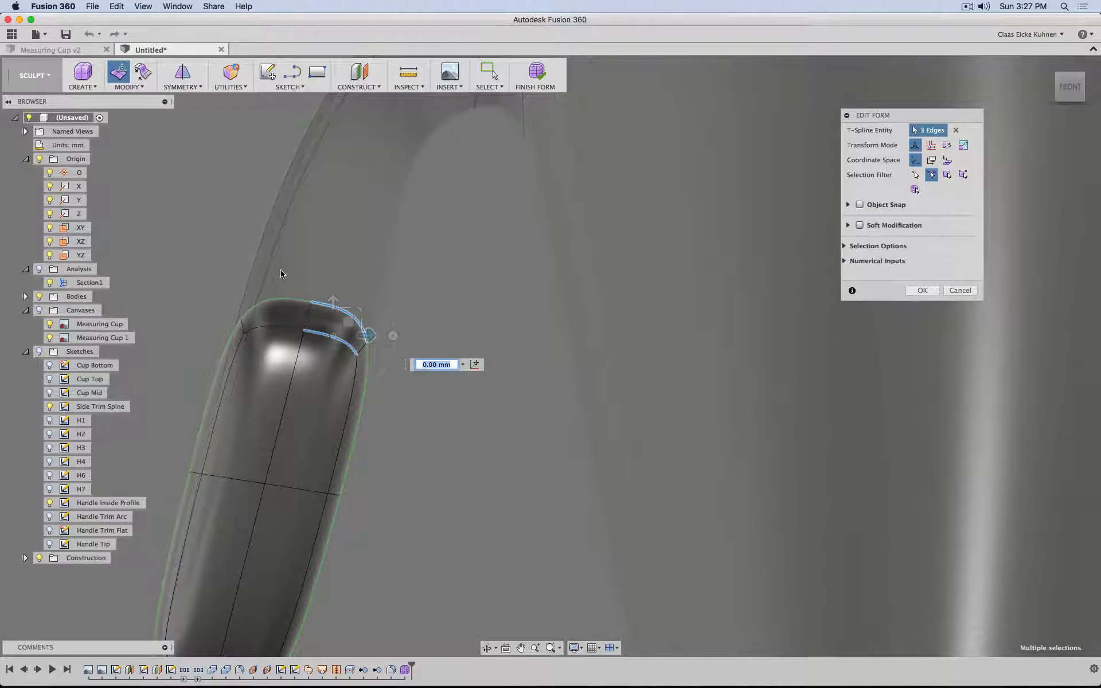
left_click_drag(321, 326, 353, 202)
Step: Try to extrude the selected top-end edges up towards the handle's bend, and undo the extrusion
middle_click_drag(441, 212, 424, 397)
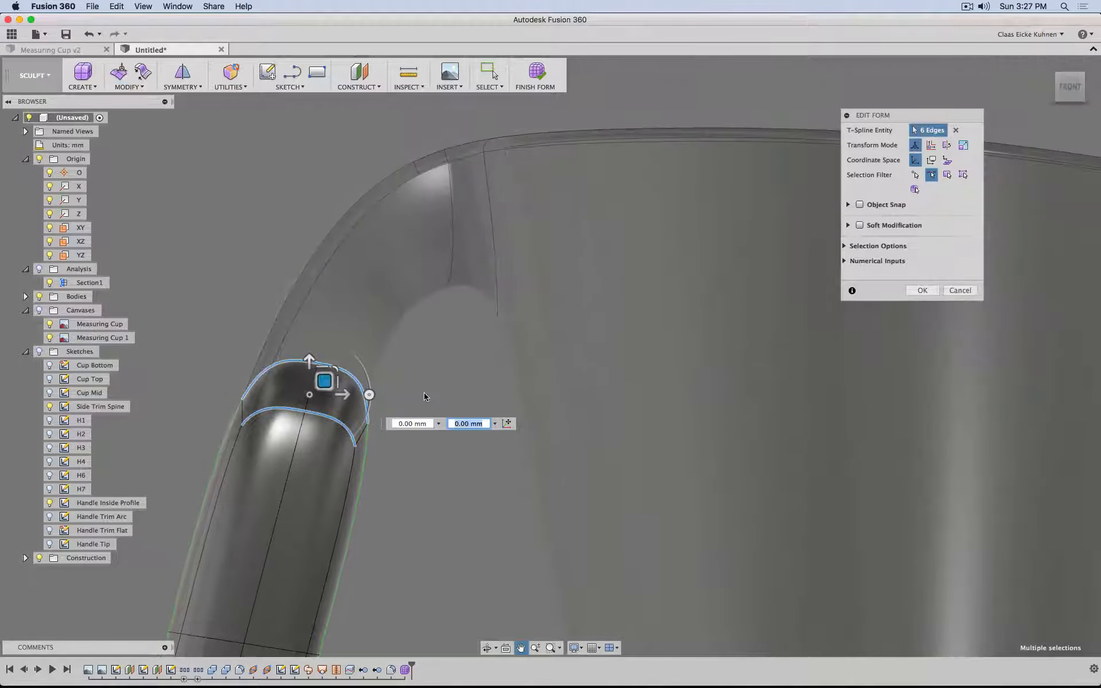
left_click_drag(324, 385, 409, 242, "alt")
middle_click_drag(534, 277, 490, 284, "shift")
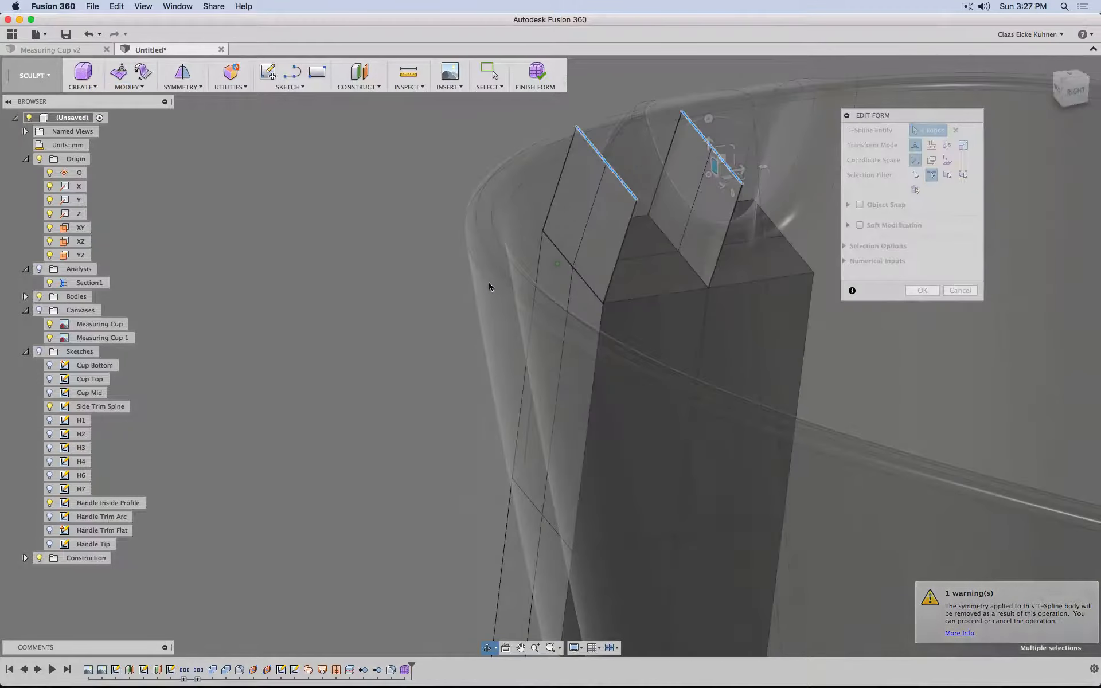
key("super+z")
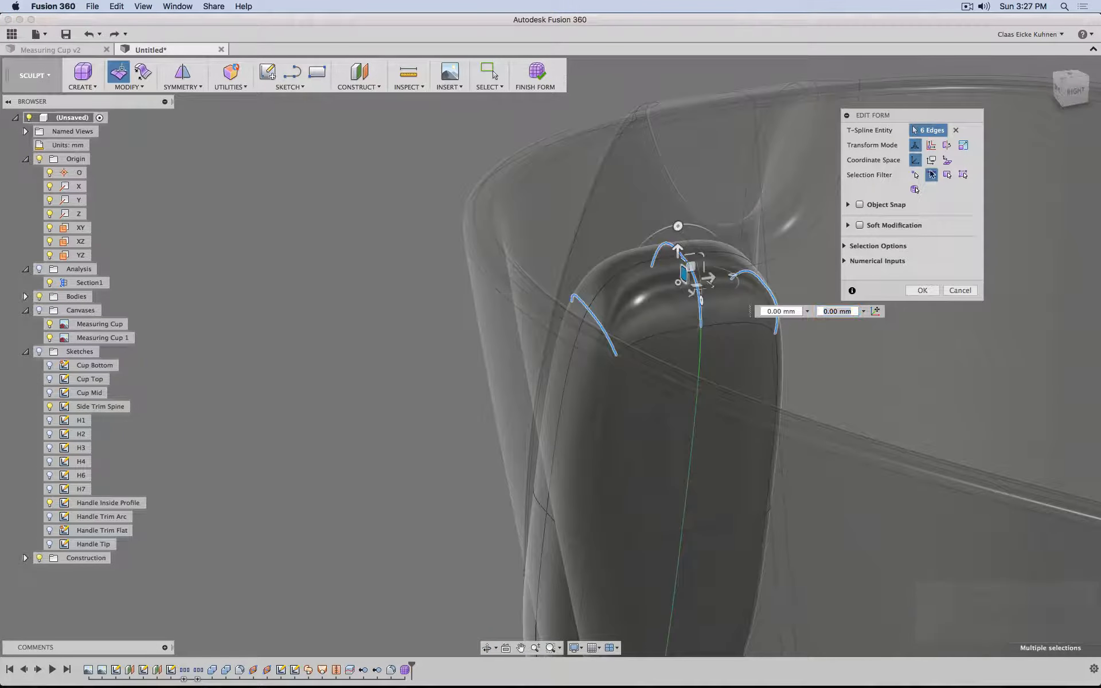
Step: Select the faces of the handle body's top end and rotate them about 33.8 degrees towards the bend
left_click(932, 175)
left_click(645, 297)
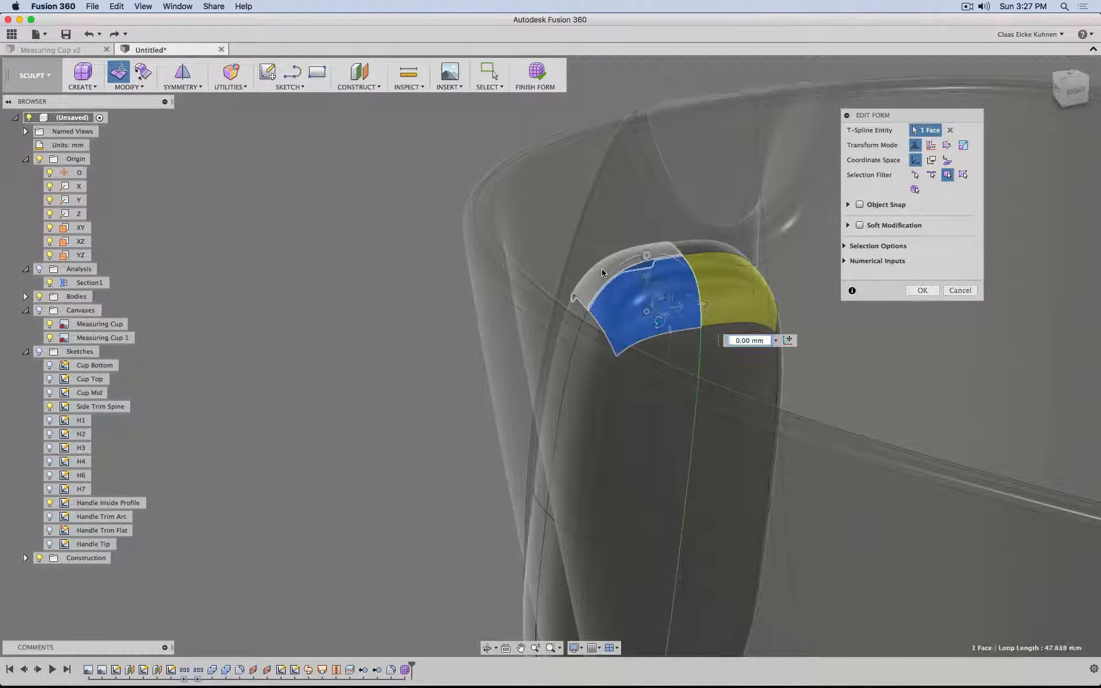
left_click(1058, 90)
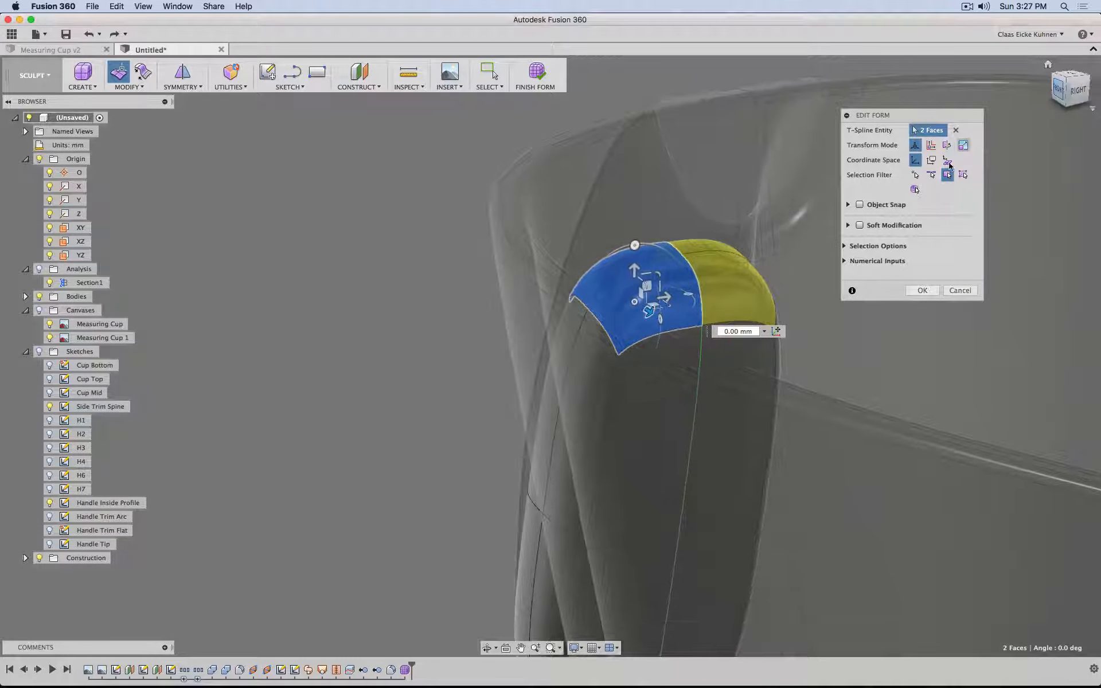
left_click_drag(579, 294, 649, 157, "alt")
middle_click_drag(715, 179, 447, 331)
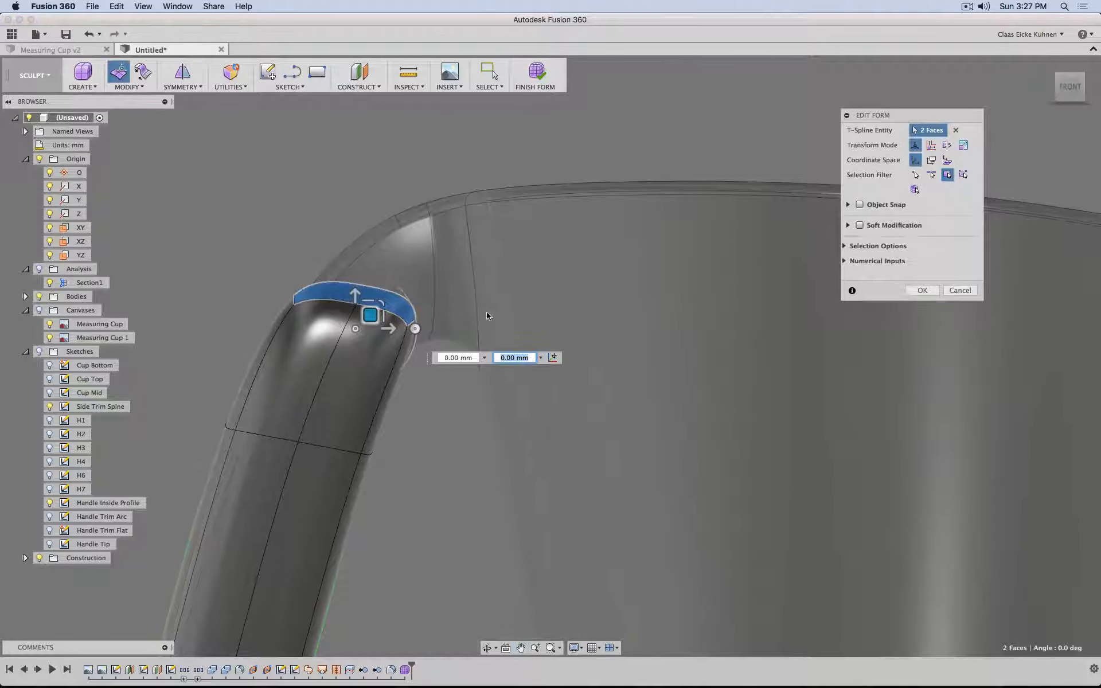
left_click_drag(417, 329, 405, 373)
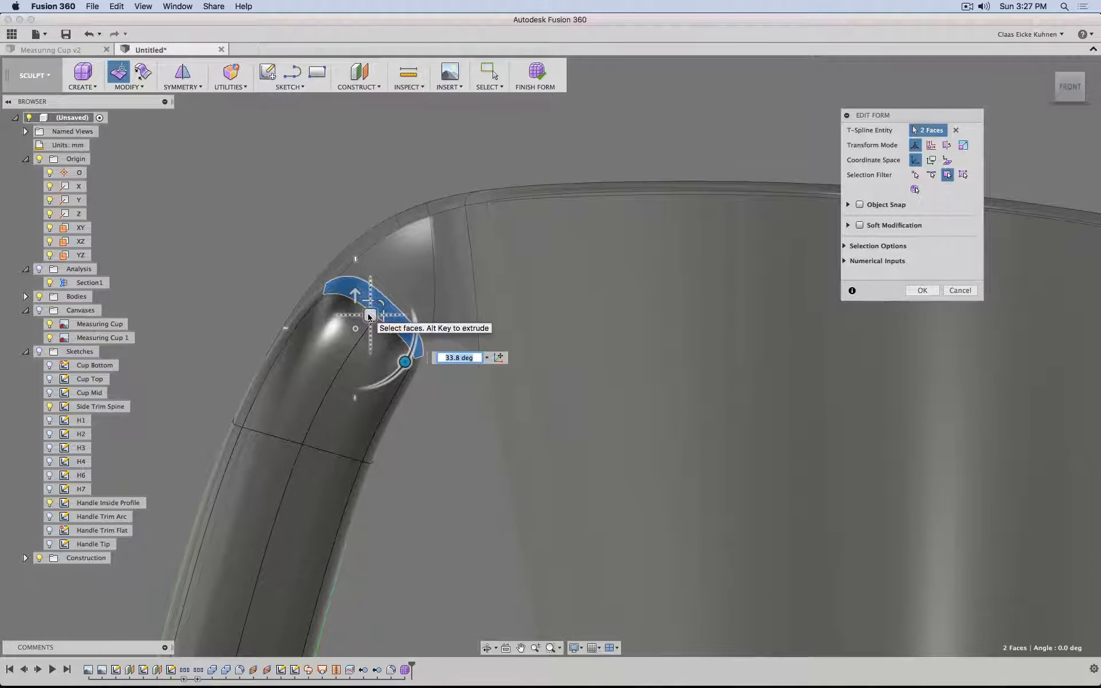
Step: Extrude the end faces around the bend, rotate them 45 degrees, and extrude them again about 24.6 mm across and 1.7 mm up
left_click_drag(373, 319, 597, 307)
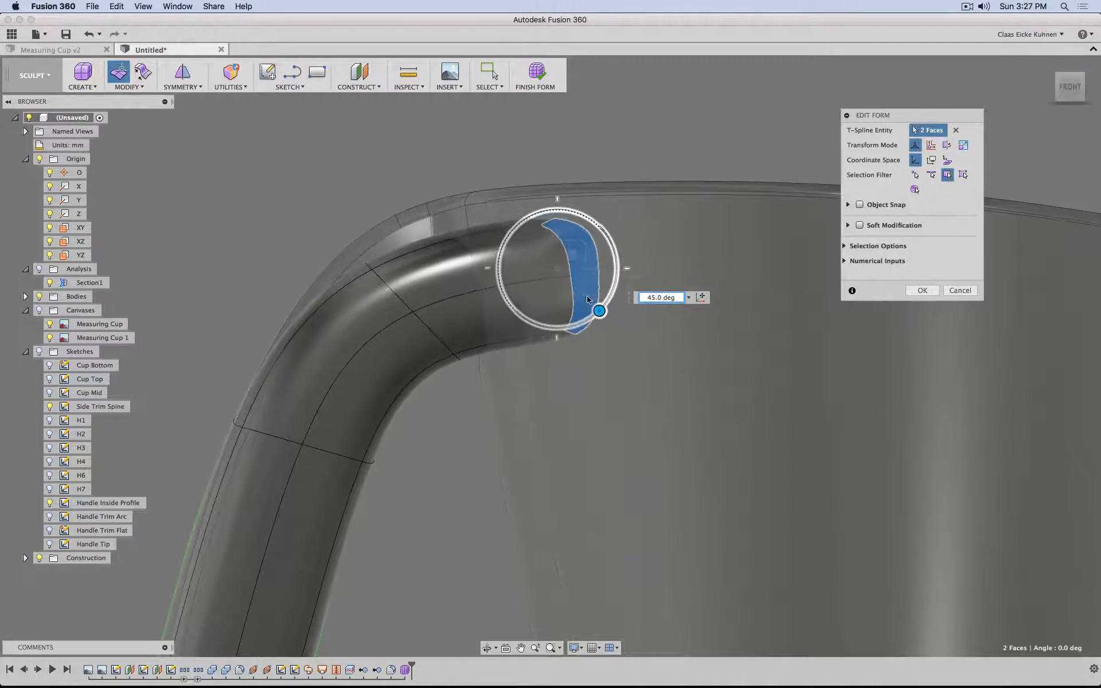
left_click_drag(568, 249, 763, 240)
scroll(525, 464, "up", 3)
scroll(525, 463, "down", 6)
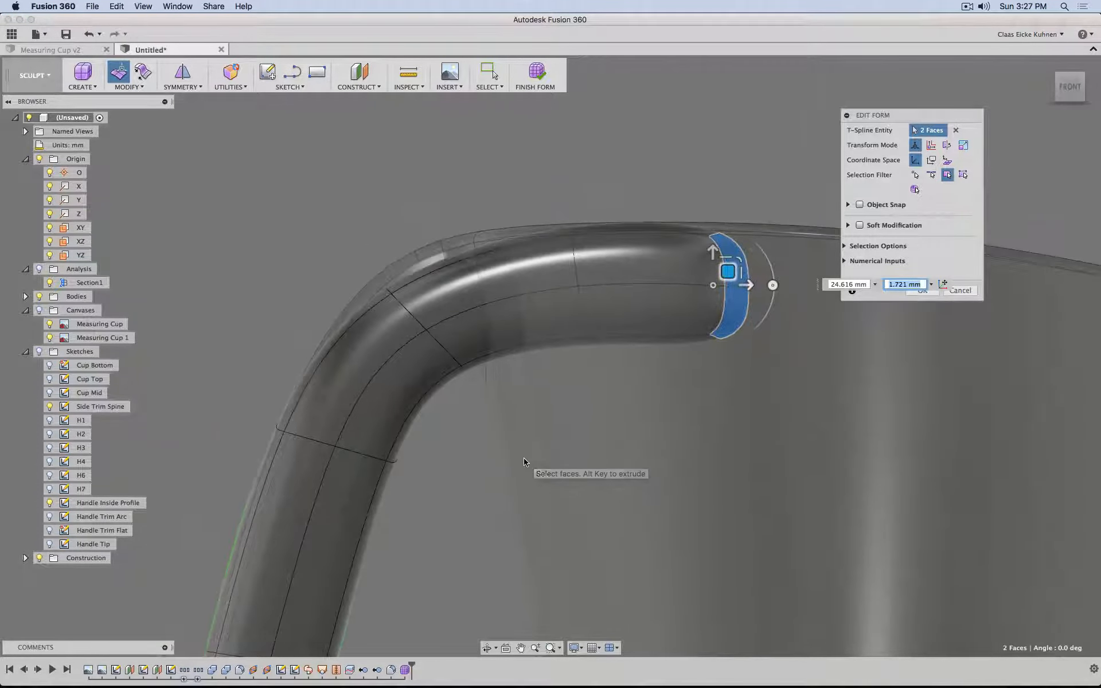
middle_click_drag(470, 351, 368, 526, "shift")
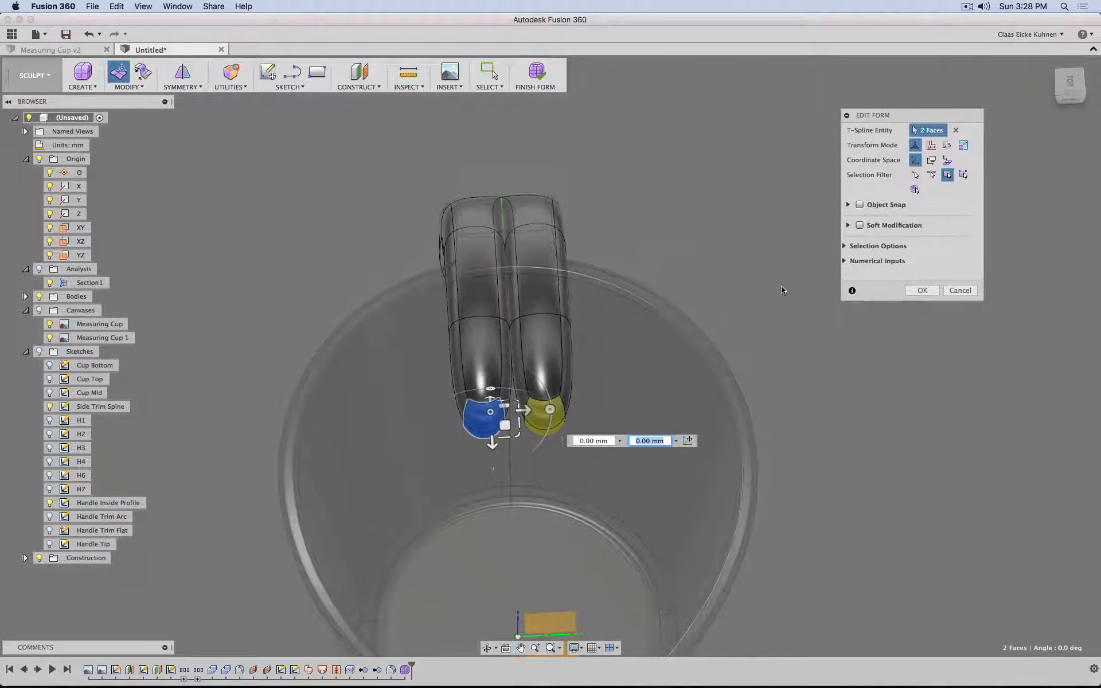
left_click(920, 291)
Step: Select all inner faces along the gap between the extruded arm's two mirrored halves and delete them
scroll(534, 277, "up", 5)
left_click(481, 167)
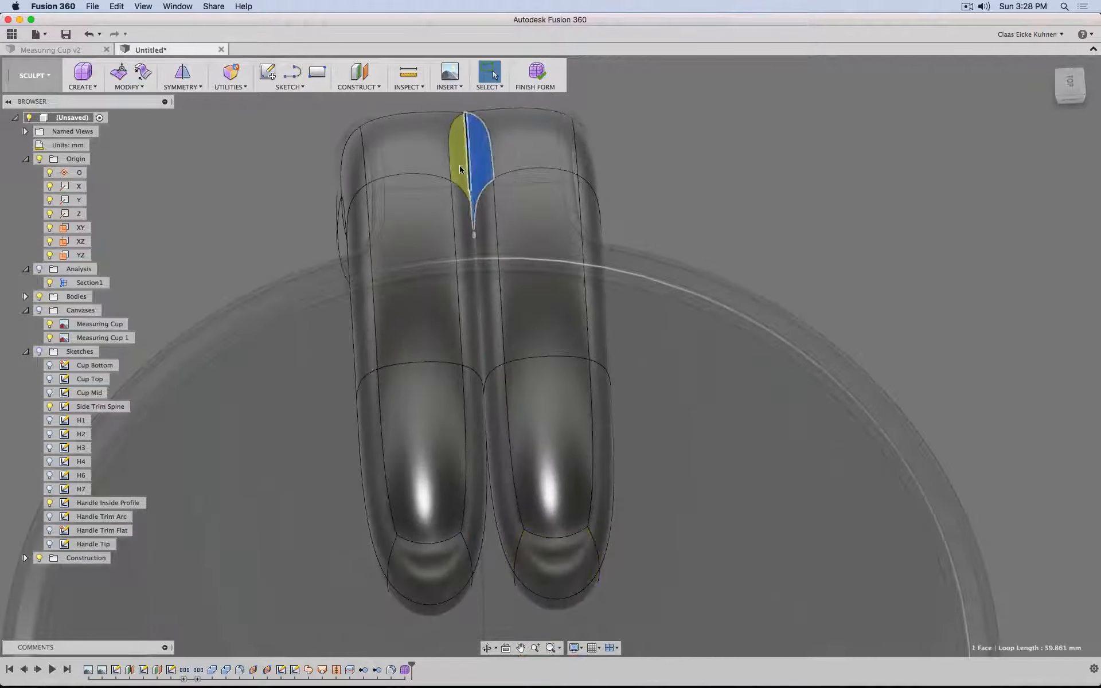
left_click(457, 166, "shift")
left_click(464, 233, "shift")
left_click(484, 238, "shift")
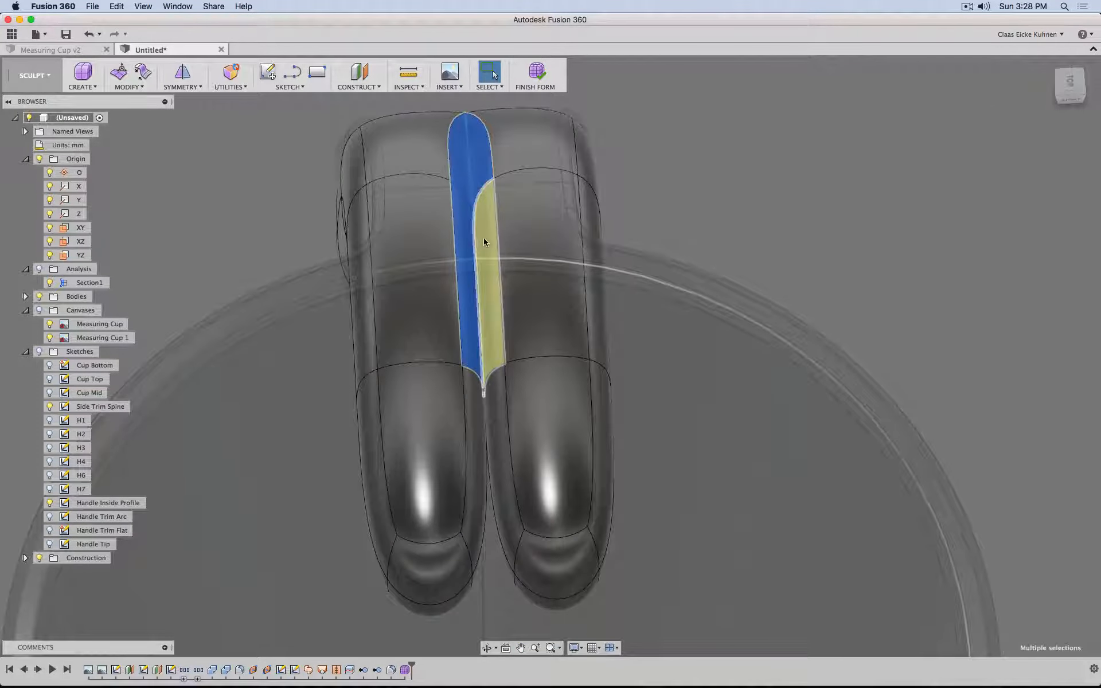
left_click(493, 403, "shift")
left_click(476, 417, "shift")
middle_click_drag(497, 536, 511, 453, "shift")
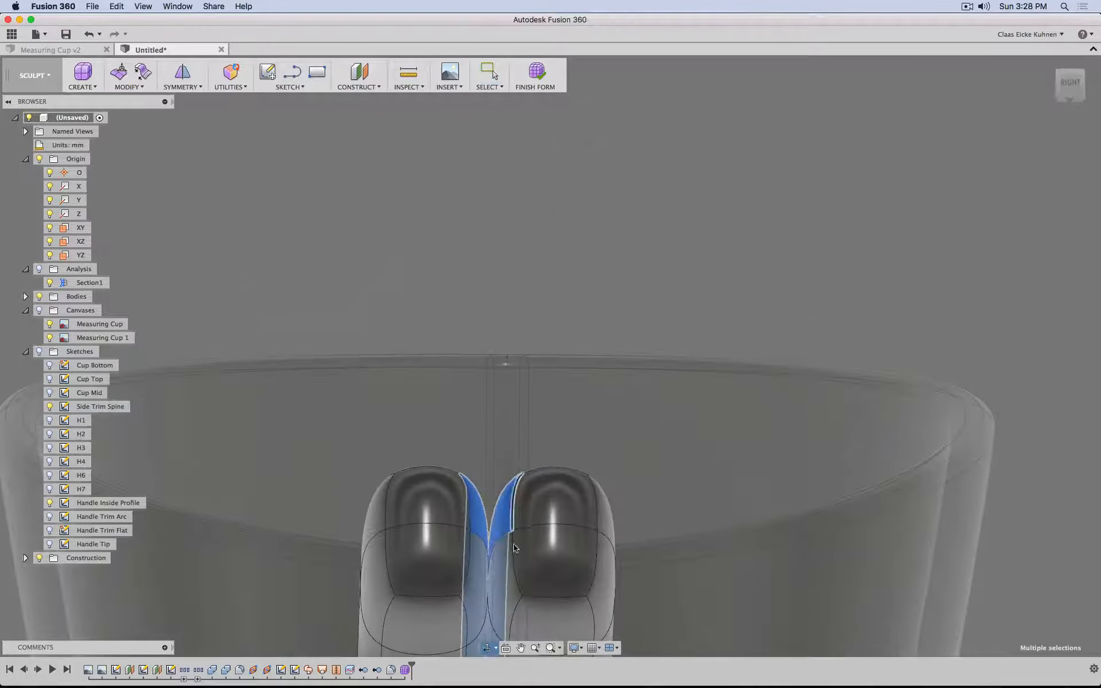
left_click(501, 581, "shift")
middle_click_drag(501, 581, 474, 359, "shift")
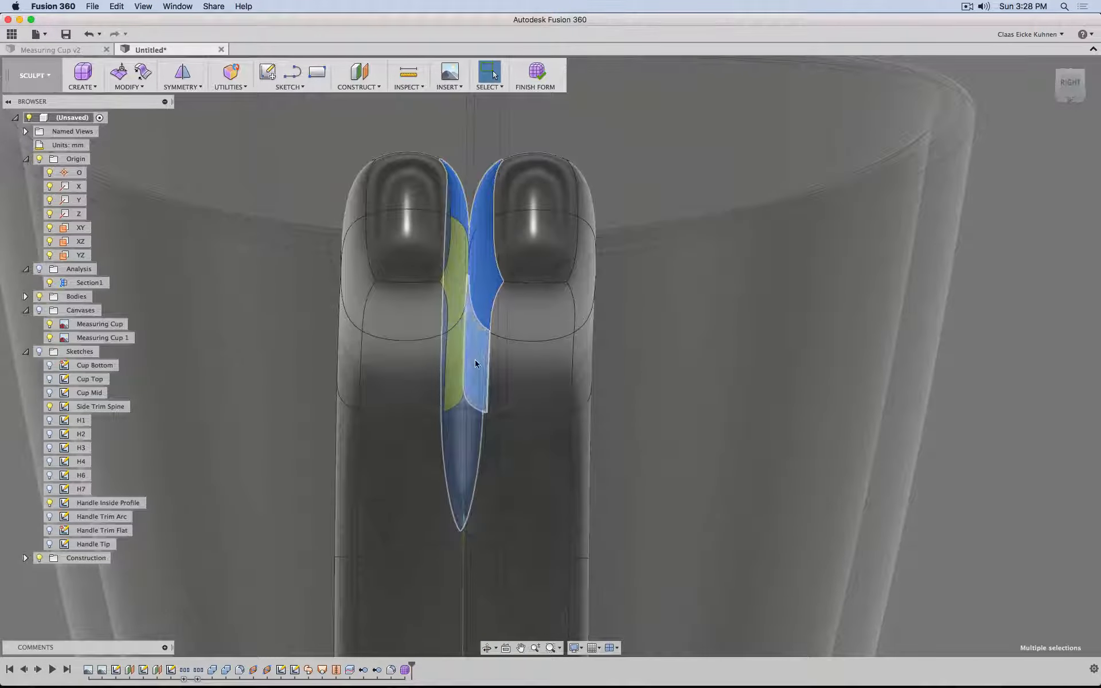
left_click(475, 454, "shift")
key("Delete")
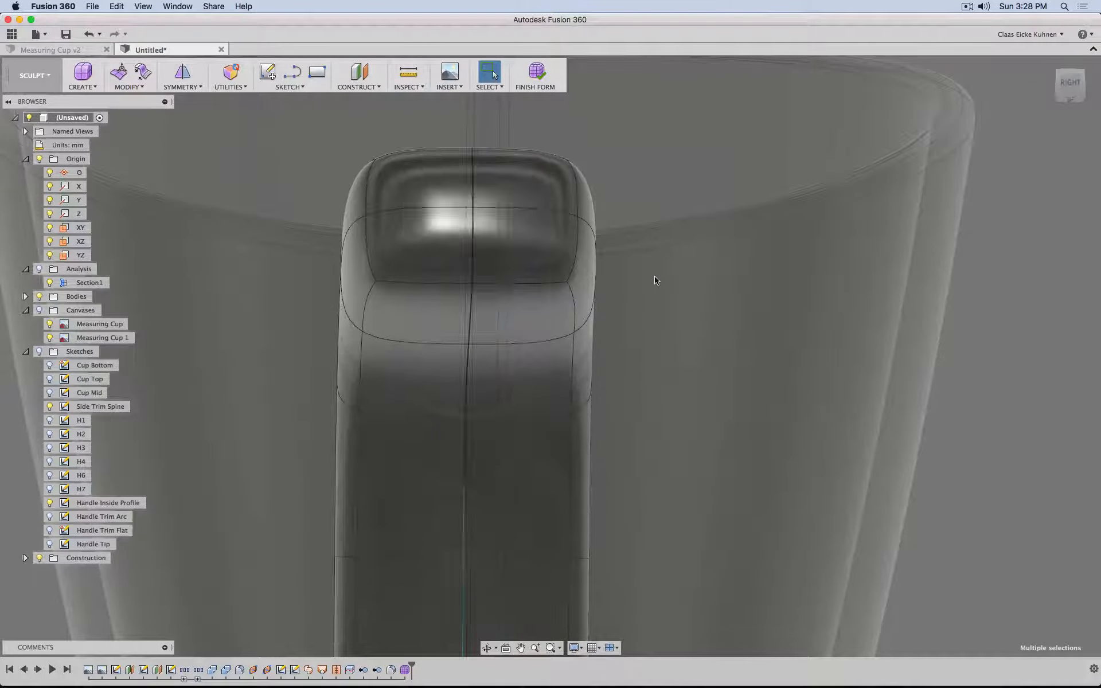
Step: Examine the handle body and its centre seam from the end and from directly below
scroll(623, 331, "down", 4)
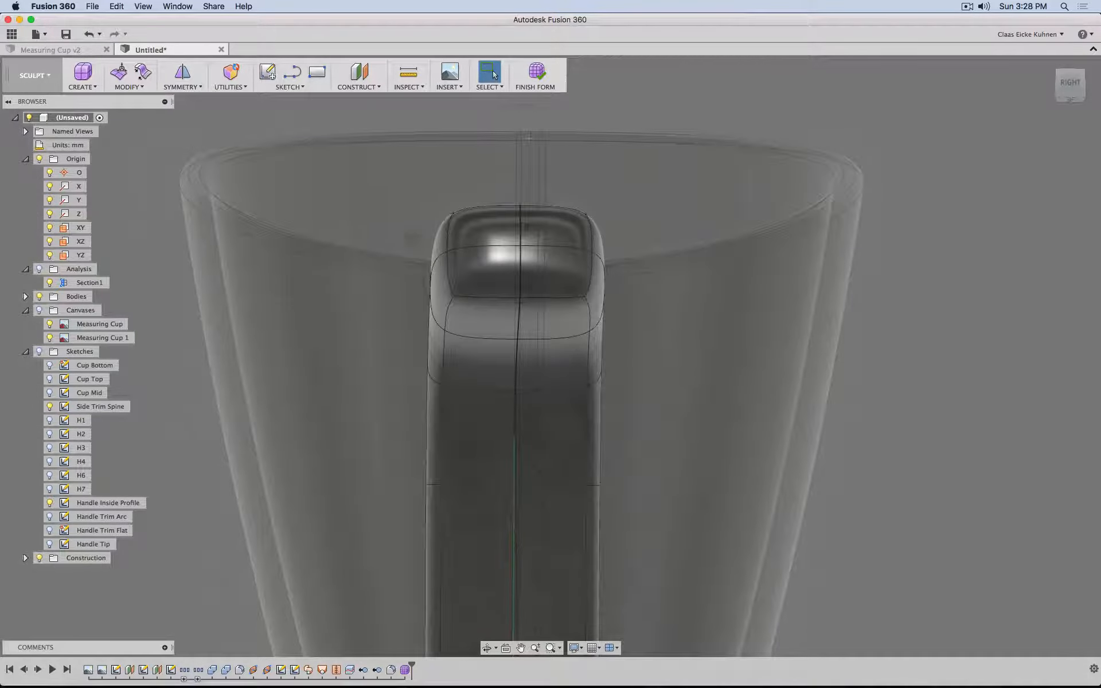
middle_click_drag(411, 235, 415, 224, "shift")
middle_click_drag(595, 478, 782, 162)
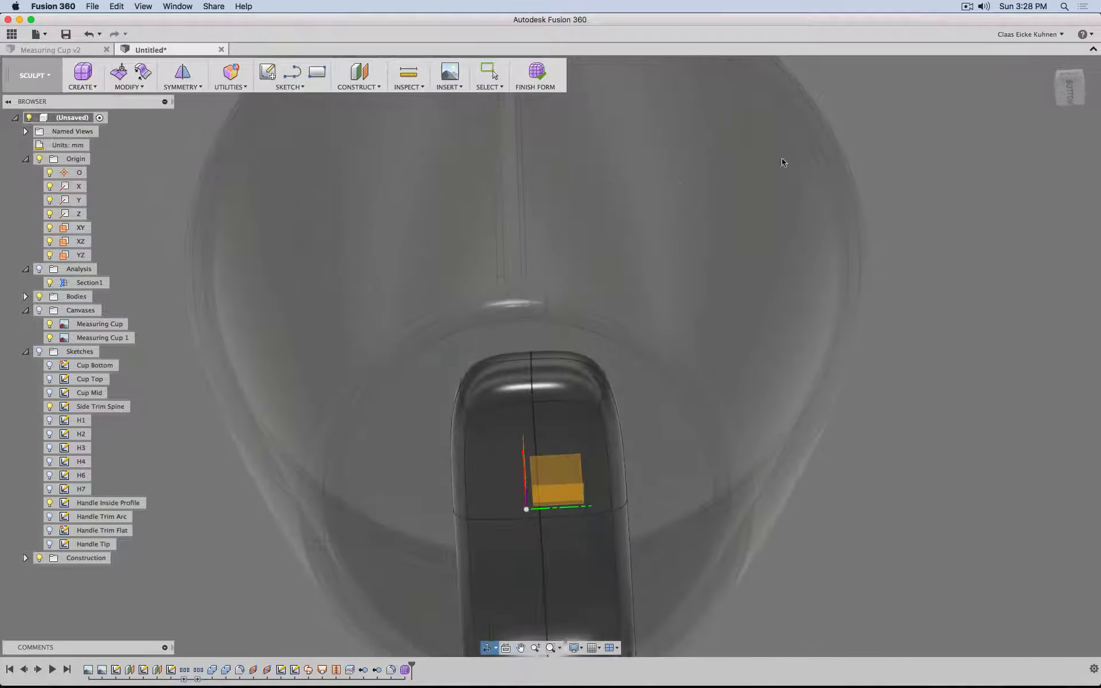
left_click(1078, 90)
middle_click_drag(642, 346, 614, 349)
scroll(614, 349, "up", 4)
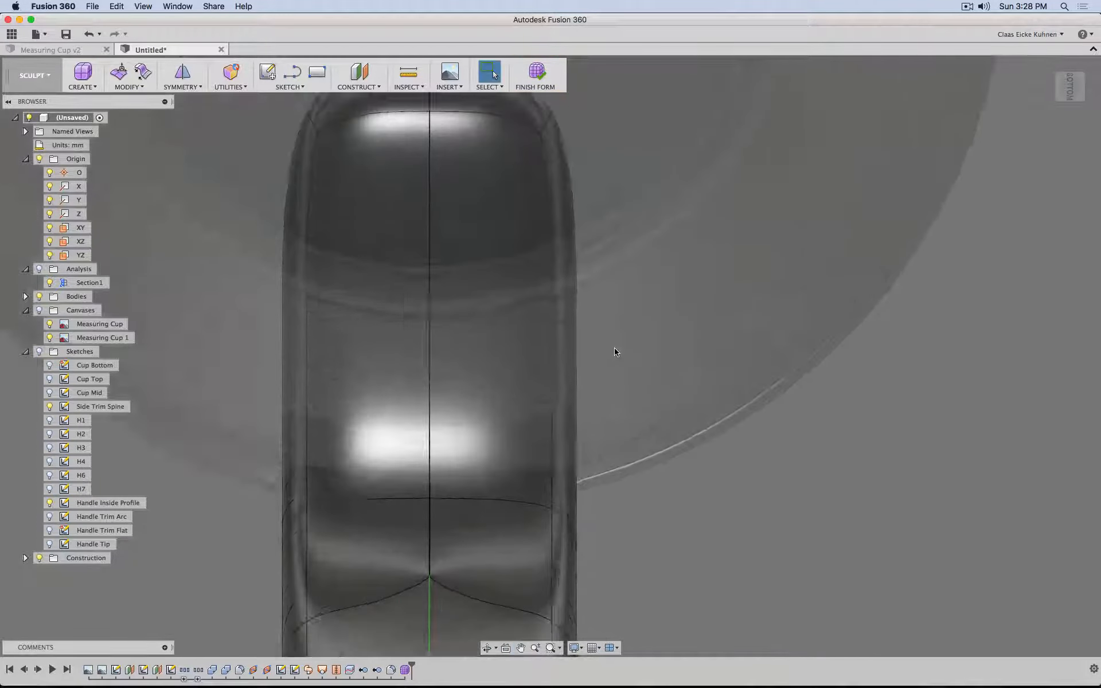
scroll(616, 350, "down", 4)
scroll(617, 351, "down", 3)
left_click_drag(671, 173, 554, 635)
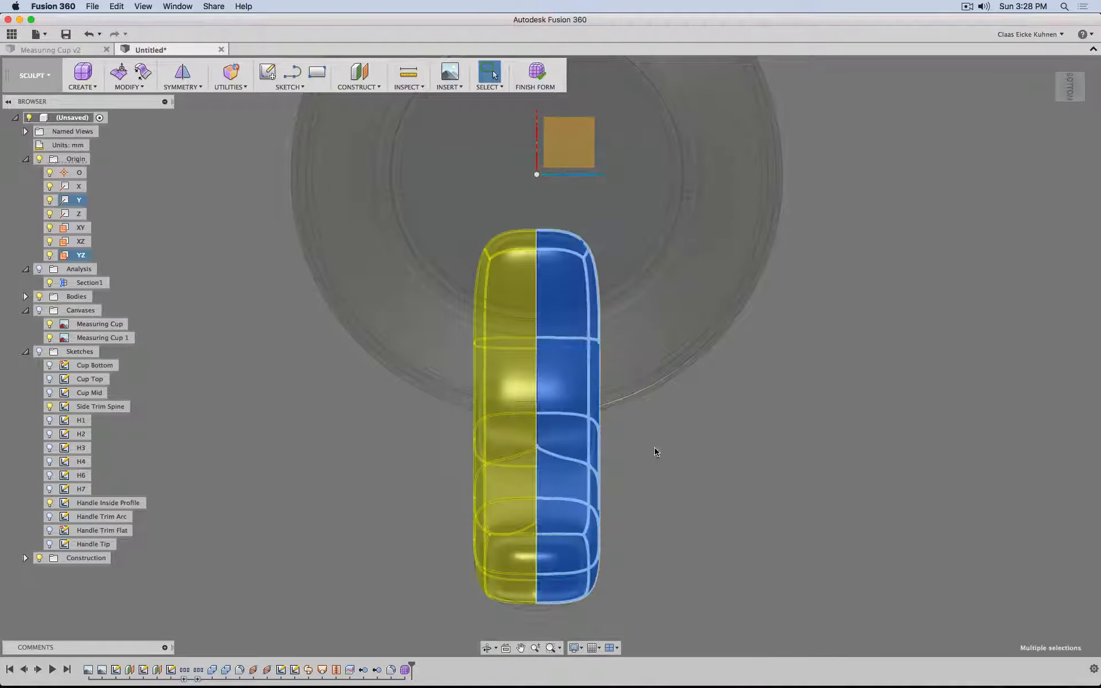
left_click(419, 206)
left_click_drag(418, 198, 505, 612)
left_click(299, 434)
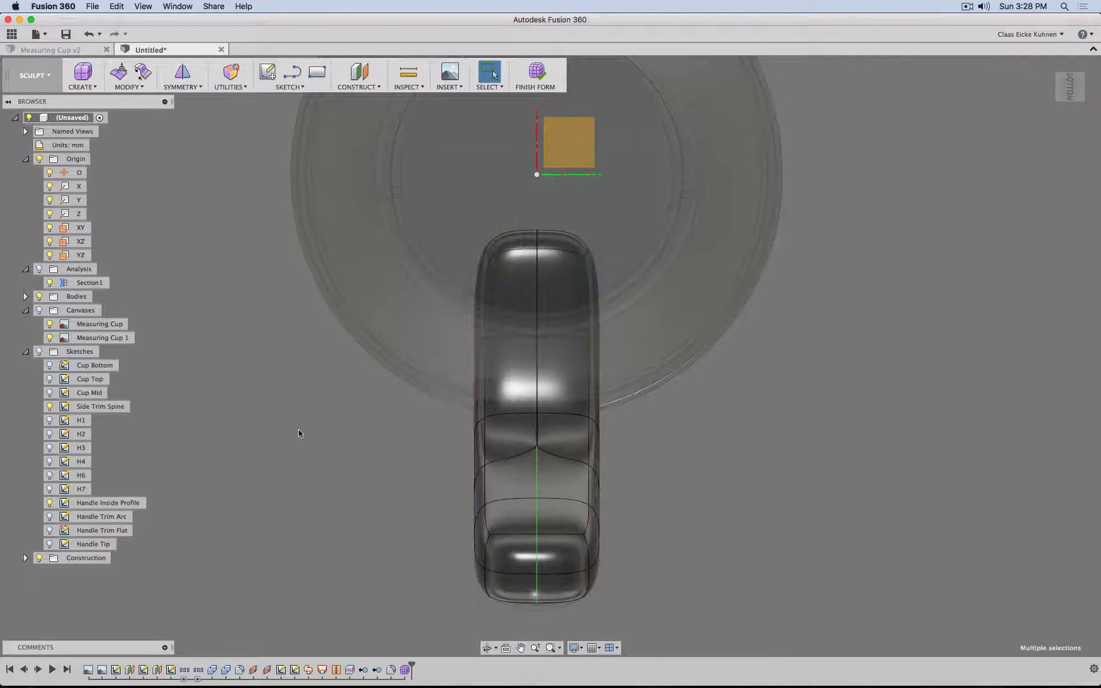
Step: Clear the handle body's symmetry and delete all faces on one side of its lengthwise centre line
left_click(192, 87)
left_click(210, 150)
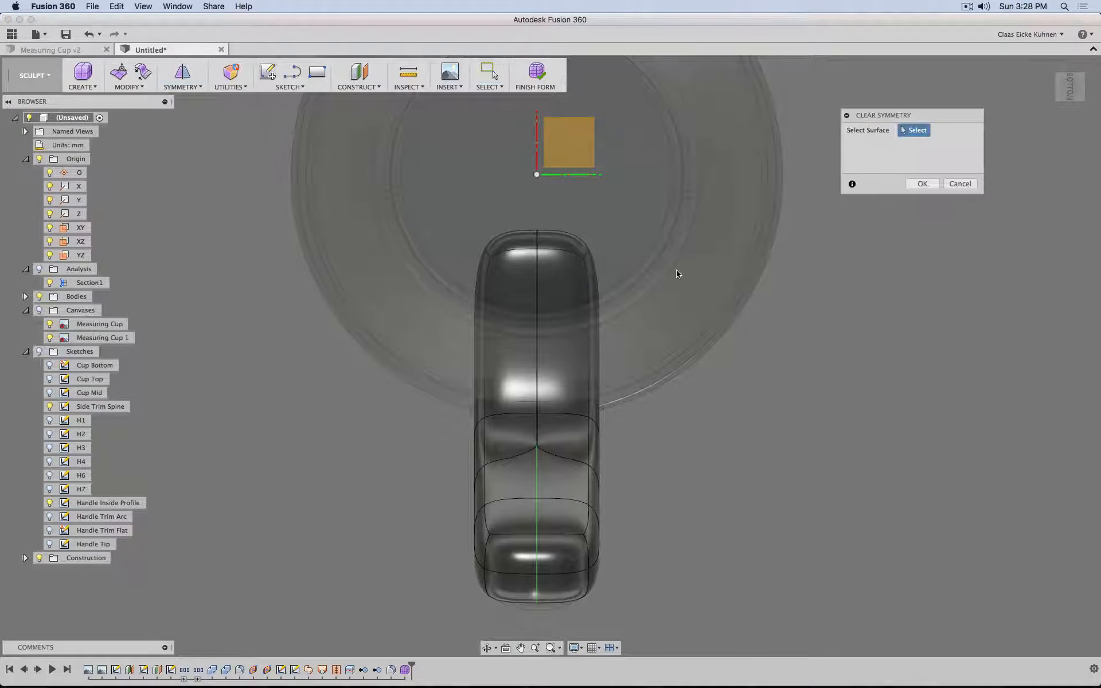
left_click(596, 368)
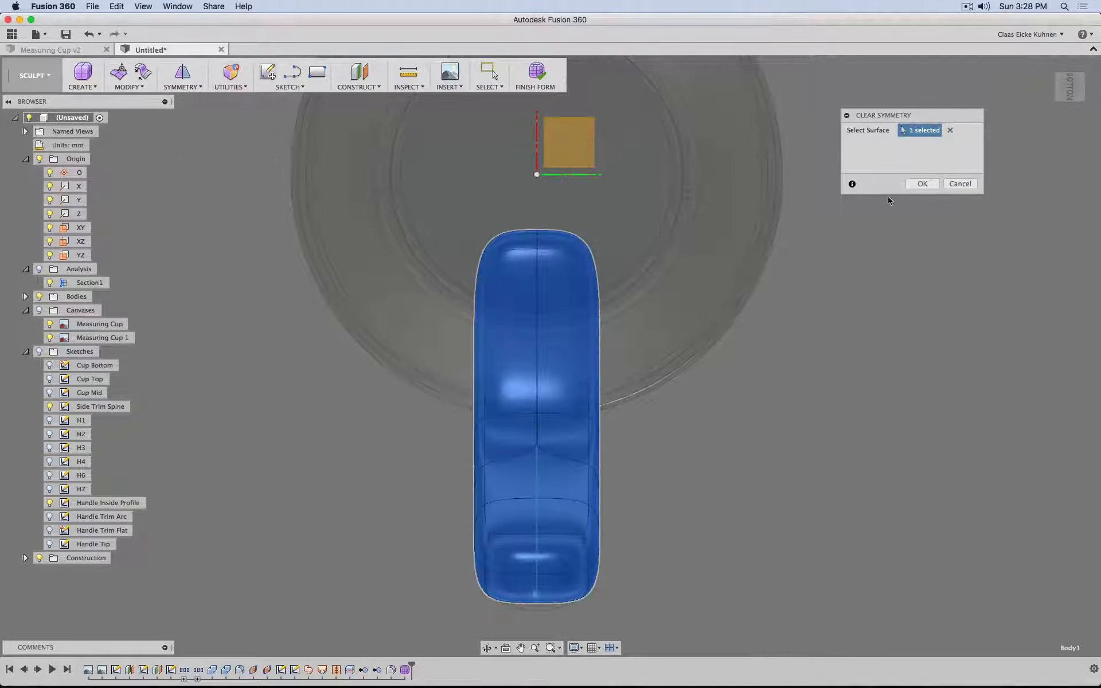
left_click(923, 184)
left_click_drag(674, 175, 550, 631)
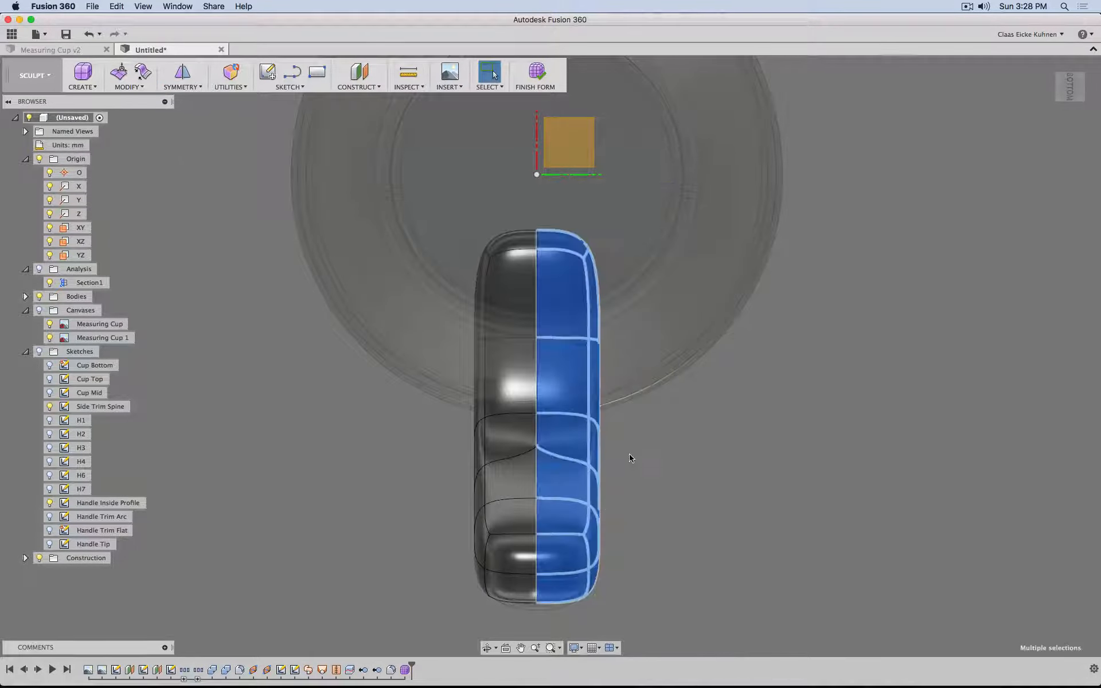
key("Delete")
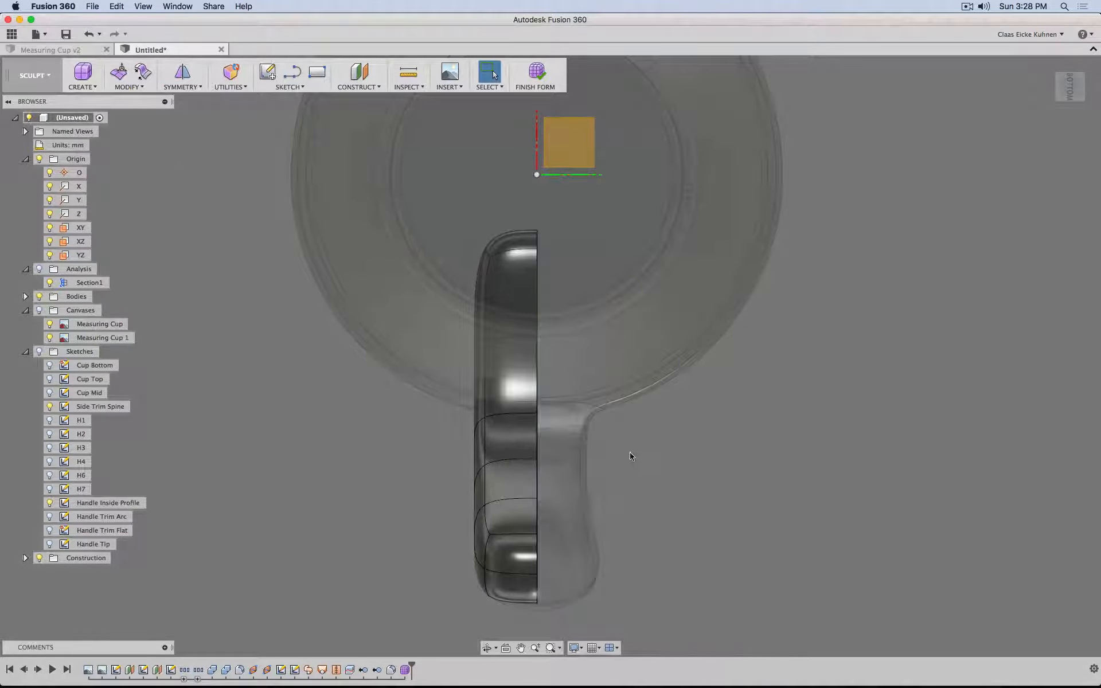
Step: Mirror-duplicate the remaining handle half, including its arm, across the XZ origin plane with Weld enabled and a 0.01 mm tolerance
left_click(192, 87)
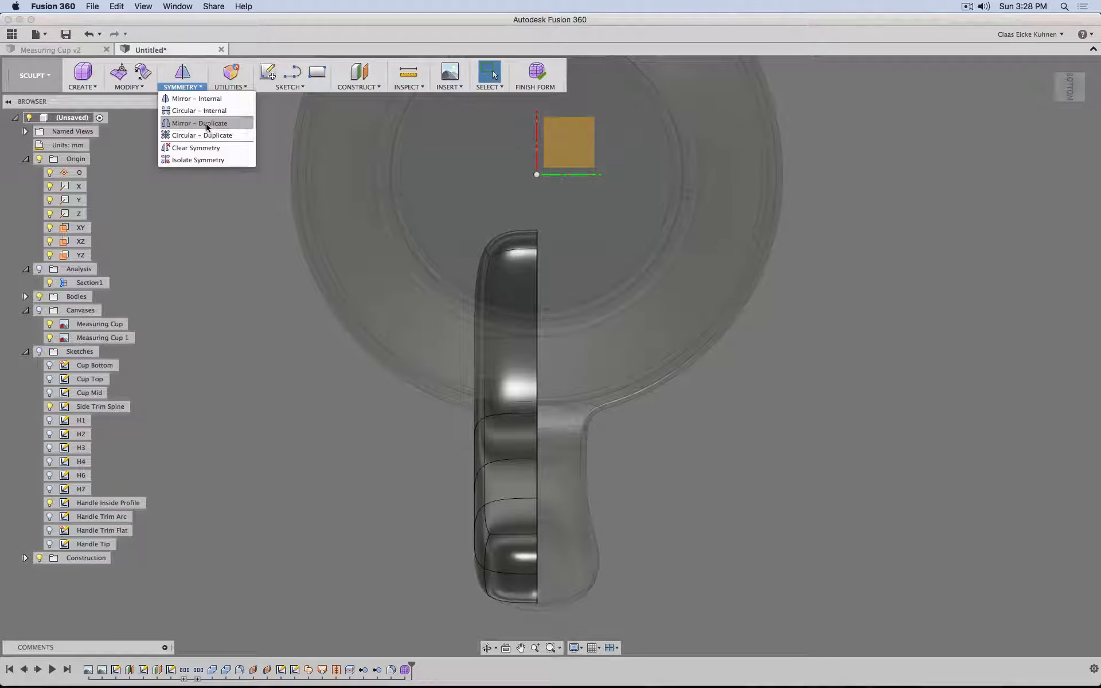
left_click(208, 123)
middle_click_drag(746, 269, 625, 345, "shift")
middle_click_drag(562, 389, 564, 412, "shift")
left_click(599, 297)
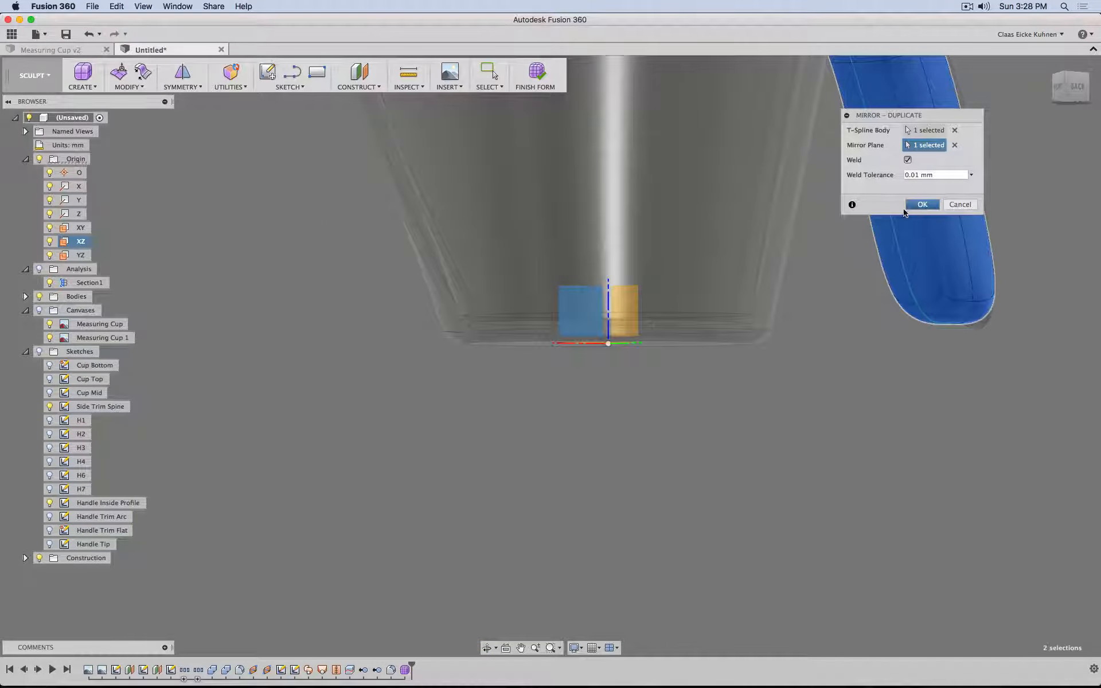
left_click(910, 206)
middle_click_drag(669, 71, 786, 275)
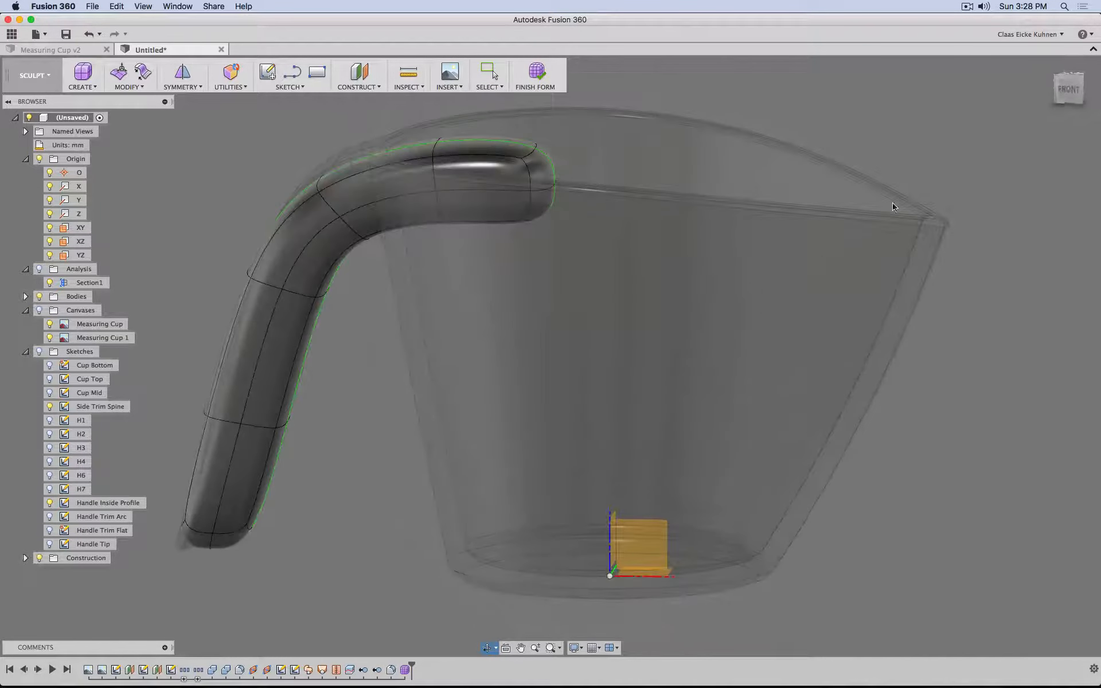
Step: Examine the edge loops across the handle's grip, bend and arm against the cup's handle shape
left_click(1071, 92)
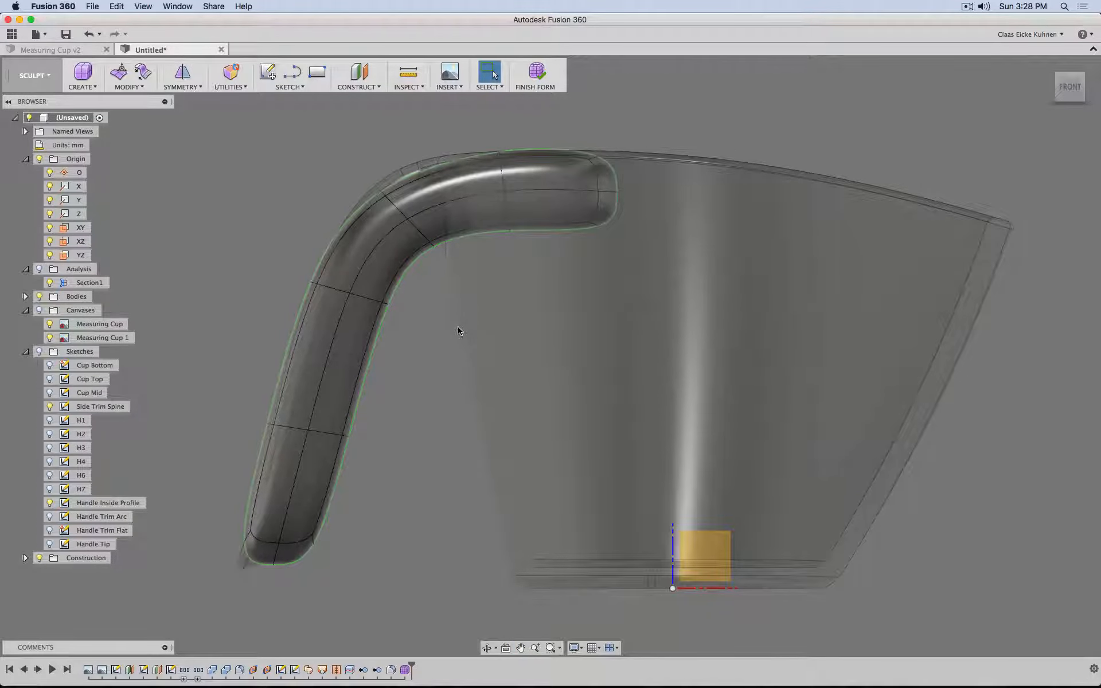
double_click(360, 299)
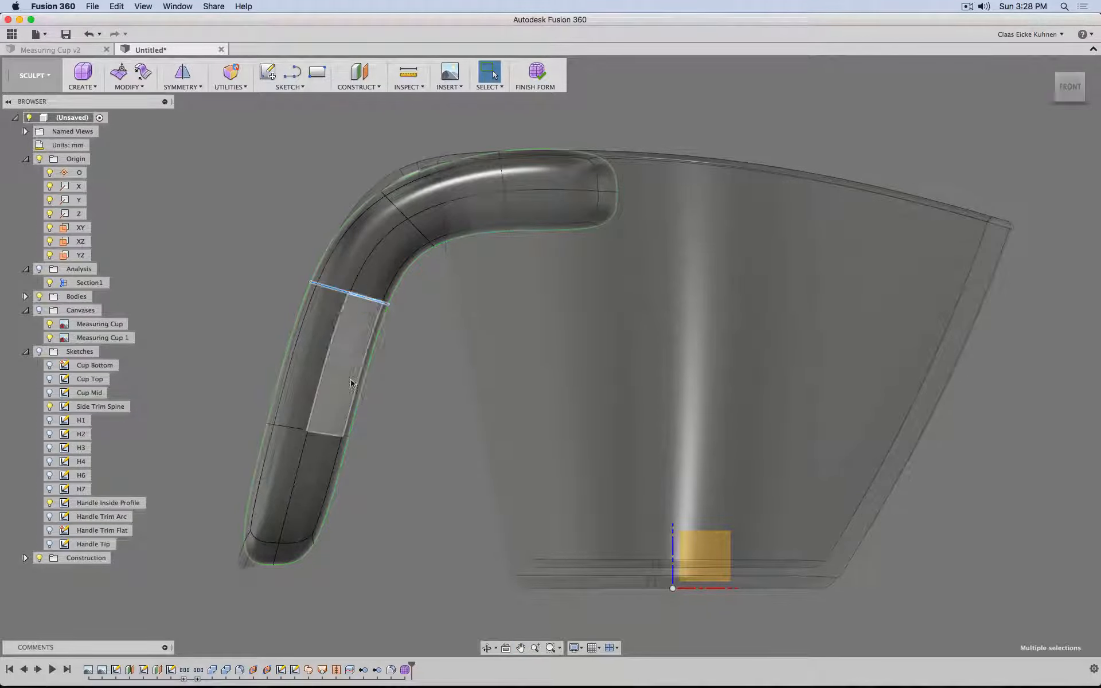
double_click(416, 221)
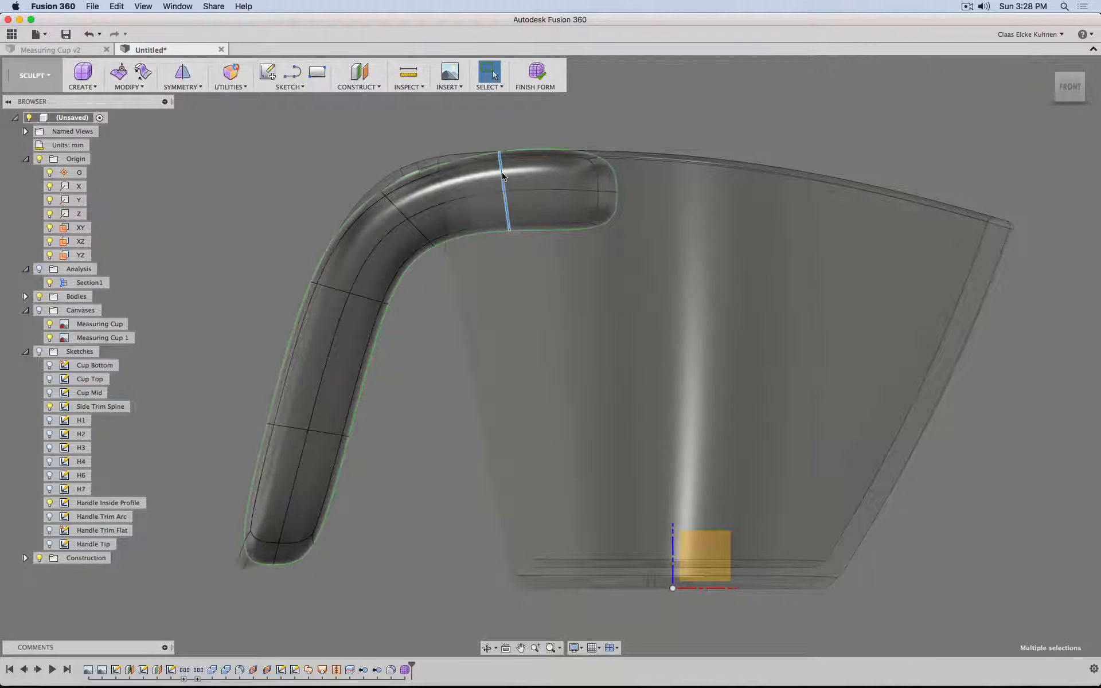
middle_click_drag(607, 295, 557, 304, "shift")
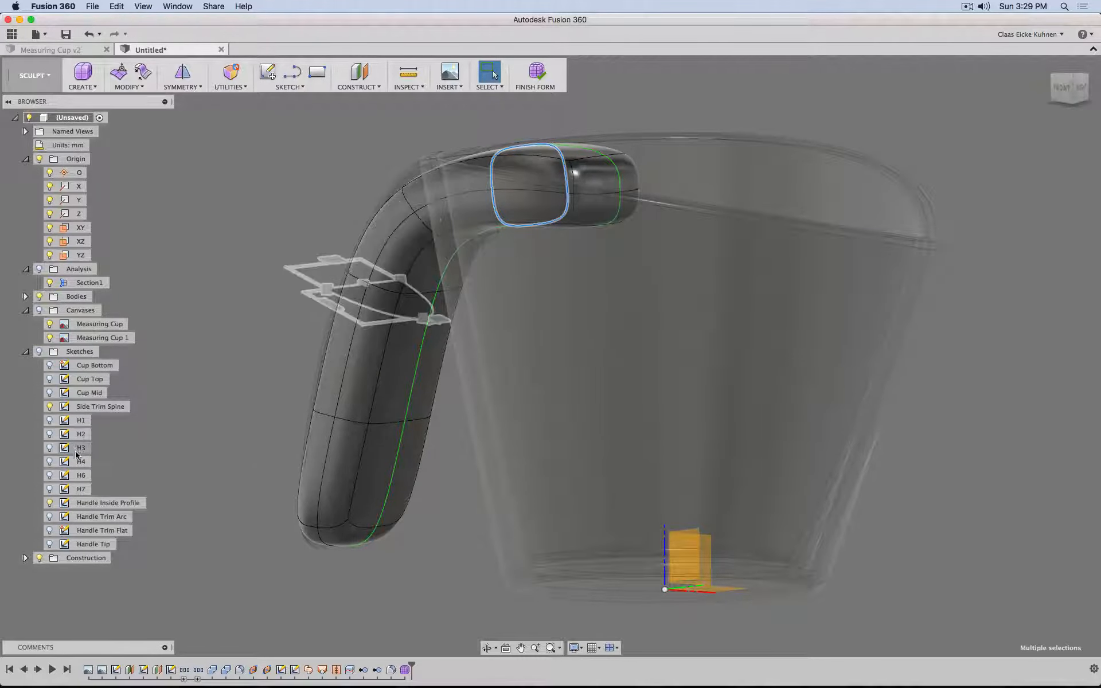
middle_click_drag(307, 325, 548, 227, "shift")
middle_click_drag(939, 130, 459, 336, "shift")
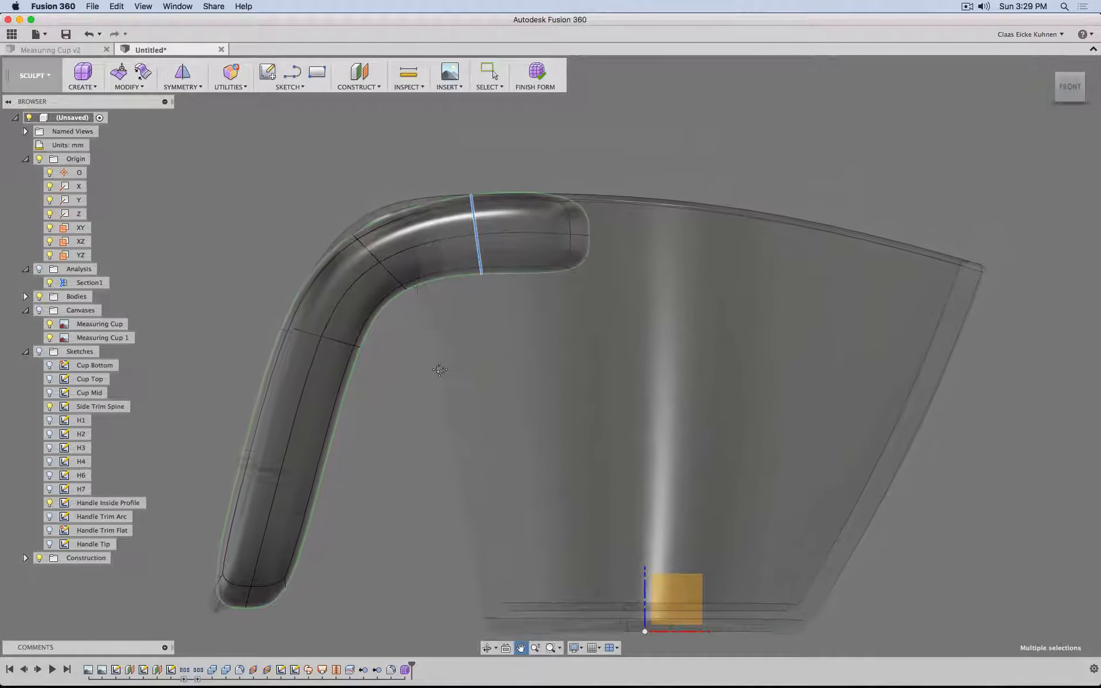
left_click(388, 278)
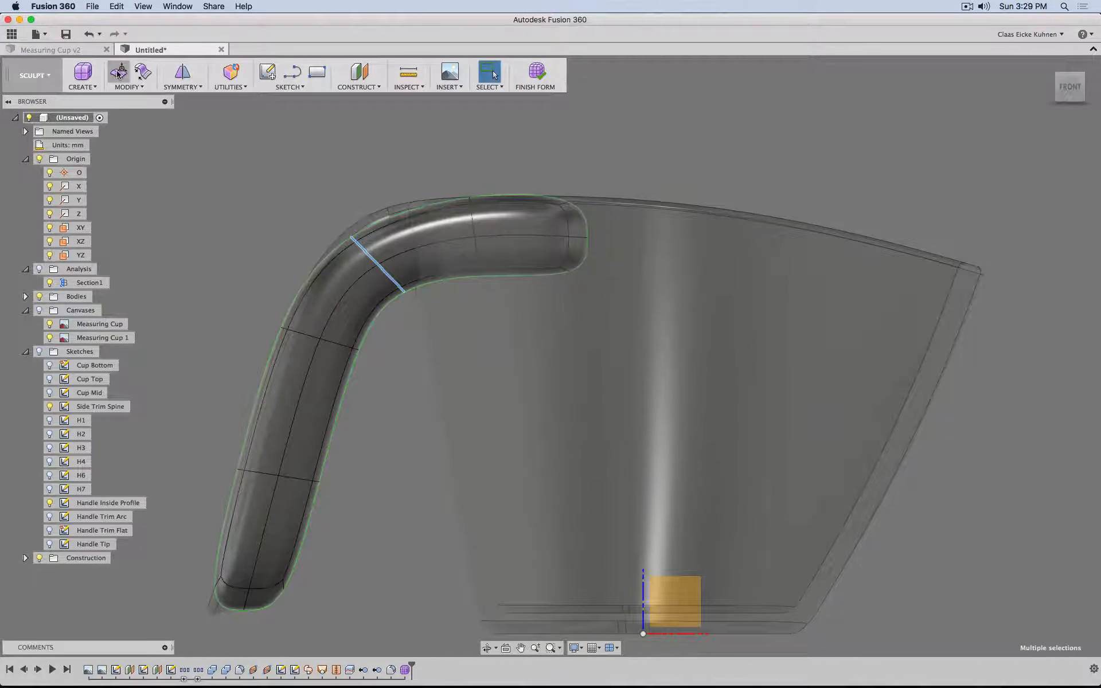
Step: Move the edge loop at the handle's bend slightly up and outwards to follow the cup's handle outline
left_click(118, 73)
scroll(370, 243, "up", 5)
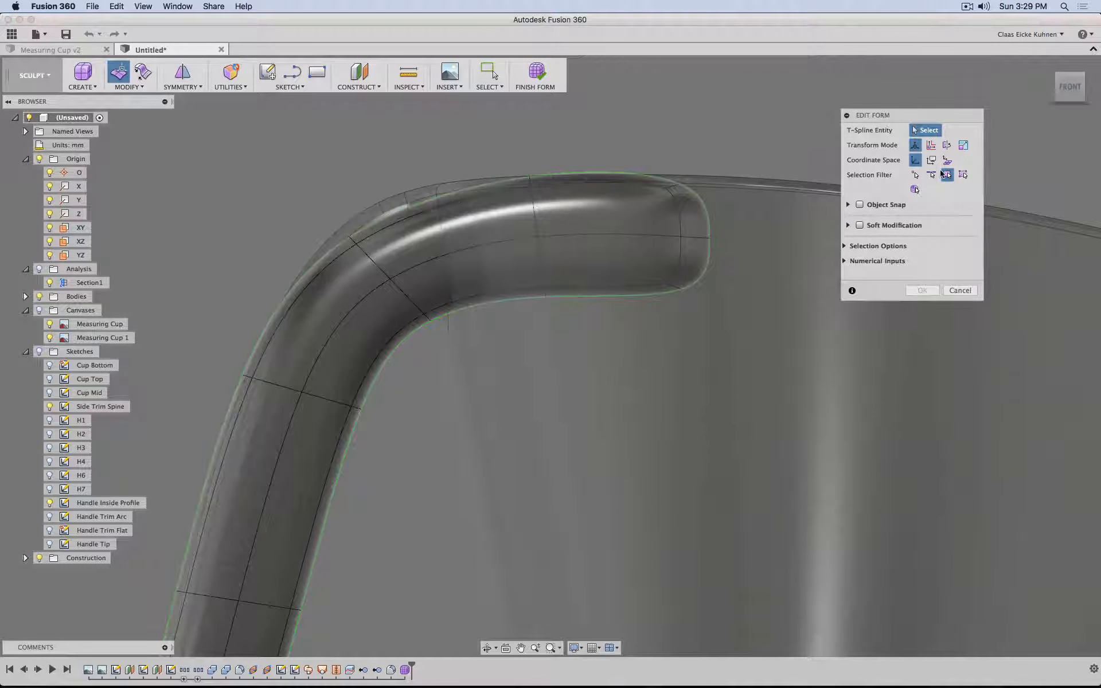
double_click(374, 265)
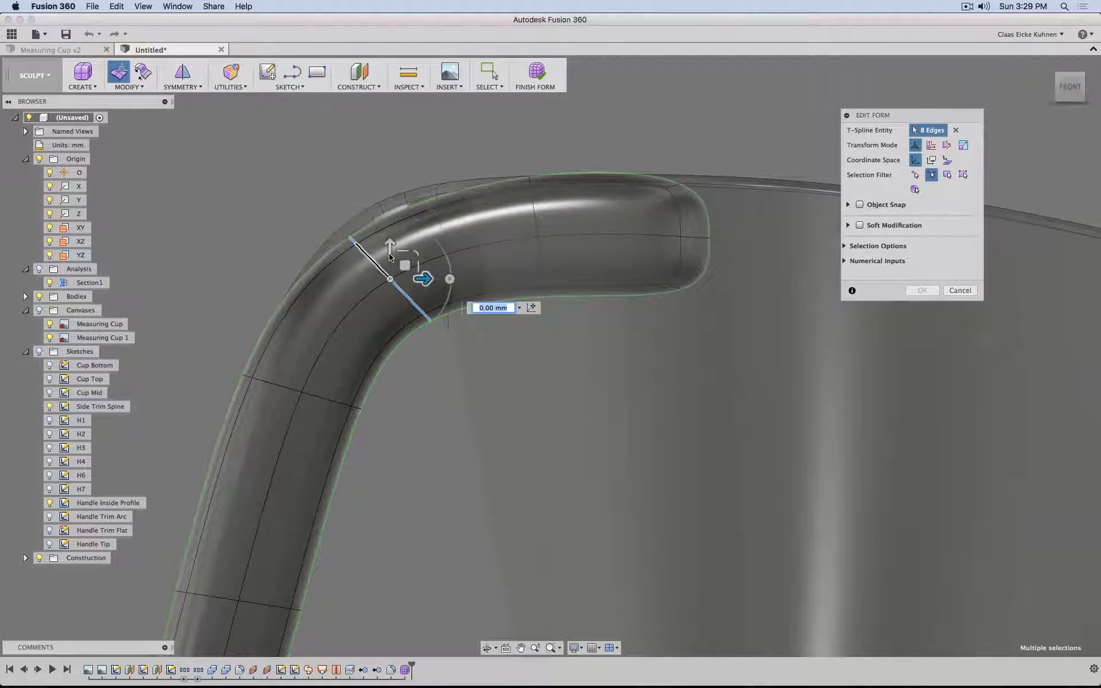
left_click_drag(406, 268, 415, 236)
Step: Rotate the arm's middle edge loop more upright and move it about 1.6 mm towards the bend and 1.0 mm down
double_click(537, 212)
left_click(599, 232)
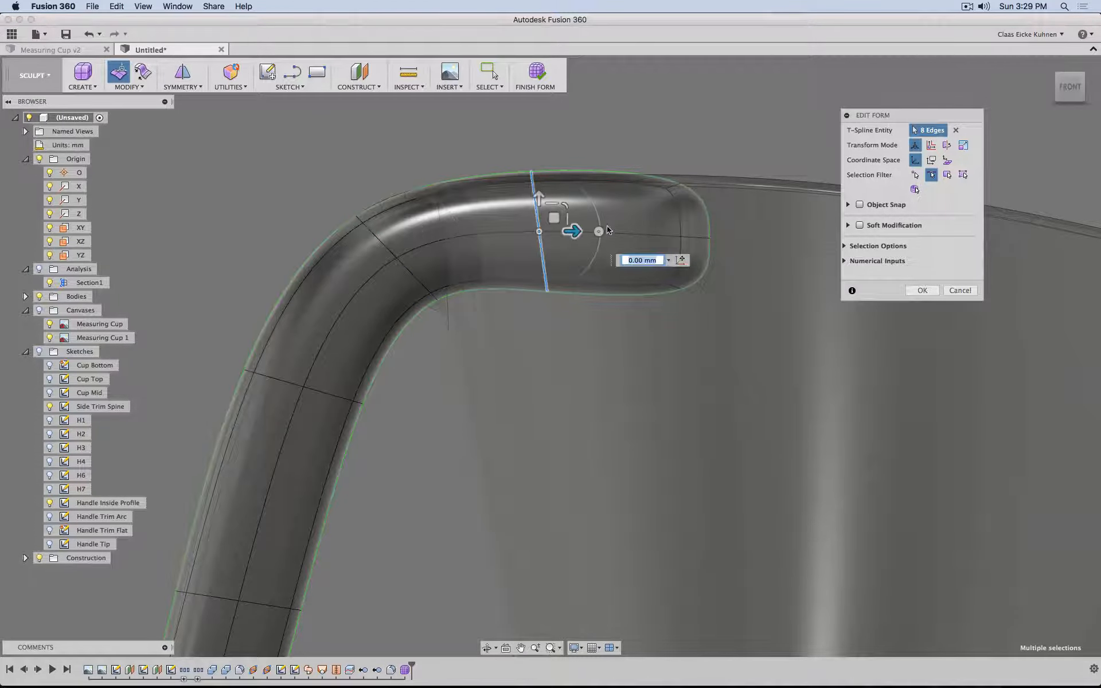
left_click_drag(598, 240, 544, 224)
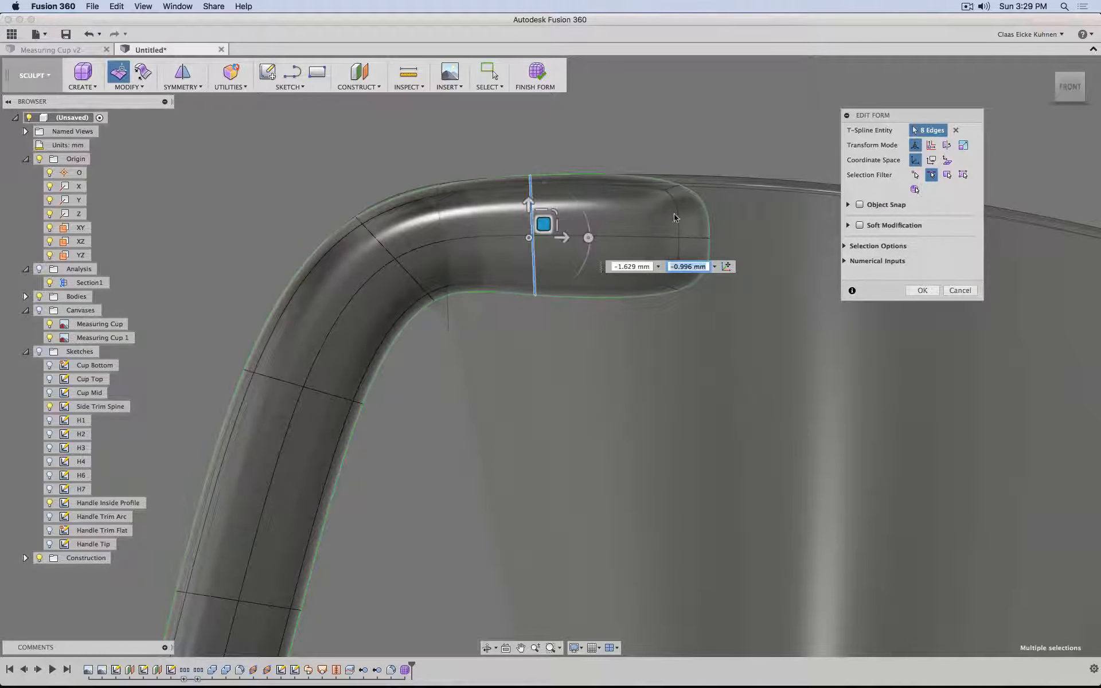
left_click(762, 154)
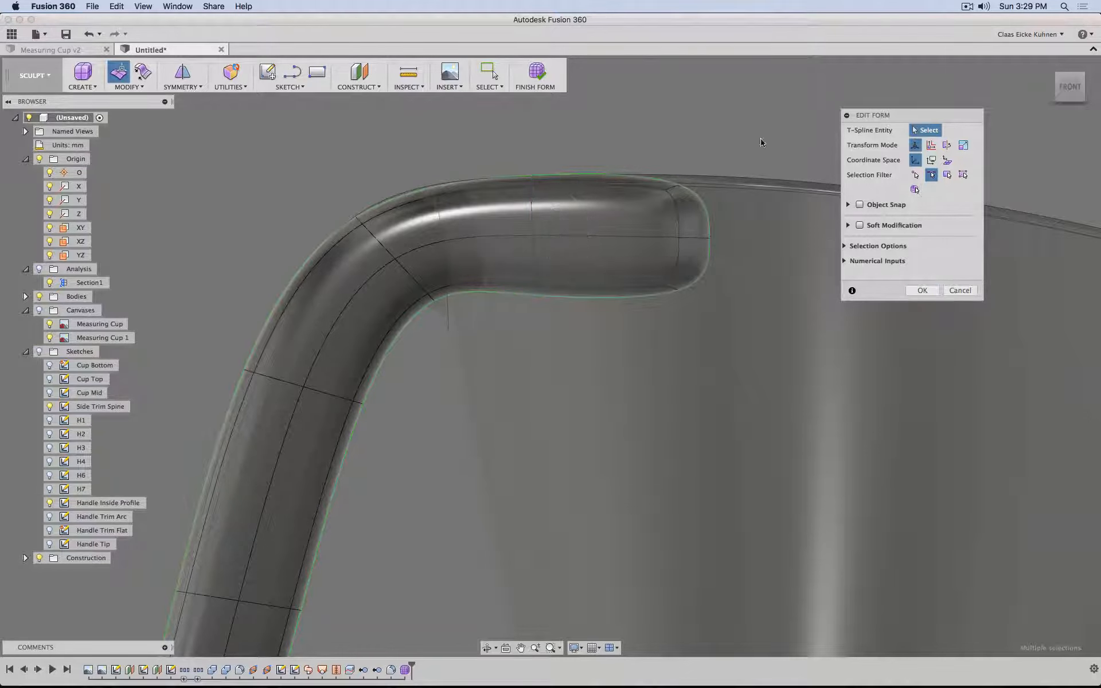
Step: Select all the edges of the end cap on the handle's grip and shift them very slightly
left_click_drag(727, 100, 647, 327)
left_click(746, 180)
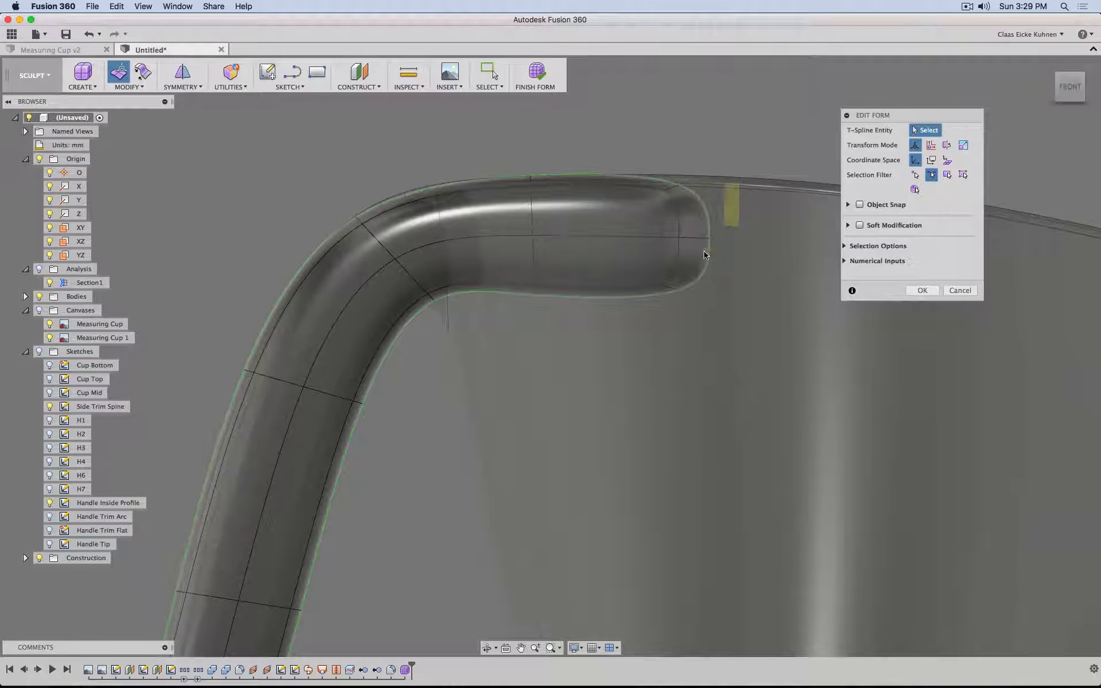
double_click(676, 234)
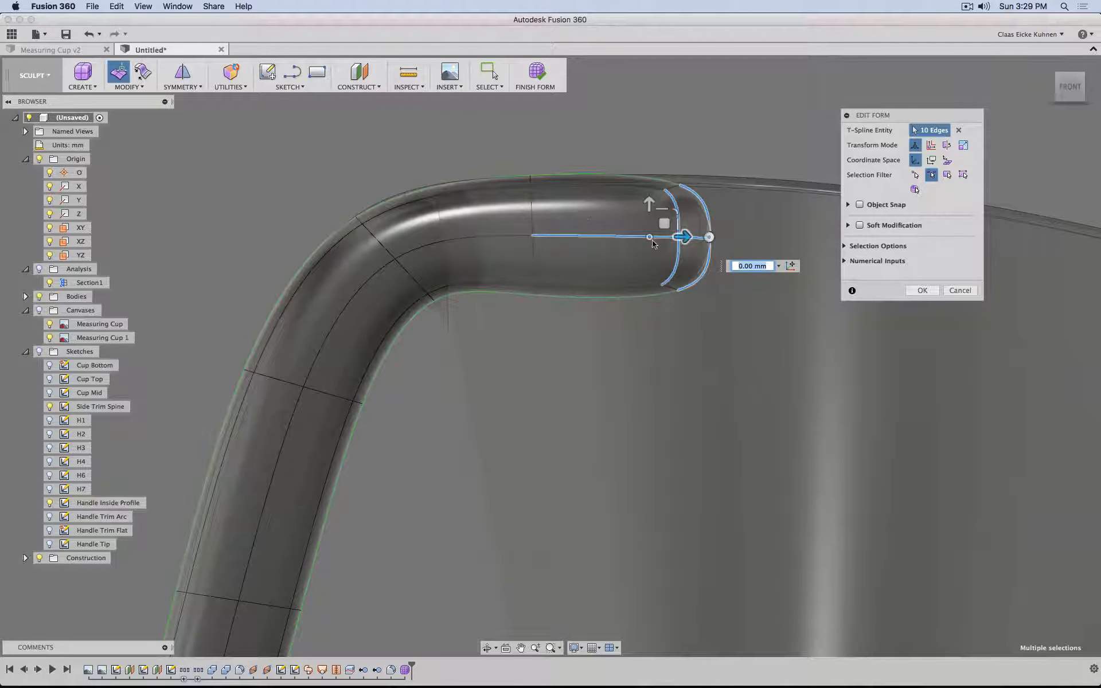
left_click(636, 162)
left_click_drag(636, 162, 754, 314)
left_click_drag(693, 225, 692, 227)
middle_click_drag(478, 382, 490, 357)
middle_click_drag(716, 350, 279, 438, "shift")
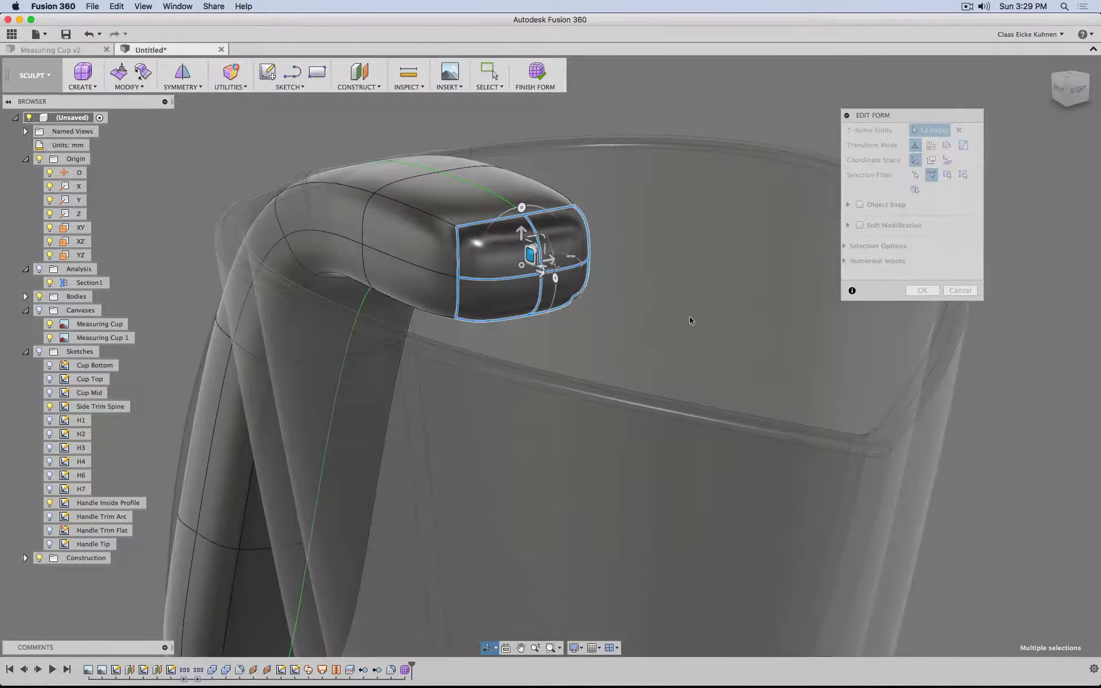
left_click(927, 290)
Step: Delete the cap faces at the grip's end to leave the handle open towards the cup
left_click(298, 125)
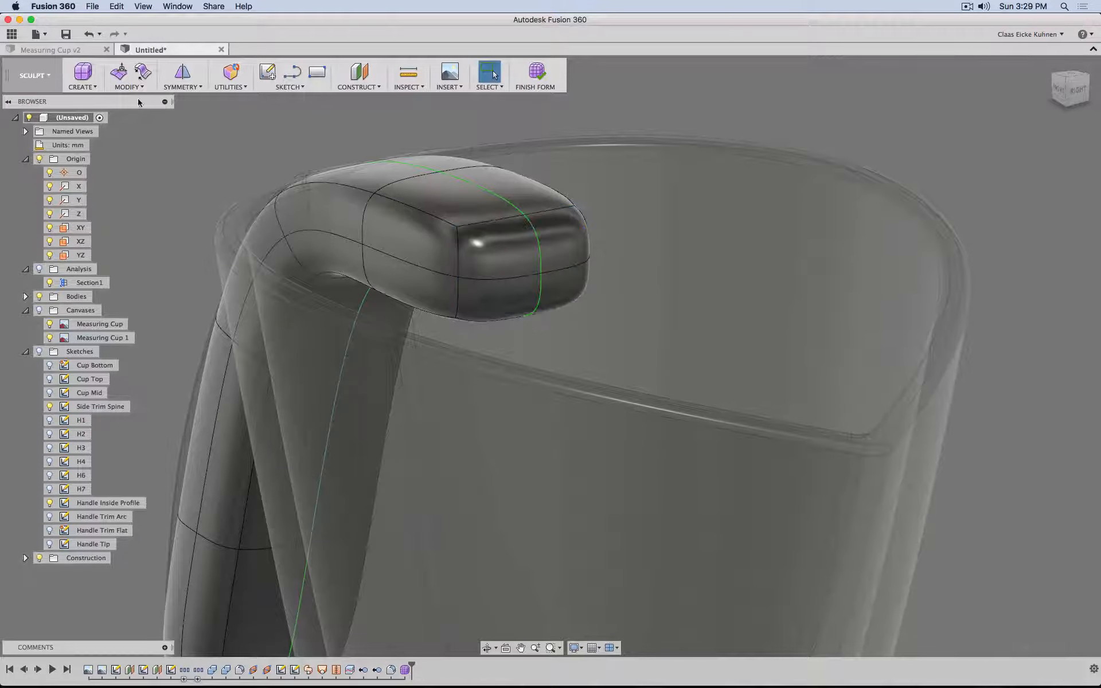
left_click(497, 295)
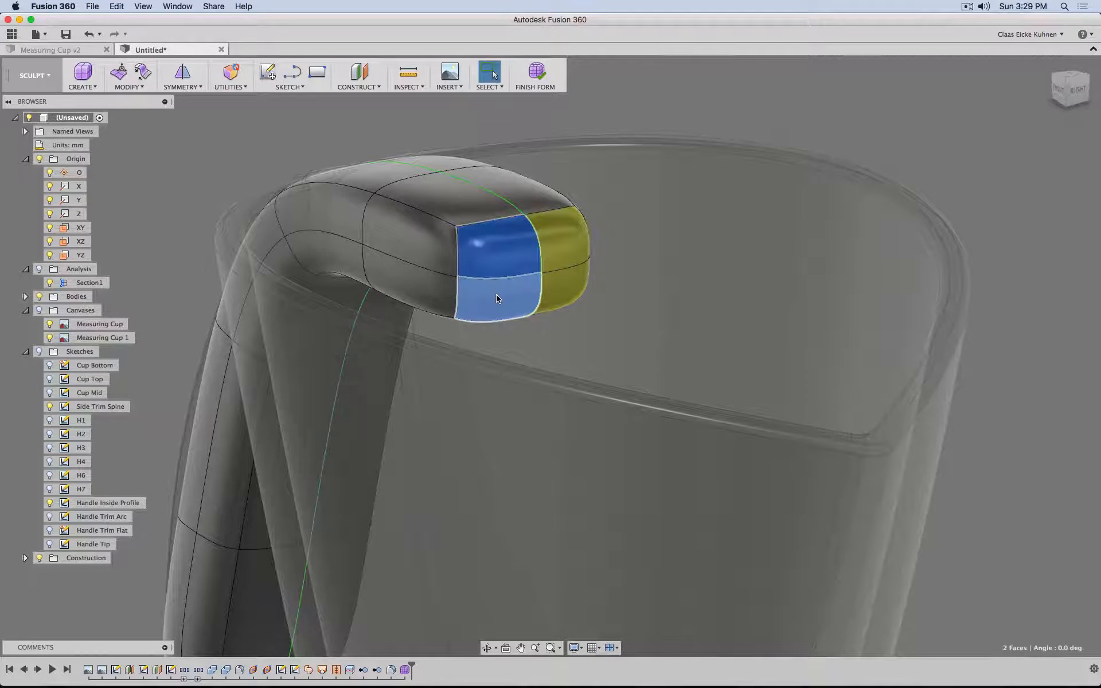
key("Delete")
left_click(1059, 90)
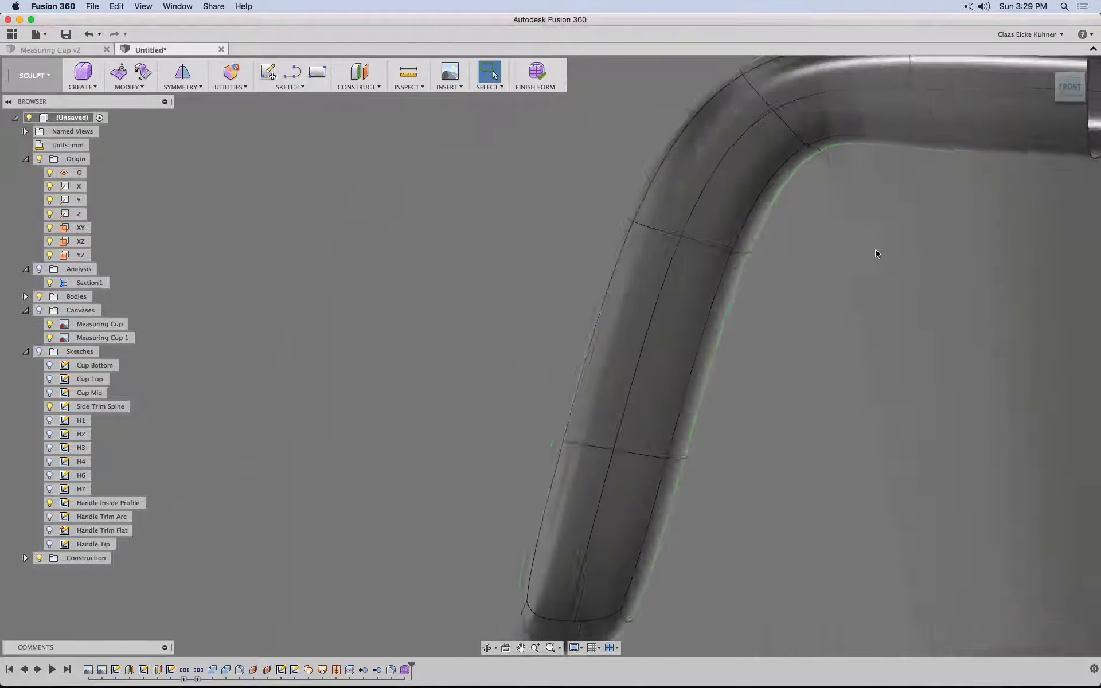
Step: Move the eight lengthwise edges of the arm section just below the bend about 0.09 mm outwards
middle_click_drag(875, 249, 680, 292)
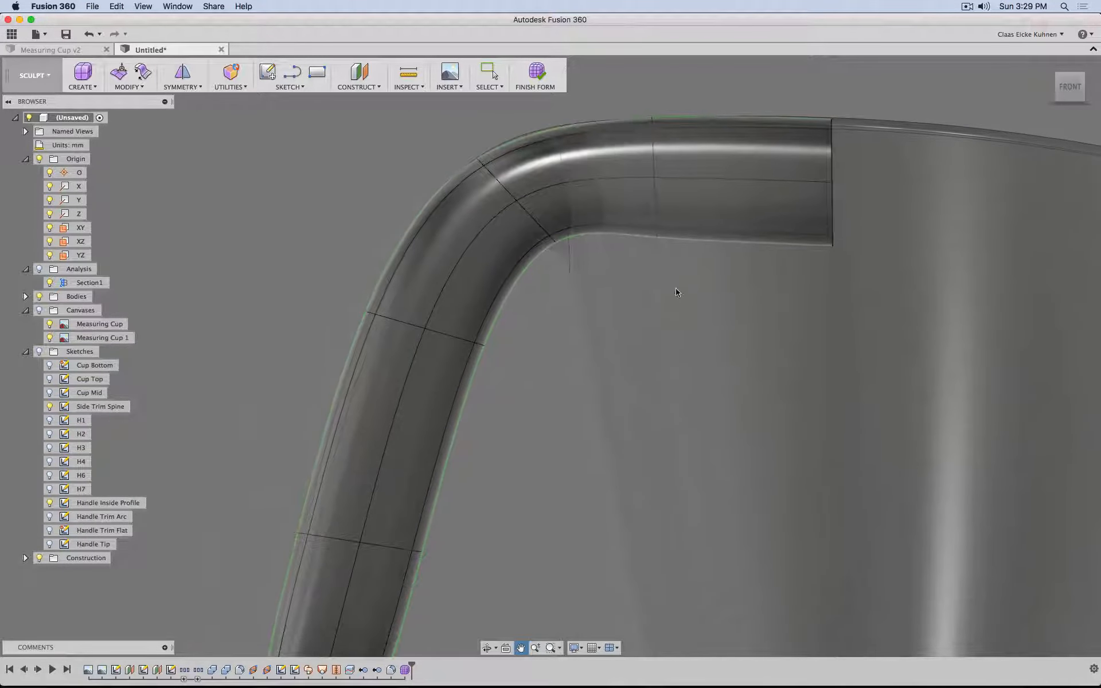
middle_click_drag(556, 364, 610, 297)
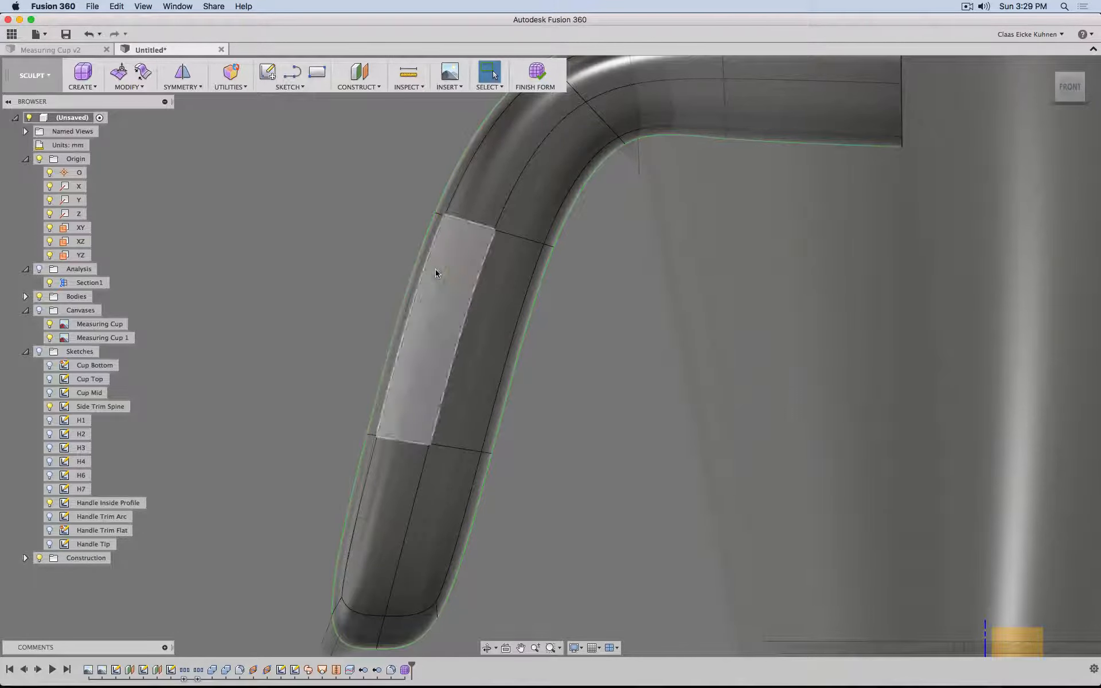
middle_click_drag(480, 496, 467, 528)
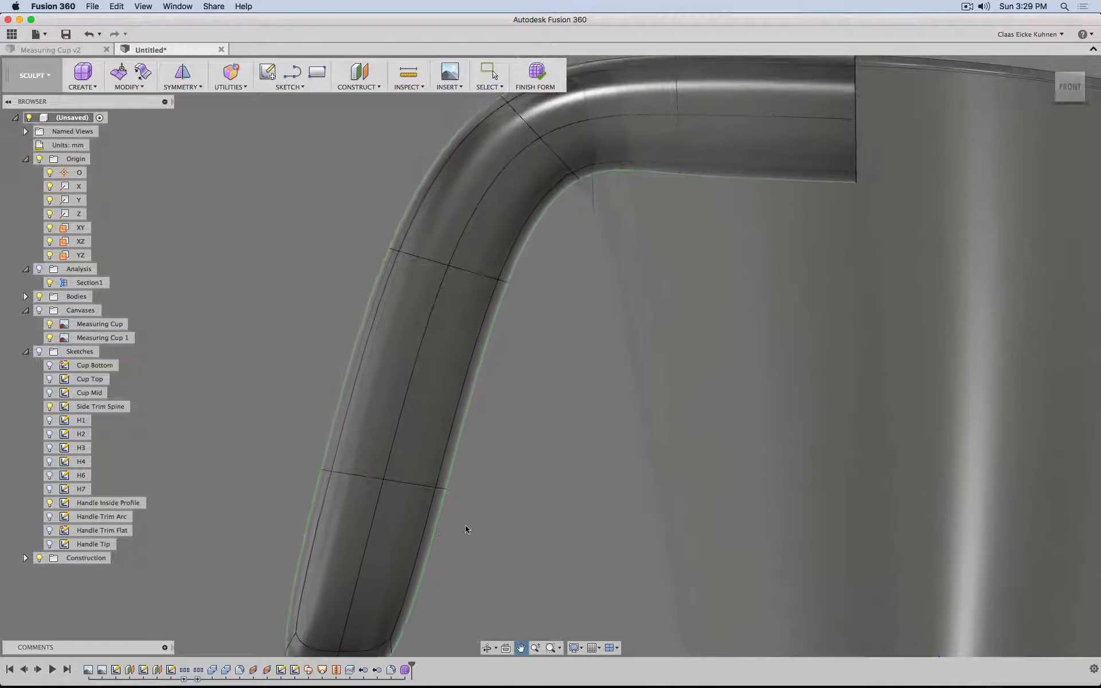
double_click(367, 352)
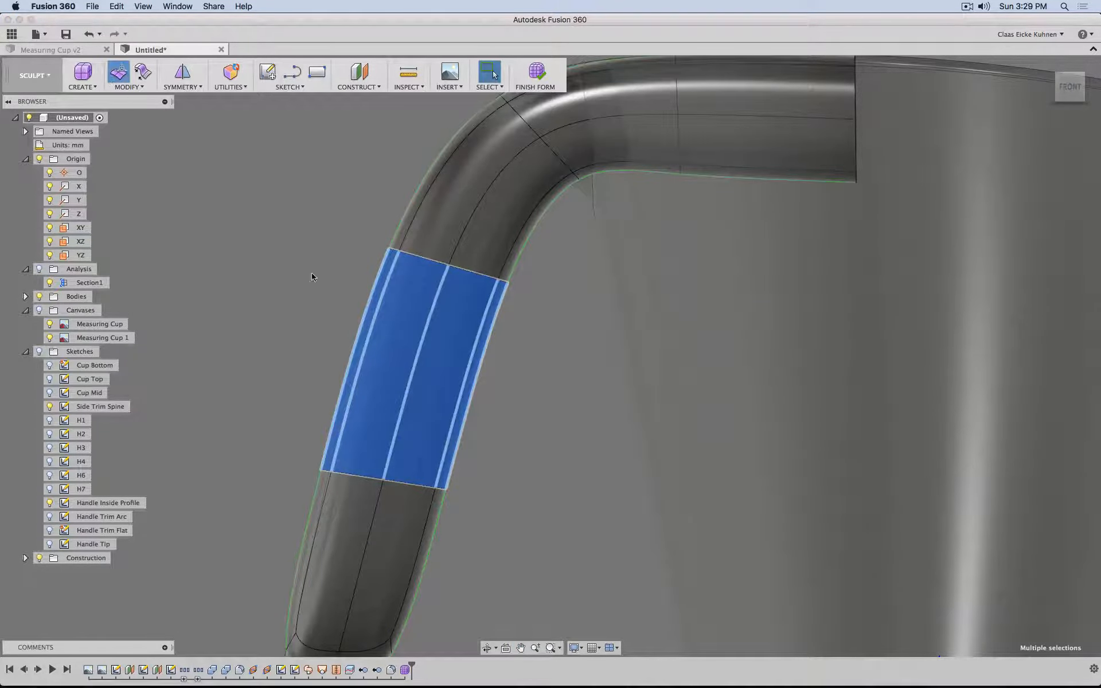
left_click_drag(432, 361, 431, 362)
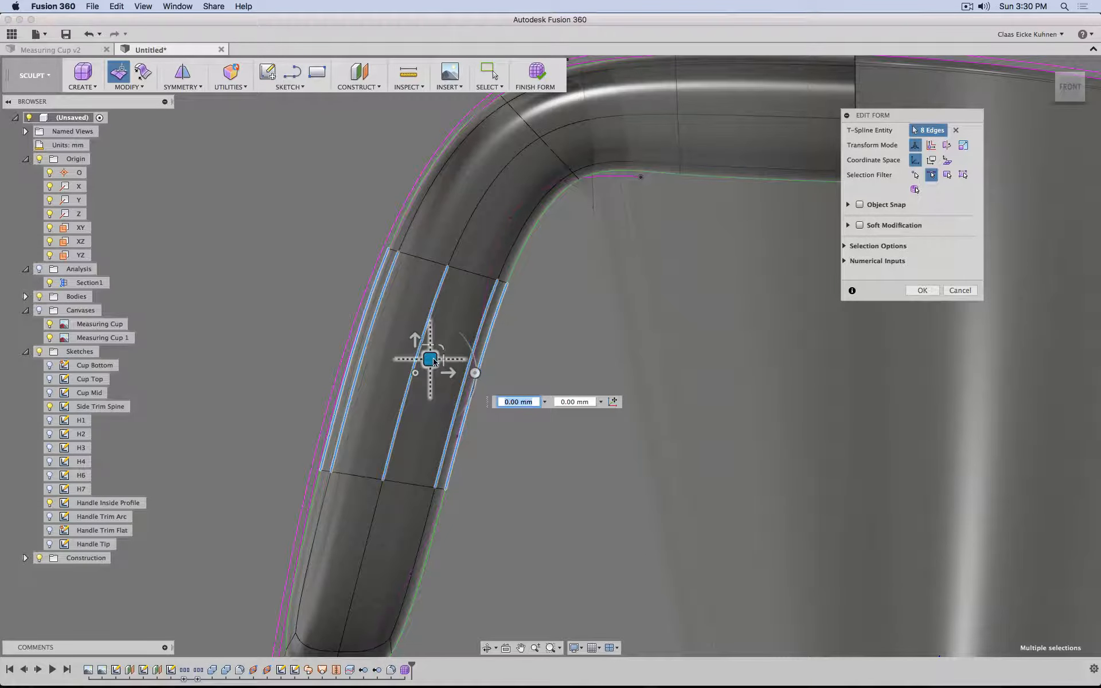
left_click_drag(435, 361, 432, 360)
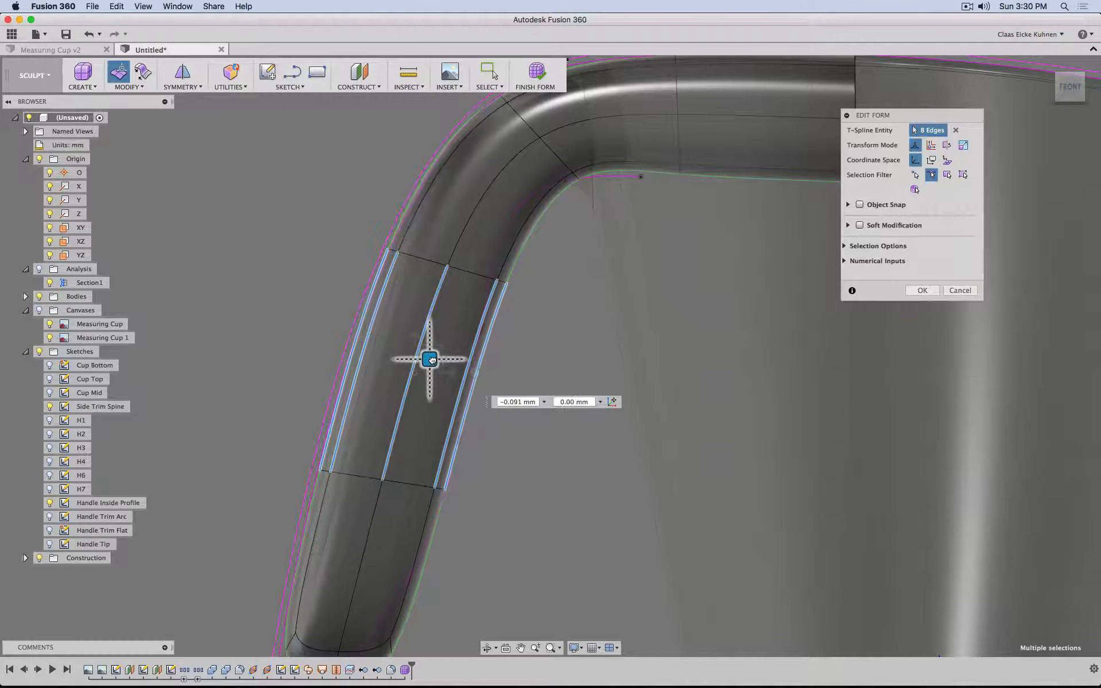
Step: Rotate the edge loop at the handle's bend about 10.8 degrees to a steeper angle
middle_click_drag(549, 241, 469, 349)
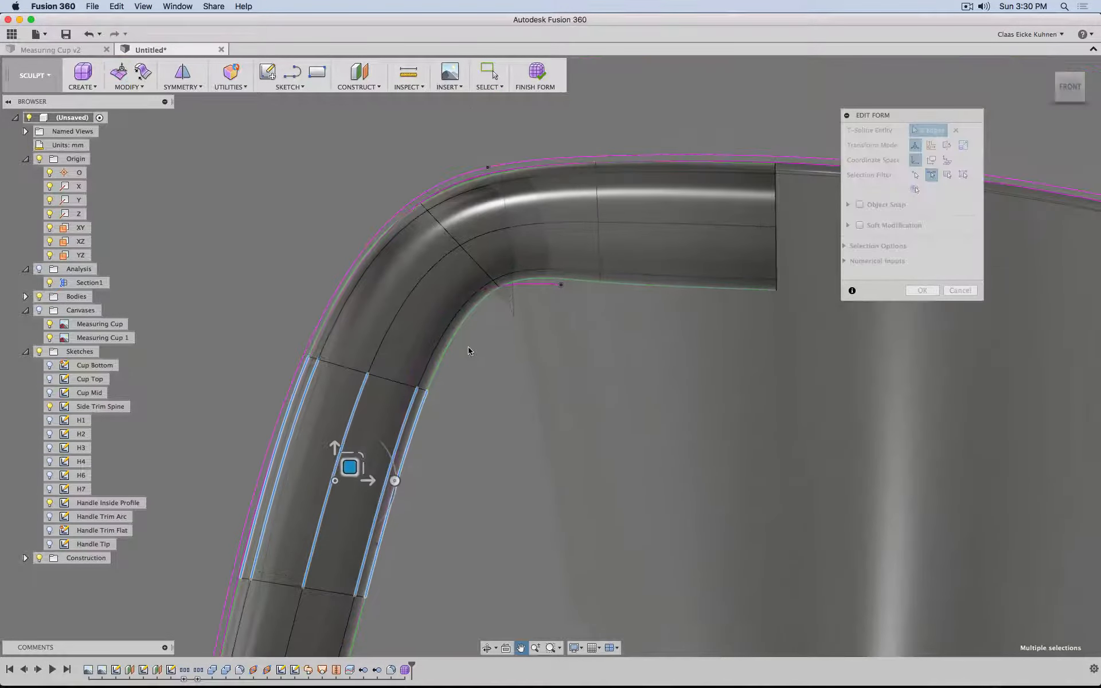
left_click(442, 231)
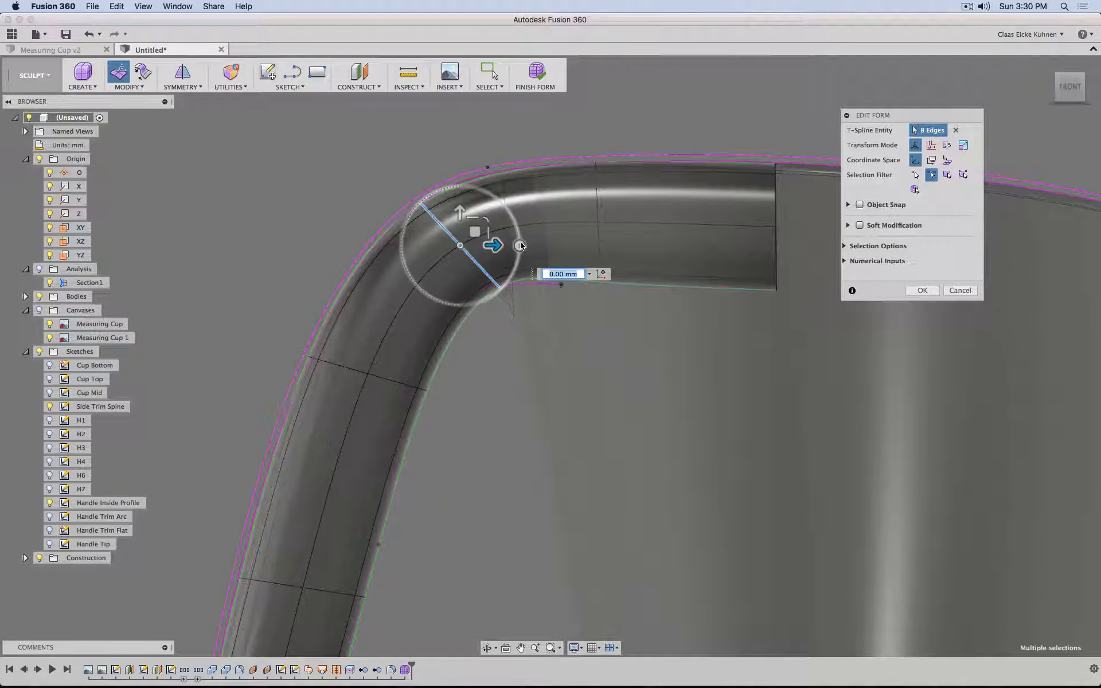
left_click_drag(518, 243, 519, 253)
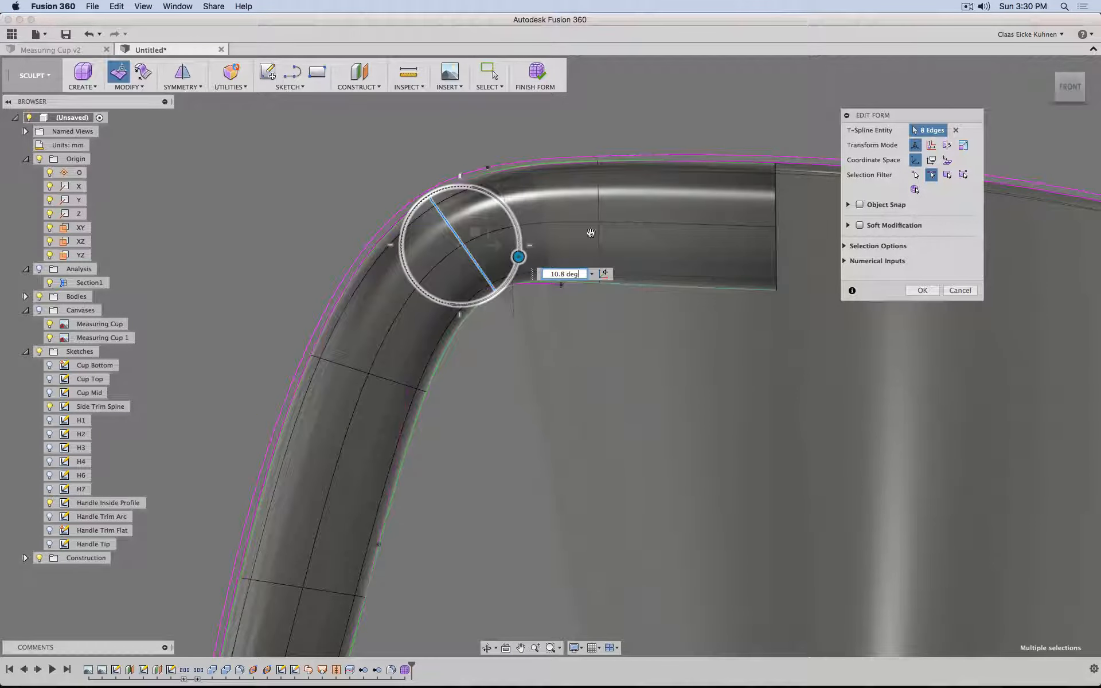
left_click_drag(591, 233, 591, 232)
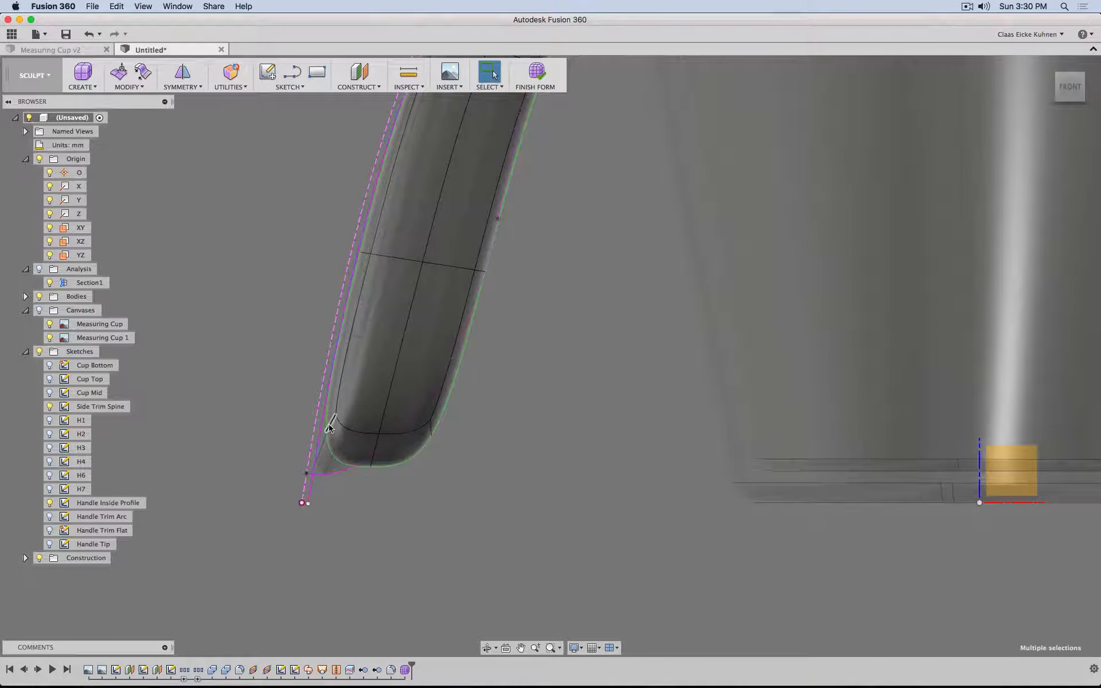
Step: Move the short outer edge at the arm's tip down and outwards towards the end of the sketch profile
scroll(290, 414, "up", 3)
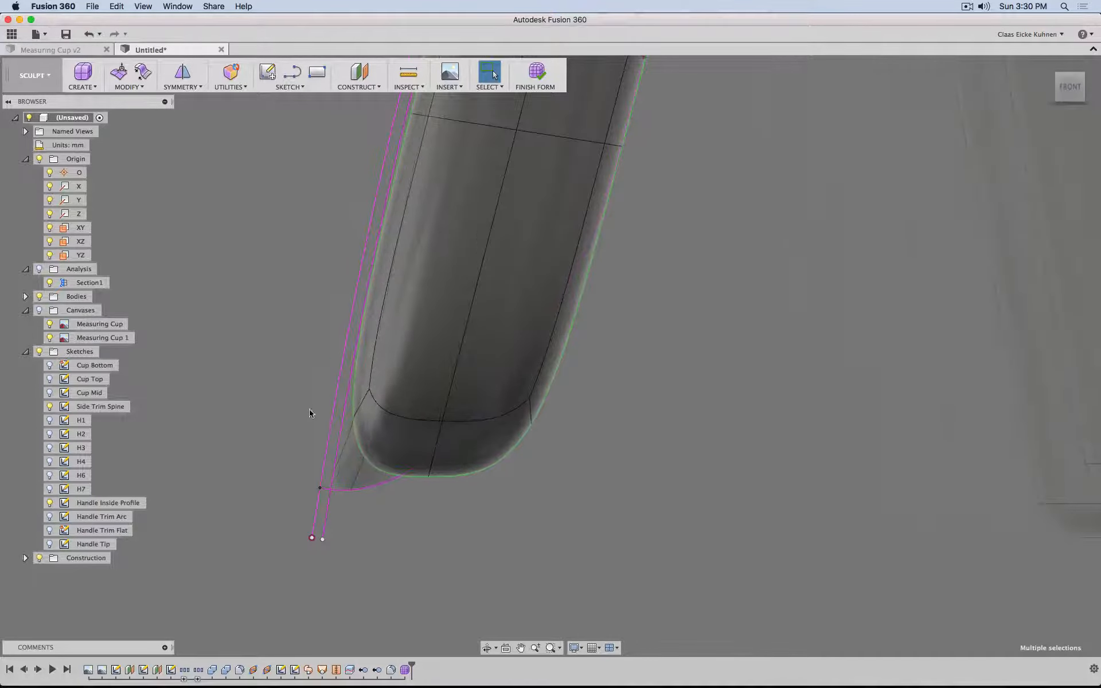
left_click(361, 404)
middle_click_drag(482, 246, 606, 233, "shift")
left_click(1055, 92)
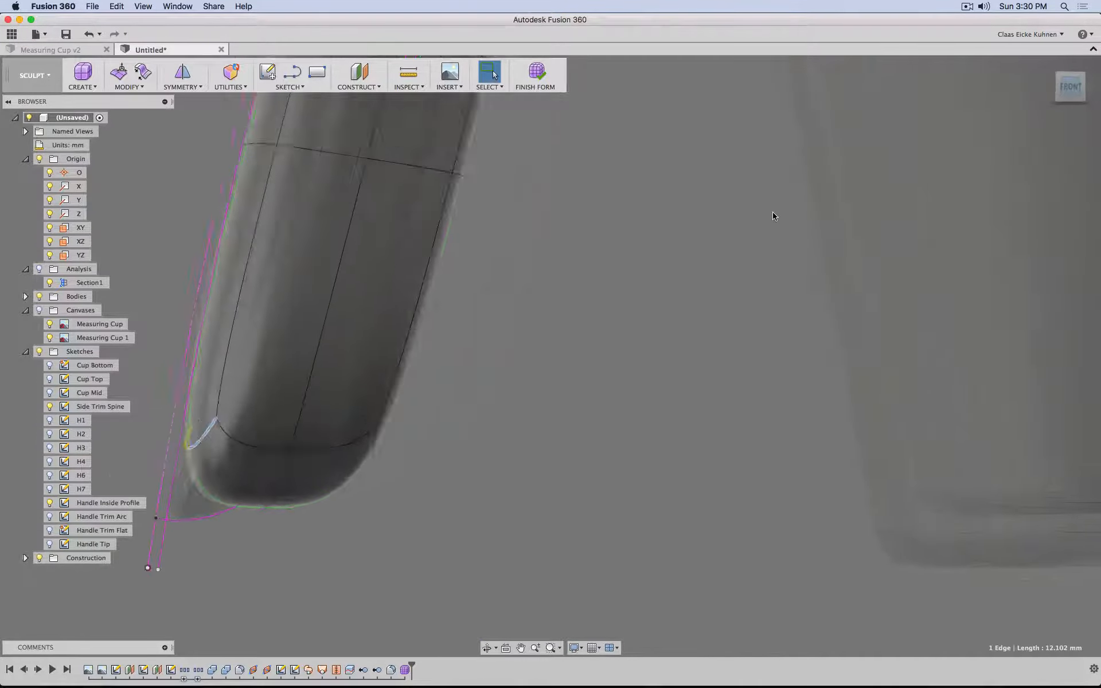
left_click(121, 73)
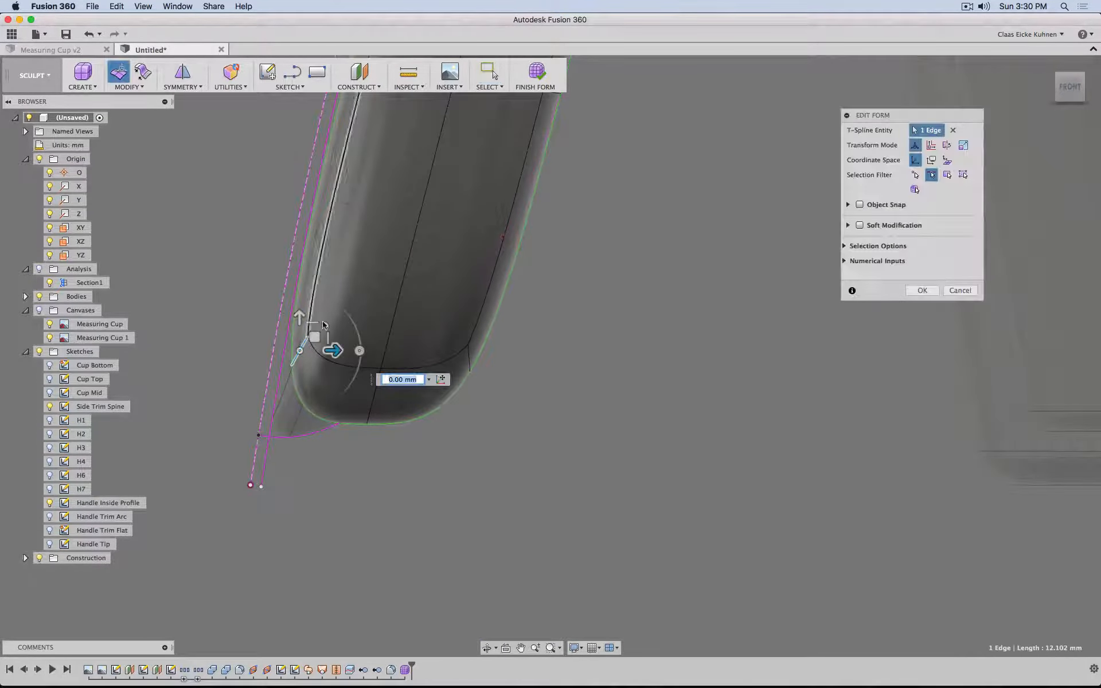
left_click_drag(320, 351, 305, 390)
Step: Raise the inner edge at the arm's tip to the inside profile curve and nudge the tip's middle edge slightly up
middle_click_drag(561, 294, 474, 373)
scroll(459, 396, "down", 2)
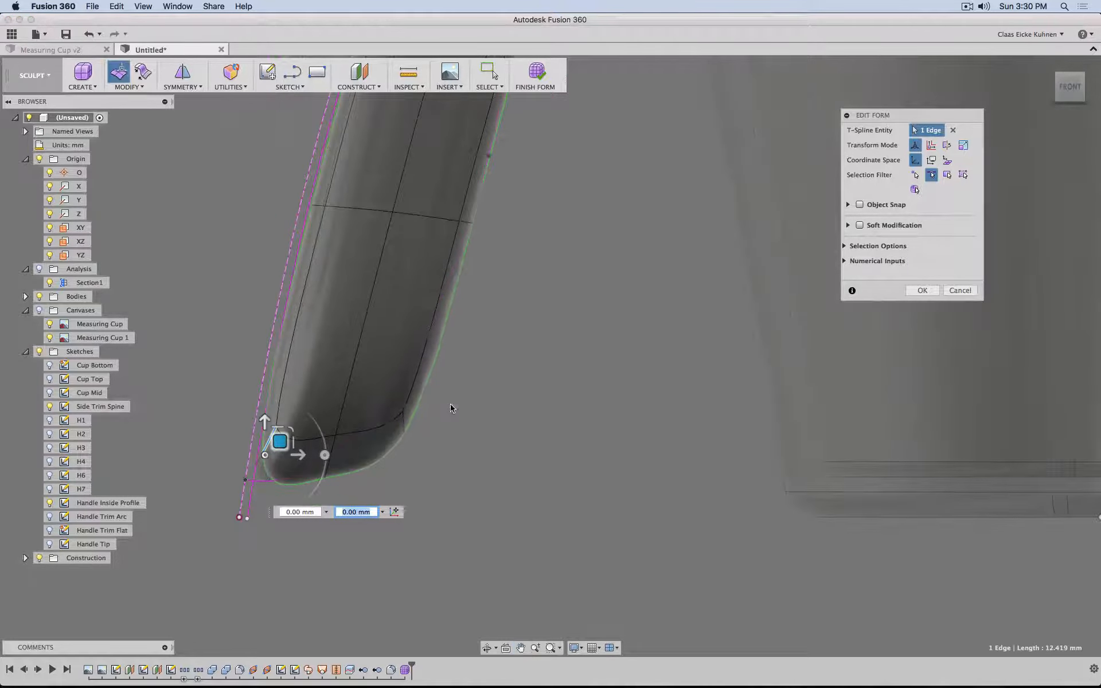
left_click(405, 426)
left_click_drag(418, 411, 417, 326)
left_click(343, 435)
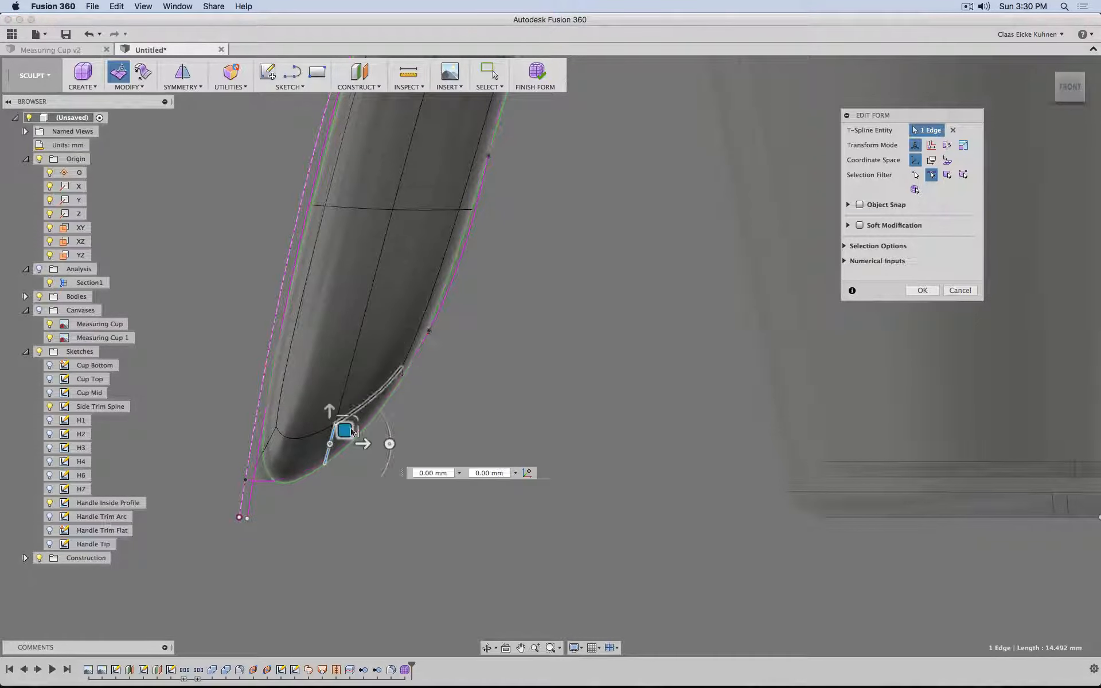
left_click_drag(345, 431, 343, 427)
Step: Crease the handle's outer lengthwise edge line from the grip to the arm, including the short edge at the tip
middle_click_drag(554, 230, 504, 354)
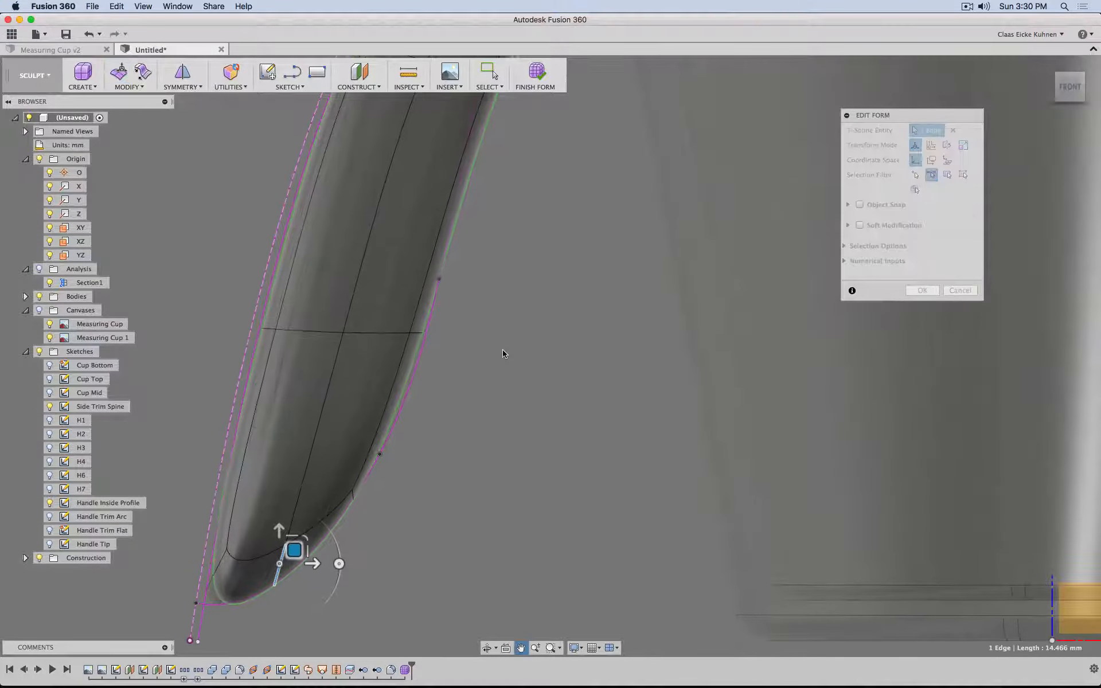
double_click(258, 399)
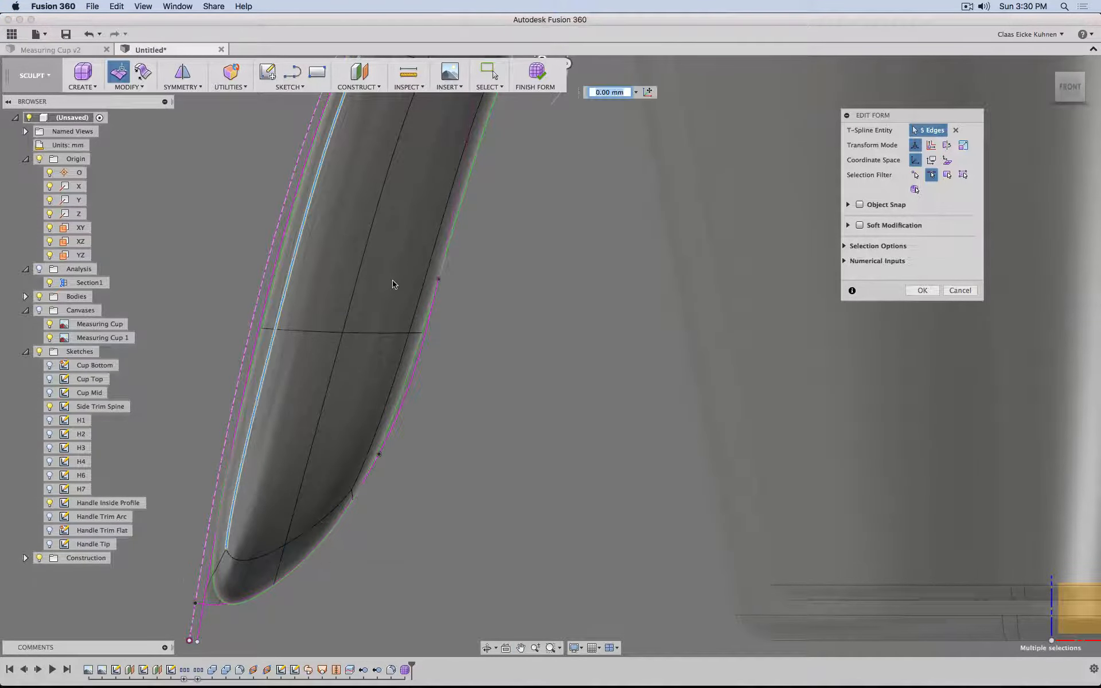
scroll(395, 285, "up", 5)
scroll(394, 286, "down", 4)
scroll(395, 287, "down", 2)
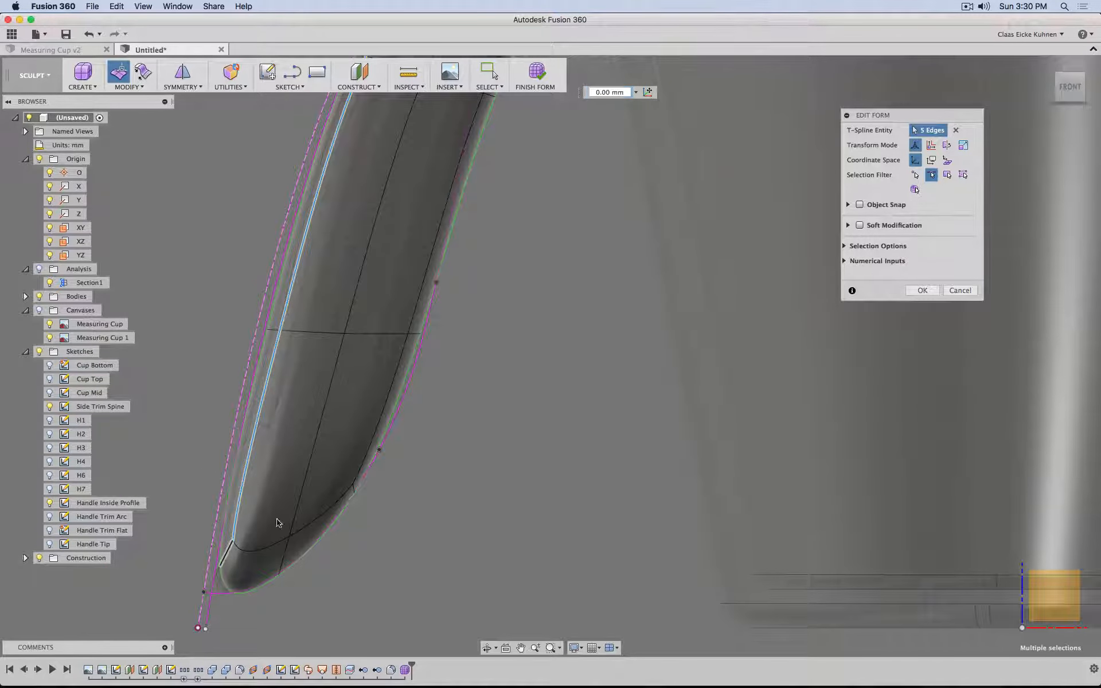
left_click(227, 553, "shift")
middle_click_drag(568, 233, 496, 502)
scroll(554, 372, "down", 5)
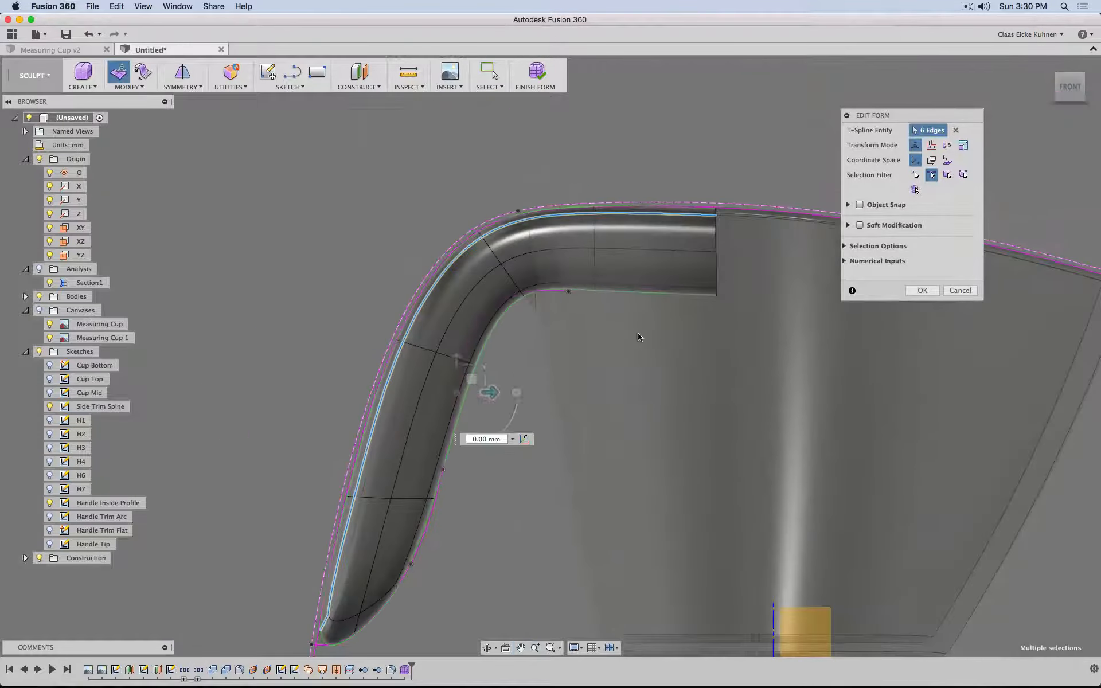
middle_click_drag(638, 333, 793, 226, "shift")
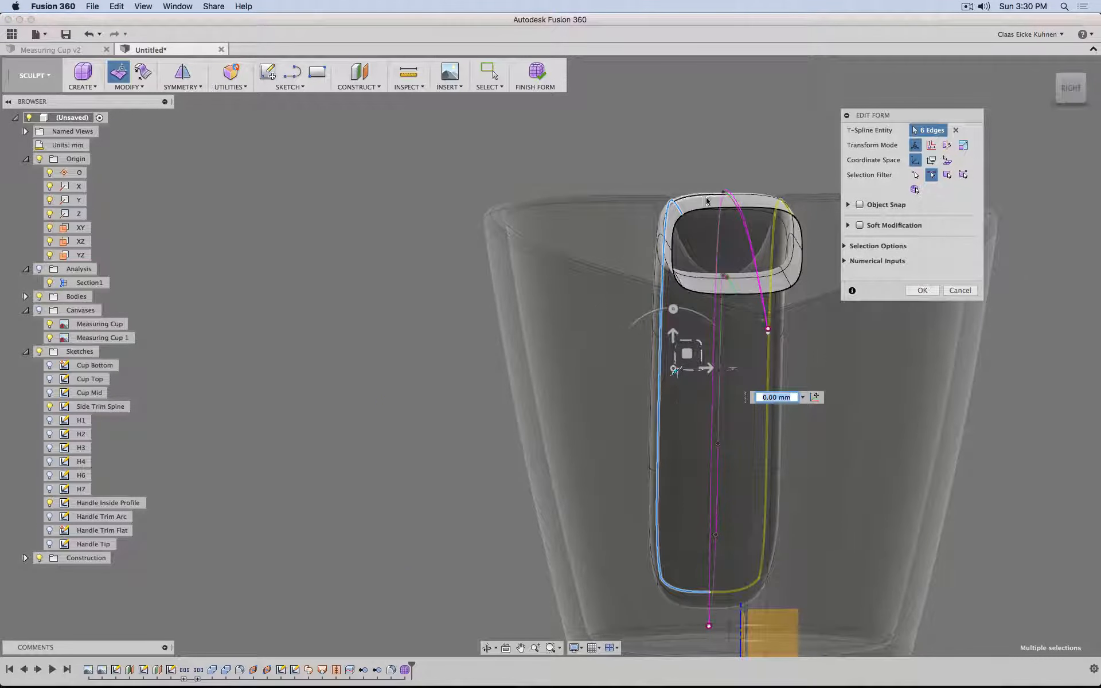
left_click(127, 87)
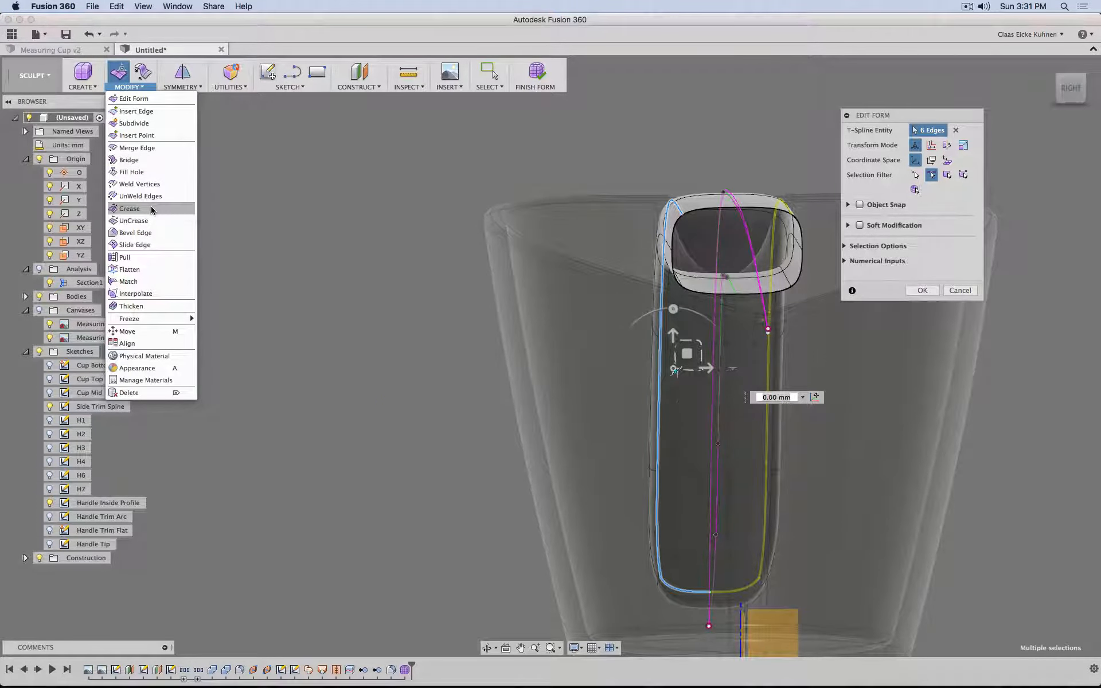
left_click(130, 209)
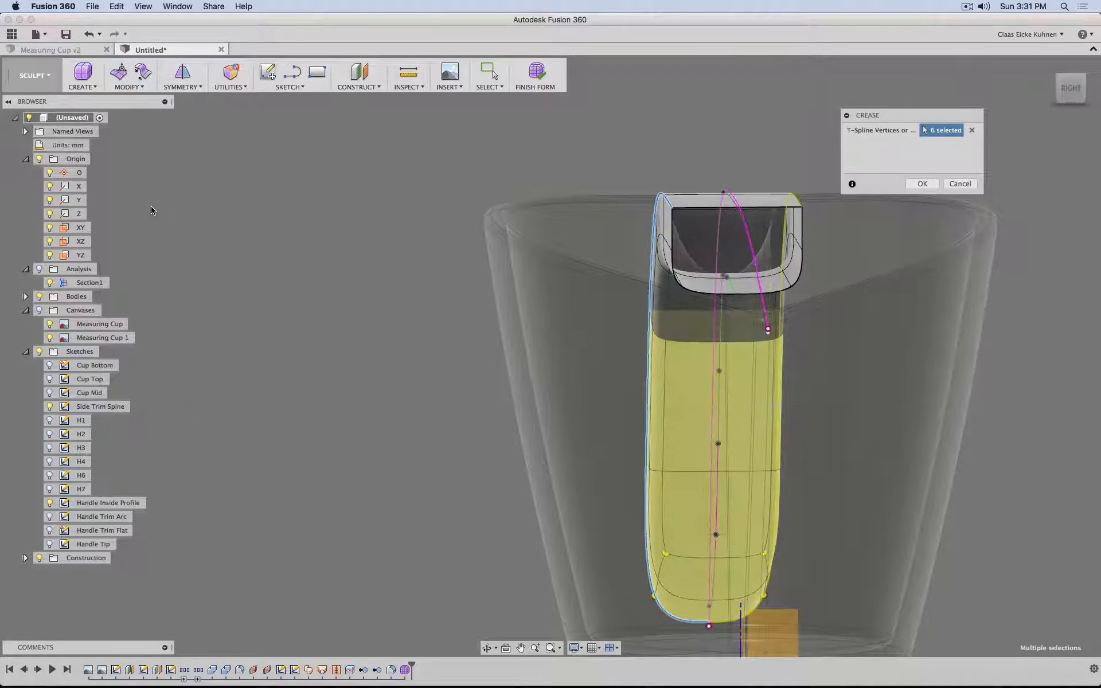
left_click(922, 184)
Step: Move the arm's lower edge loop about 0.5 mm outwards, away from the cup
middle_click_drag(438, 308, 542, 315, "shift")
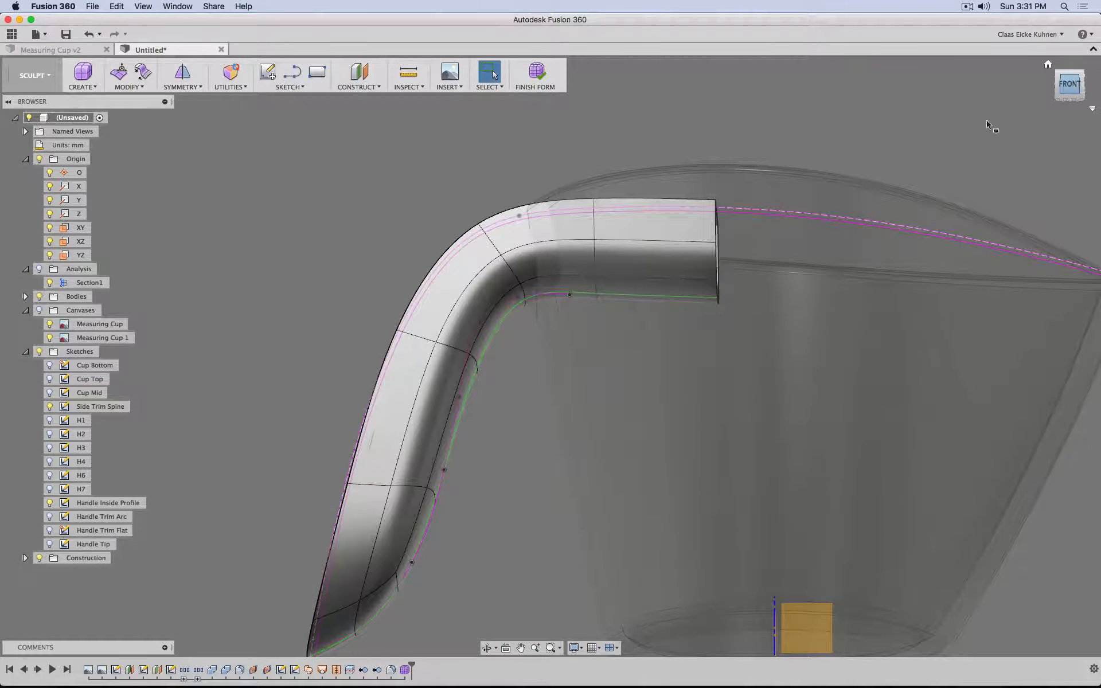
left_click(1070, 84)
middle_click_drag(524, 407, 557, 277)
scroll(485, 360, "up", 3)
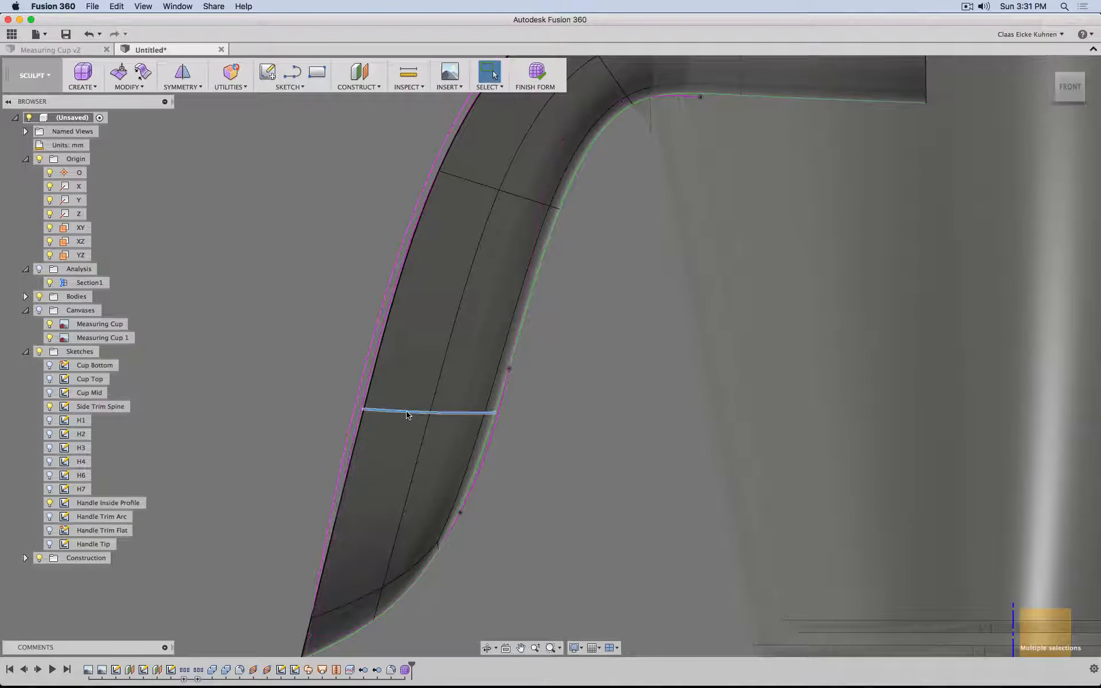
left_click(406, 415)
scroll(483, 410, "up", 3)
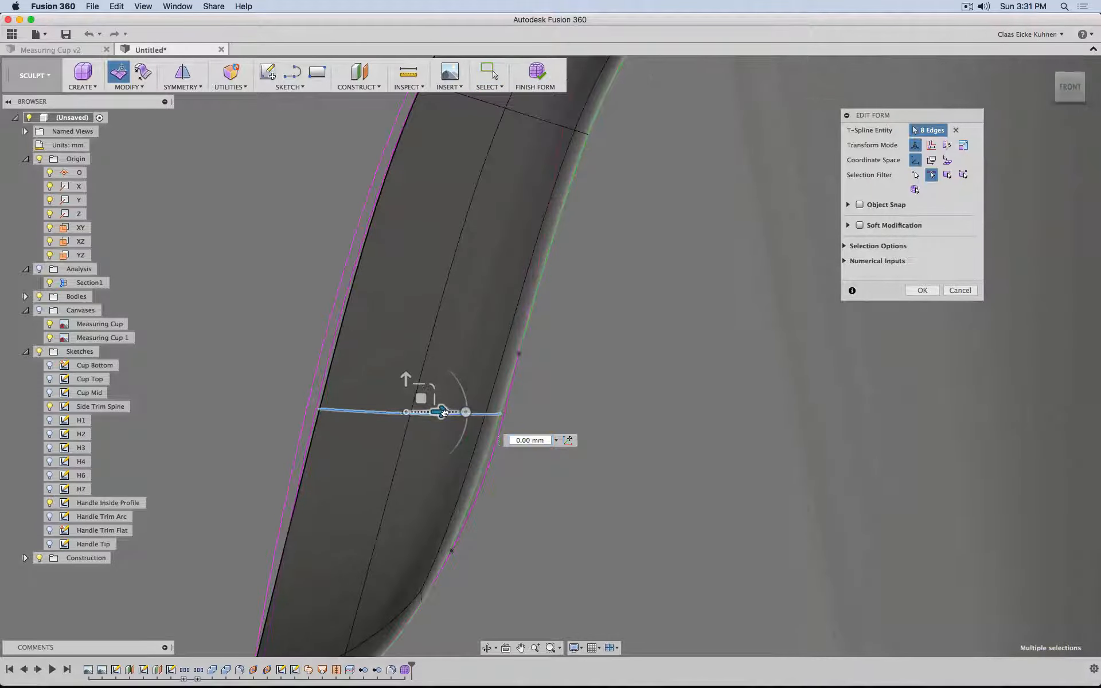
left_click_drag(444, 413, 440, 412)
scroll(618, 408, "down", 4)
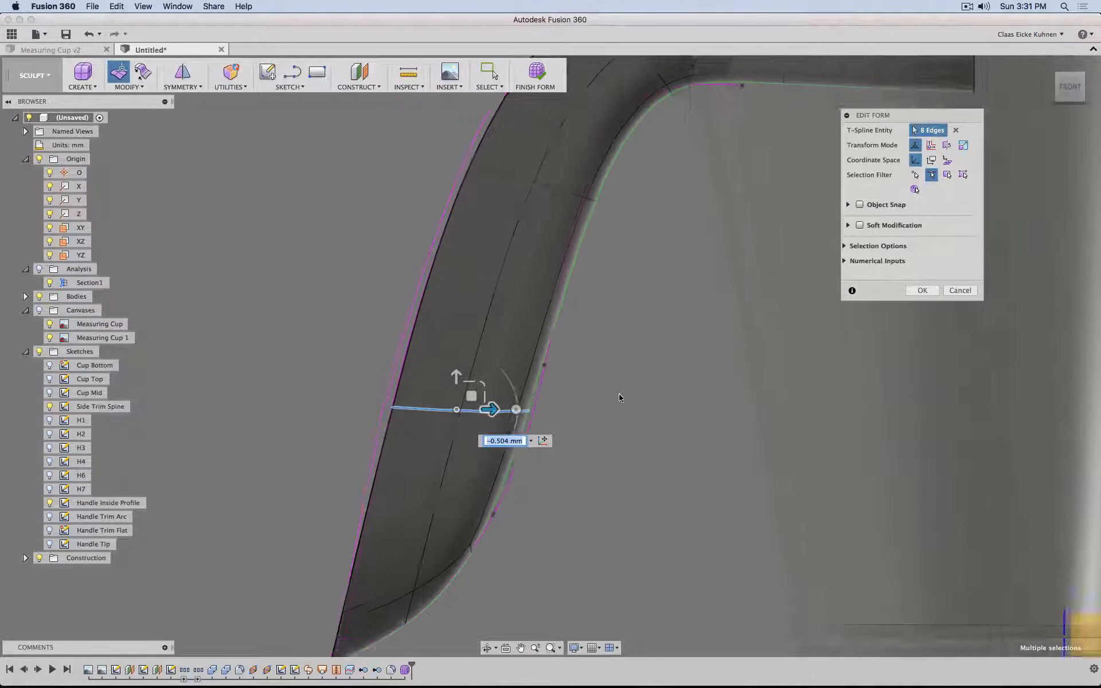
Step: Move the inner edge of the arm's lower loop slightly towards the cup to meet the inside profile curve
middle_click_drag(614, 379, 566, 312)
scroll(543, 347, "up", 4)
left_click(547, 322)
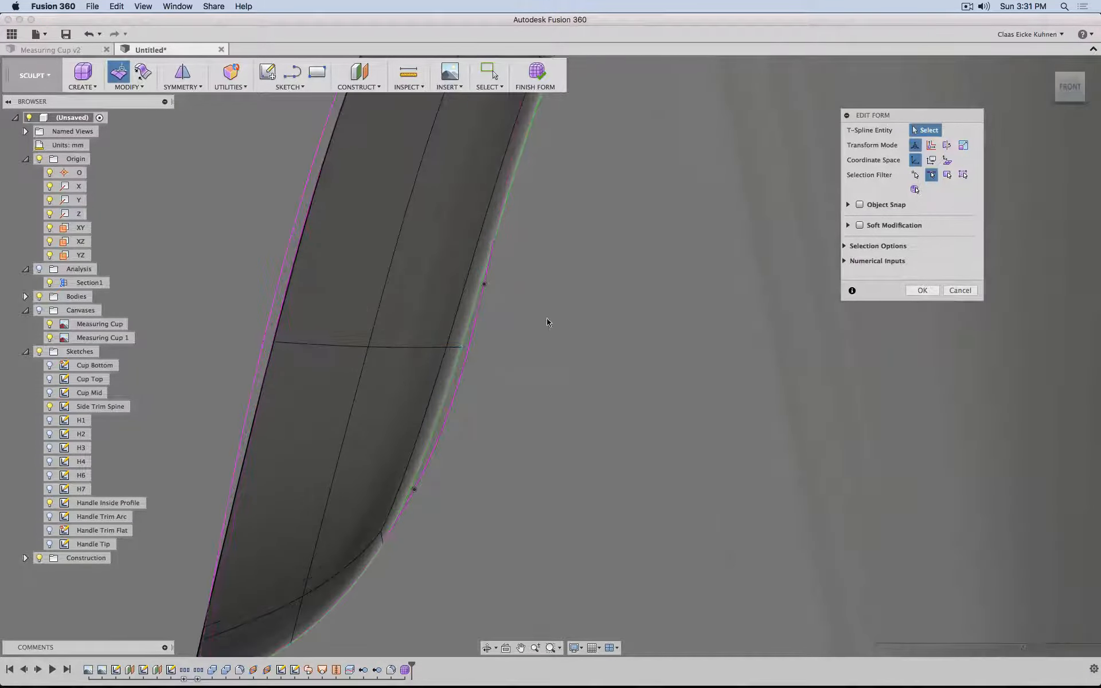
left_click(453, 349)
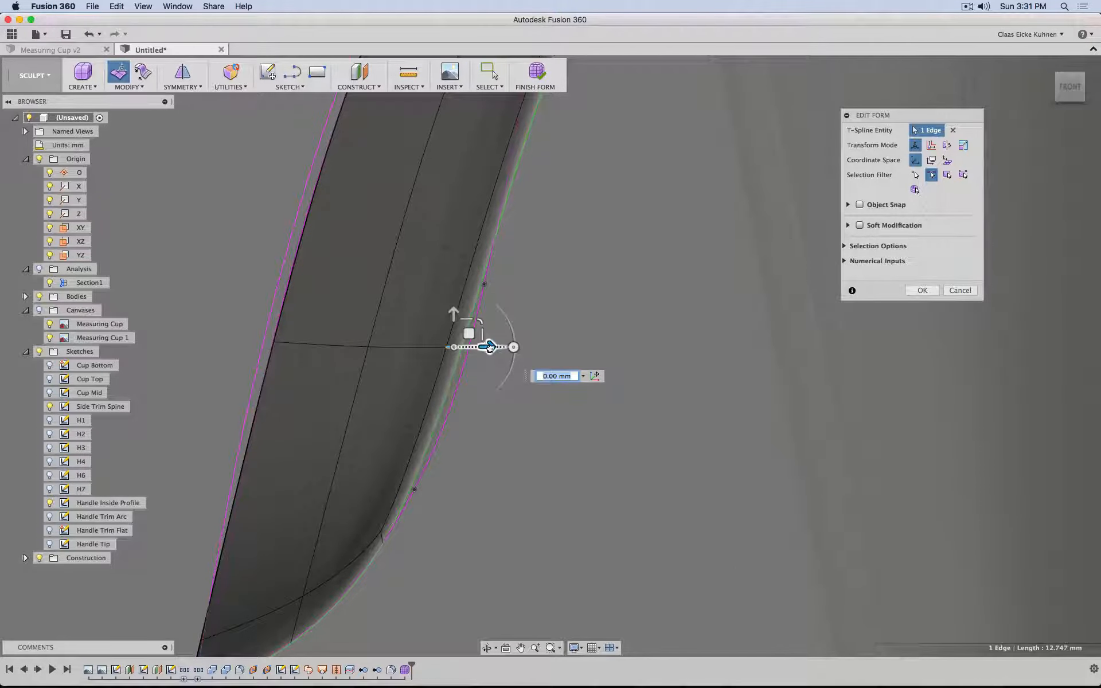
left_click_drag(489, 347, 501, 347)
middle_click_drag(666, 122, 566, 369)
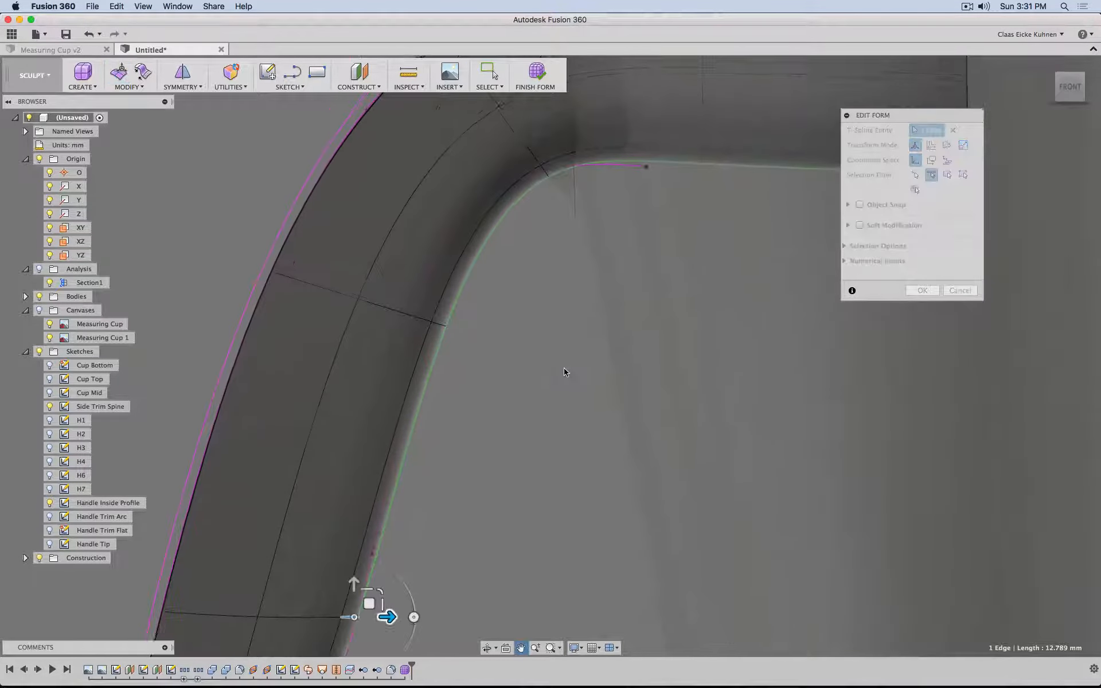
Step: Move the inner edges of the upper arm loop and the bend loop about 3.6 mm and 5.6 mm away from the cup to follow the inside profile
left_click(439, 329)
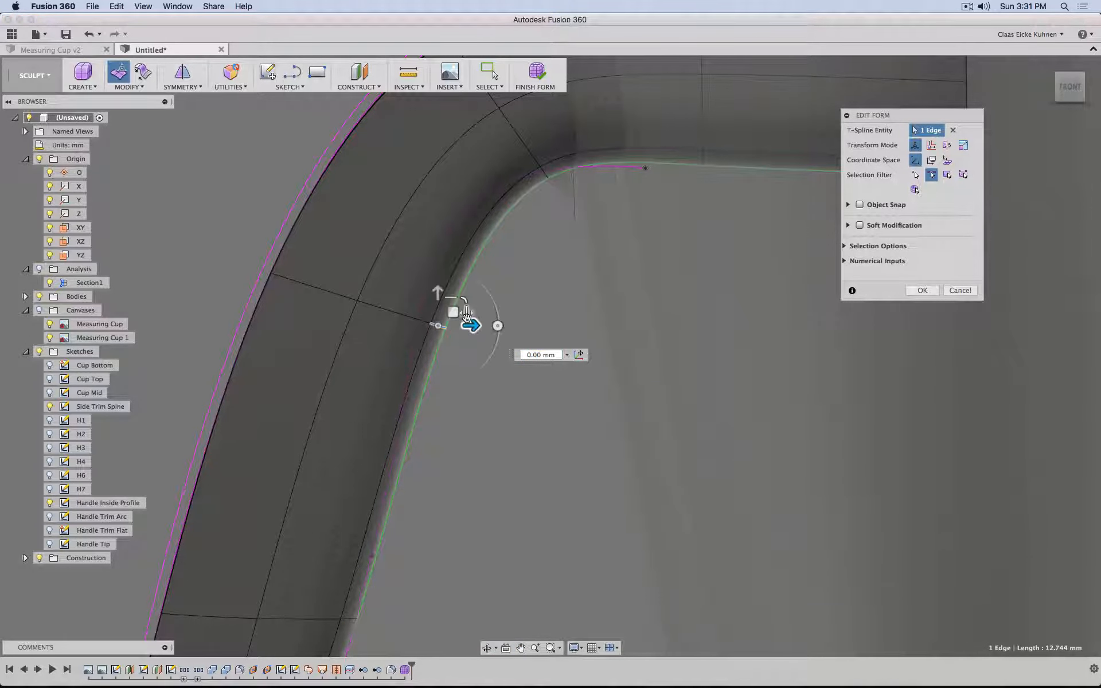
left_click_drag(458, 315, 419, 294)
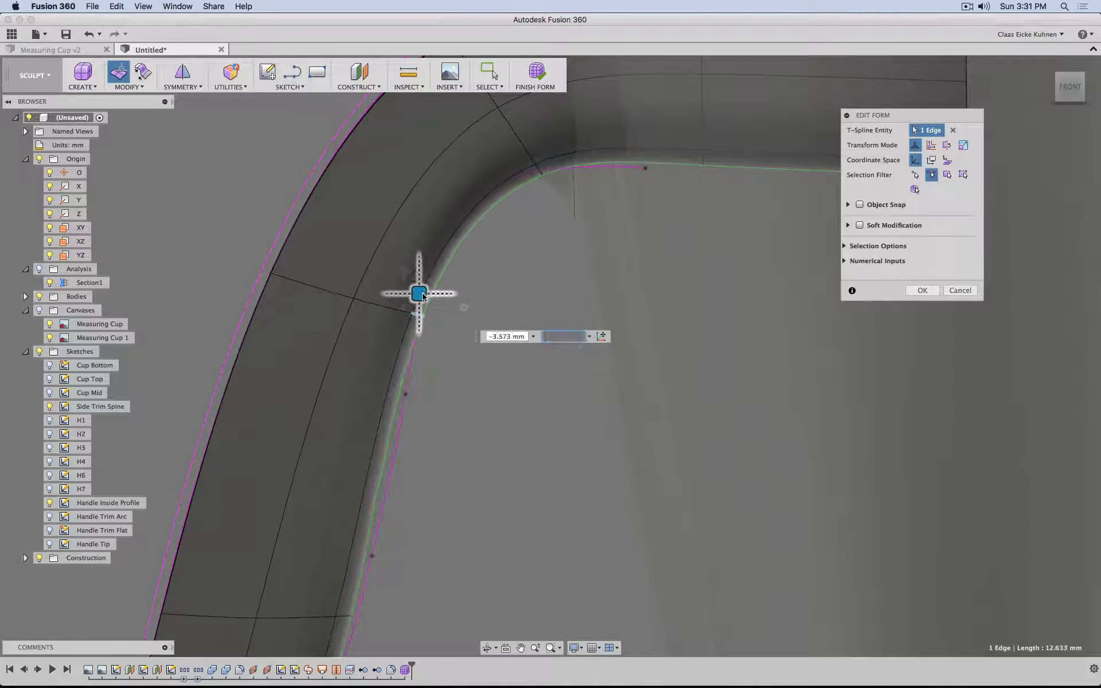
middle_click_drag(532, 248, 491, 340)
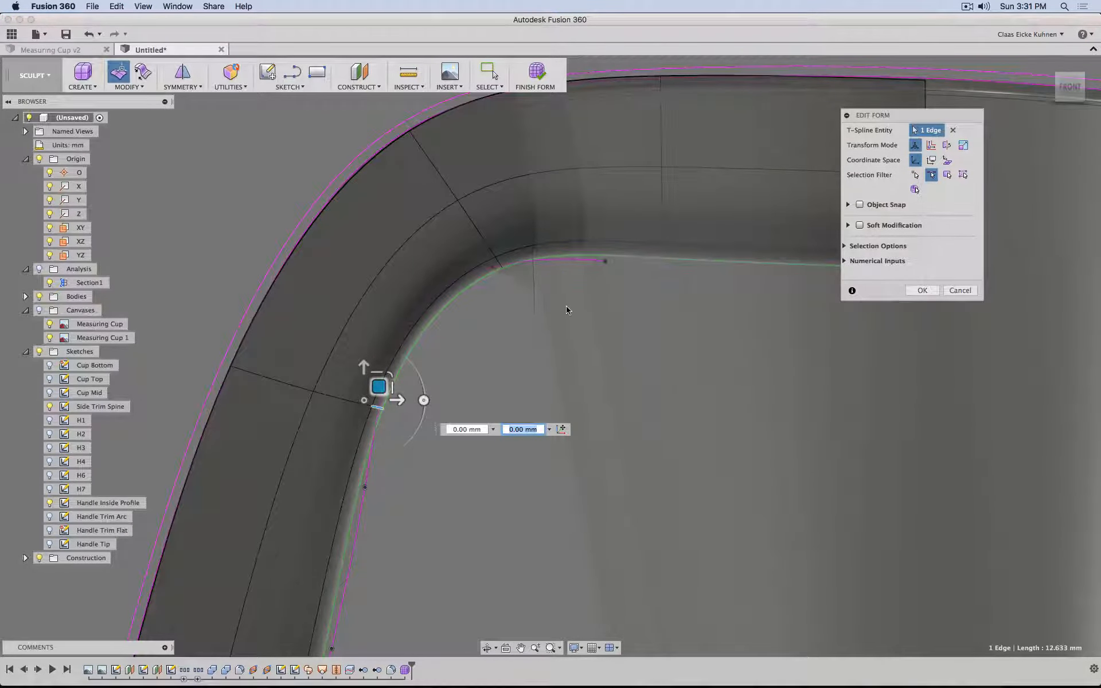
left_click(481, 347)
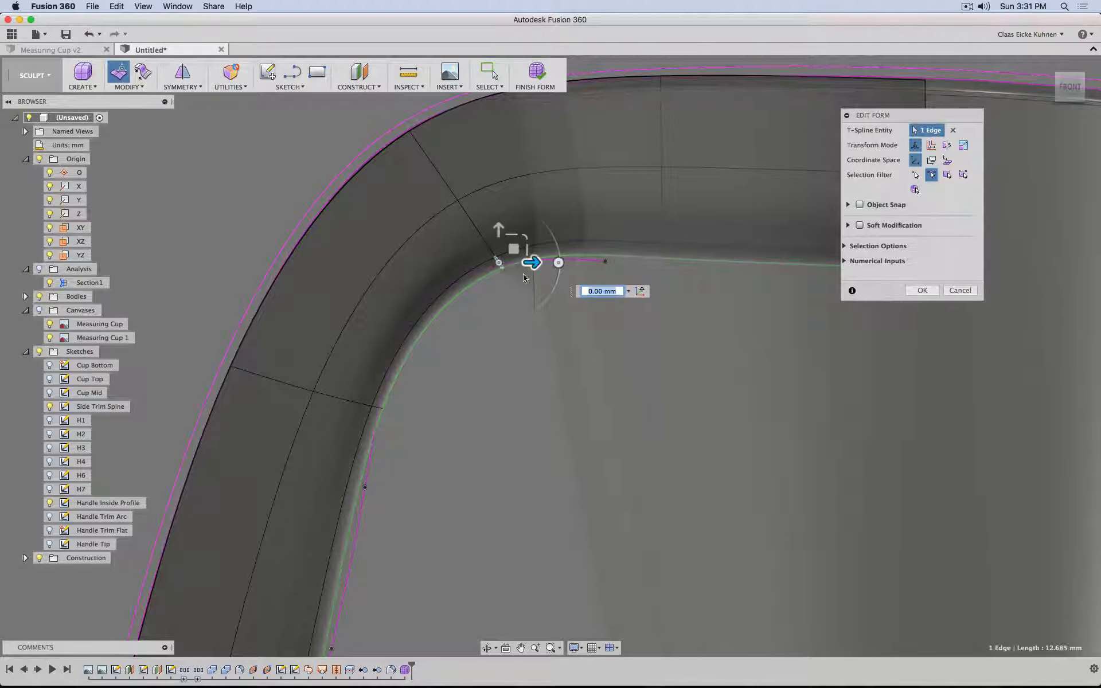
left_click_drag(516, 253, 464, 265)
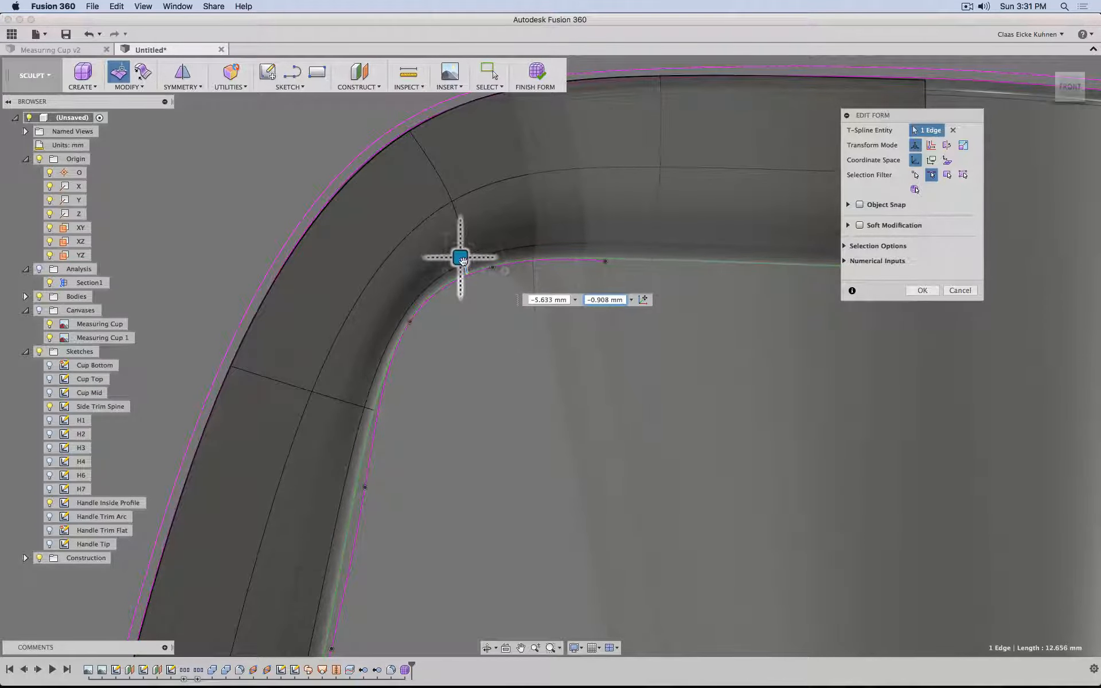
Step: Move the handle's inner lengthwise edge line from the grip down the arm about 6.9 mm towards the handle's centre plane
scroll(425, 381, "up", 5)
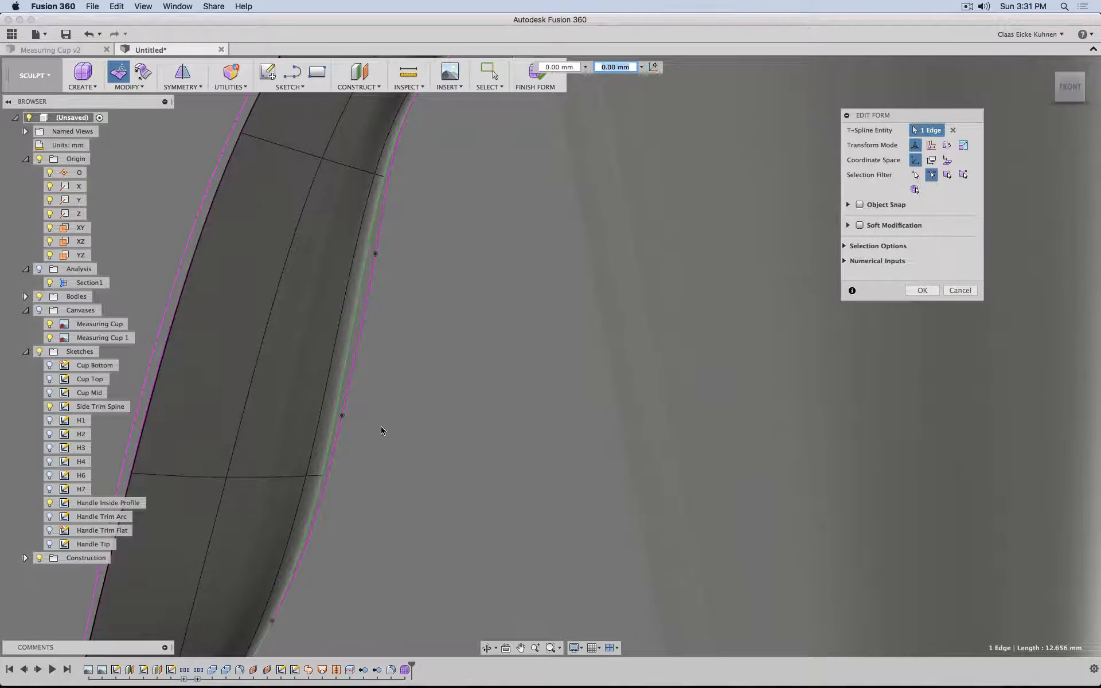
scroll(382, 428, "down", 2)
scroll(413, 404, "down", 2)
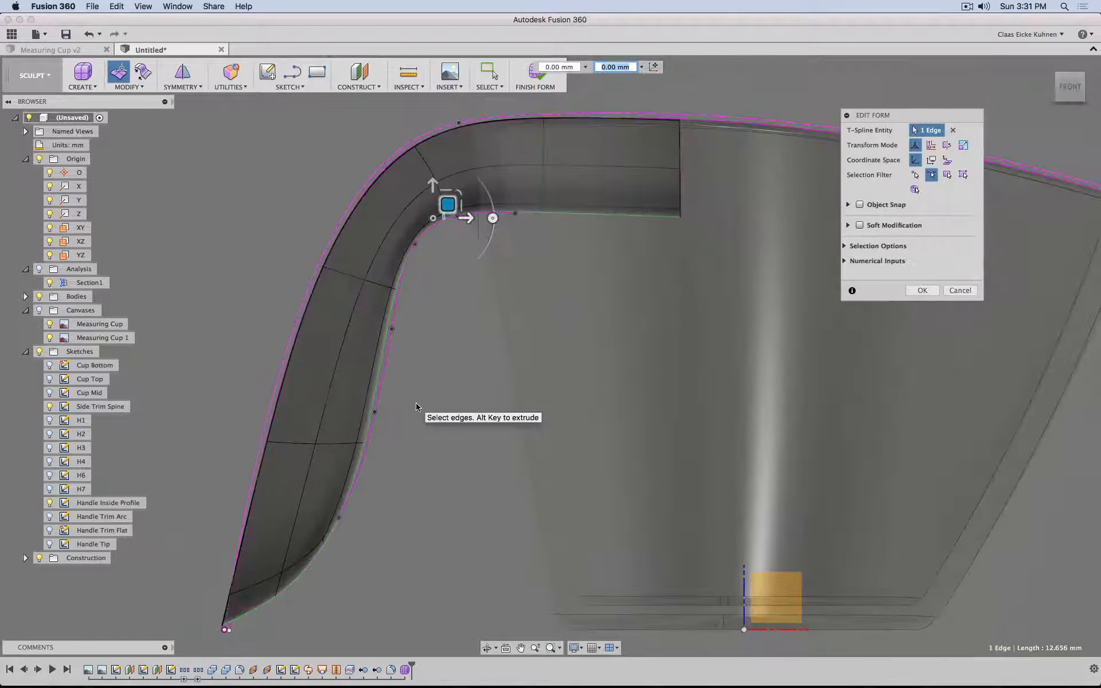
middle_click_drag(423, 358, 372, 329, "shift")
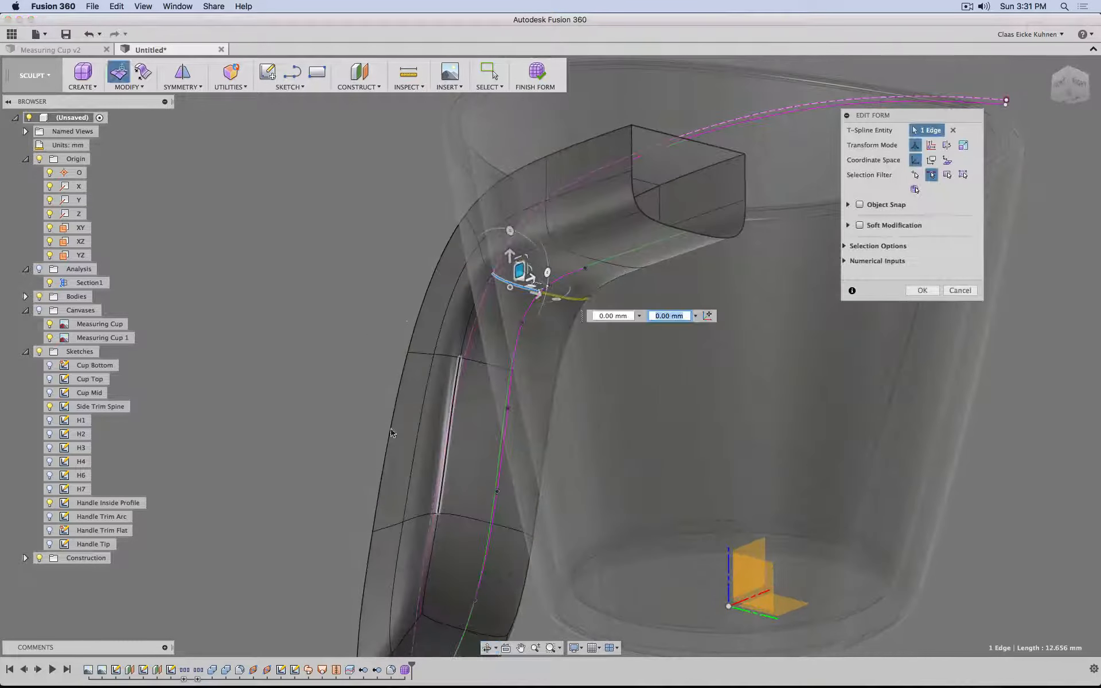
middle_click_drag(362, 415, 270, 344)
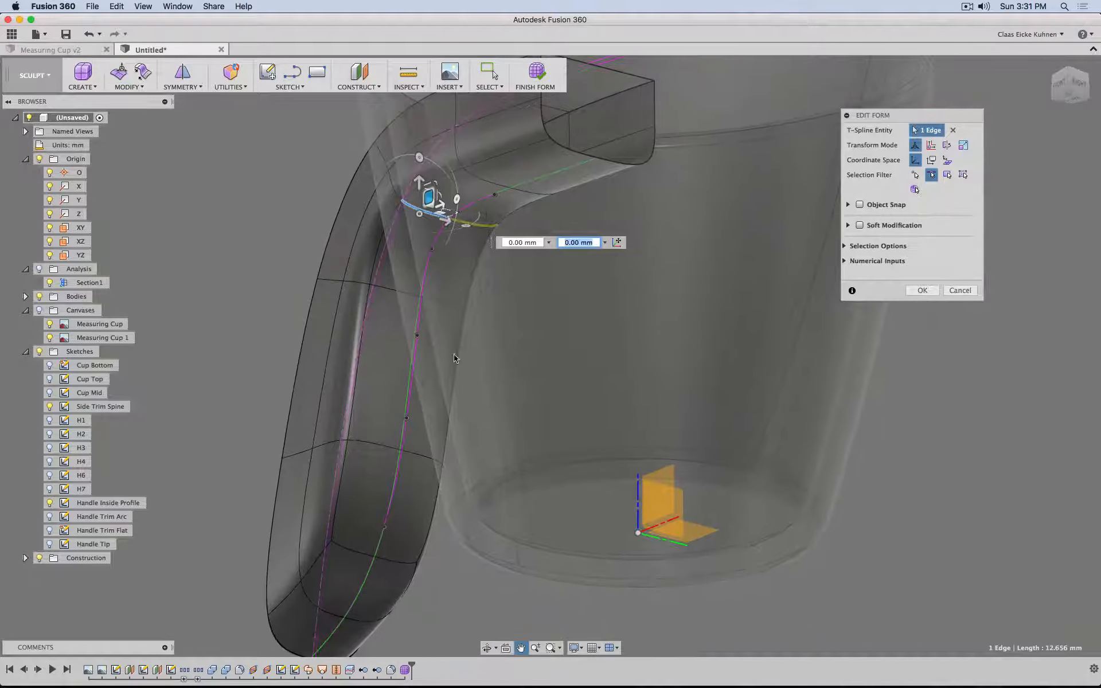
double_click(514, 152)
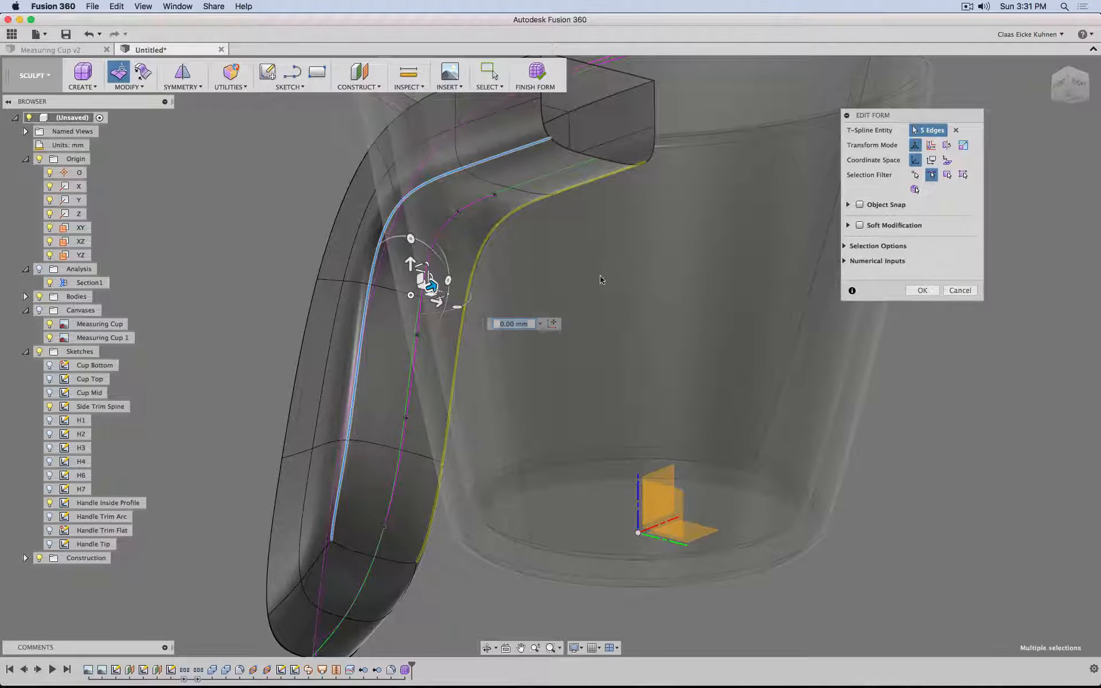
middle_click_drag(602, 279, 504, 344, "shift")
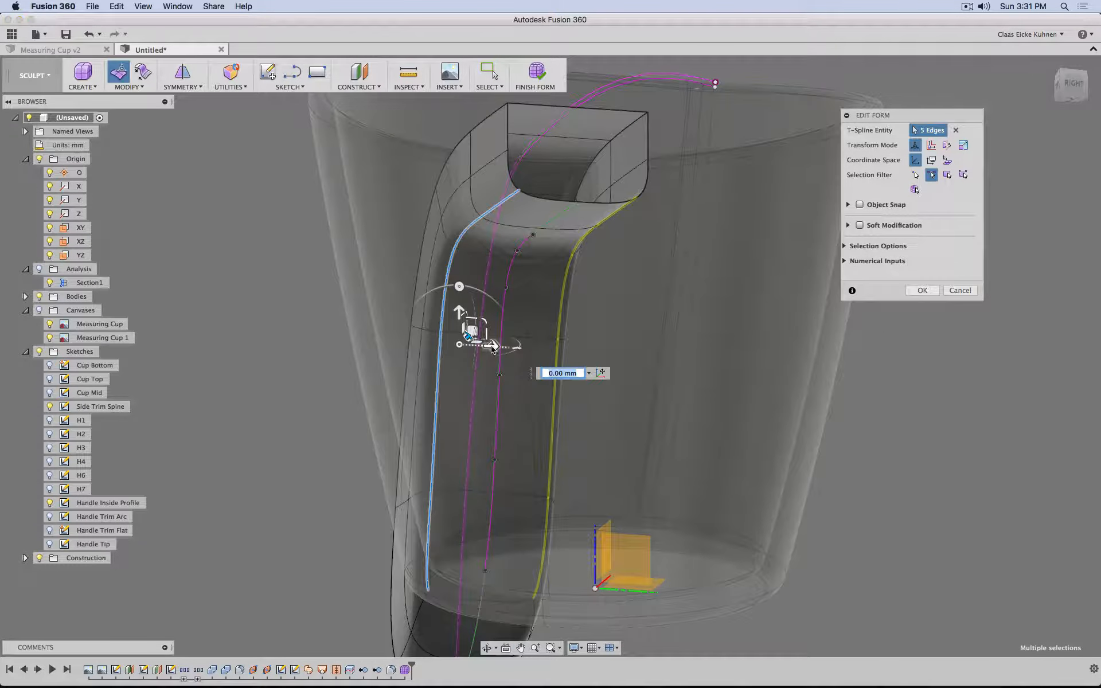
left_click_drag(498, 348, 526, 350)
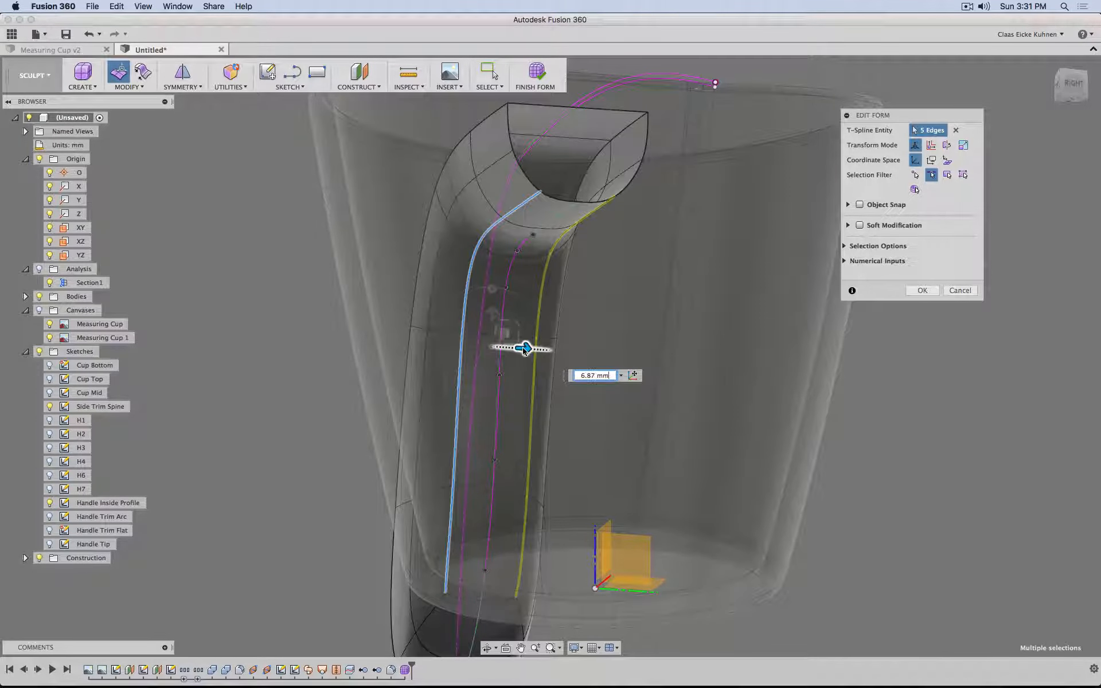
Step: Show the reference canvases behind the handle for comparing its width from above
middle_click_drag(574, 216, 671, 191, "shift")
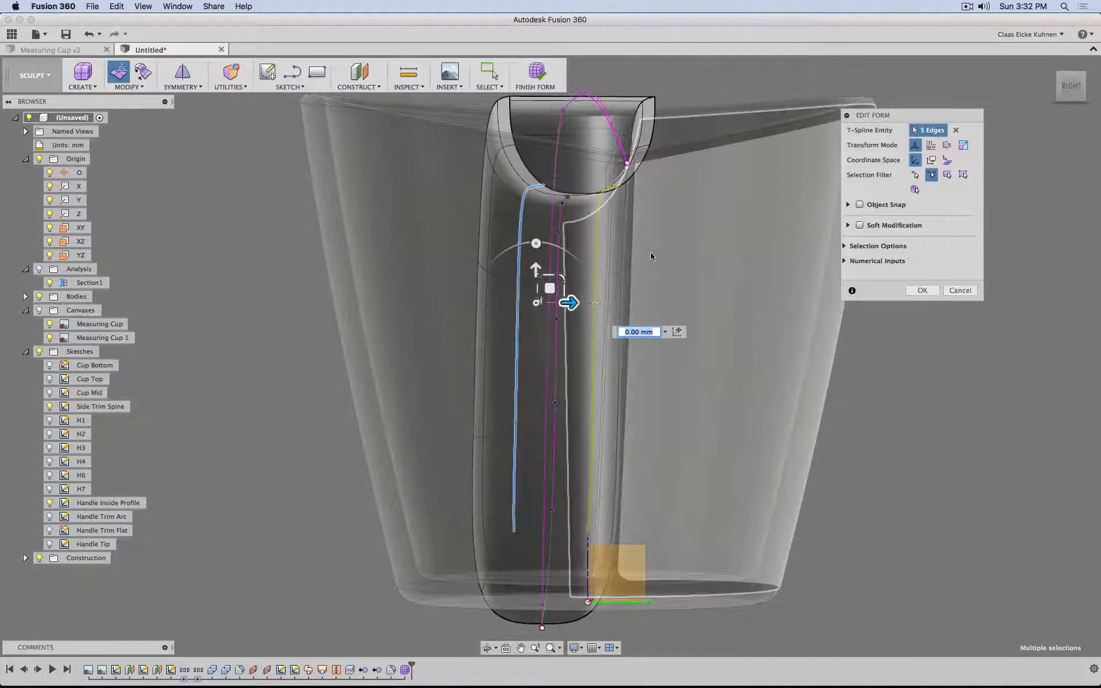
middle_click_drag(650, 250, 636, 289, "shift")
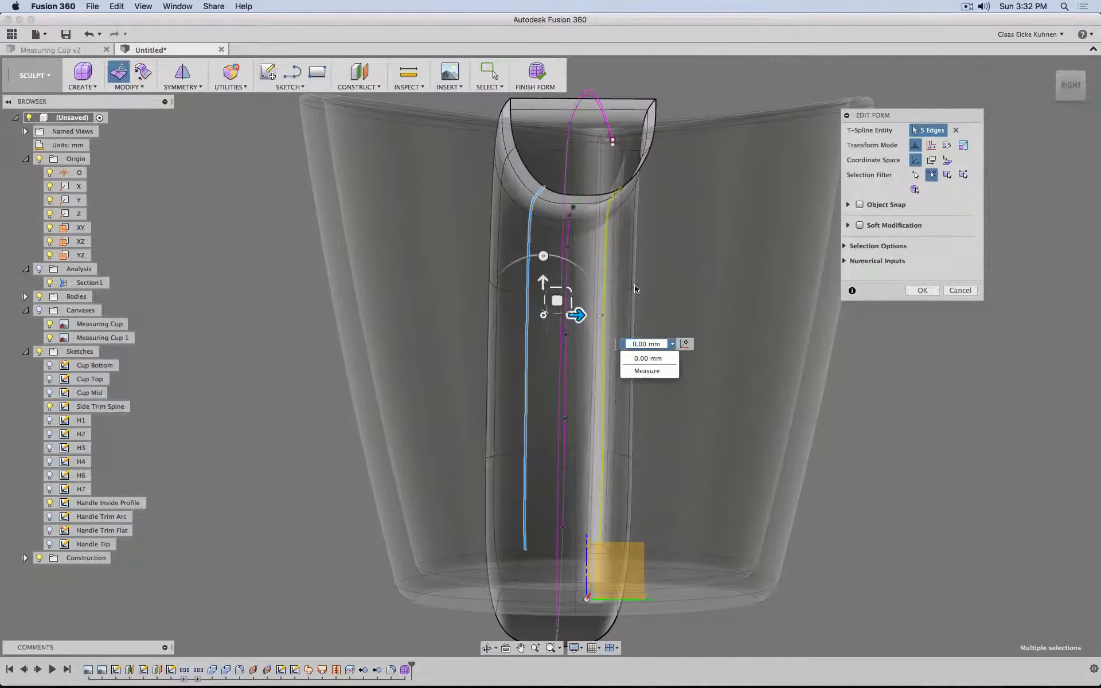
middle_click_drag(432, 424, 574, 413, "shift")
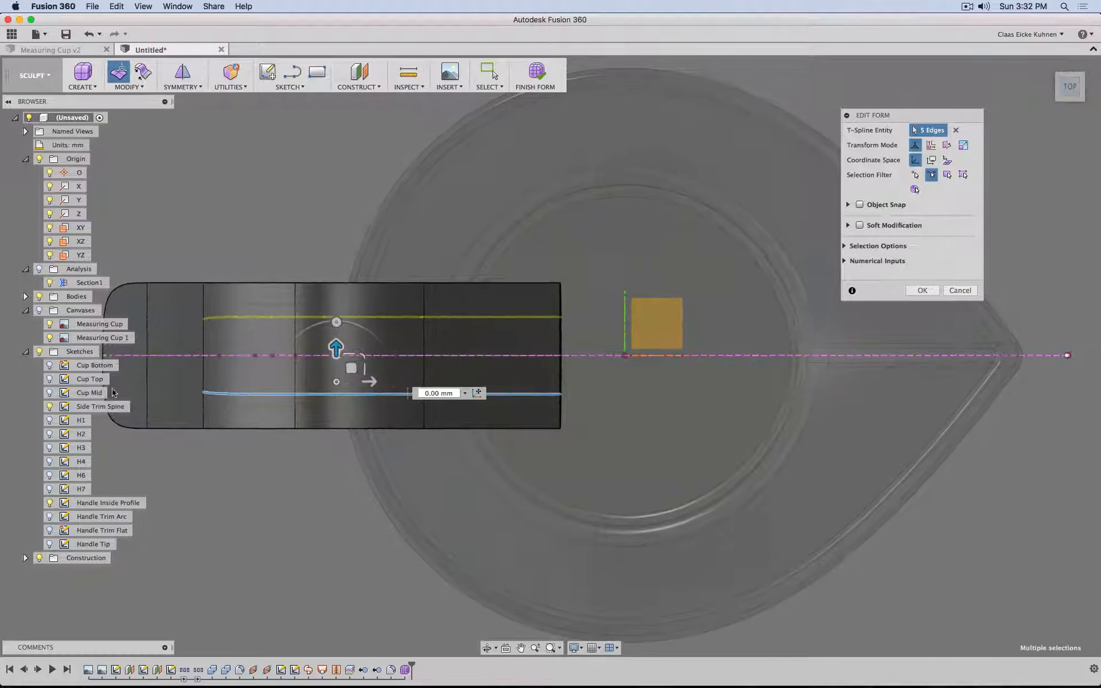
left_click(41, 310)
middle_click_drag(315, 191, 501, 175)
scroll(443, 265, "up", 5)
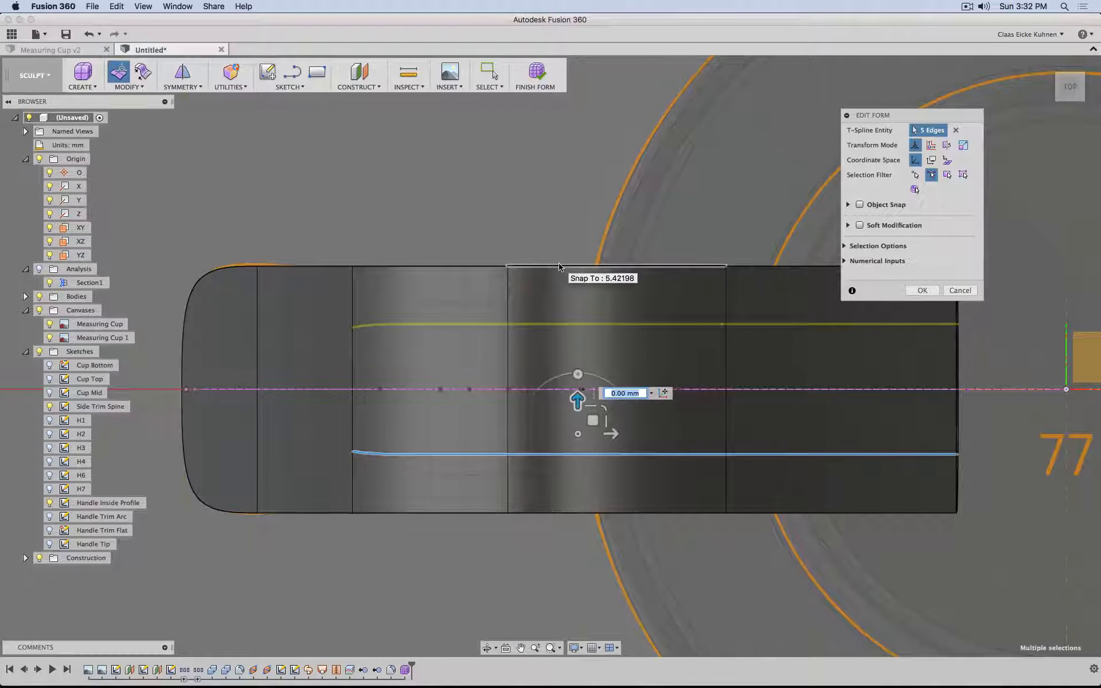
Step: Move the two lengthwise side edges between the bend and the grip inwards to narrow the handle there to the canvas outline
left_click(538, 201)
middle_click_drag(562, 229, 556, 235, "shift")
left_click(600, 474)
middle_click_drag(601, 474, 406, 465, "shift")
left_click(407, 457, "shift")
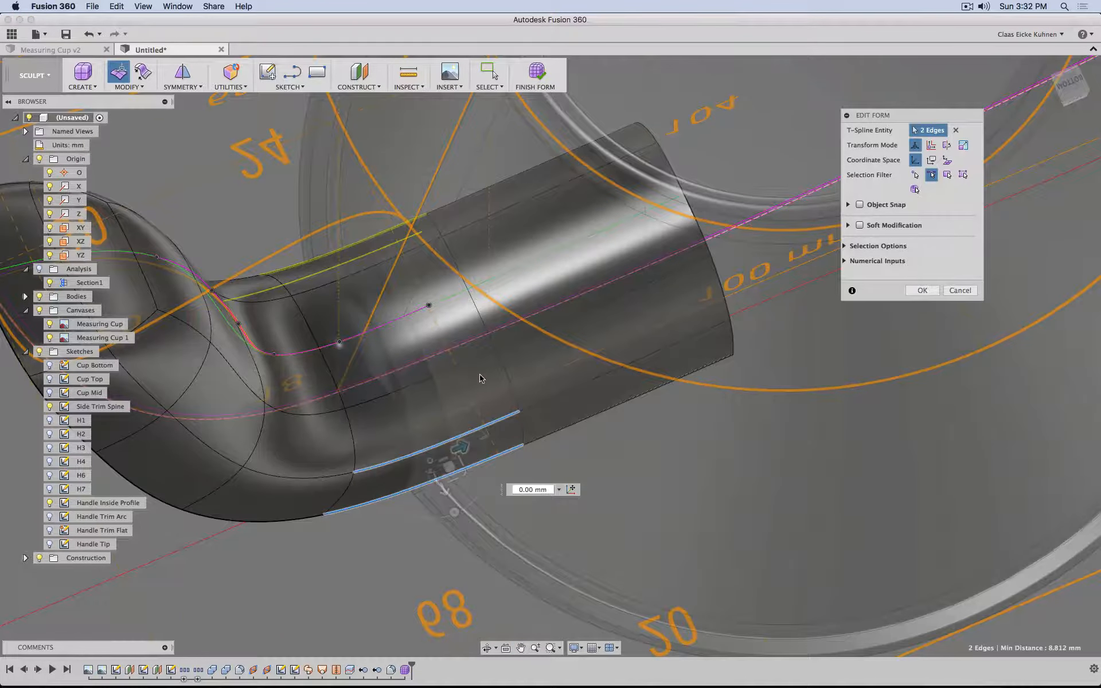
middle_click_drag(564, 507, 565, 510, "shift")
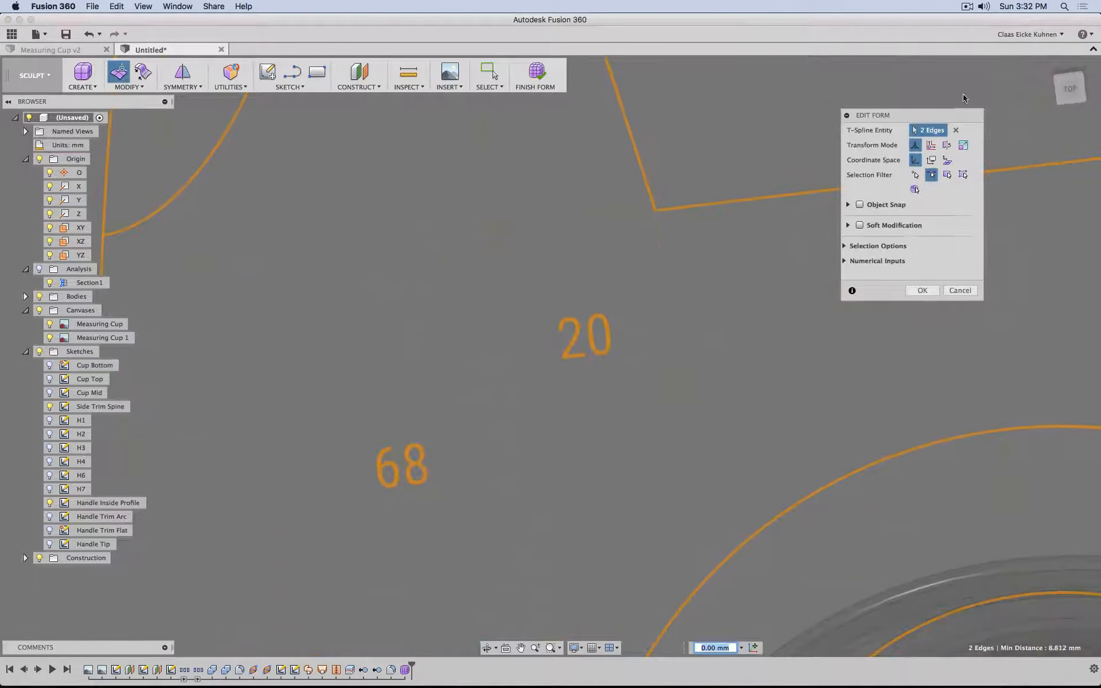
left_click(1061, 87)
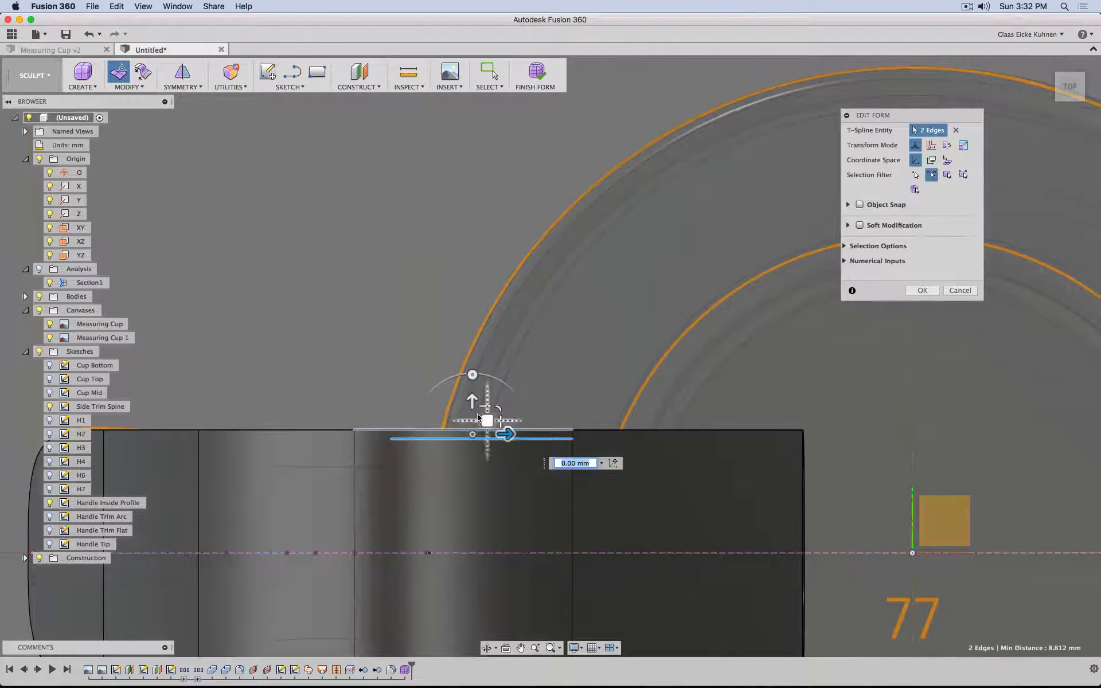
left_click_drag(472, 400, 472, 432)
Step: Match the canvas outline by moving the upper arm loop's side edge about 1 mm inwards and the lower loop's about 0.6 mm outwards
middle_click_drag(183, 365, 352, 292)
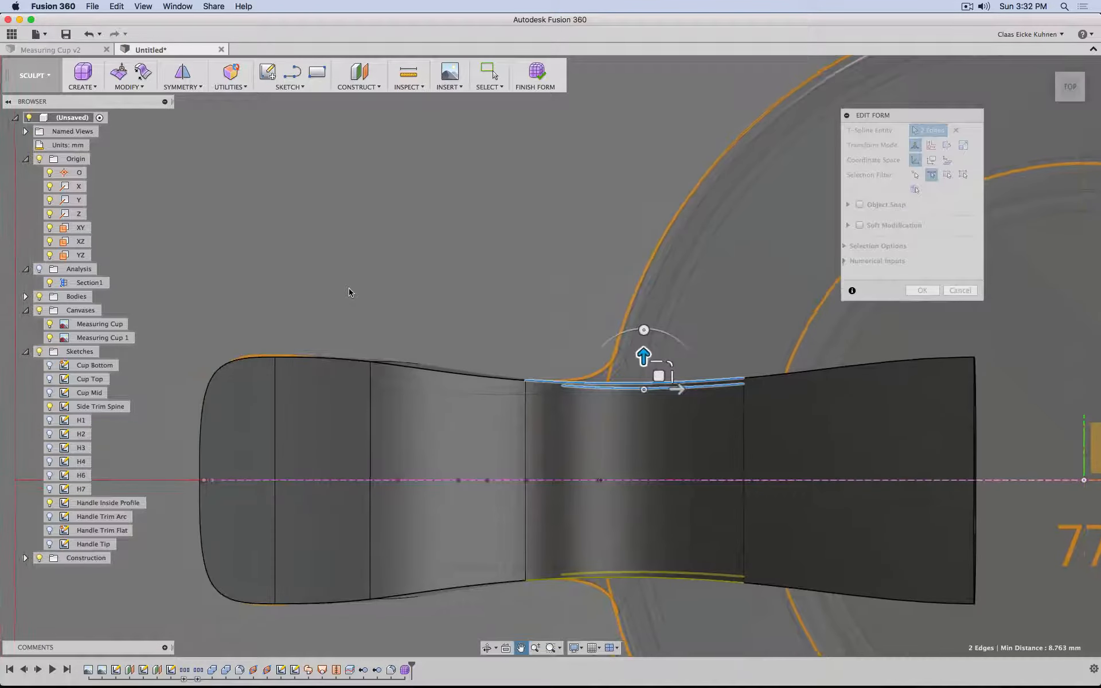
left_click(402, 366)
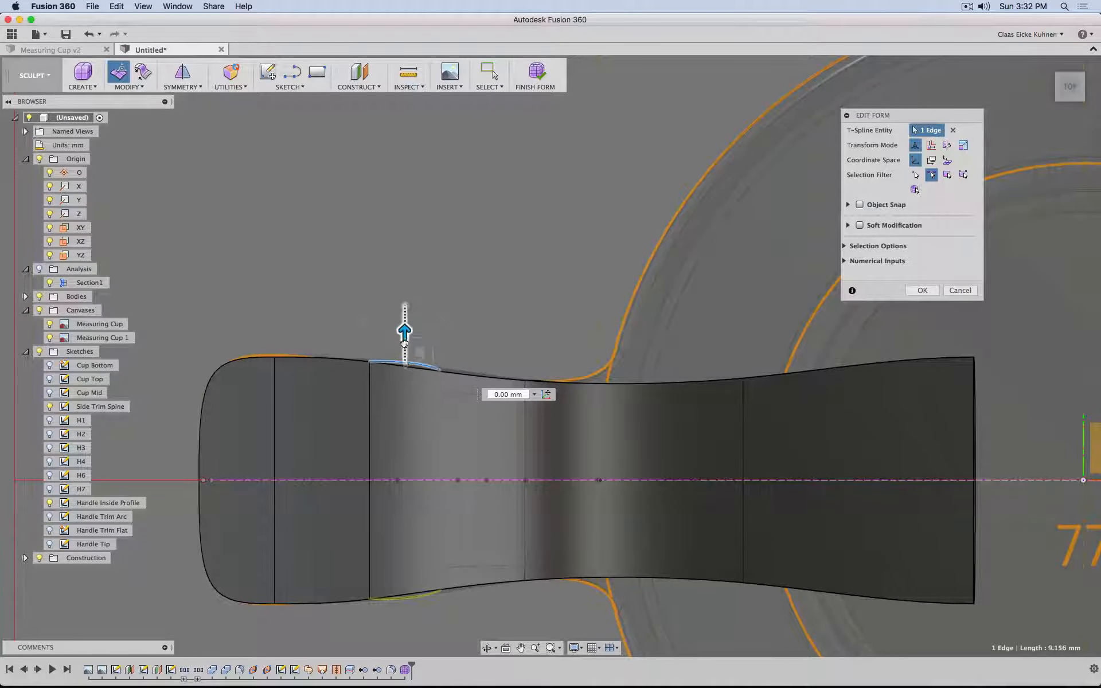
left_click_drag(404, 343, 405, 352)
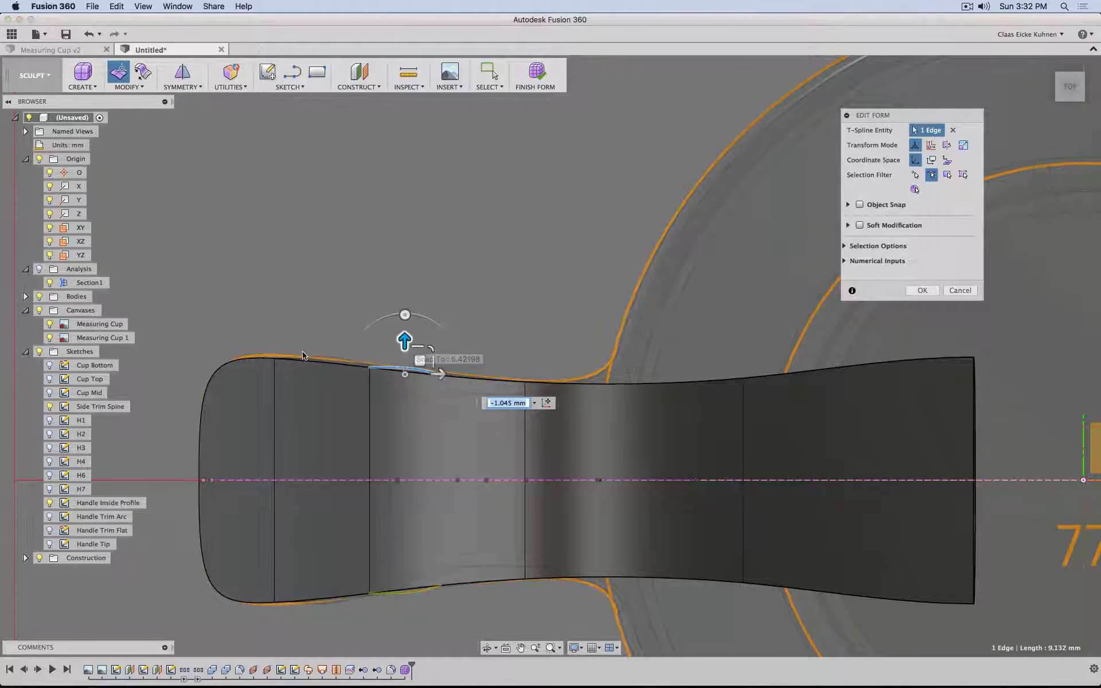
middle_click_drag(301, 343, 300, 363, "shift")
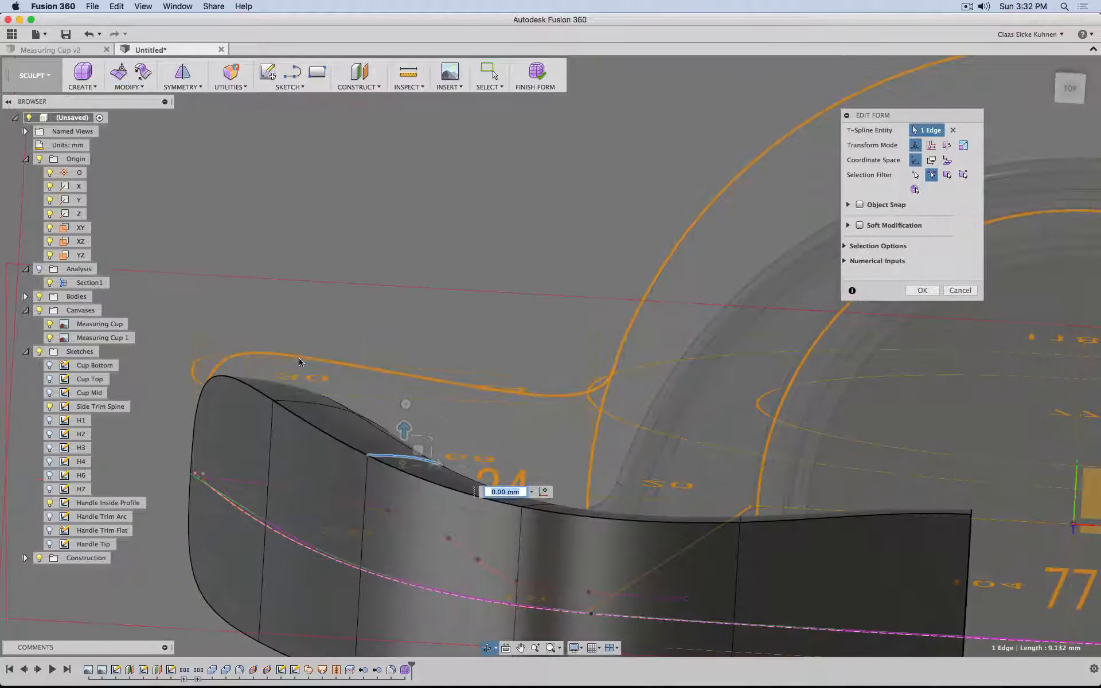
left_click(300, 404)
left_click_drag(316, 371, 316, 368)
left_click(1069, 93)
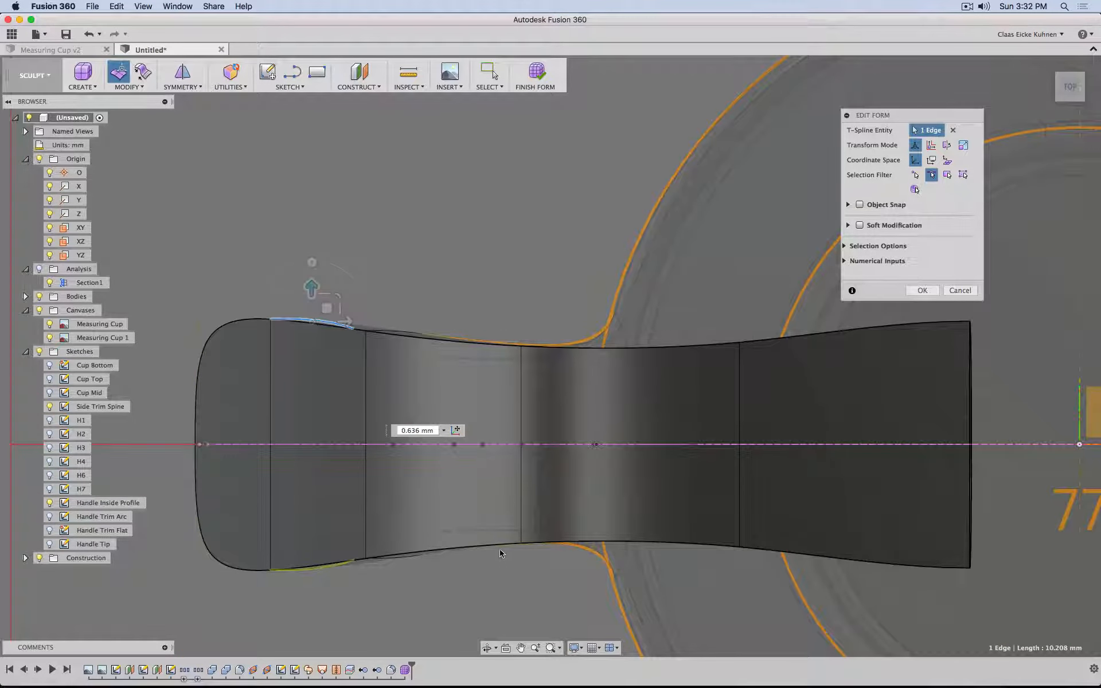
Step: Move the five edges of the handle's inner lengthwise line about 0.7 mm further towards the centre plane
middle_click_drag(468, 606, 445, 494, "shift")
left_click(411, 472)
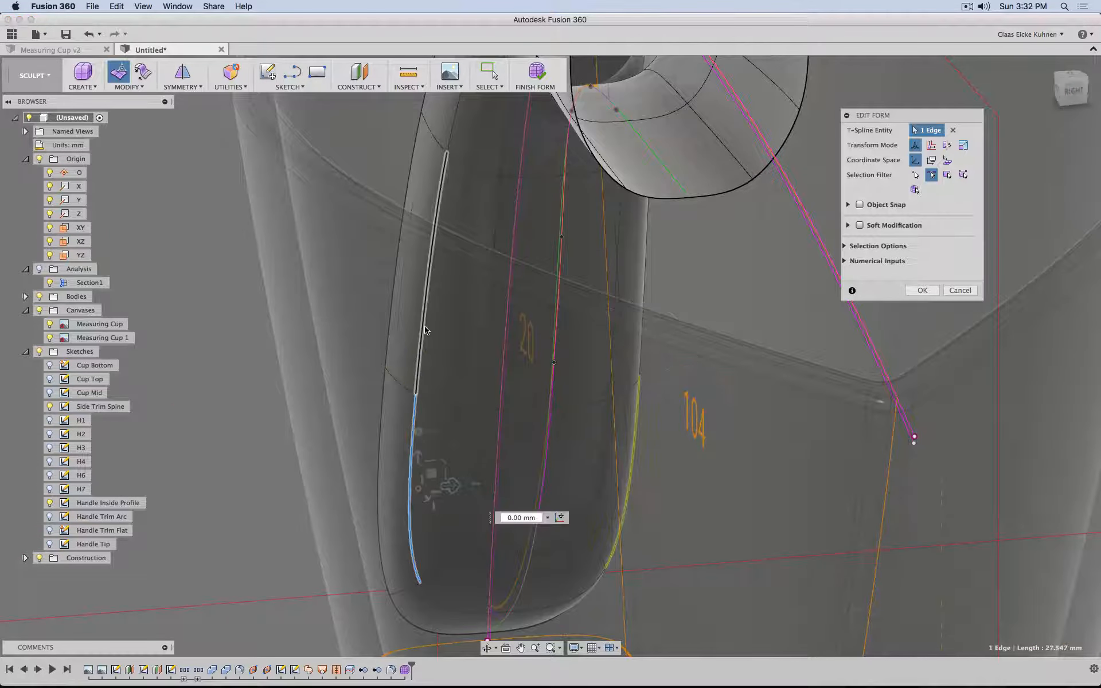
left_click(424, 327, "shift")
middle_click_drag(525, 130, 443, 420)
left_click(386, 357, "shift")
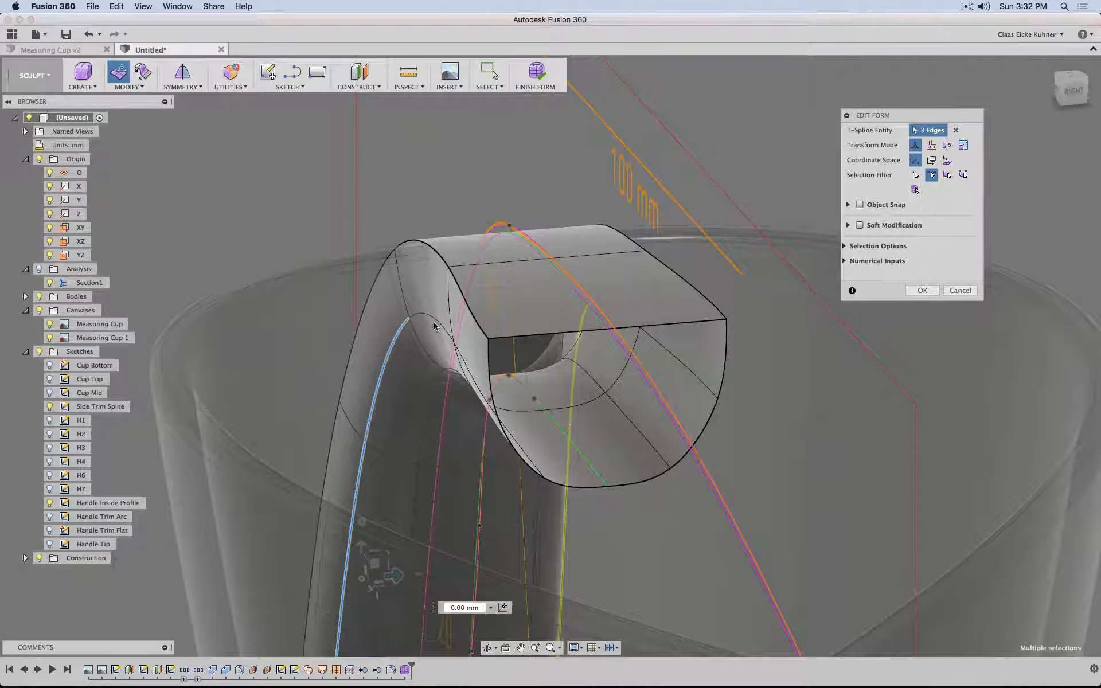
middle_click_drag(474, 379, 508, 361, "shift")
left_click(453, 541)
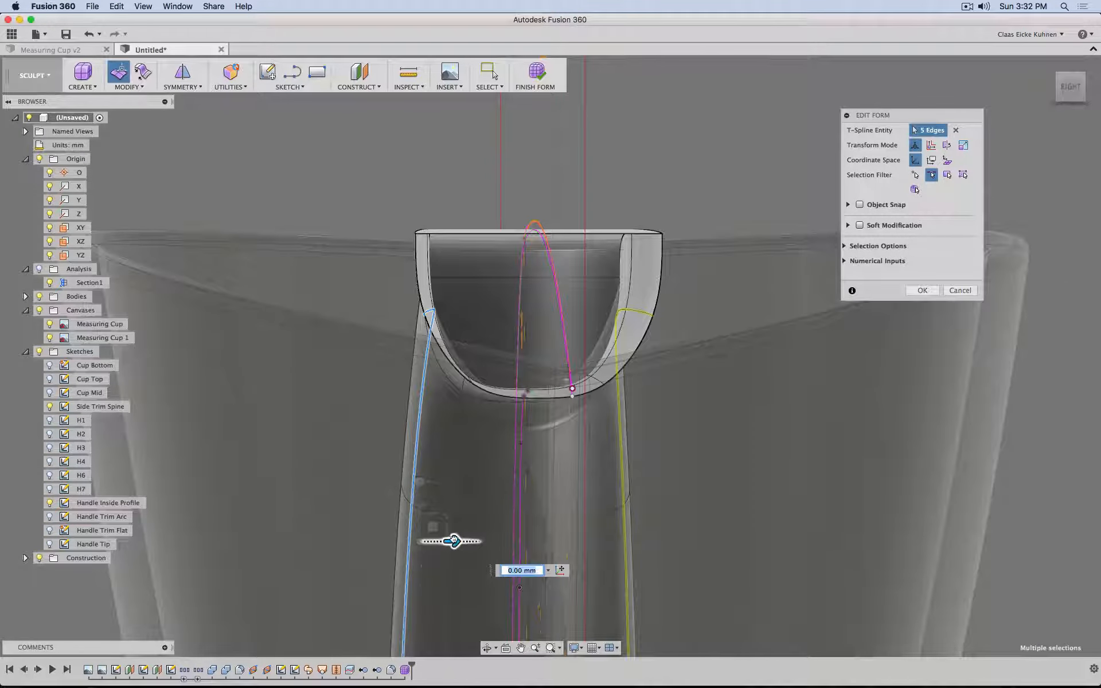
left_click_drag(453, 540, 458, 541)
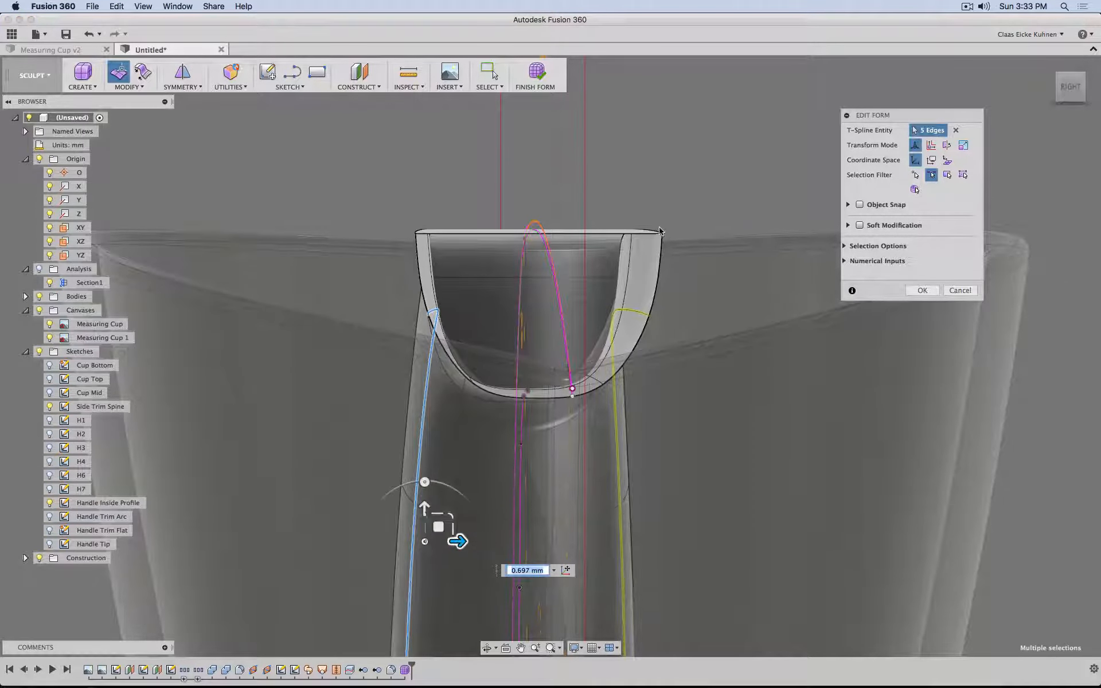
Step: Move the inner edge of the arm's lower loop about 1.6 mm sideways, away from the centre plane
middle_click_drag(296, 455, 550, 338, "shift")
scroll(599, 361, "up", 1)
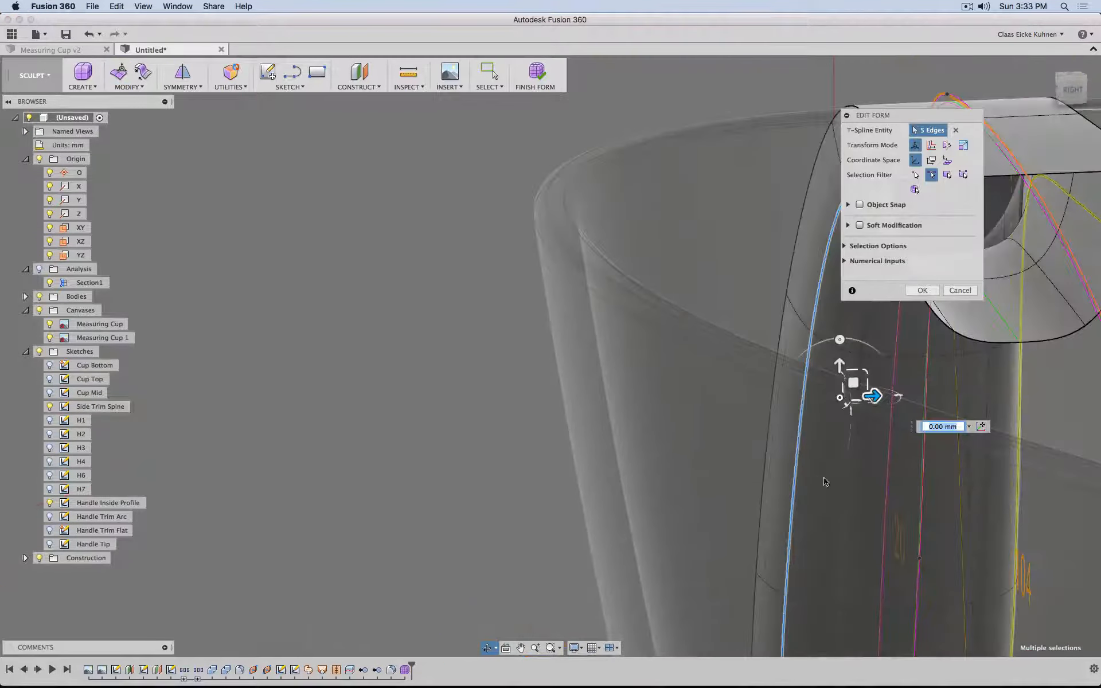
middle_click_drag(826, 481, 547, 286)
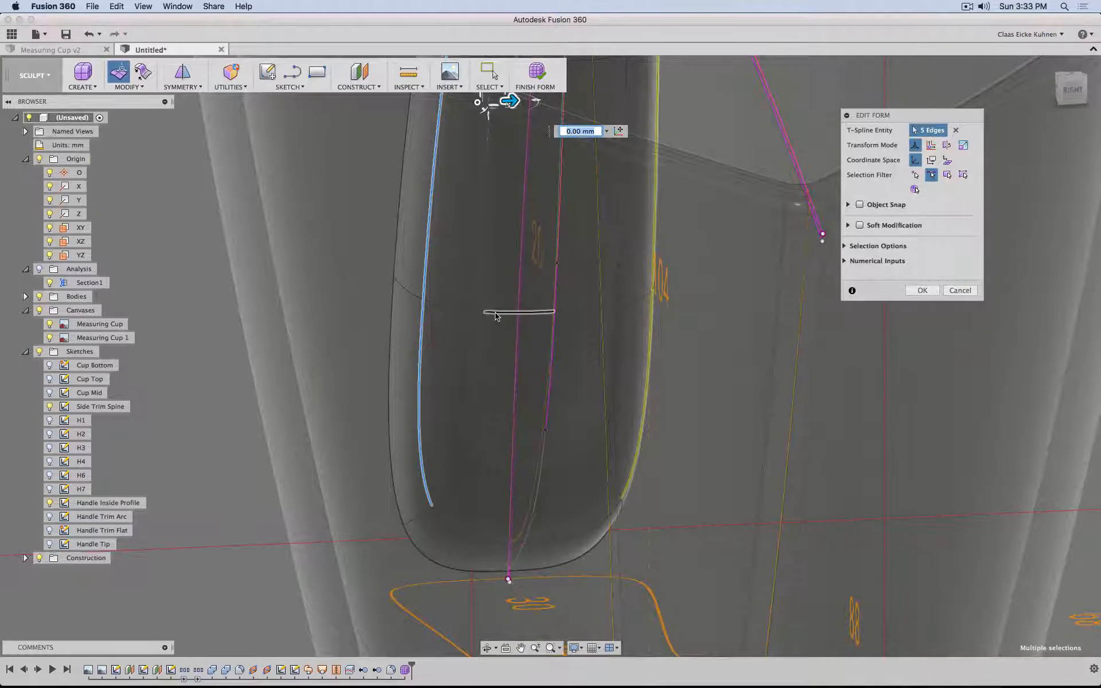
left_click(468, 313)
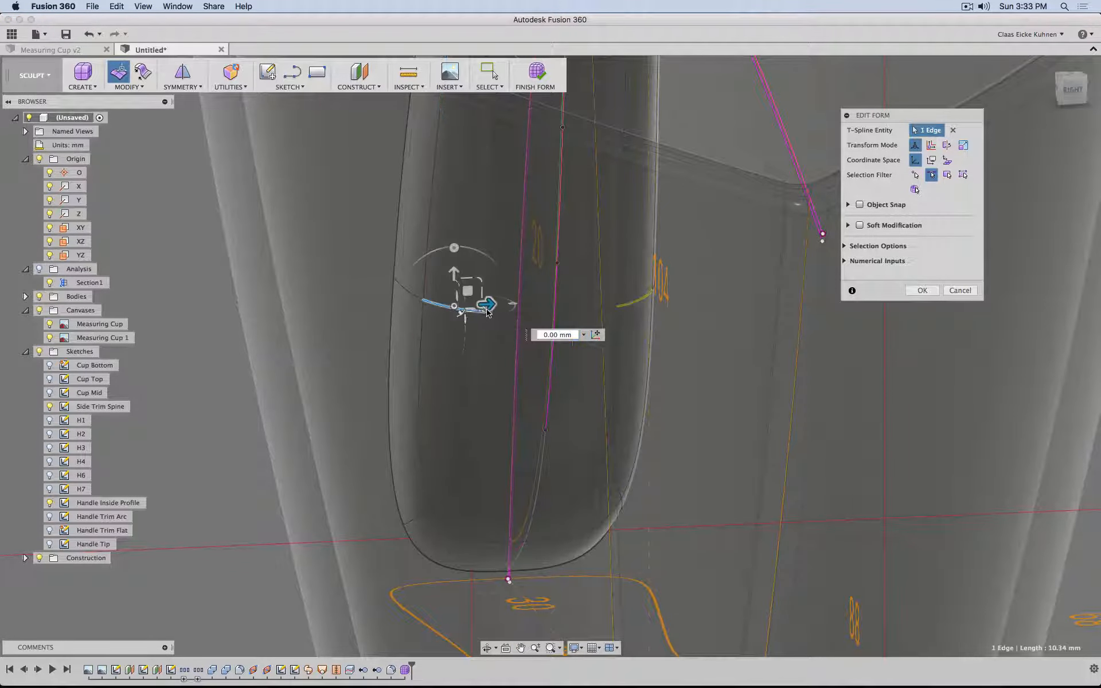
left_click_drag(488, 307, 473, 308)
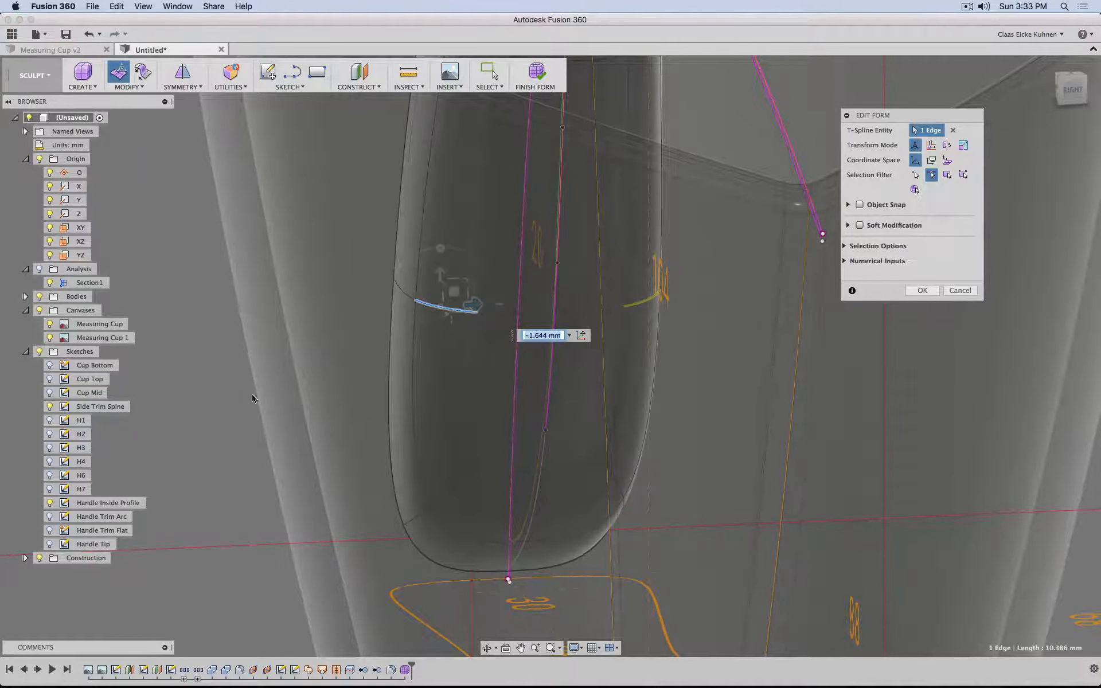
Step: Examine the reshaped handle from several sides and compare its inner edge with the inside profile curve in the front view
middle_click_drag(252, 398, 328, 411, "shift")
scroll(327, 409, "down", 10)
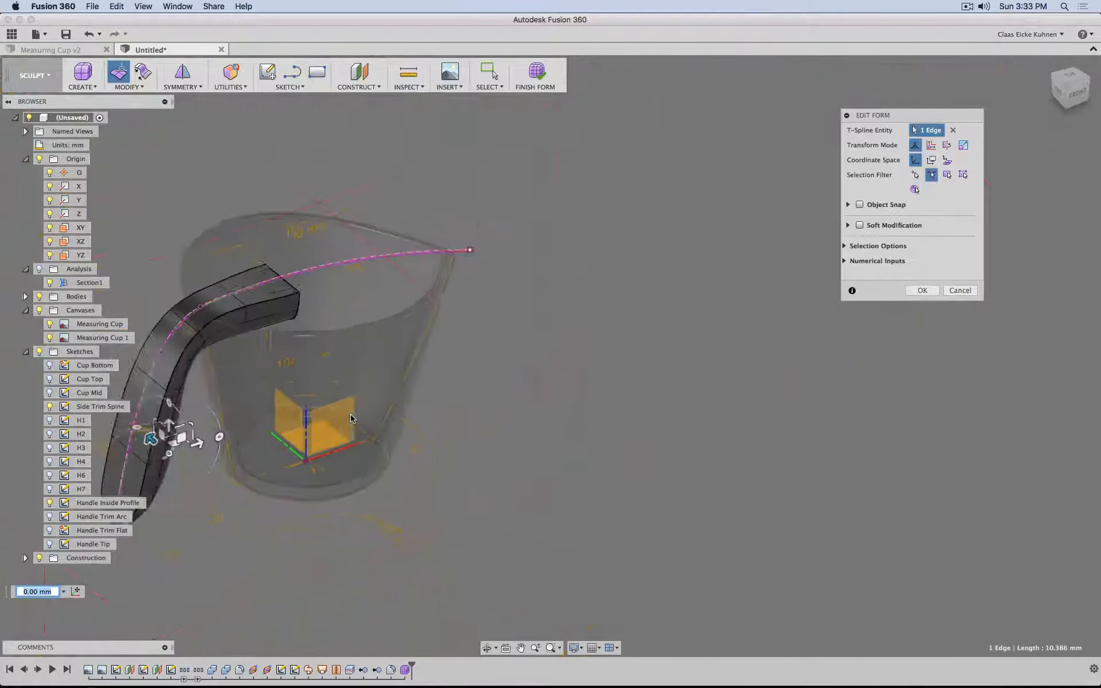
middle_click_drag(493, 415, 860, 430)
scroll(786, 460, "up", 5)
scroll(784, 464, "up", 3)
scroll(784, 465, "up", 5)
middle_click_drag(770, 430, 700, 310, "shift")
middle_click_drag(585, 449, 651, 445, "shift")
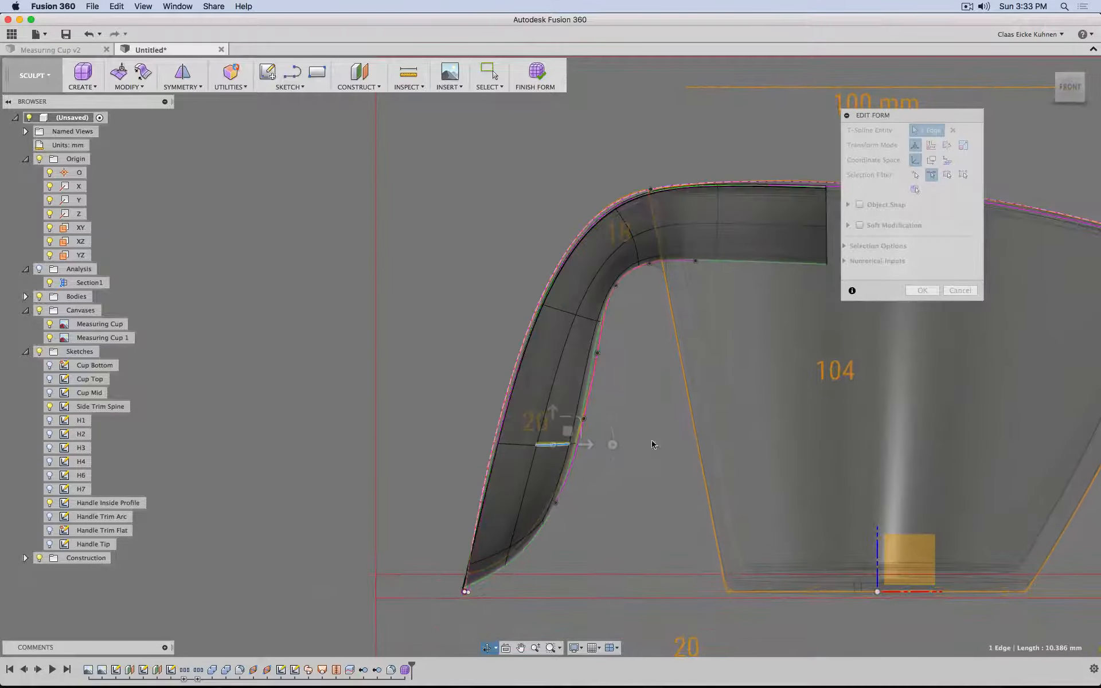
scroll(604, 380, "up", 5)
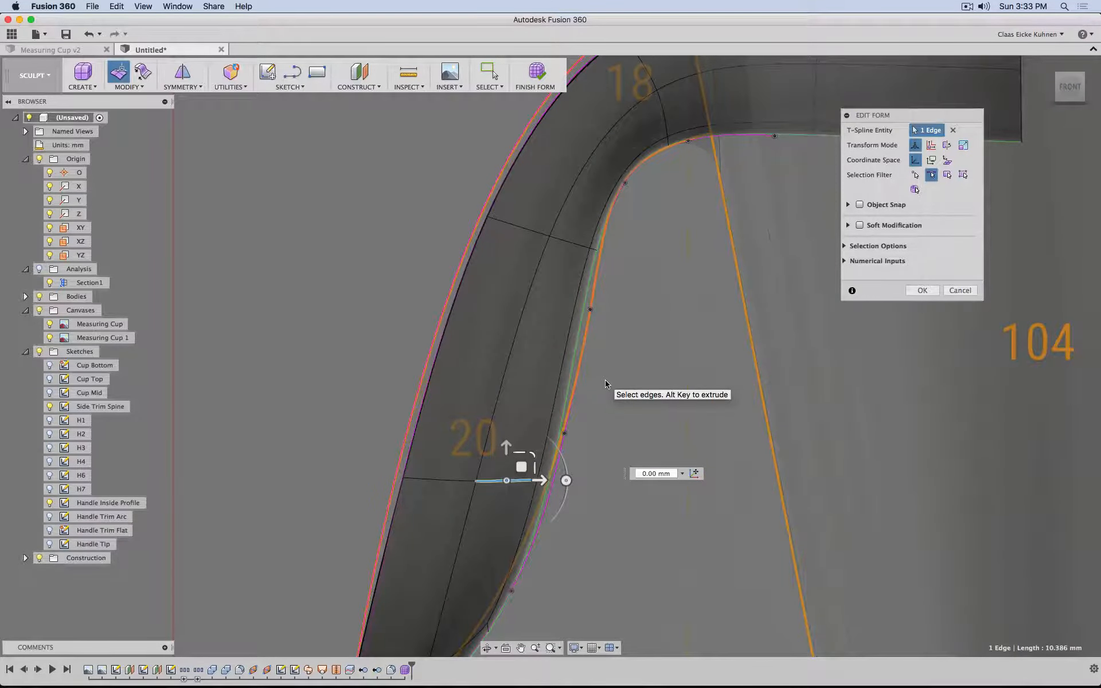
Step: Move the inner edge of the arm's lower loop about 0.5 mm sideways towards the cup in the front view
scroll(612, 339, "up", 3)
left_click(621, 416)
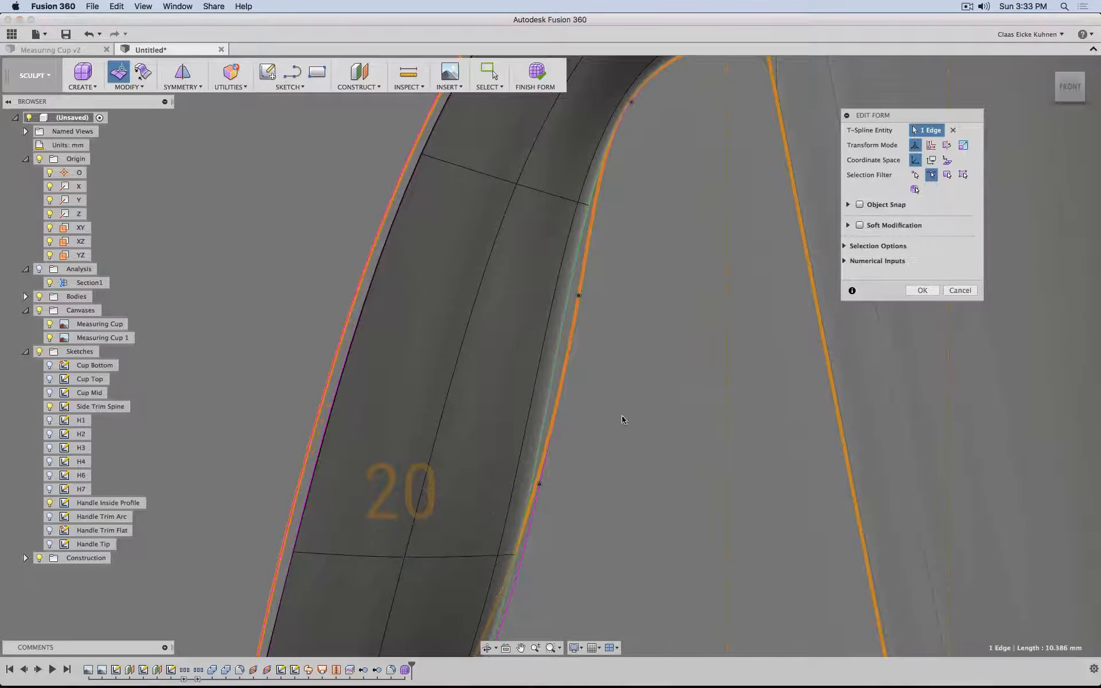
middle_click_drag(620, 396, 591, 311)
left_click(545, 349)
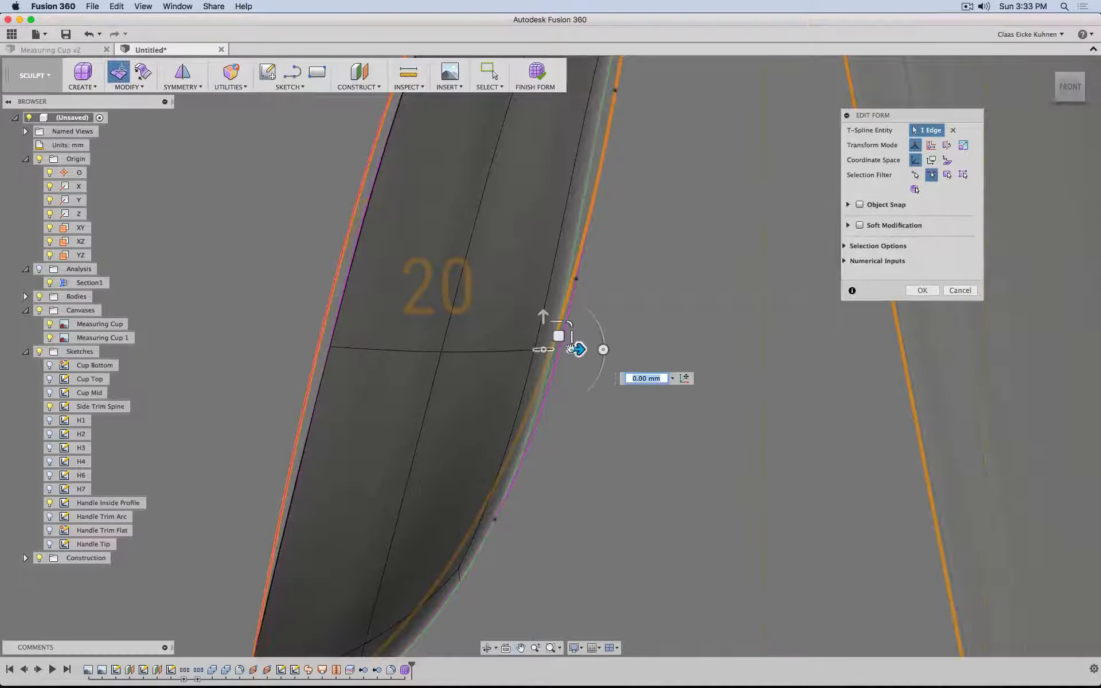
left_click_drag(577, 349, 585, 350)
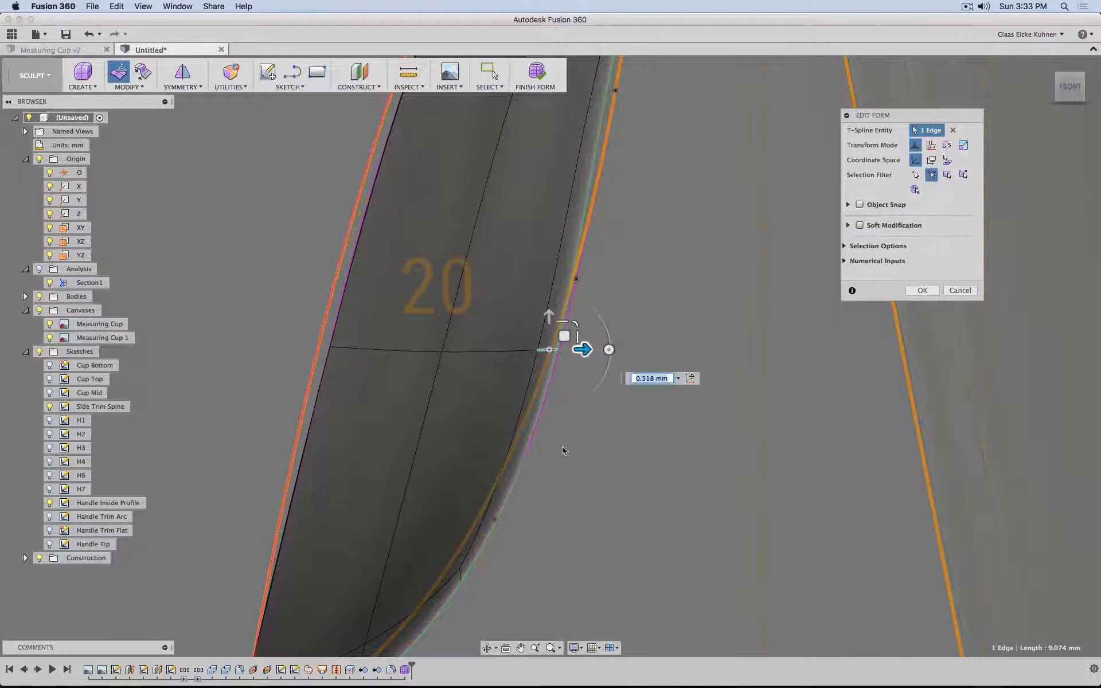
Step: Move the inner edge of the lowest loop near the handle's tip about 0.2 mm up and 0.2 mm away from the cup
middle_click_drag(562, 448, 585, 290)
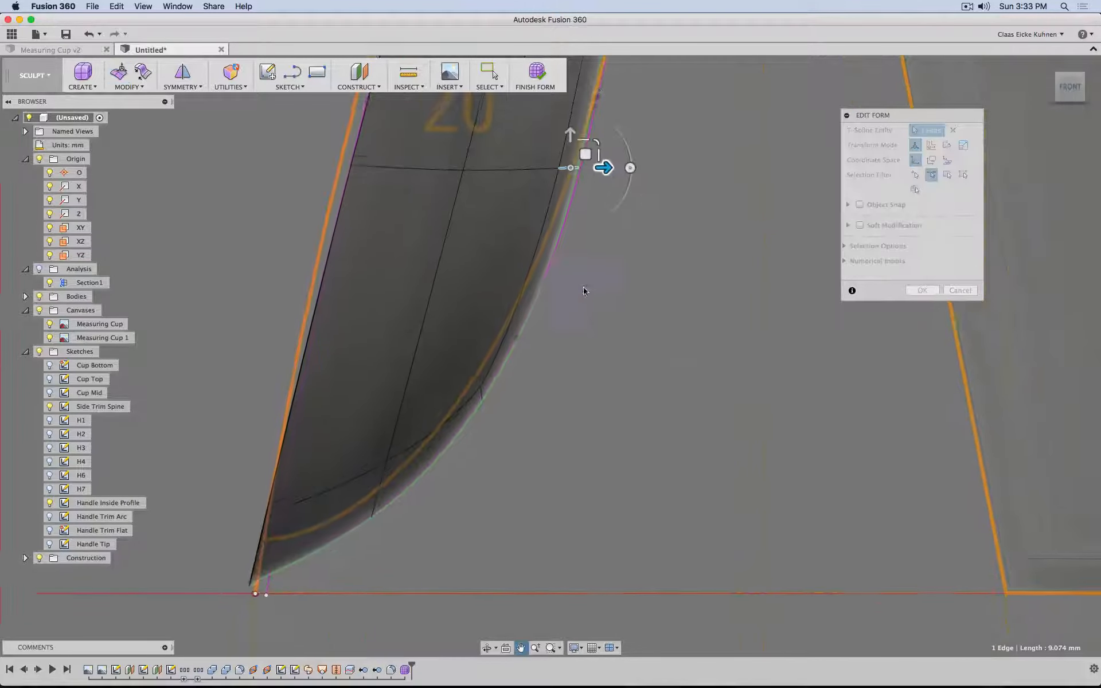
left_click(481, 391)
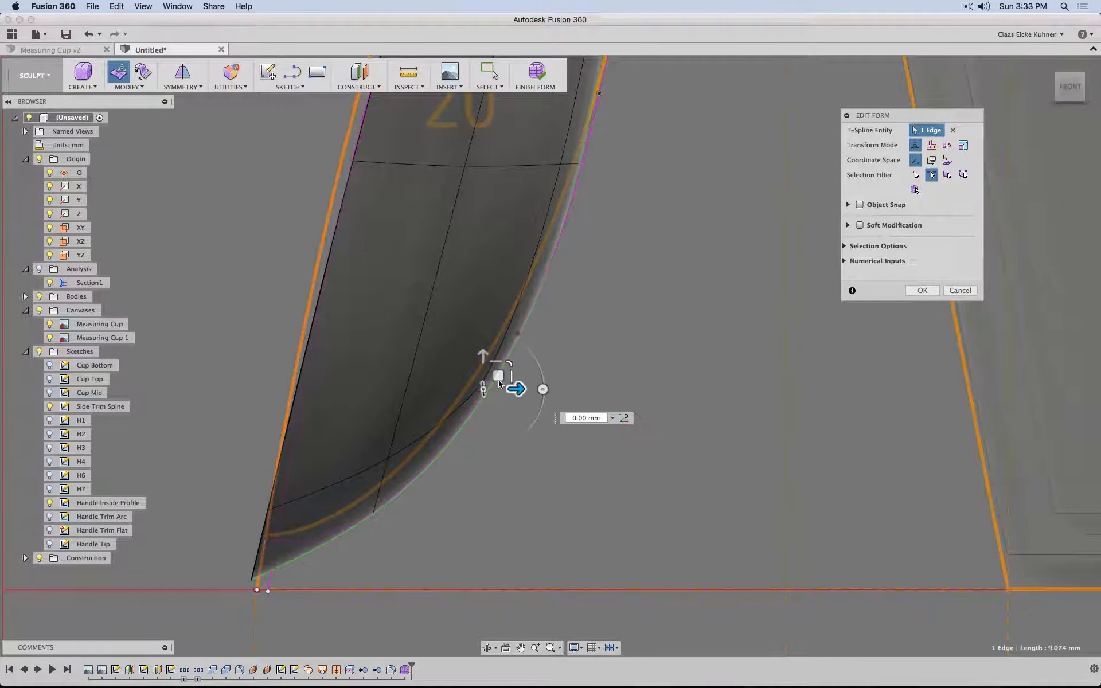
left_click_drag(497, 373, 496, 374)
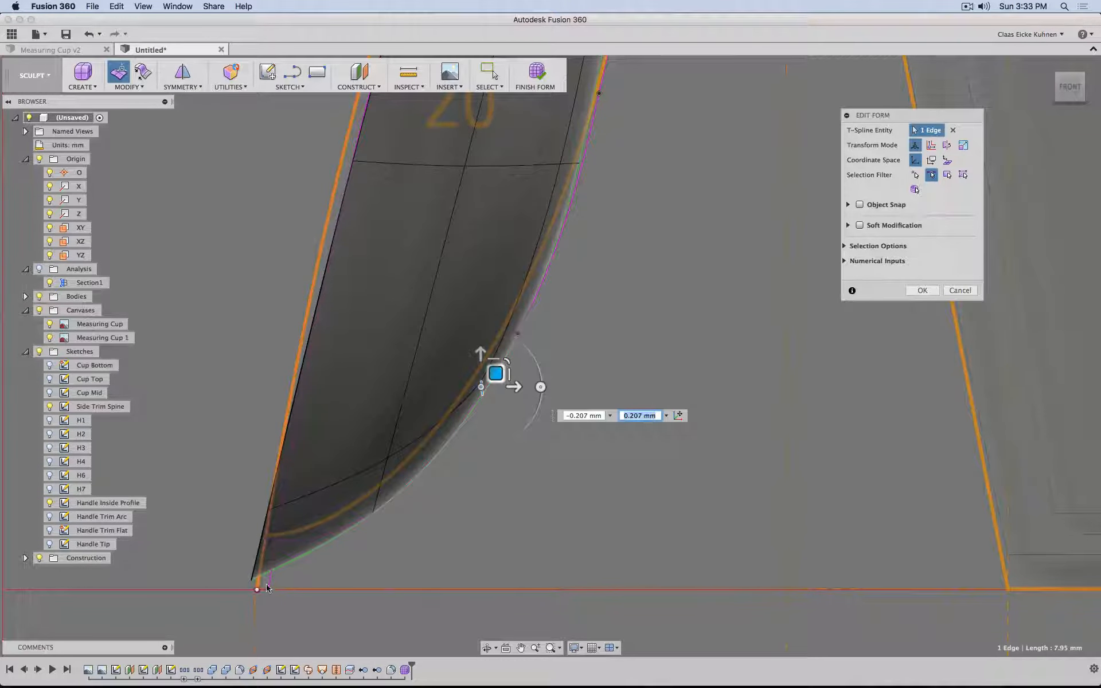
Step: Nudge the edge at the handle's bottom tip within the front plane to fit the profile sketches
left_click(254, 571)
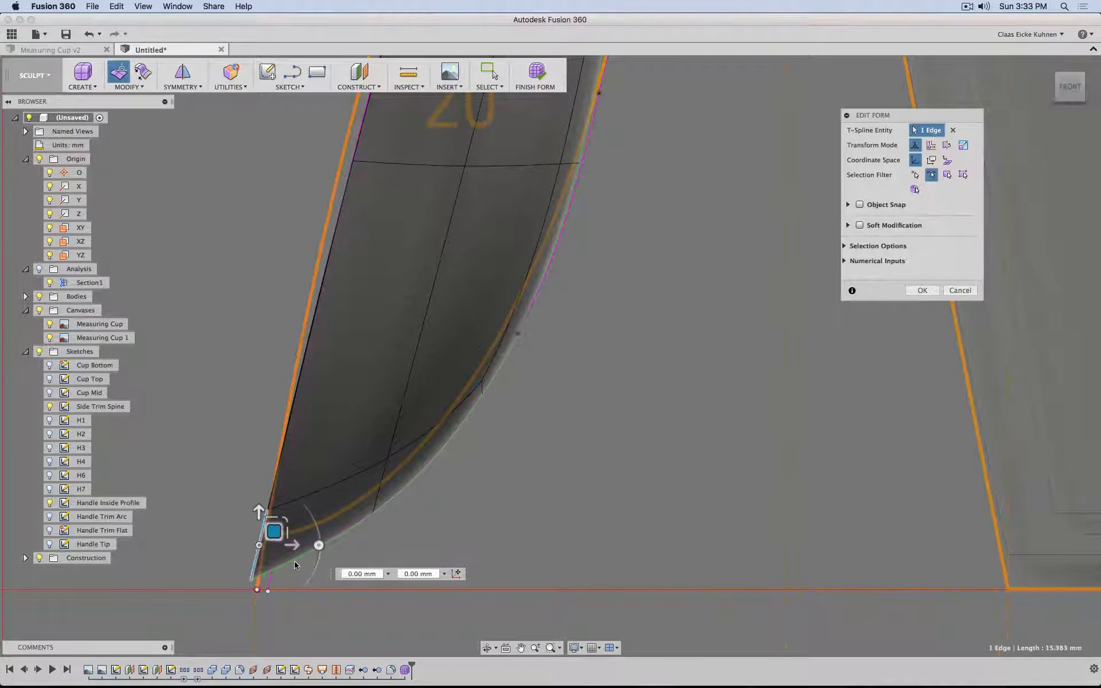
mouse_move(401, 534)
middle_mouse_down("shift")
mouse_move(411, 537)
mouse_move(398, 525)
middle_mouse_up("shift")
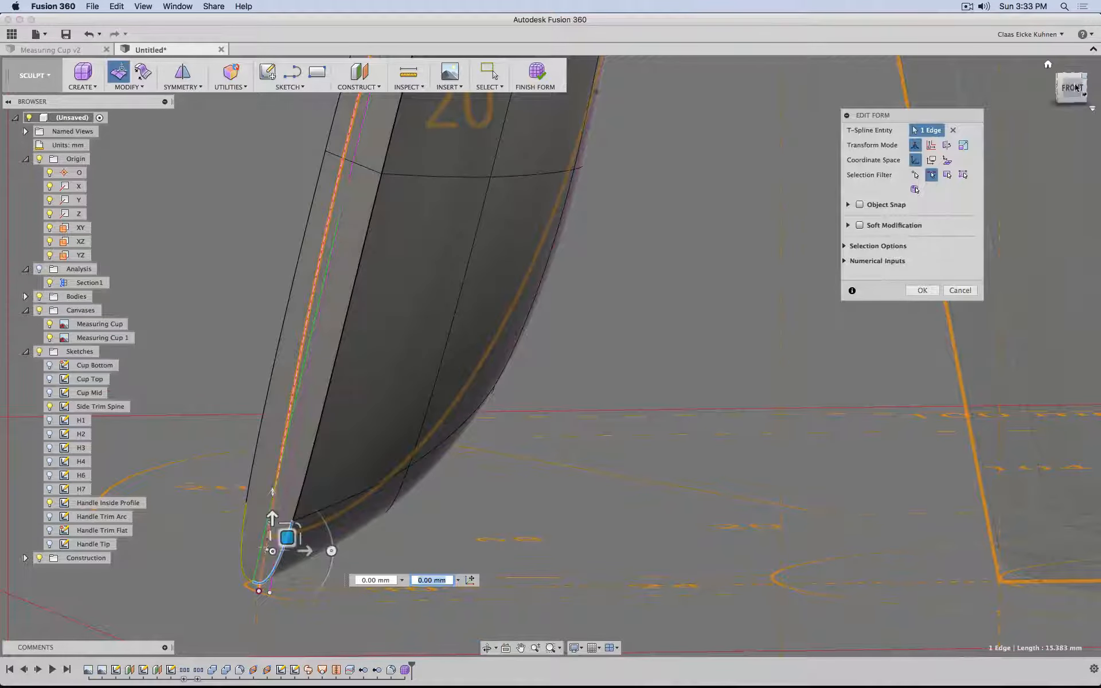
left_click(1073, 89)
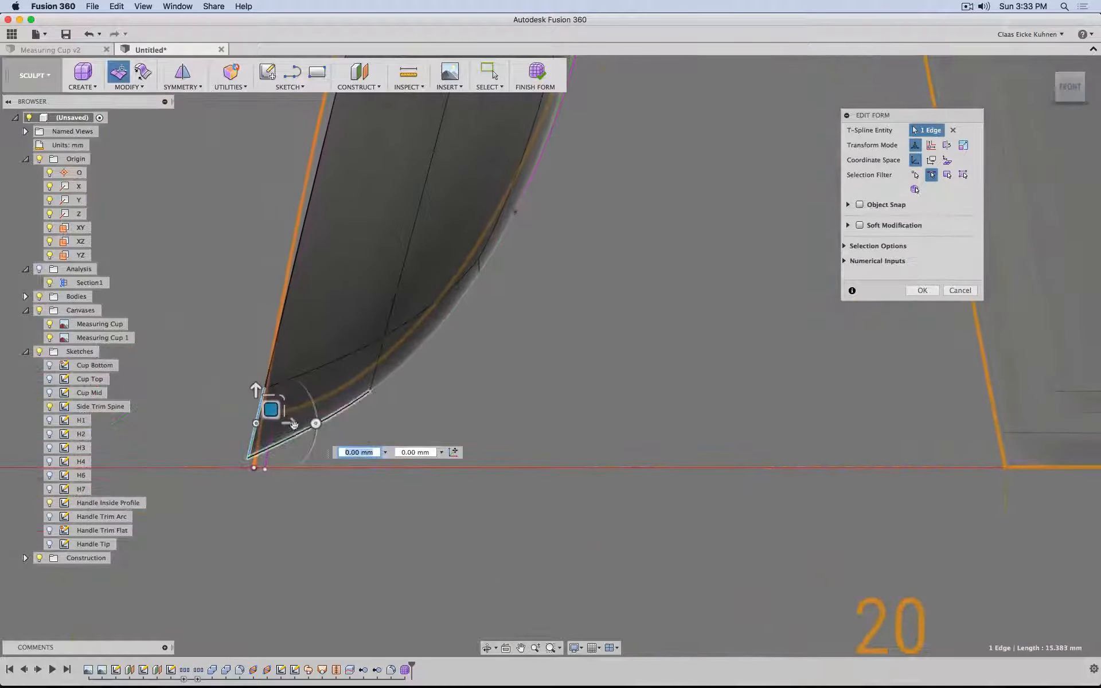
left_click_drag(297, 427, 277, 411)
Step: Nudge the outer edge of the arm's lower loop to fit the side outline, and finish the form edit
middle_click_drag(464, 254, 479, 438)
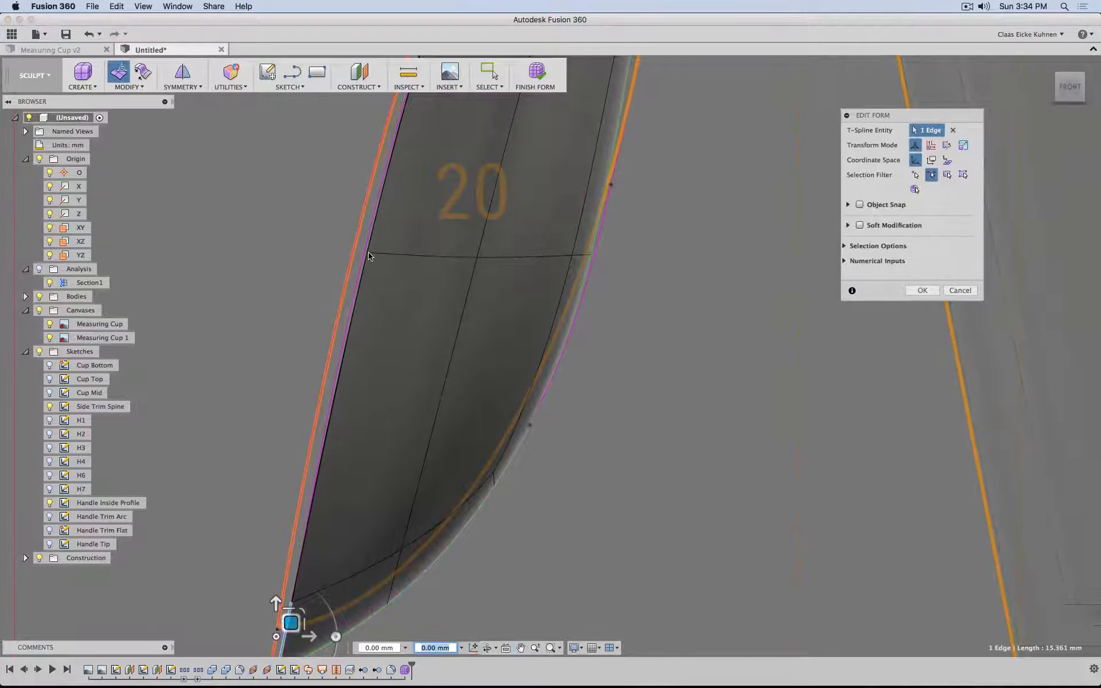
middle_click_drag(459, 330, 401, 294, "shift")
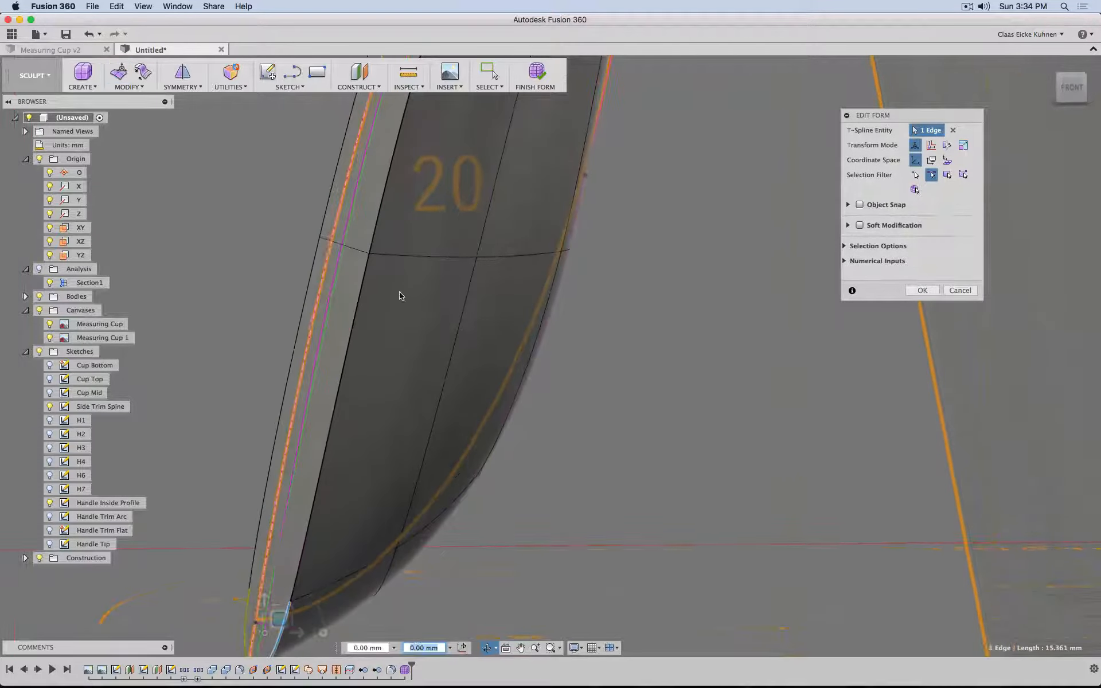
left_click(354, 248)
middle_click_drag(819, 265, 290, 246, "shift")
left_click_drag(291, 247, 287, 245)
middle_click_drag(665, 184, 626, 412)
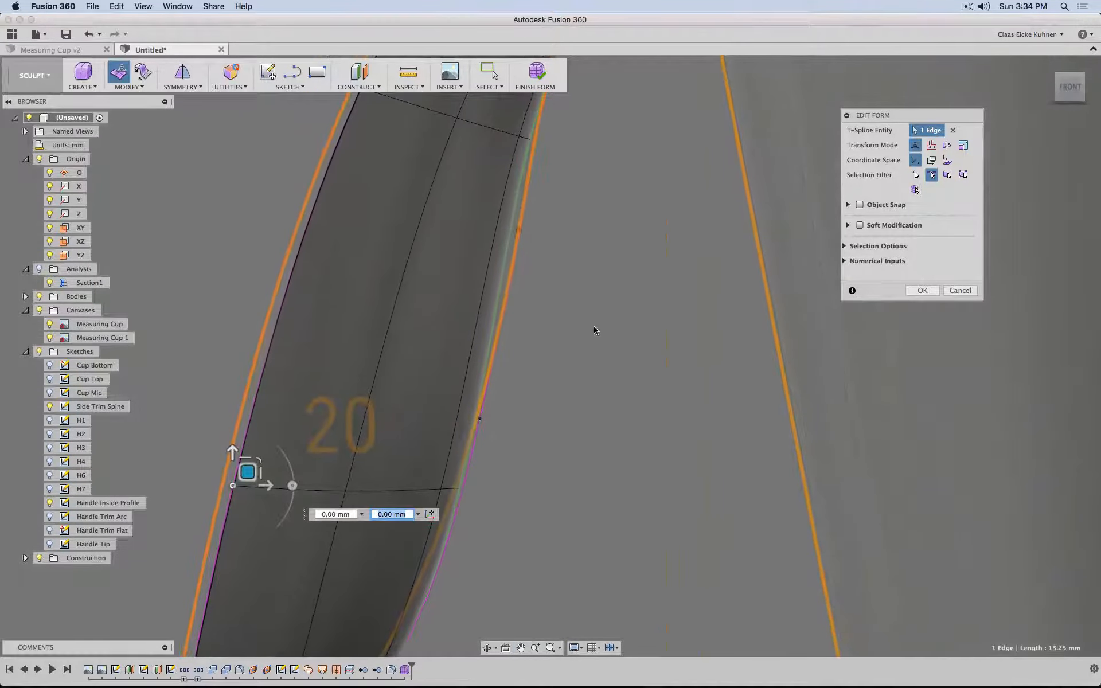
middle_click_drag(595, 327, 577, 446)
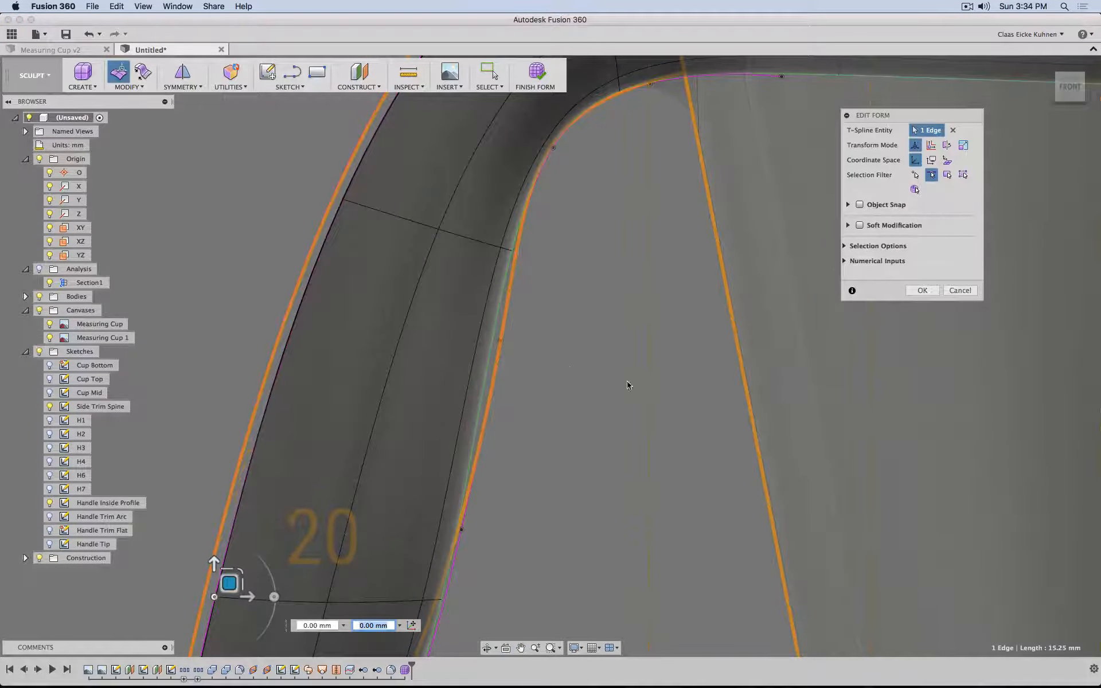
scroll(571, 368, "down", 3)
middle_click_drag(571, 368, 546, 365, "shift")
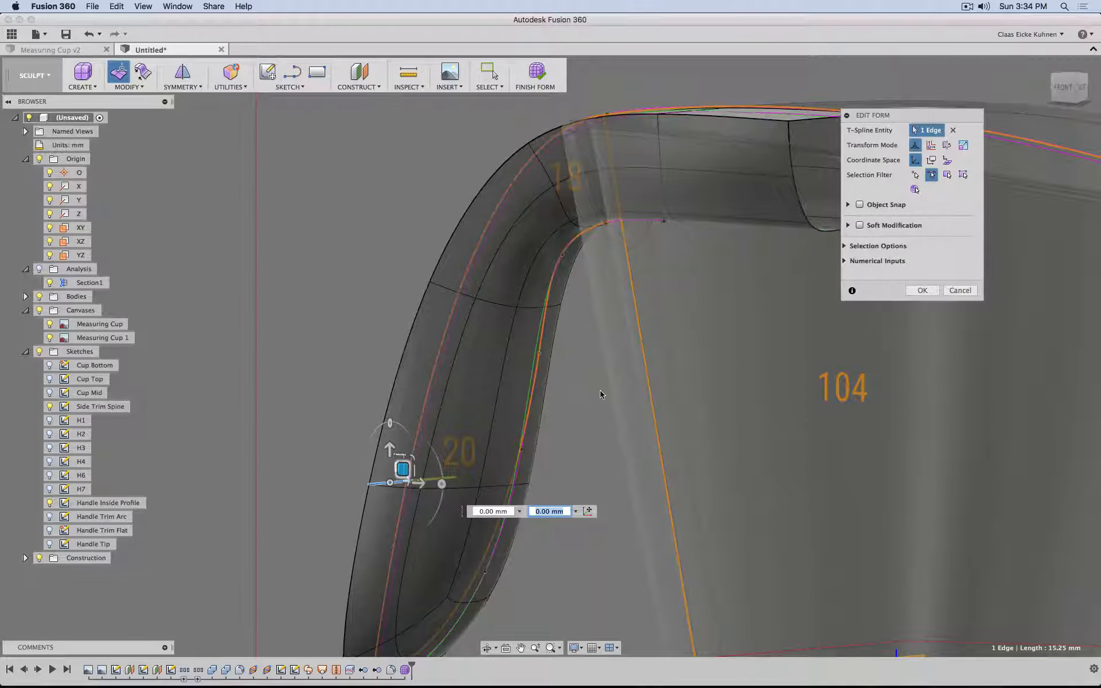
left_click(922, 290)
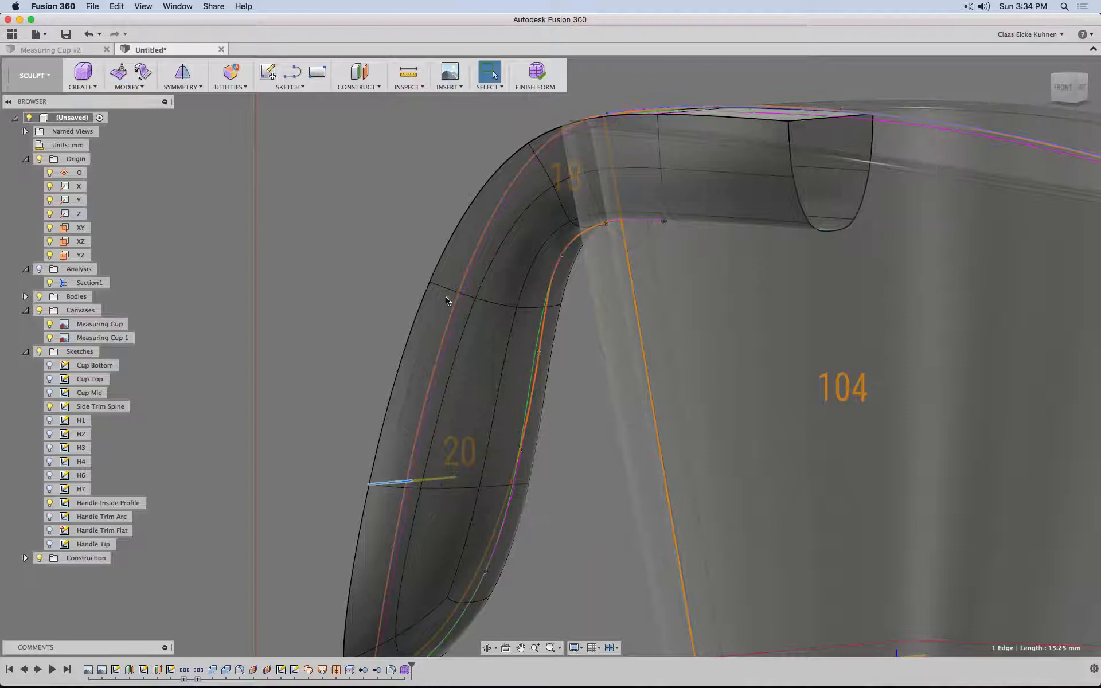
Step: Try an exact subdivision of three neighbouring faces across the handle's arm
left_click(140, 87)
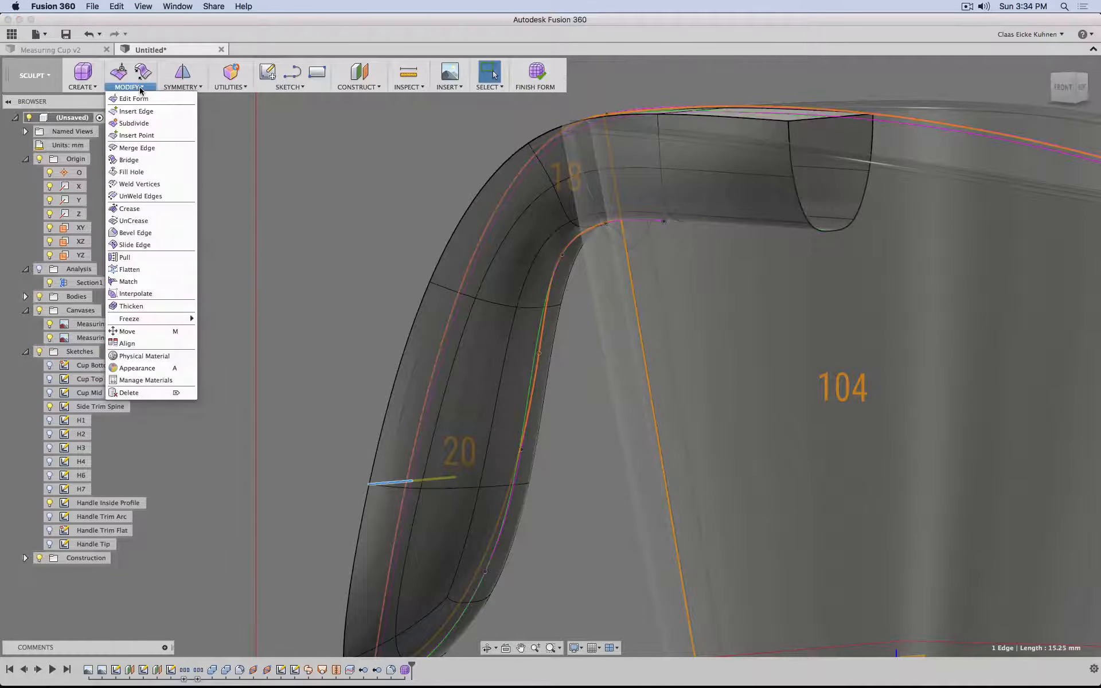
left_click(146, 127)
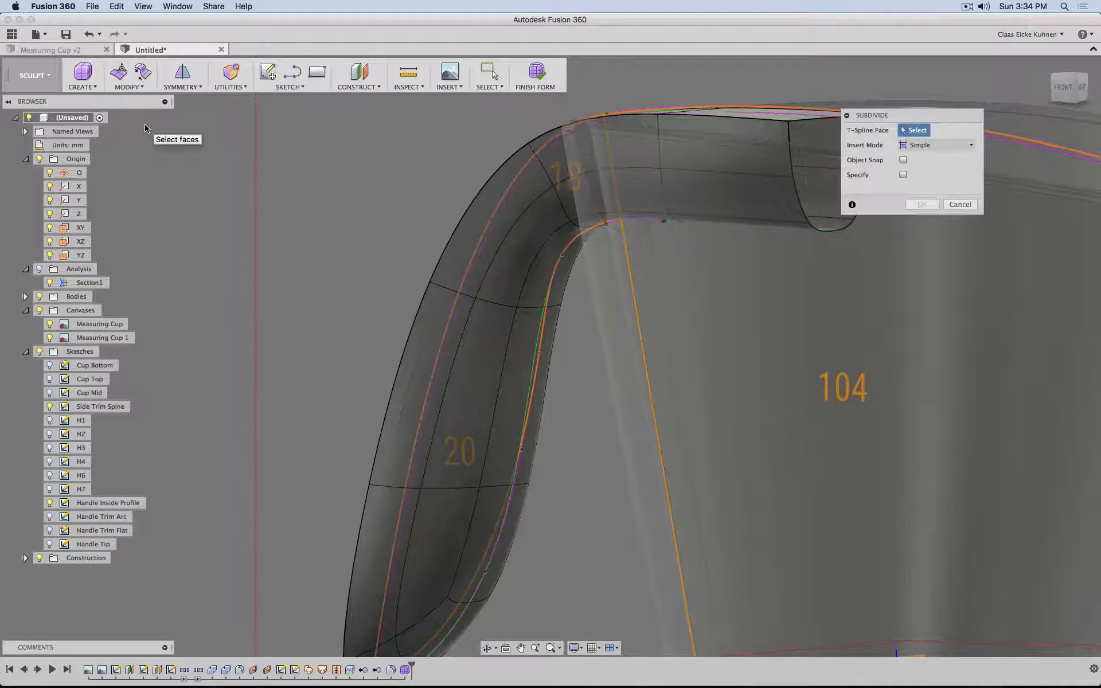
left_click(942, 150)
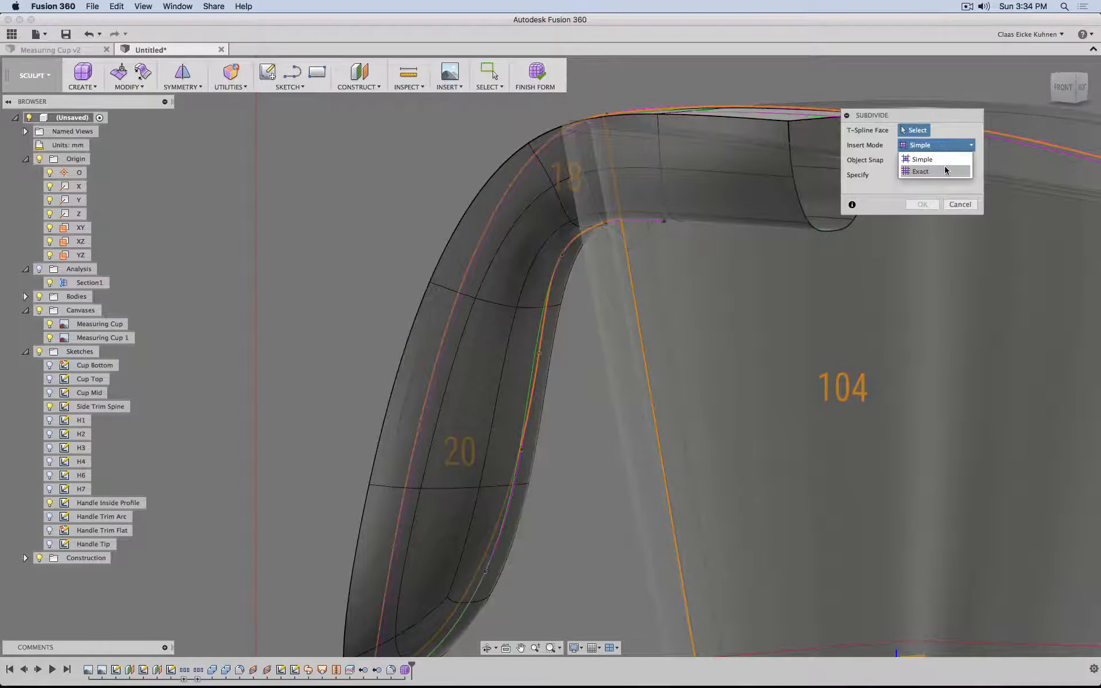
left_click(921, 172)
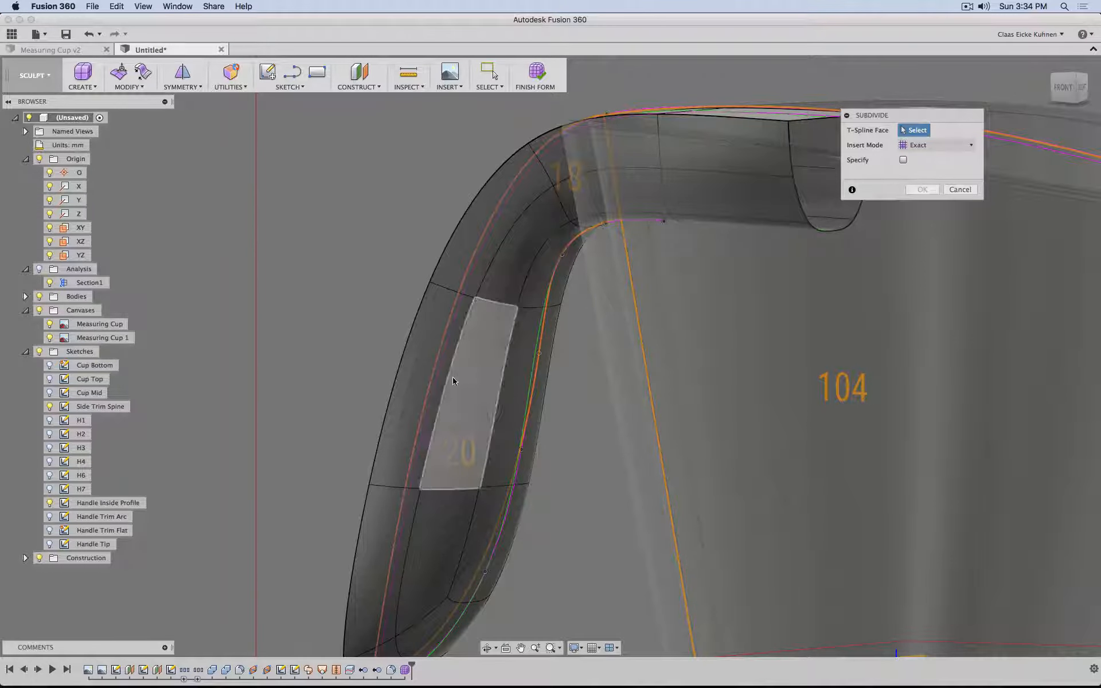
left_click(396, 431)
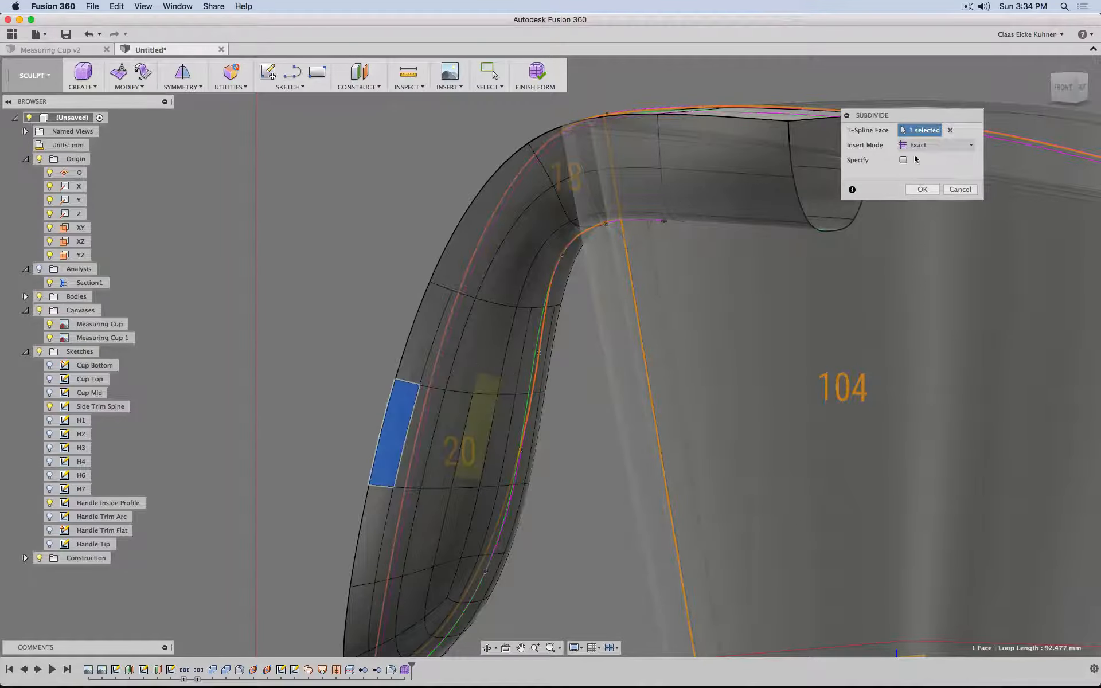
left_click(473, 388)
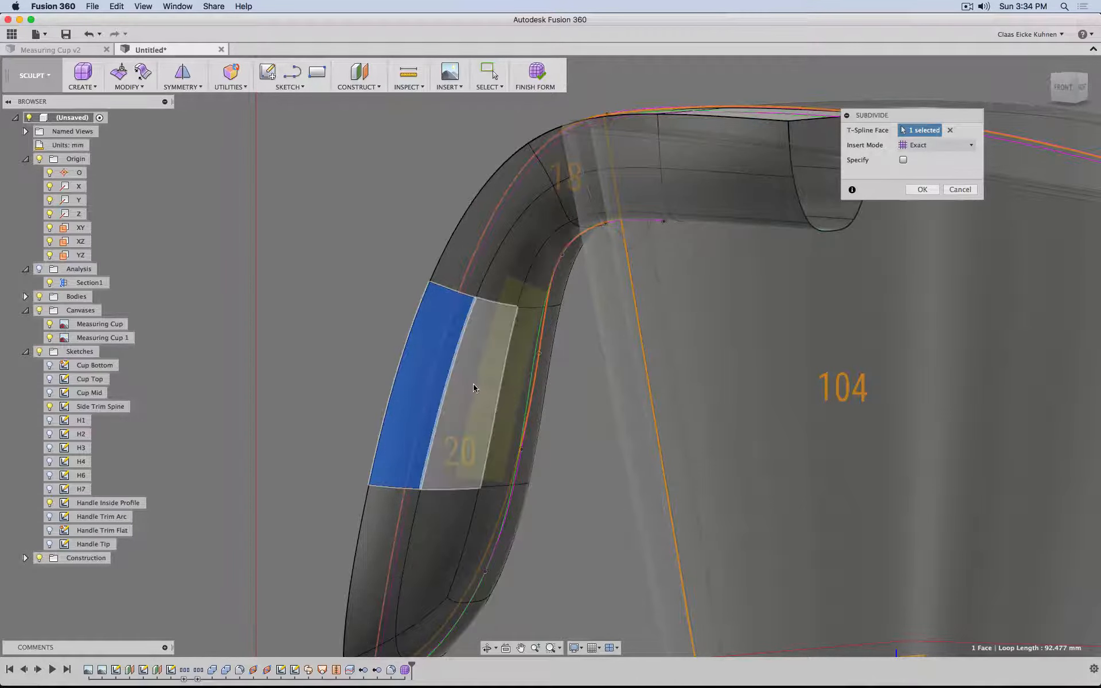
left_click(520, 370)
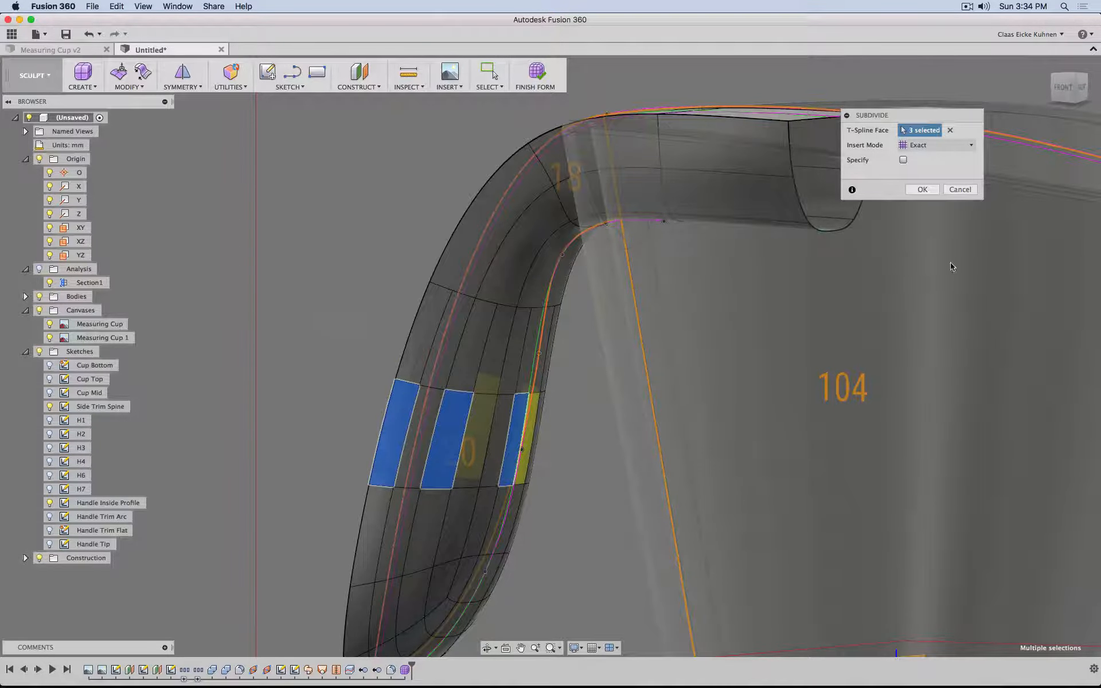
Step: Try specified face counts on the three arm faces, including 2 by 3, 1 by 2 and 2 length by 1 width
left_click(904, 161)
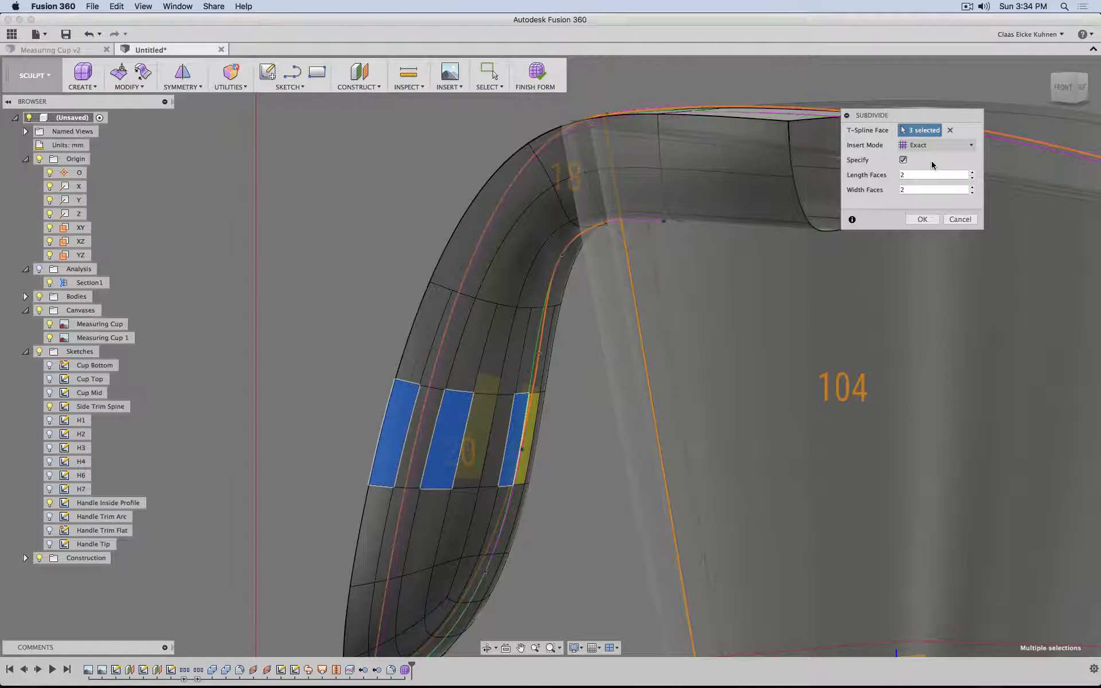
left_click(973, 189)
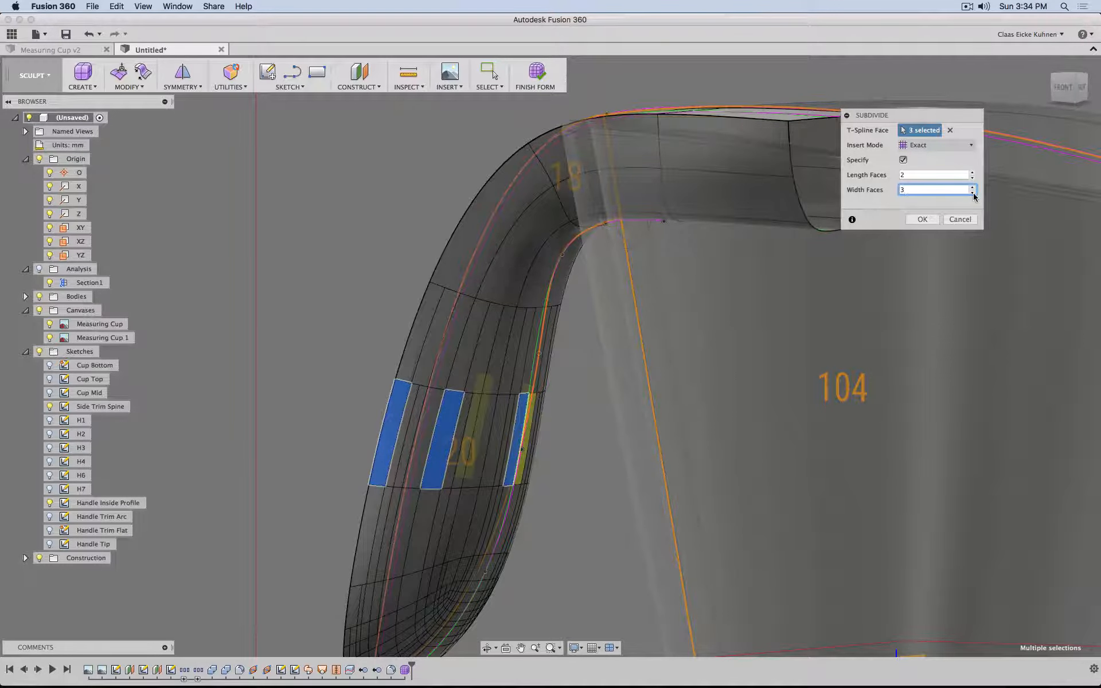
left_click(973, 193)
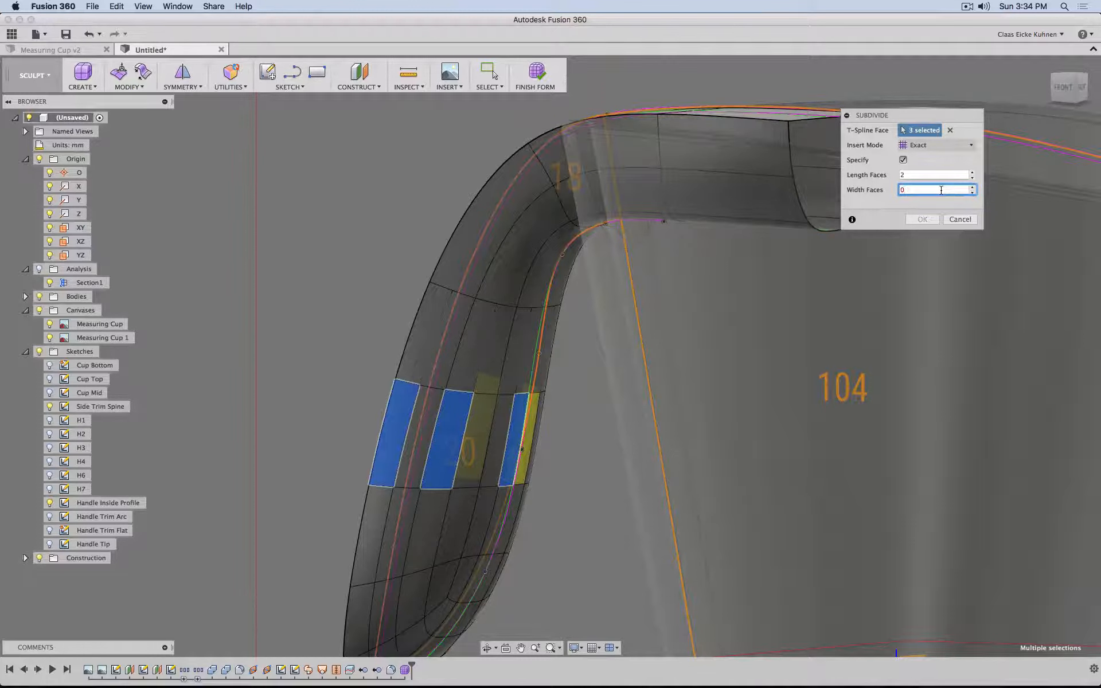
left_click(920, 176)
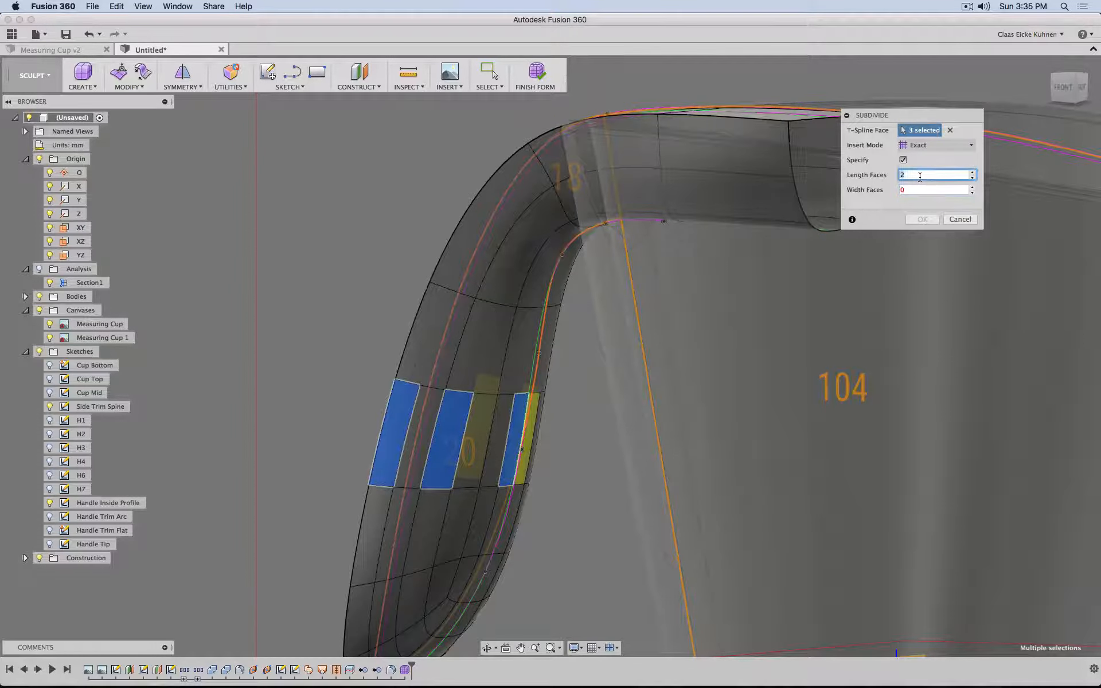
key("Tab")
left_click(912, 190)
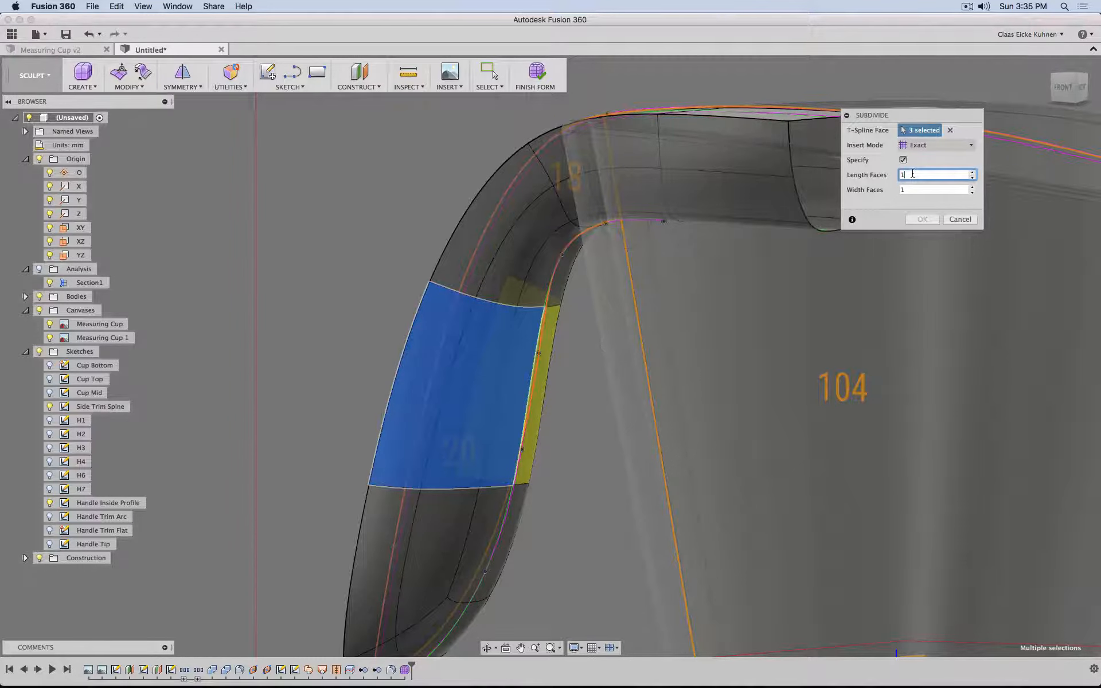
left_click(932, 187)
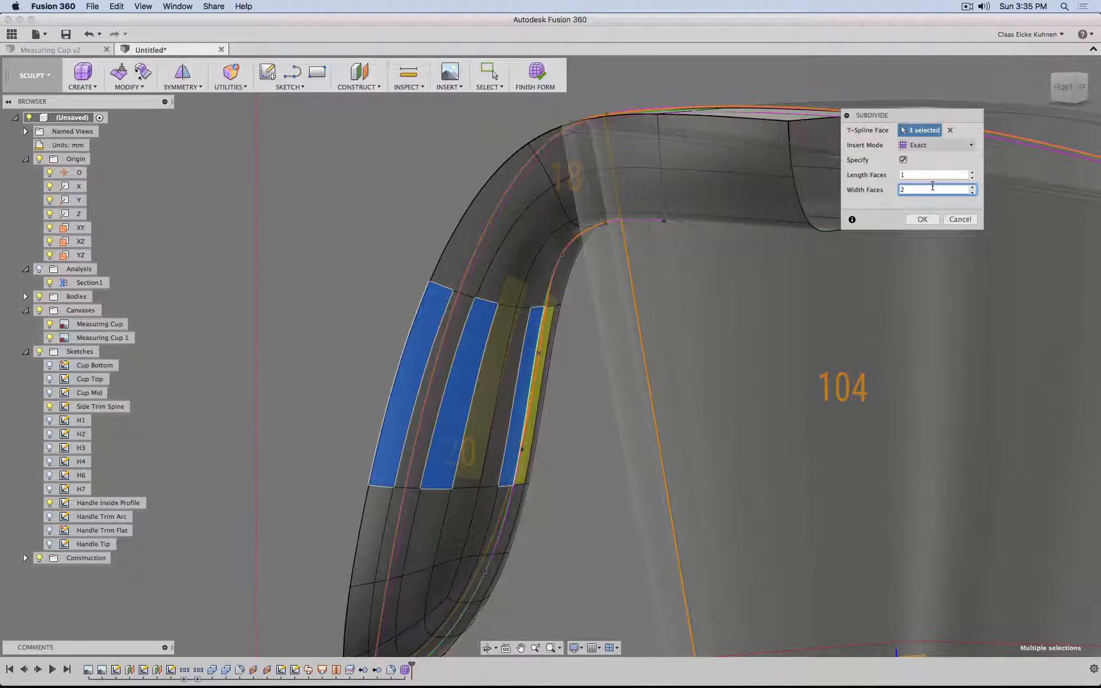
left_click(916, 175)
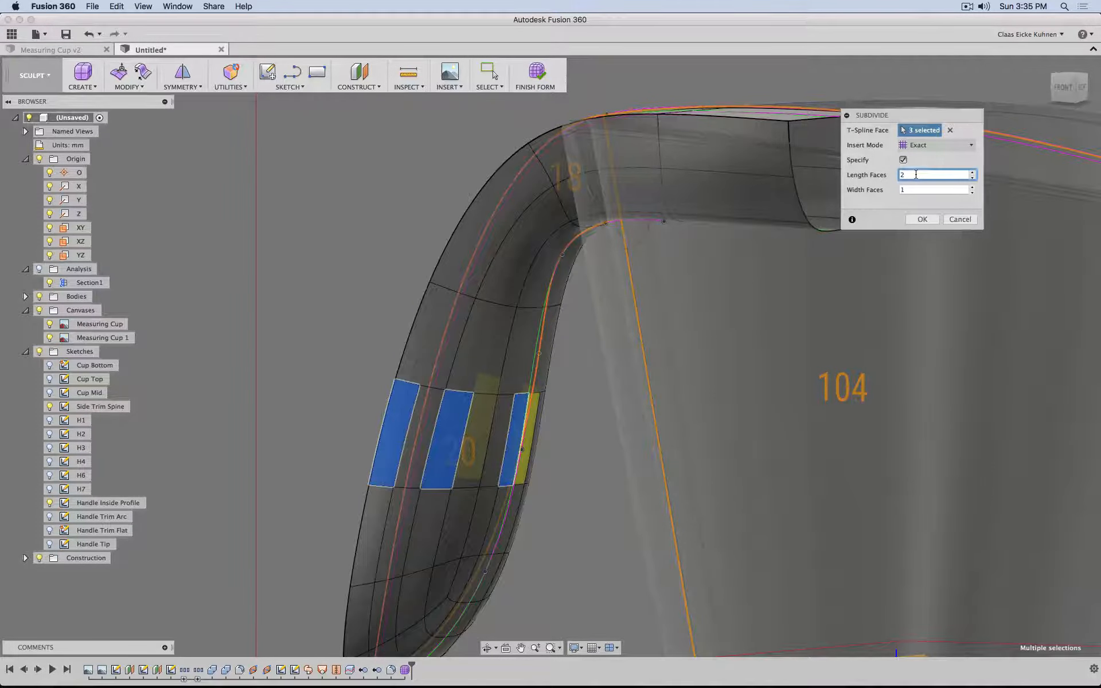
middle_click_drag(822, 315, 720, 344, "shift")
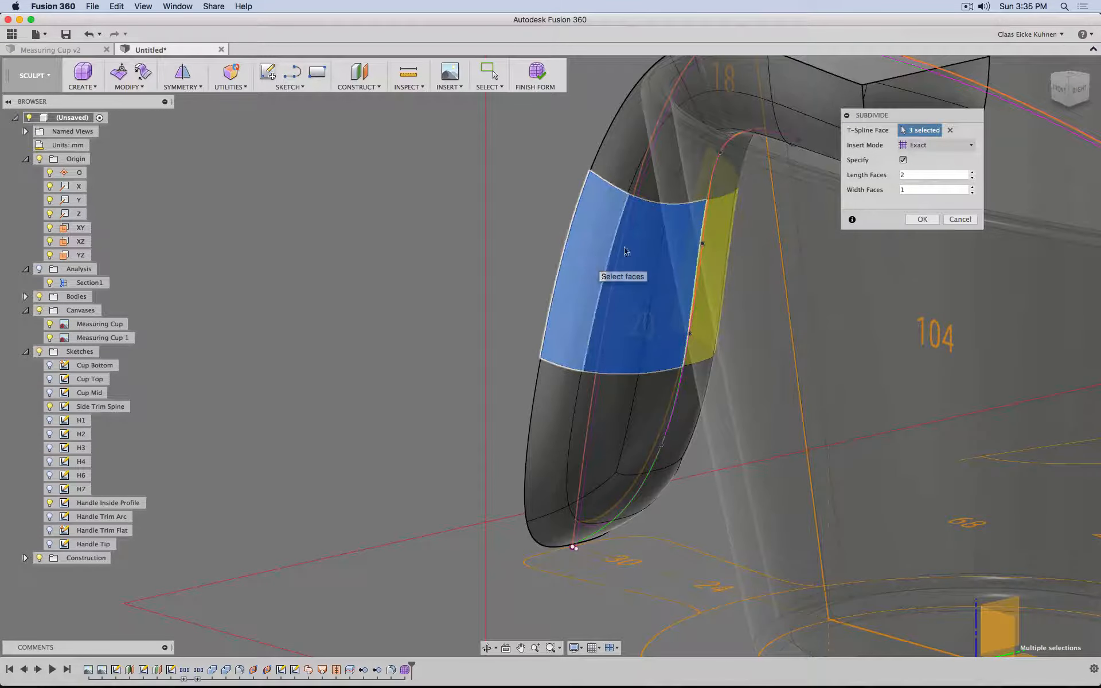
Step: Try subdividing only the arm's outer face with 3 length faces and 1 width face, and cancel the subdivision
left_click(949, 131)
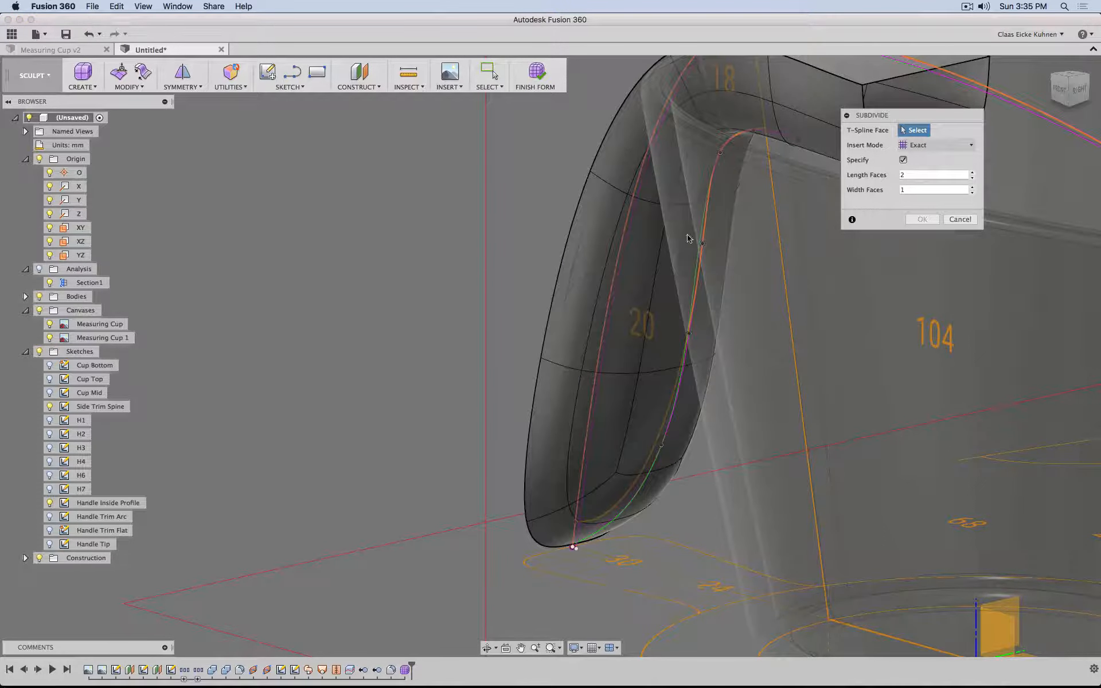
left_click(611, 232)
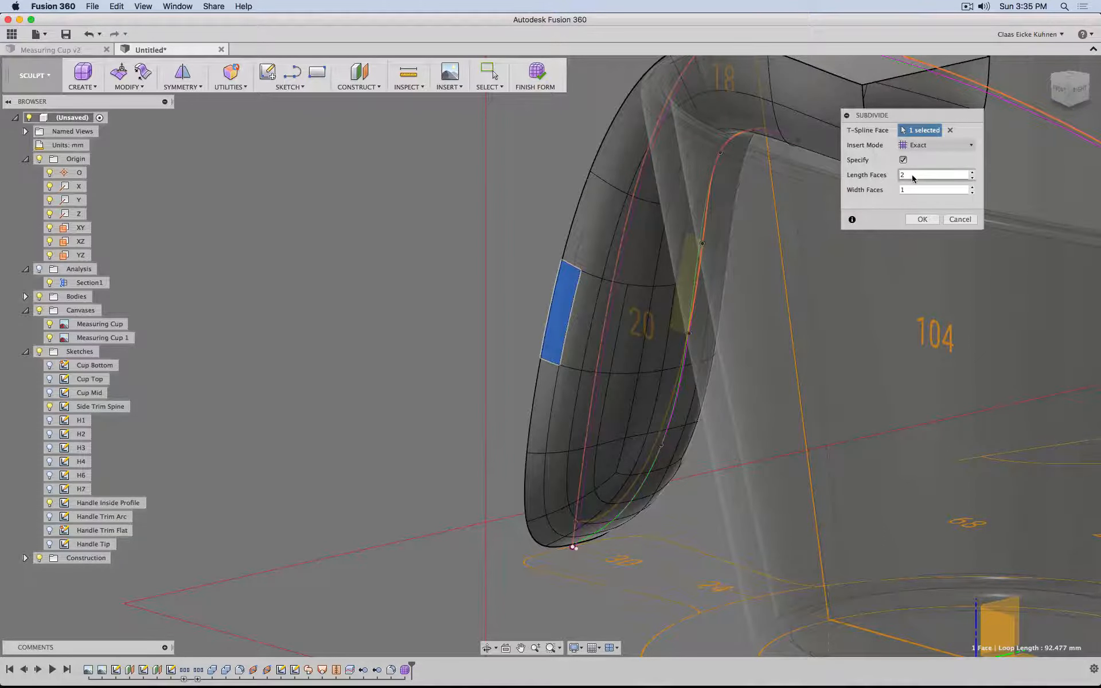
left_click(973, 173)
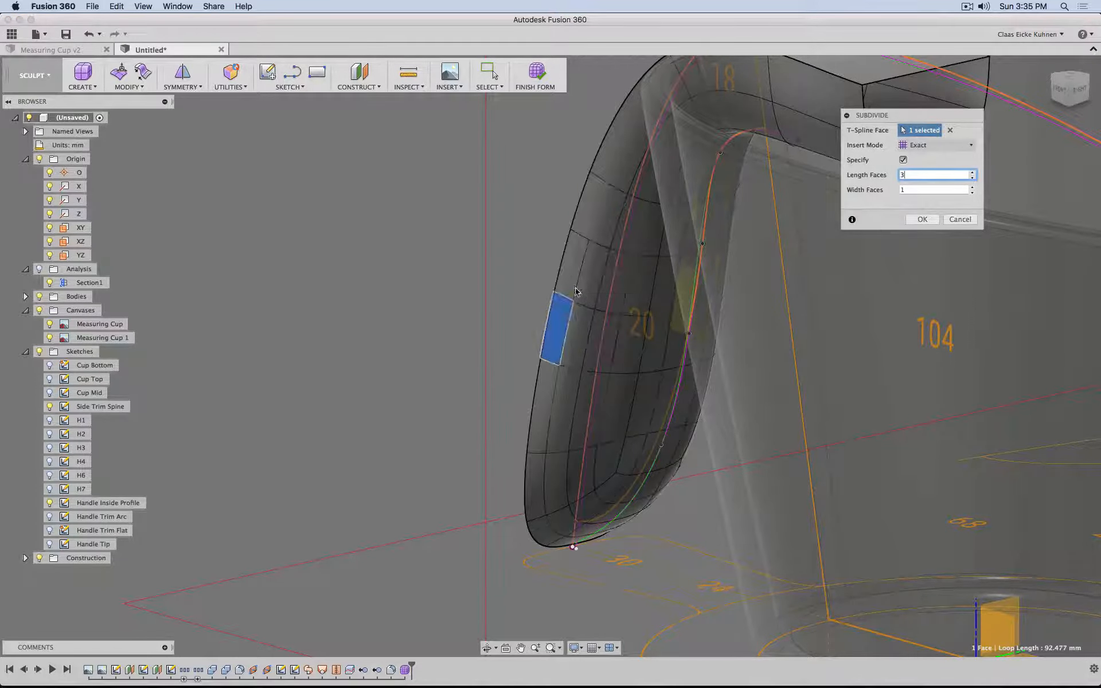
left_click(960, 220)
Step: Try inserting an exact edge loop above the loop across the handle arm's middle, at insert location -0.686
left_click(130, 88)
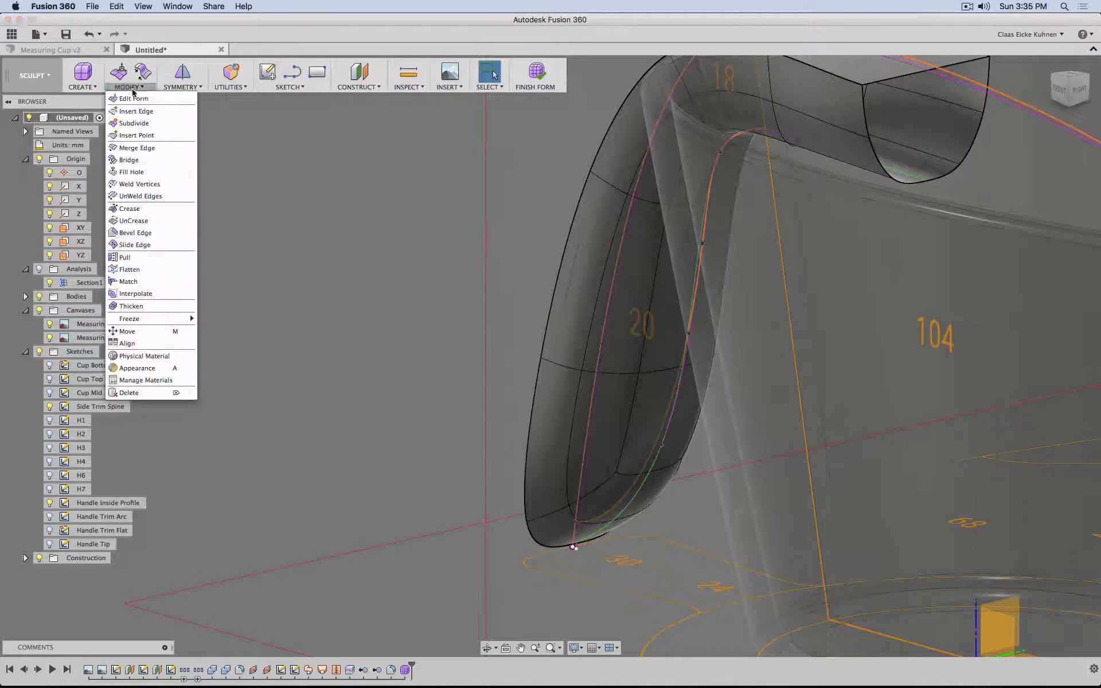
left_click(143, 113)
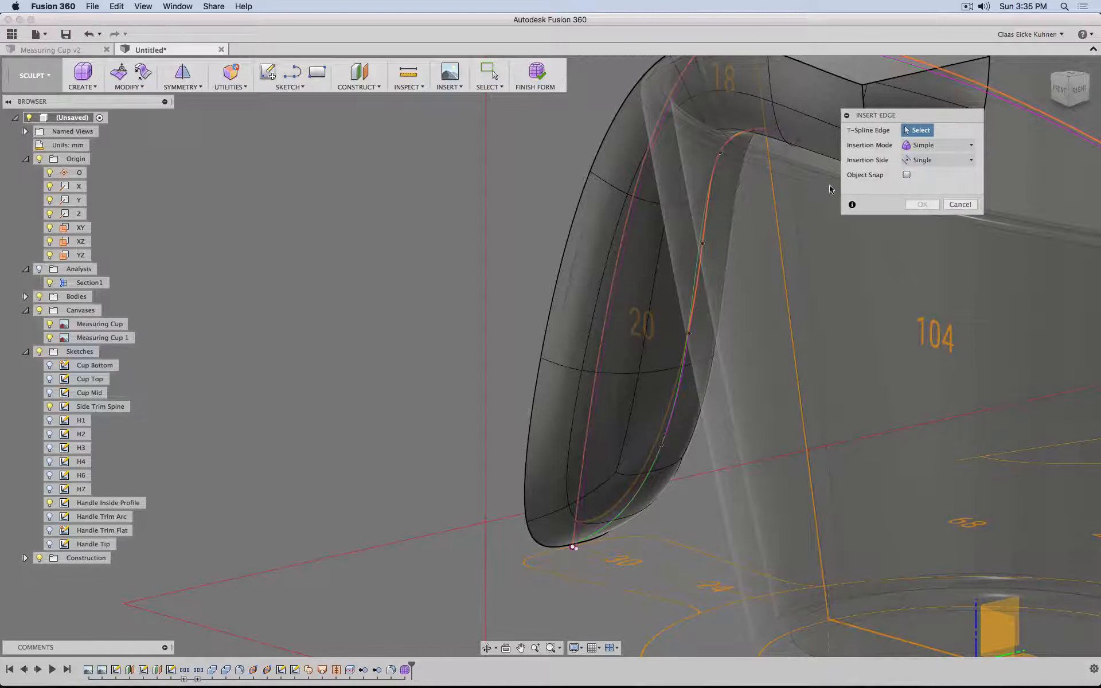
left_click(935, 148)
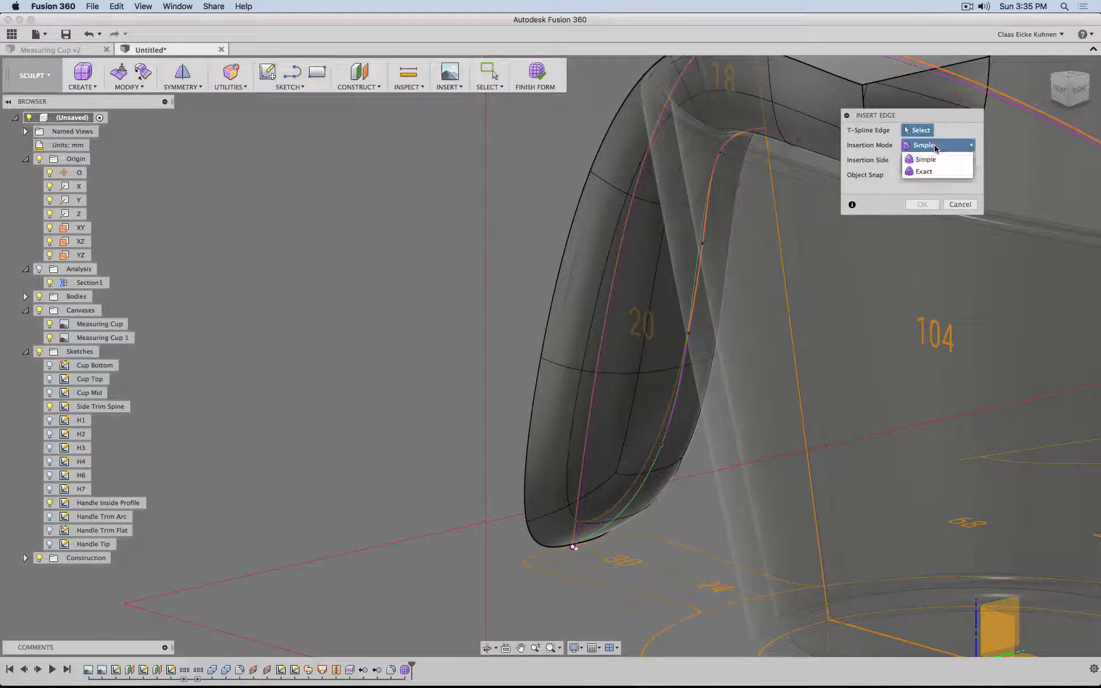
left_click(938, 171)
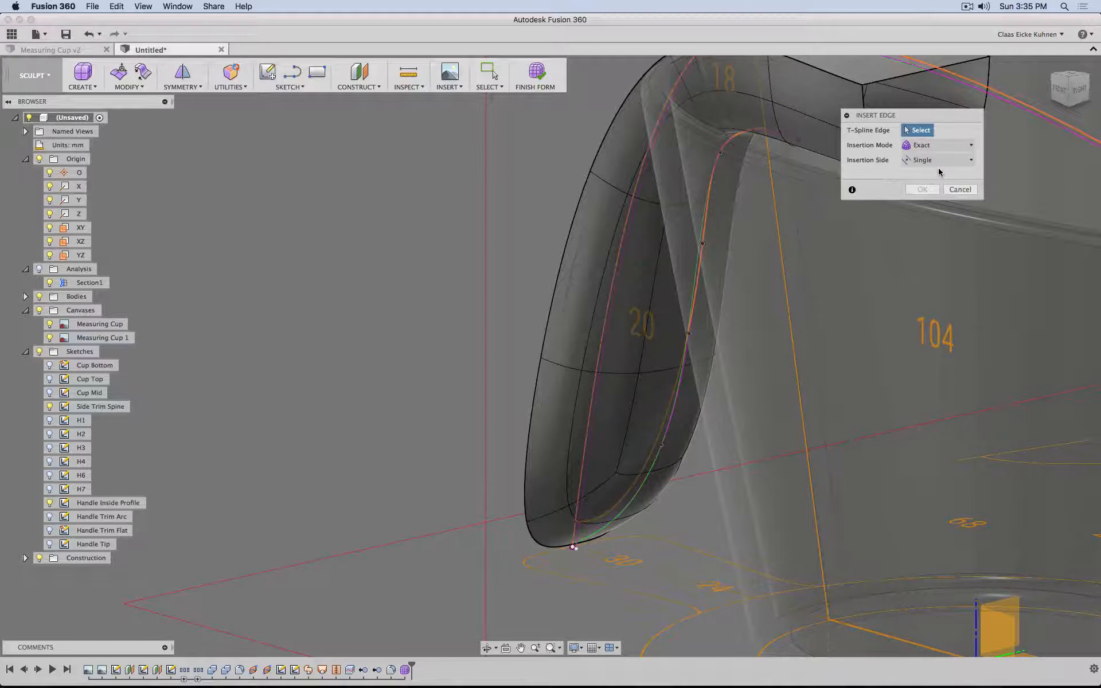
double_click(628, 374)
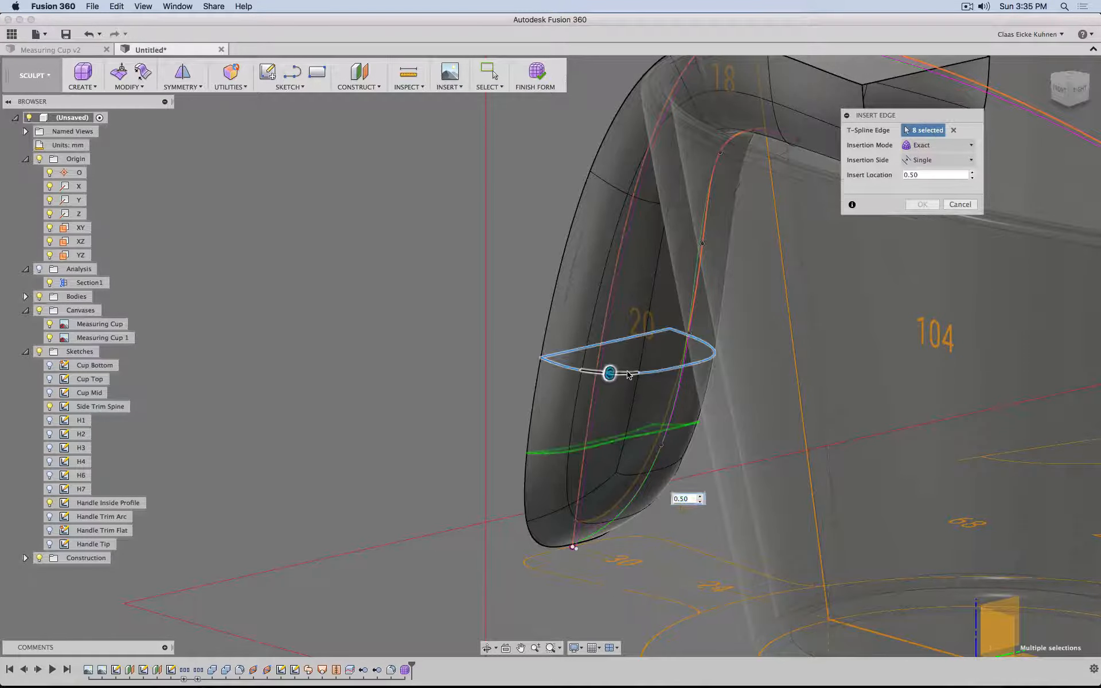
left_click_drag(609, 373, 667, 186)
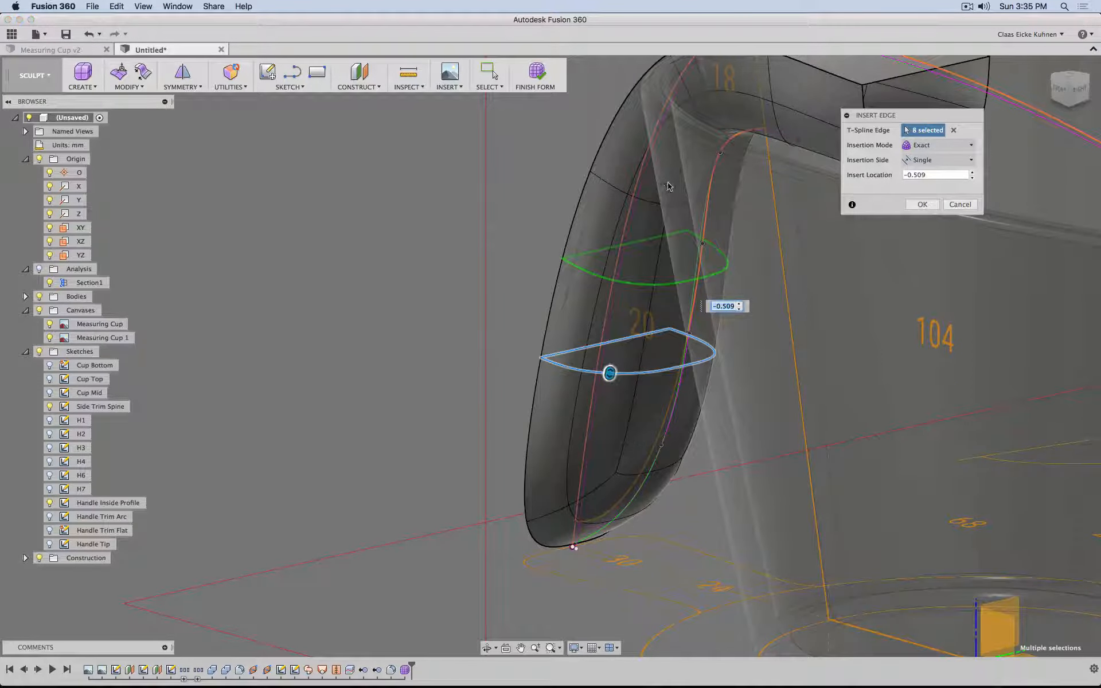
left_click(1058, 90)
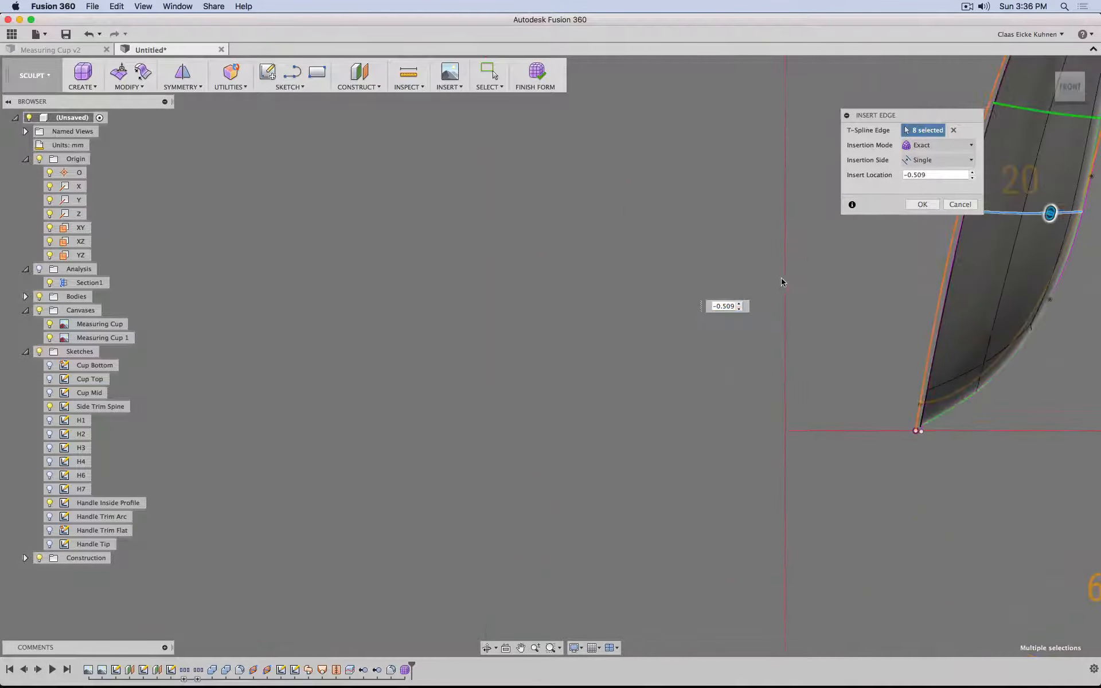
middle_click_drag(231, 475, 209, 485)
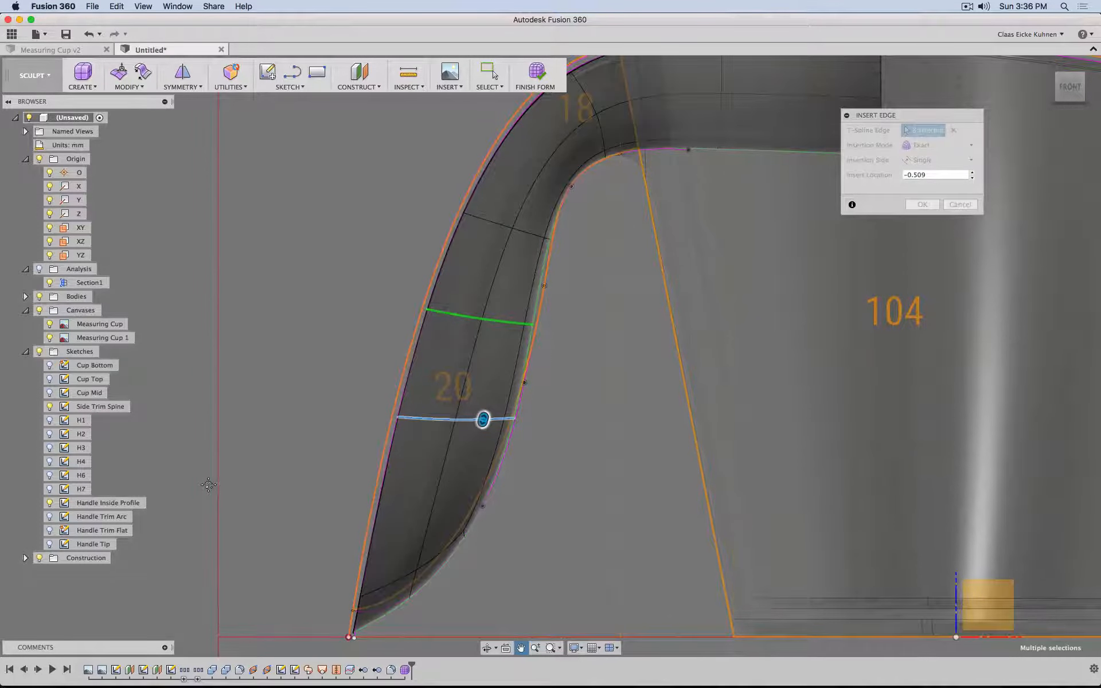
left_click_drag(485, 419, 494, 381)
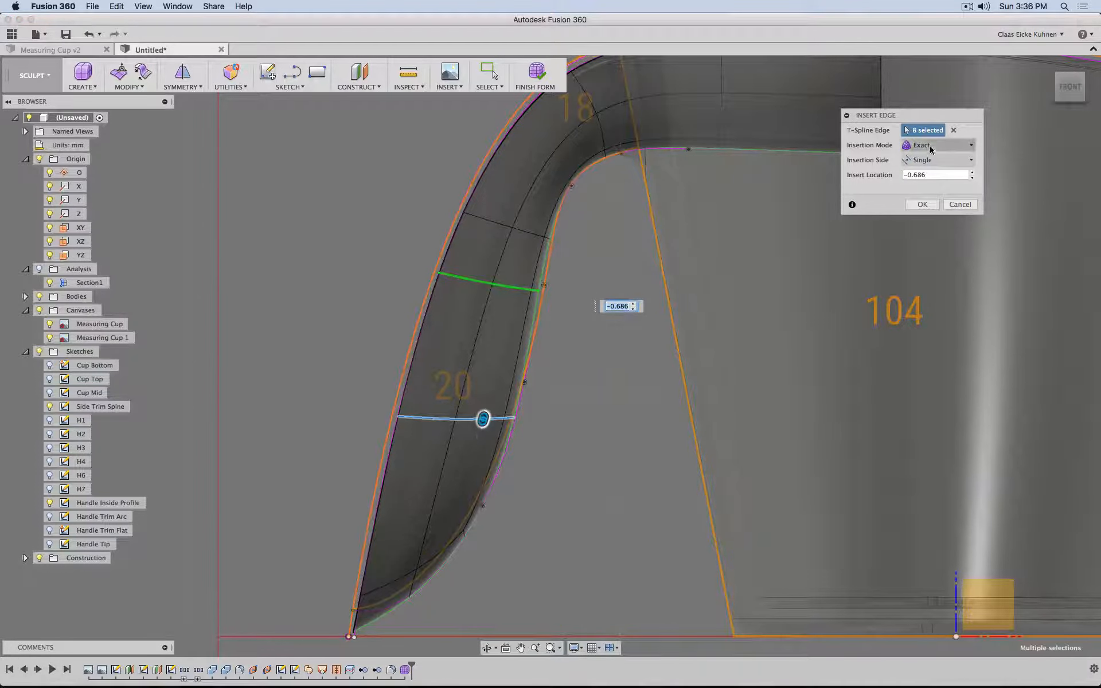
left_click(922, 205)
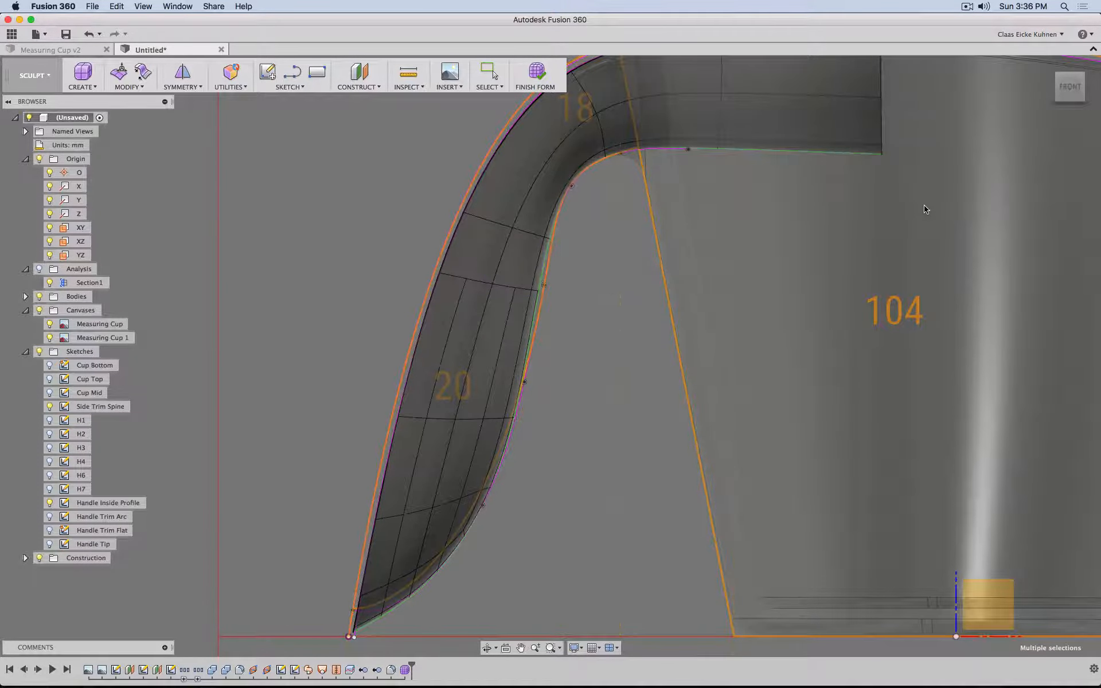
Step: Examine the exact insertion's edges along the handle's arm and undo that insertion
middle_click_drag(598, 332, 565, 335, "shift")
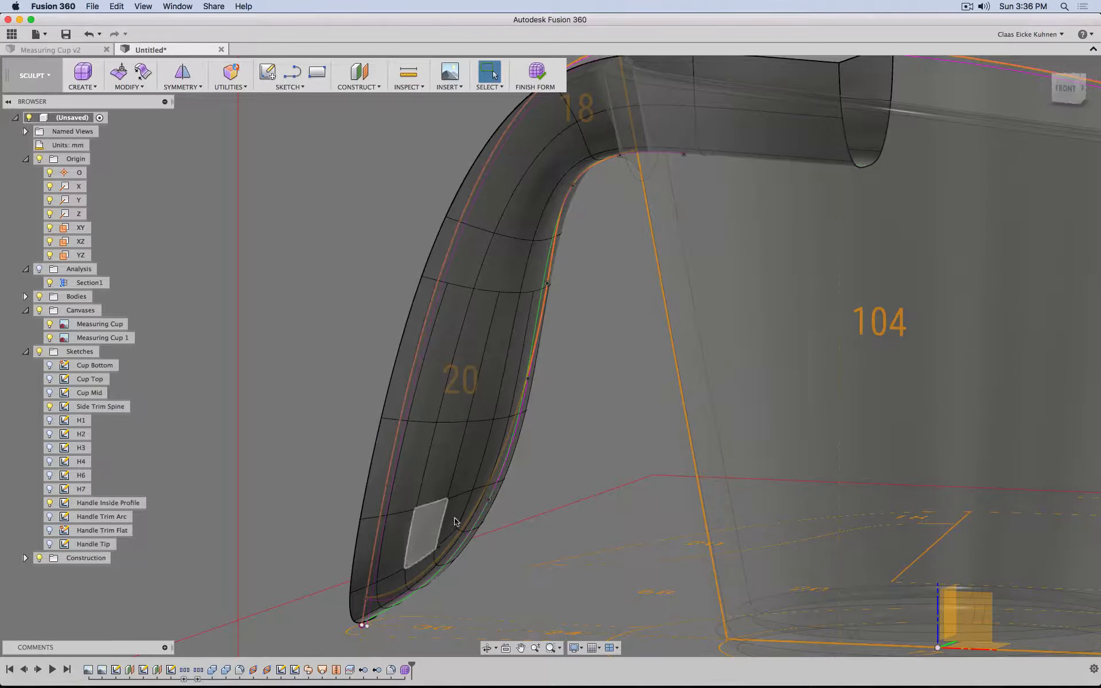
middle_click_drag(455, 521, 610, 397, "shift")
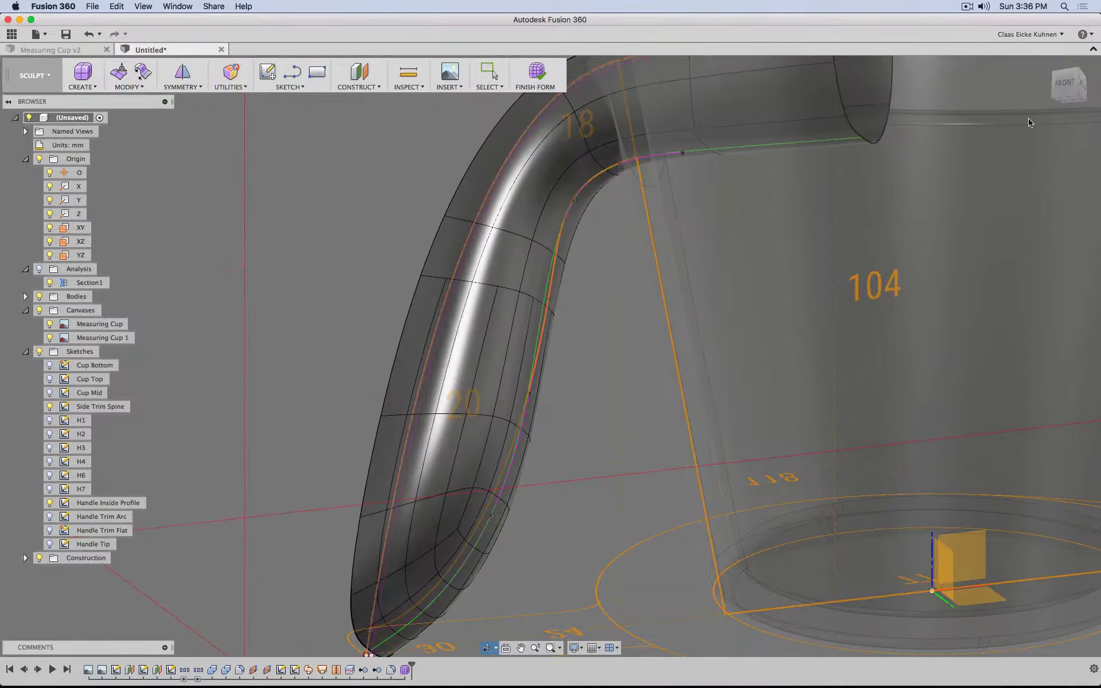
left_click(1068, 86)
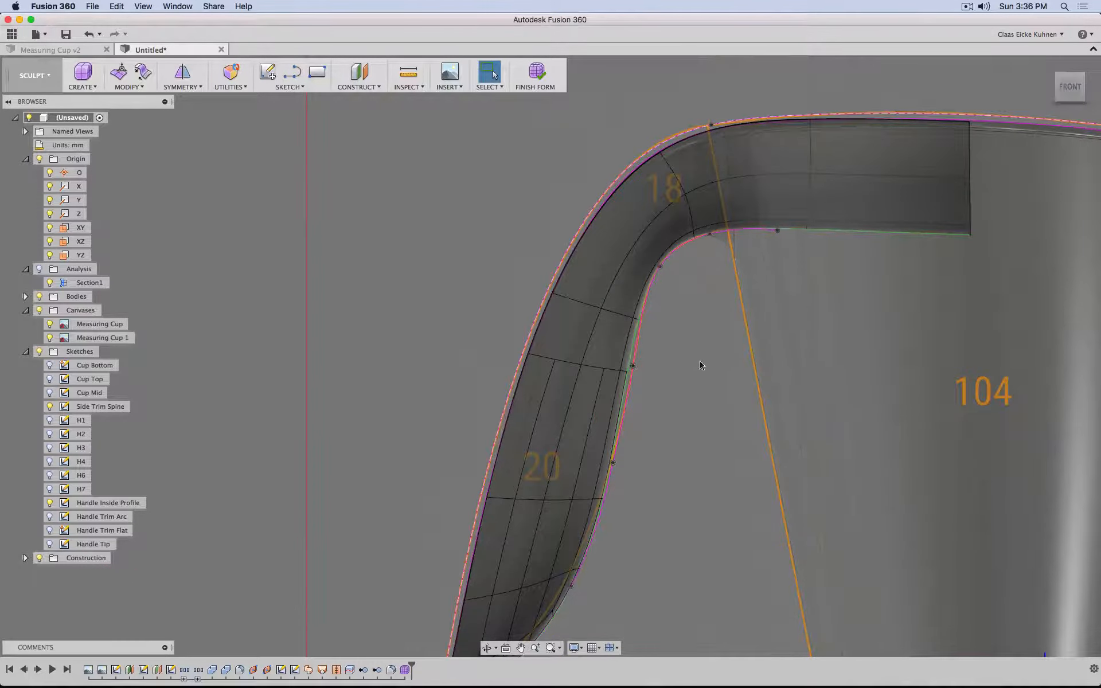
middle_click_drag(701, 365, 633, 378, "shift")
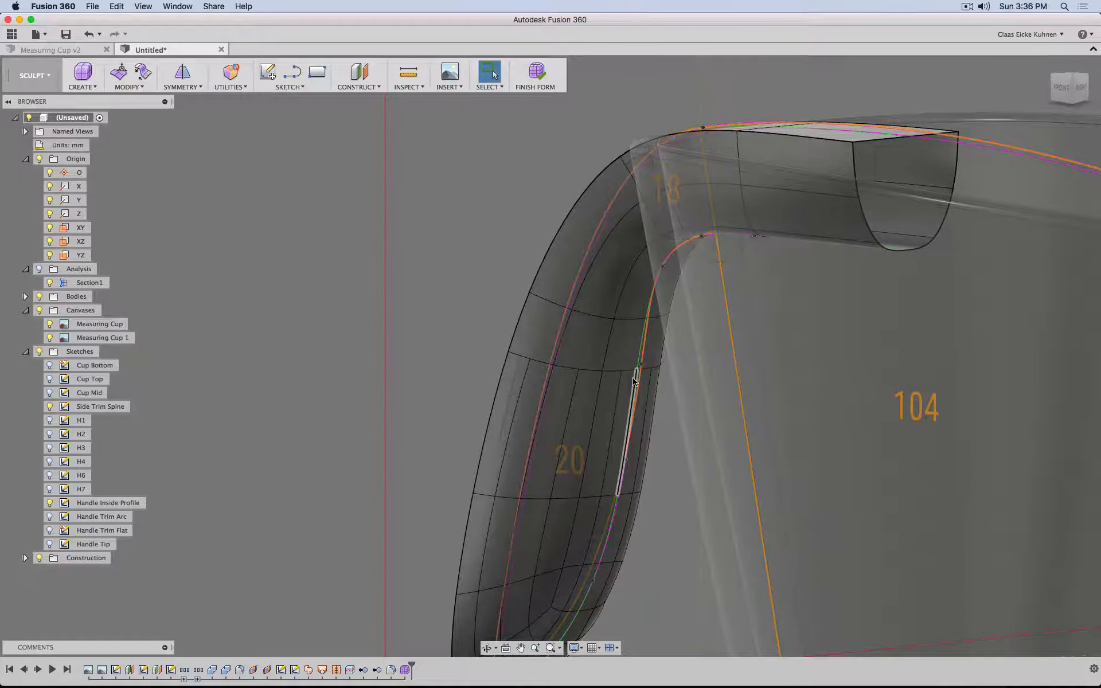
key("super+z")
left_click(129, 87)
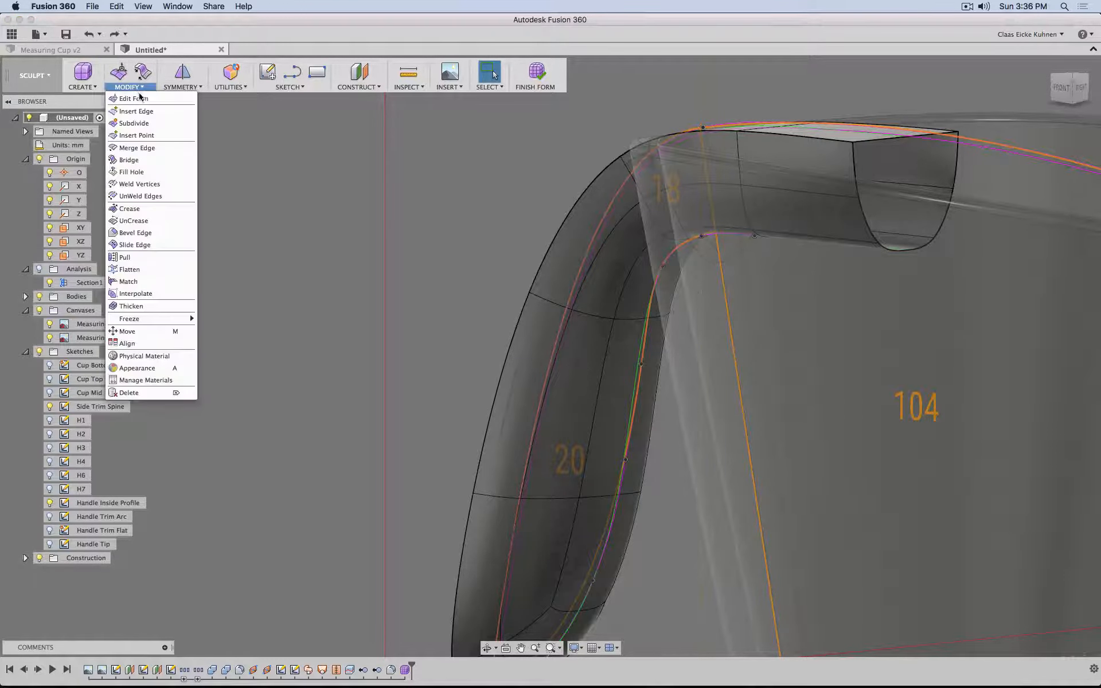
left_click(149, 117)
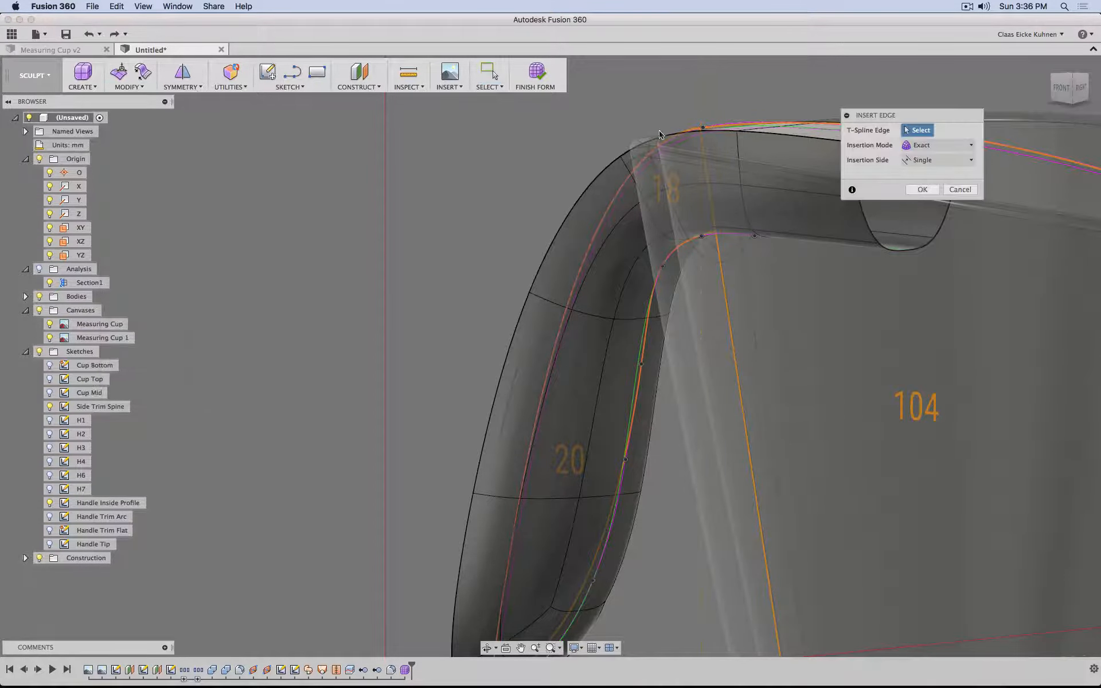
left_click(1065, 87)
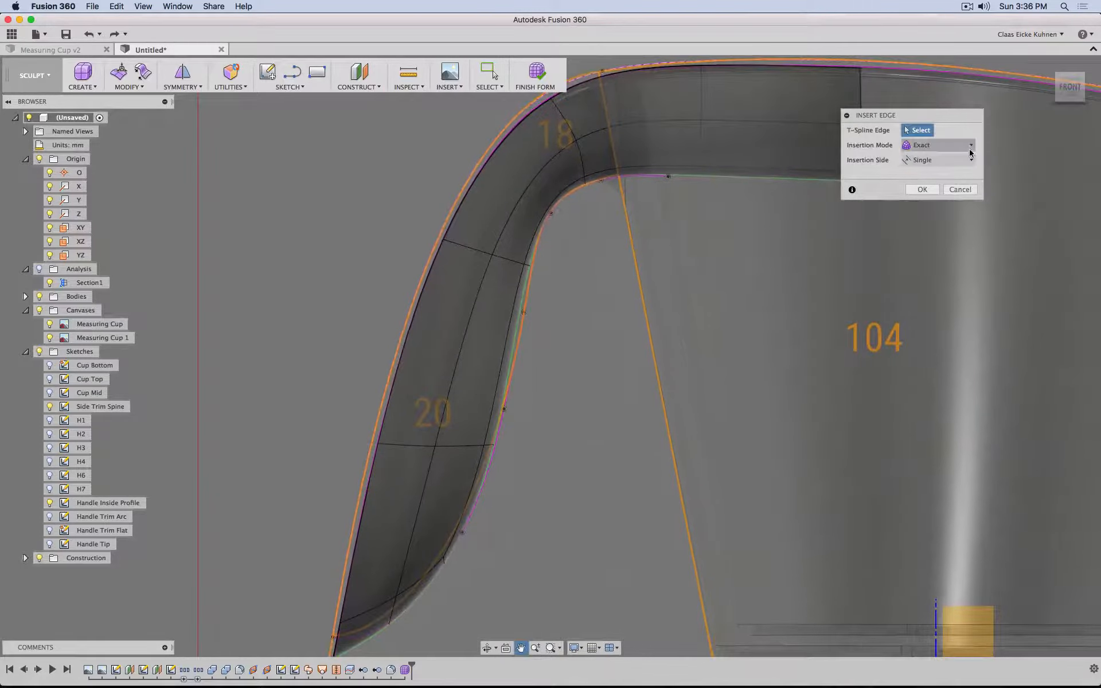
left_click(969, 147)
left_click(925, 160)
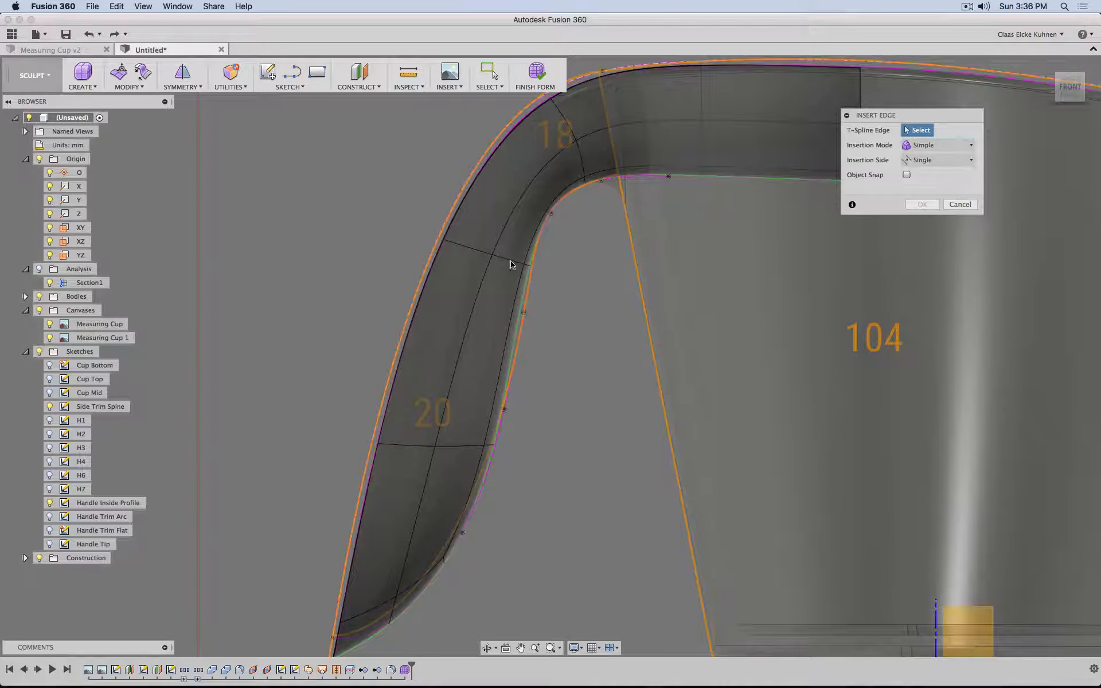
left_click(510, 261)
double_click(510, 259)
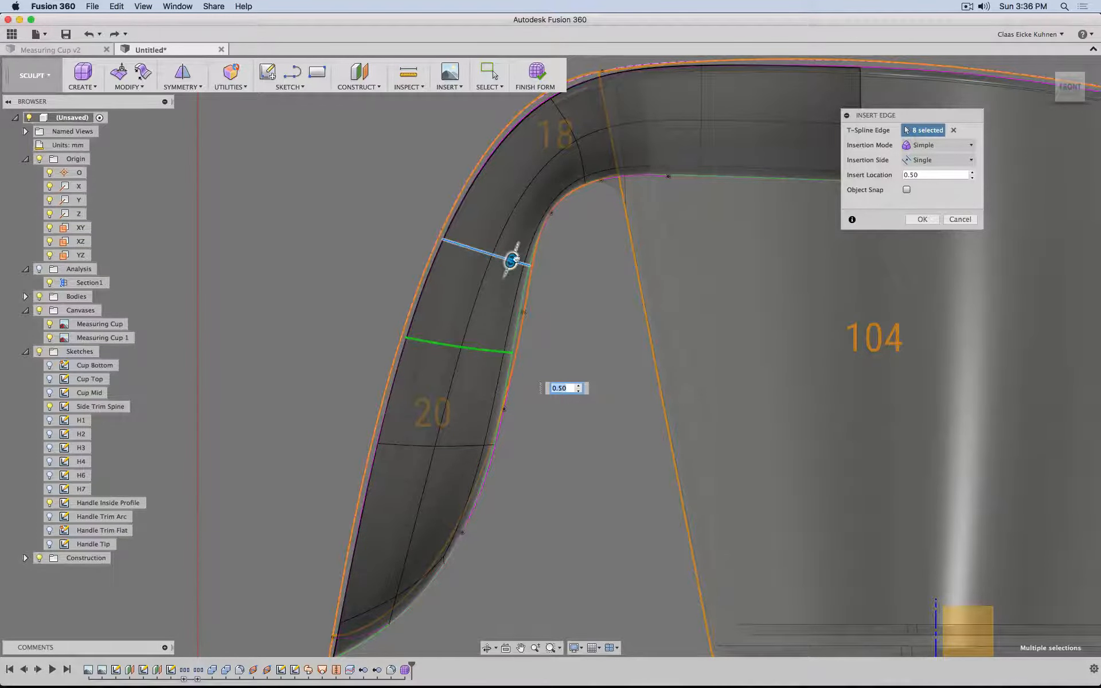
left_click_drag(515, 259, 476, 250)
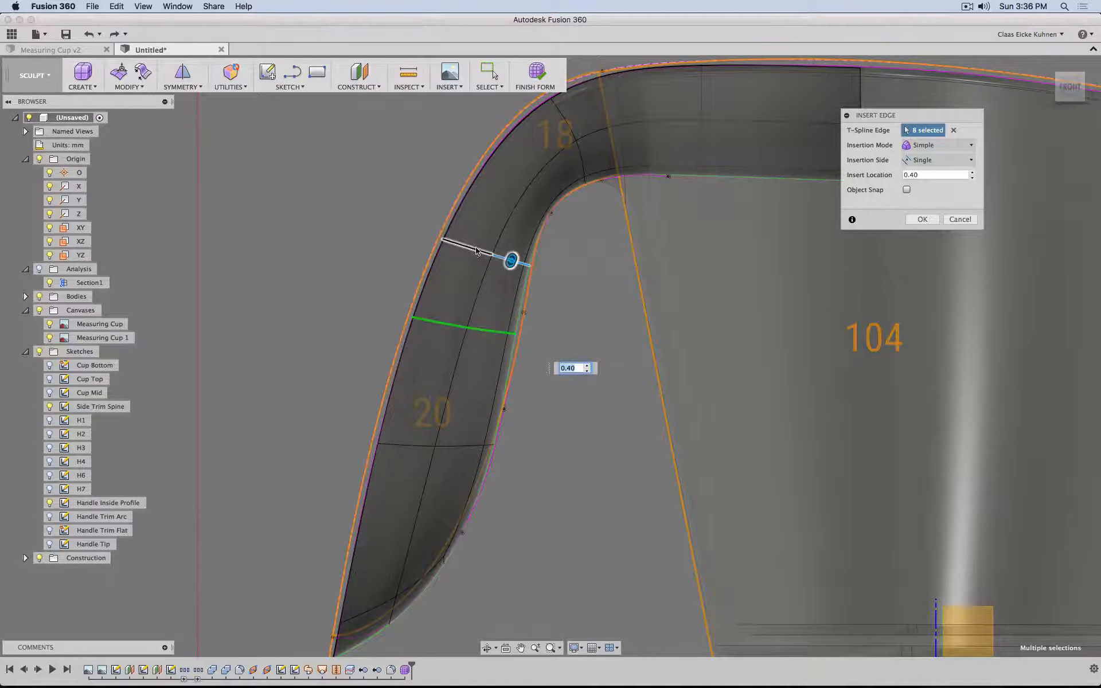
key("Escape")
double_click(462, 447)
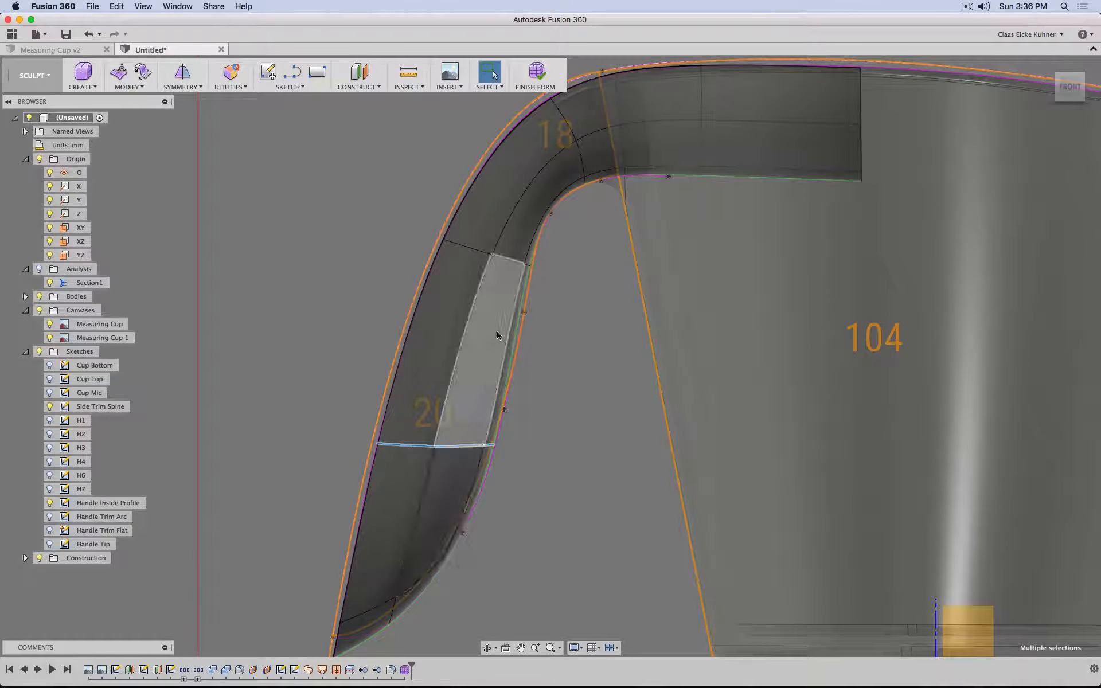
left_click(264, 203)
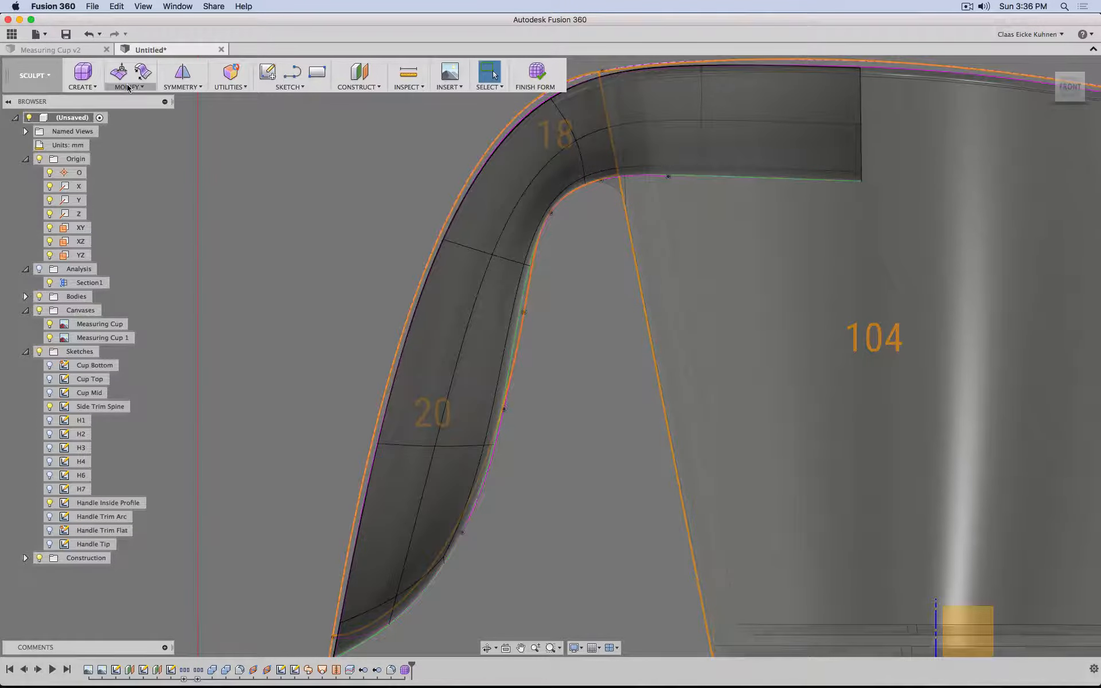
Step: Insert a single simple edge loop below the arm's upper loop at insert location 0.311
left_click(128, 85)
left_click(136, 111)
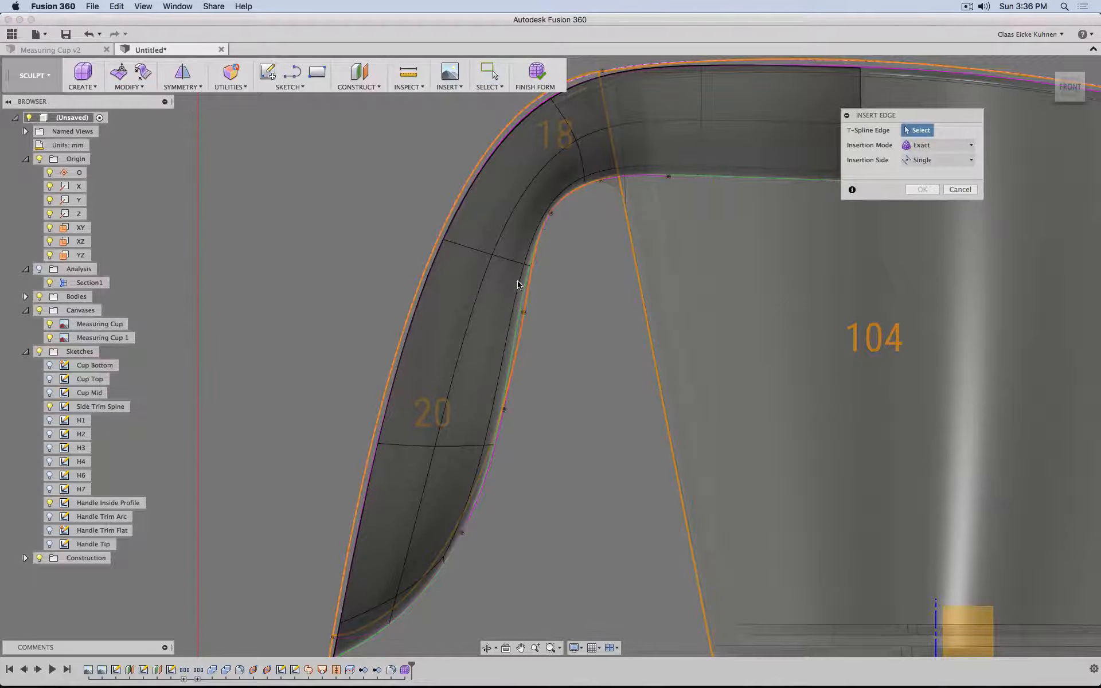
double_click(514, 264)
left_click_drag(515, 259, 524, 227)
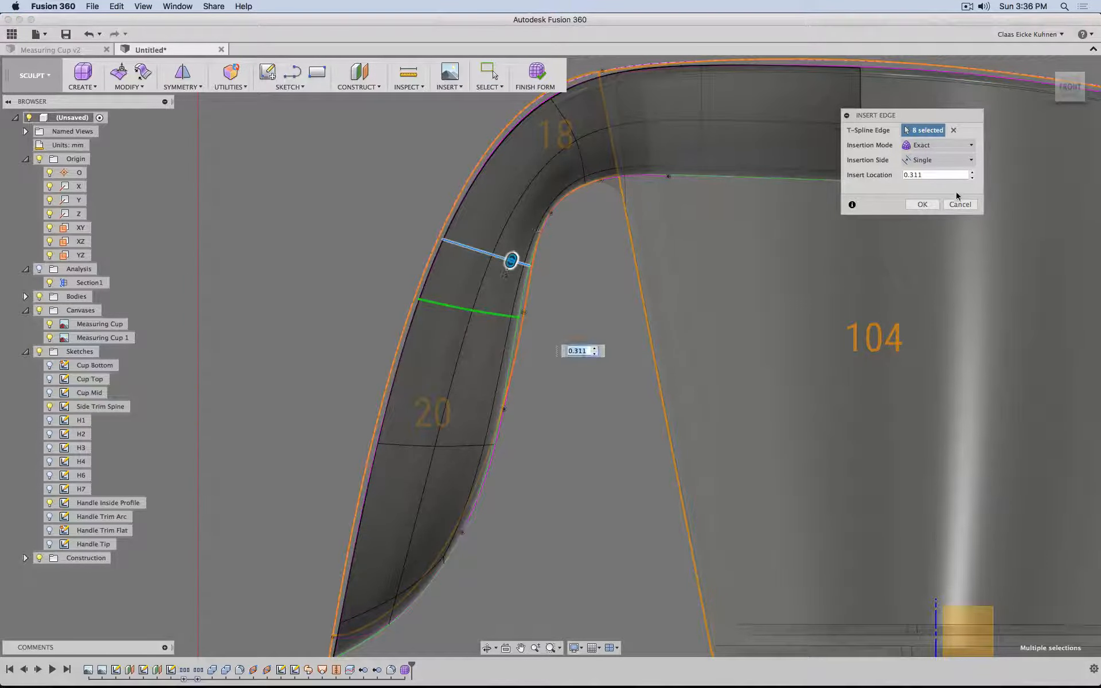
left_click(938, 146)
left_click(942, 161)
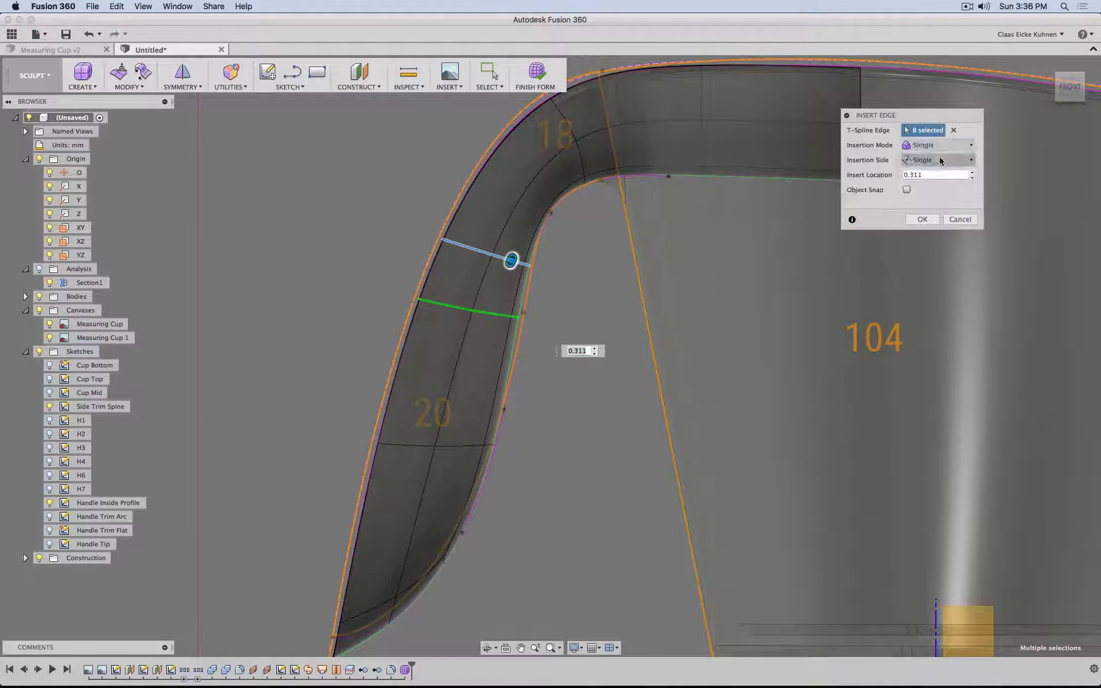
left_click(922, 220)
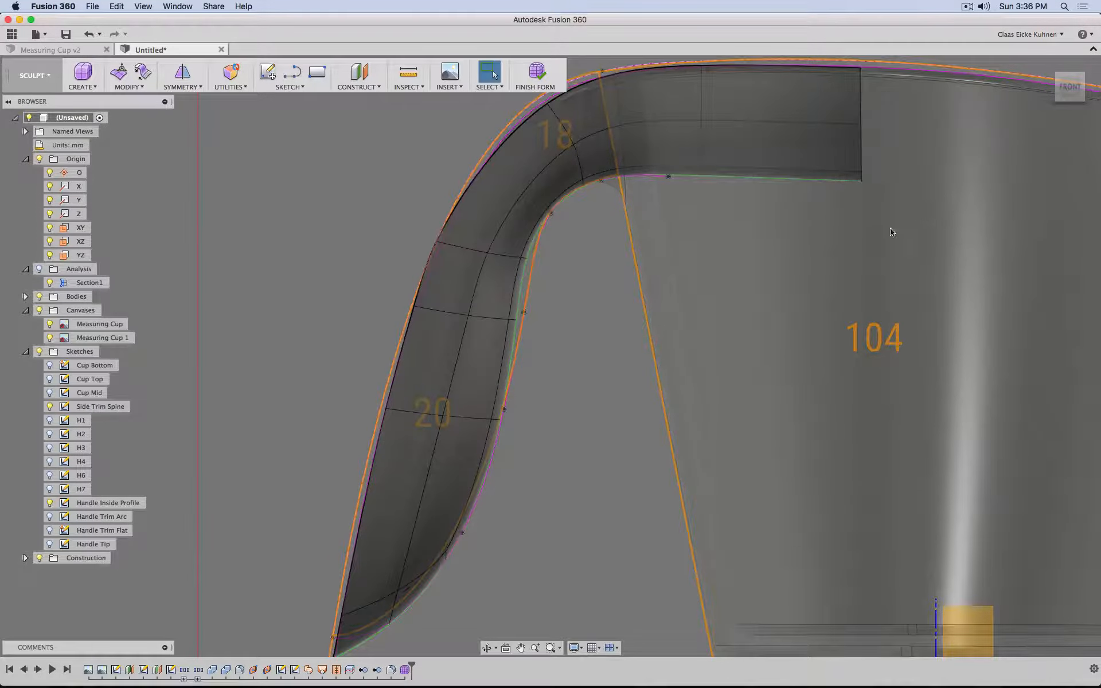
Step: Move the arm's upper edge loop about 4.1 mm toward the cup and 6.0 mm up to match the outer profile
scroll(569, 235, "up", 1)
middle_click_drag(569, 234, 589, 303)
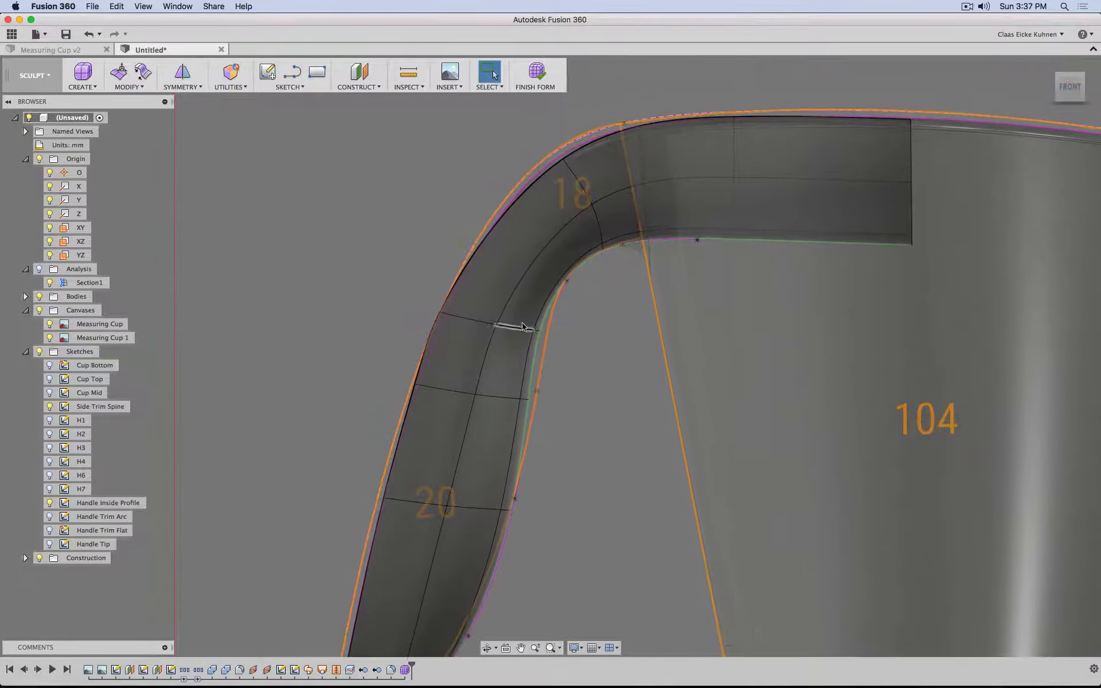
double_click(512, 329)
left_click(119, 73)
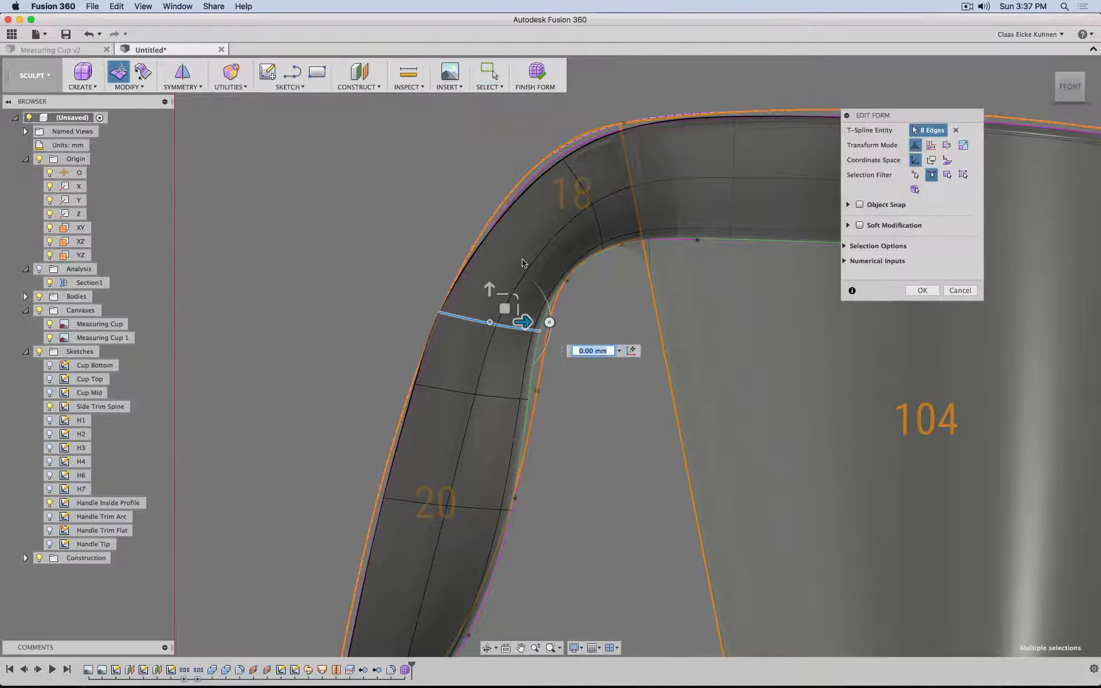
left_click_drag(512, 300, 533, 270)
Step: Shift the inner edge of the newly inserted loop slightly toward the cup to fit the inside profile
scroll(550, 399, "up", 3)
scroll(551, 399, "up", 2)
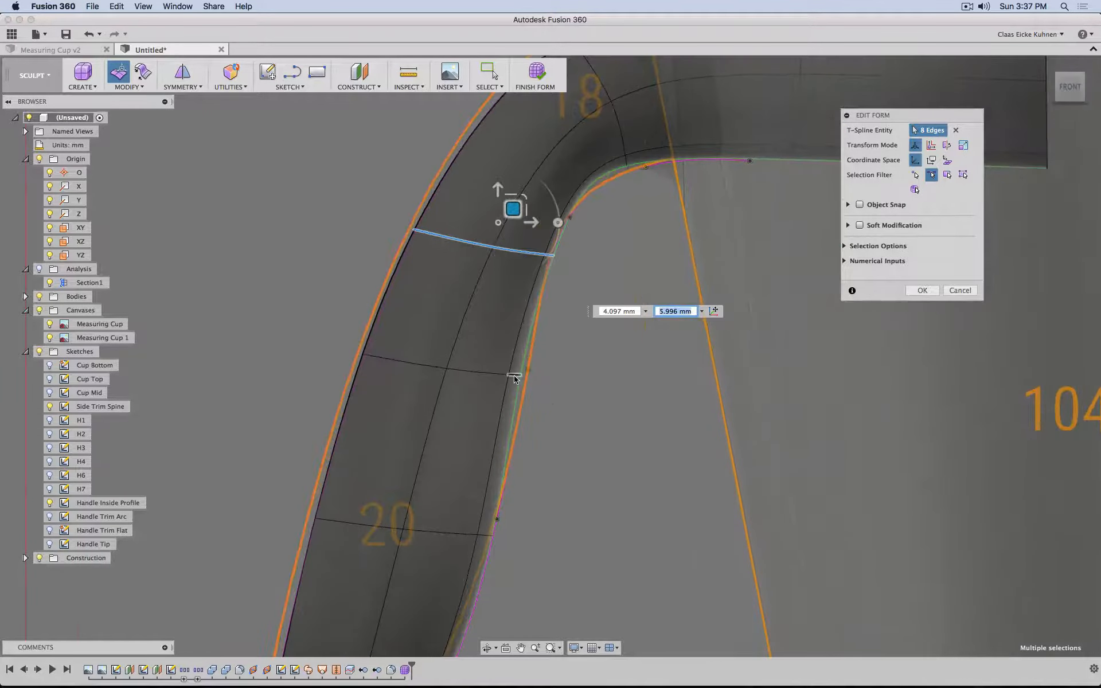
left_click(516, 377)
left_click_drag(529, 363, 540, 366)
middle_click_drag(550, 499, 572, 334)
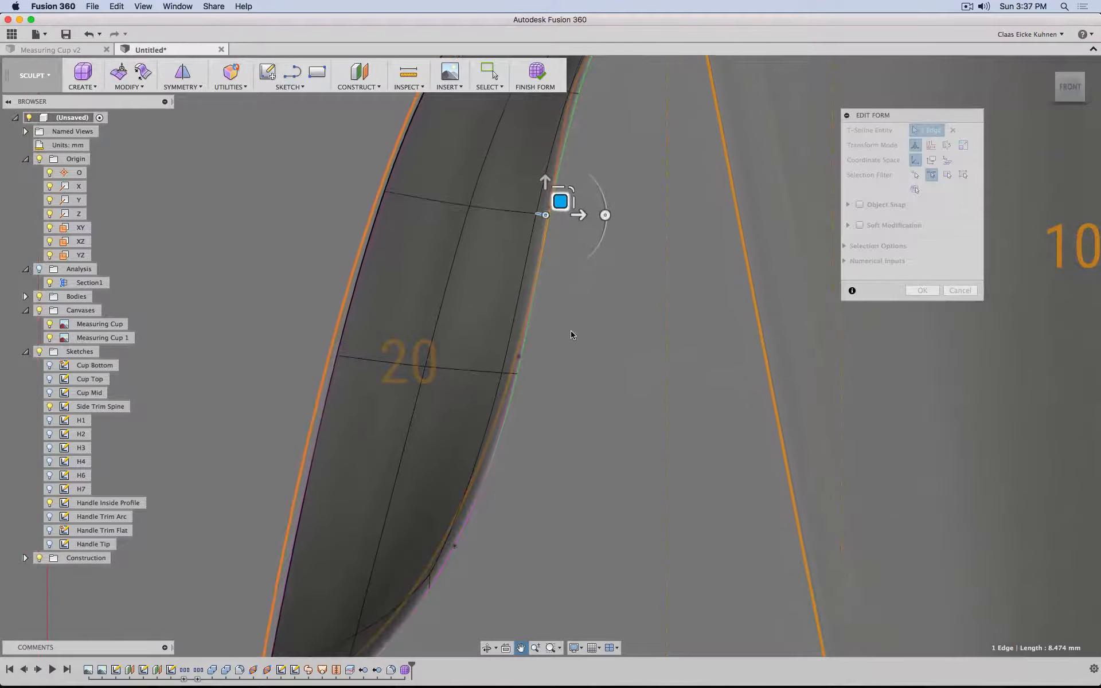
left_click(514, 379)
Step: Switch to box display and move the bend loop's two middle vertices about 1.8 mm away from the cup and 1.5 mm down
middle_click_drag(600, 275, 576, 428)
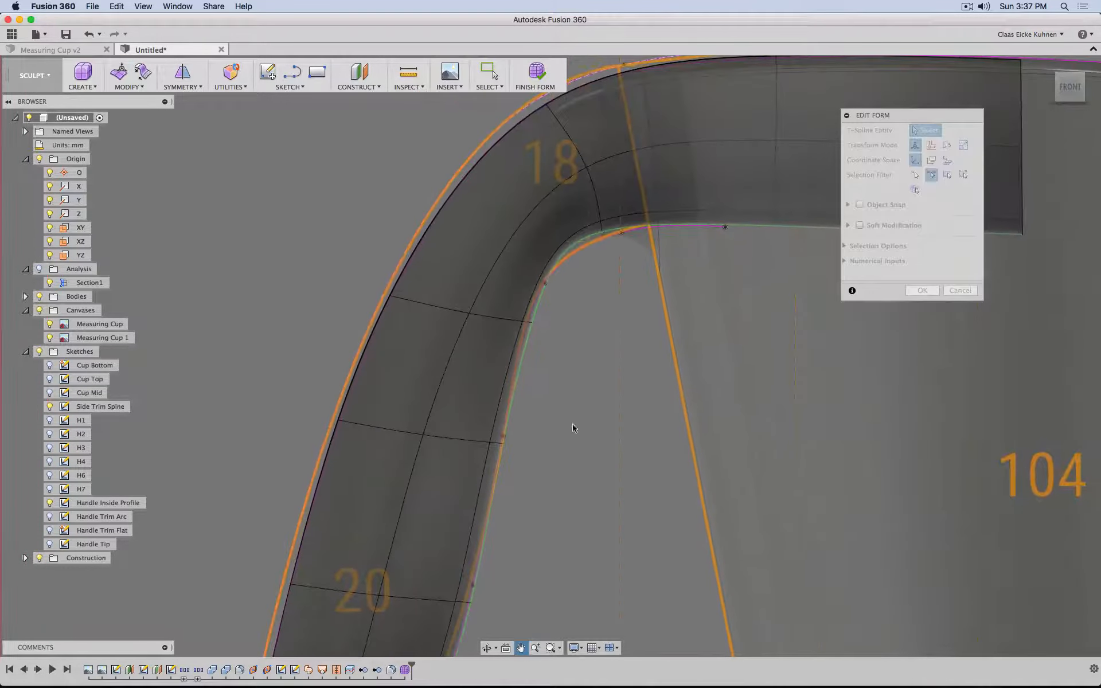
middle_click_drag(591, 349, 569, 402)
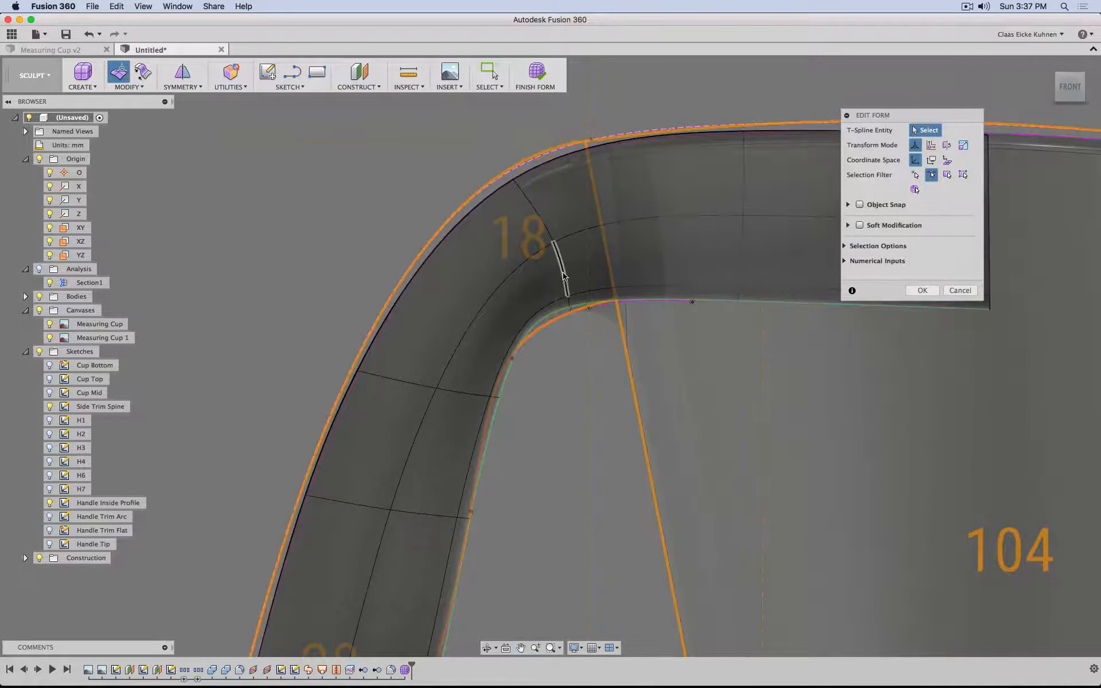
double_click(564, 278)
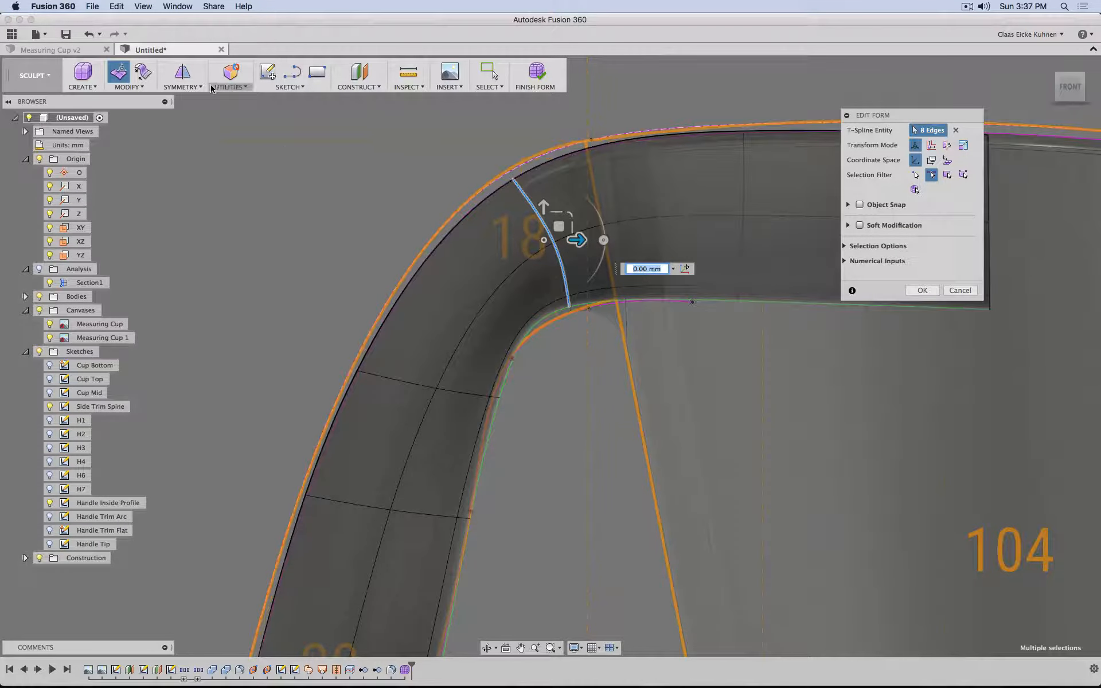
key("alt+1")
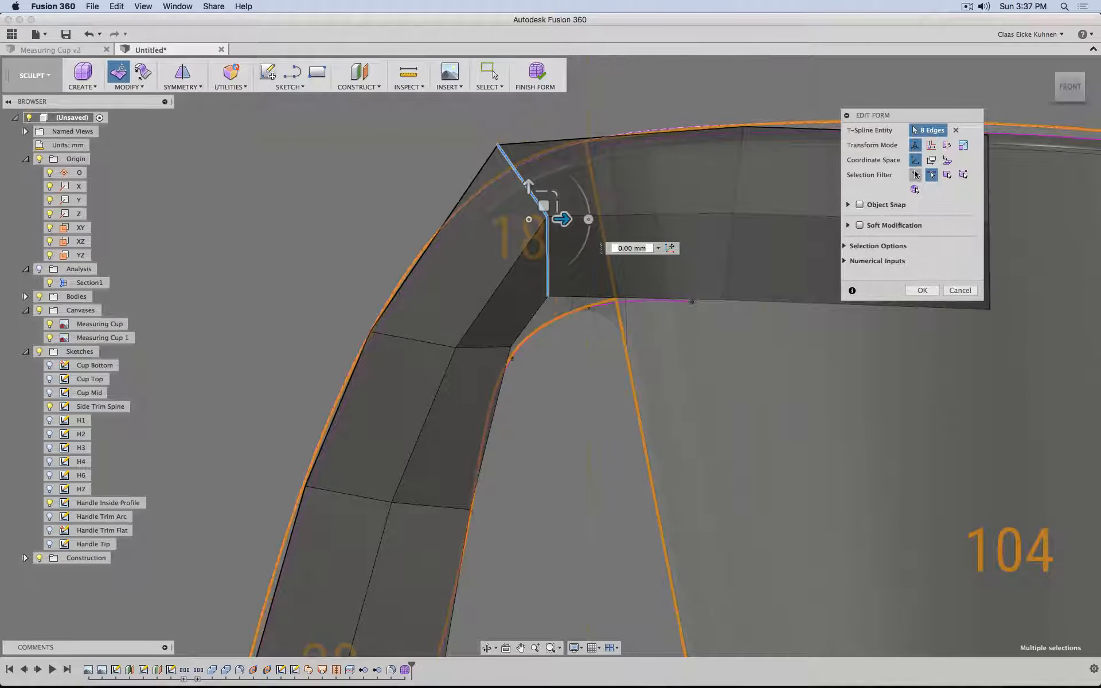
left_click(916, 175)
left_click(594, 430)
left_click_drag(570, 201, 542, 220)
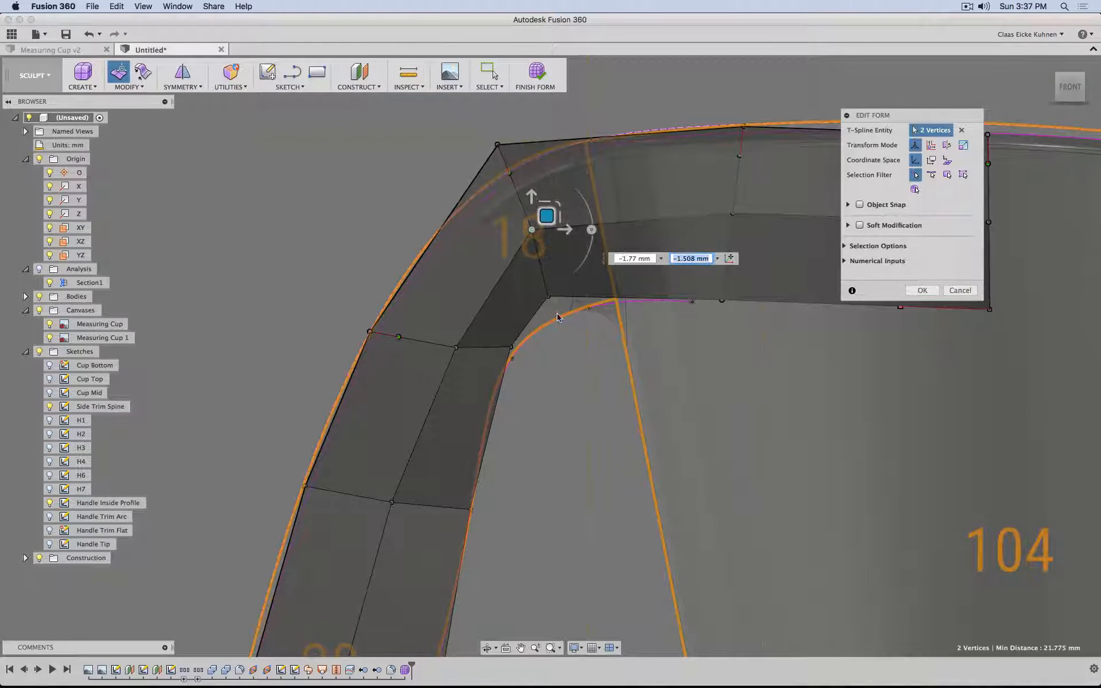
Step: Move the bend loop's inner vertices about 0.9 mm toward the cup and 1.8 mm down, and return to smooth display
left_click(577, 349)
left_click_drag(555, 320, 571, 302)
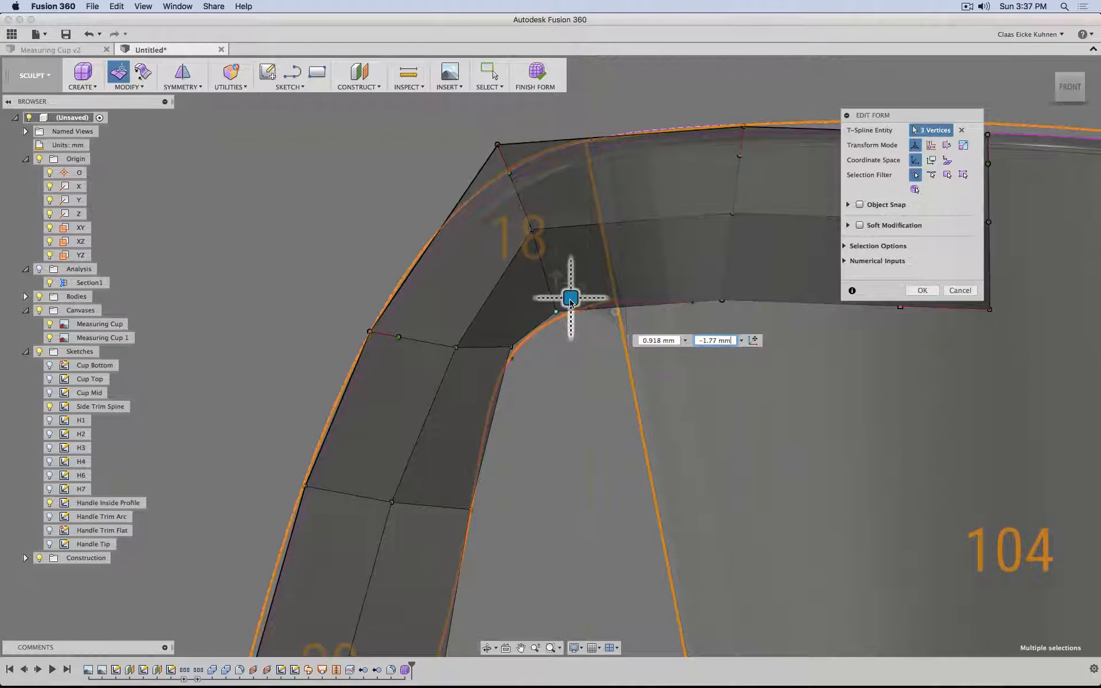
key("Return")
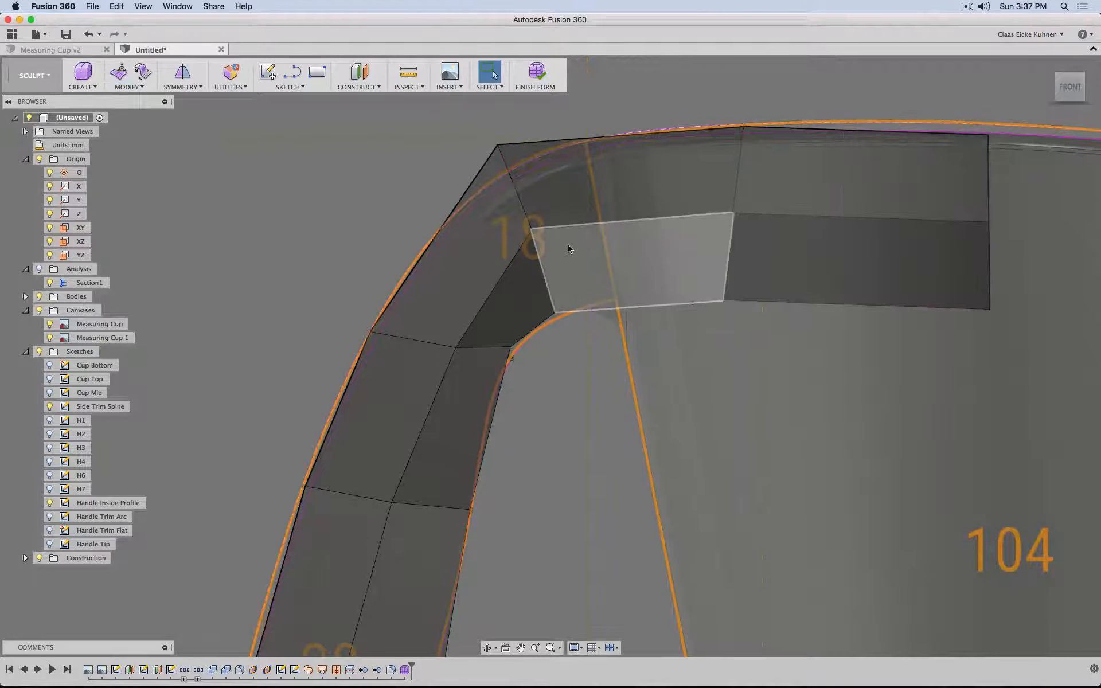
left_click(571, 247)
key("ctrl+3")
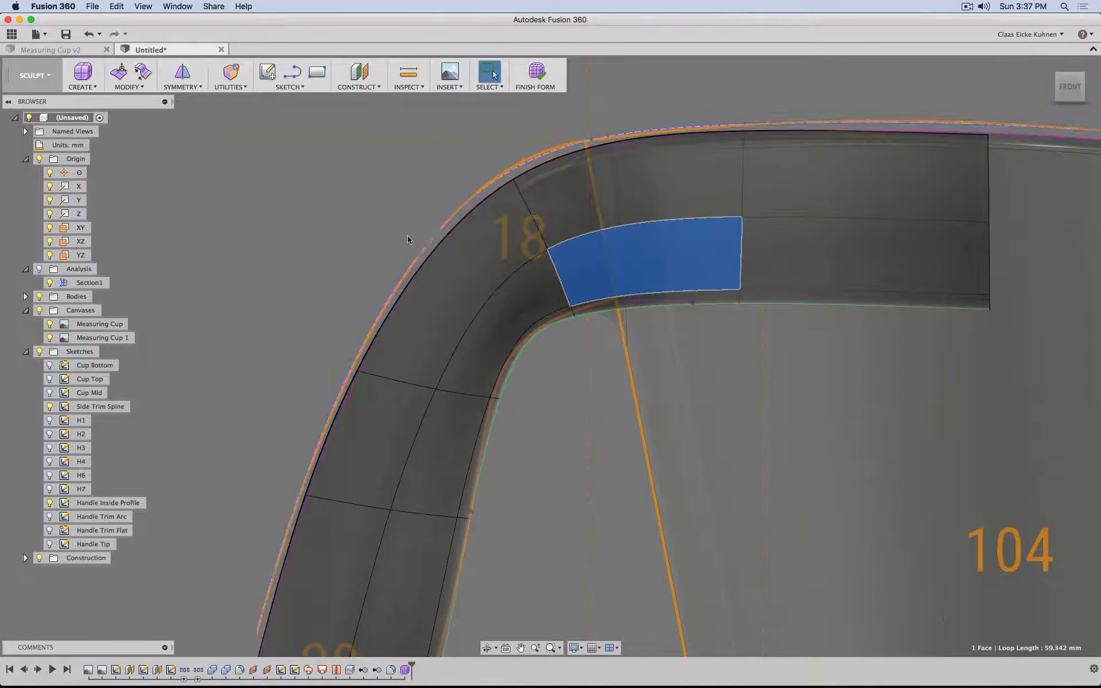
Step: Shift the inner face of the handle's bend slightly away from the cup to match the inside profile sketch
double_click(523, 205)
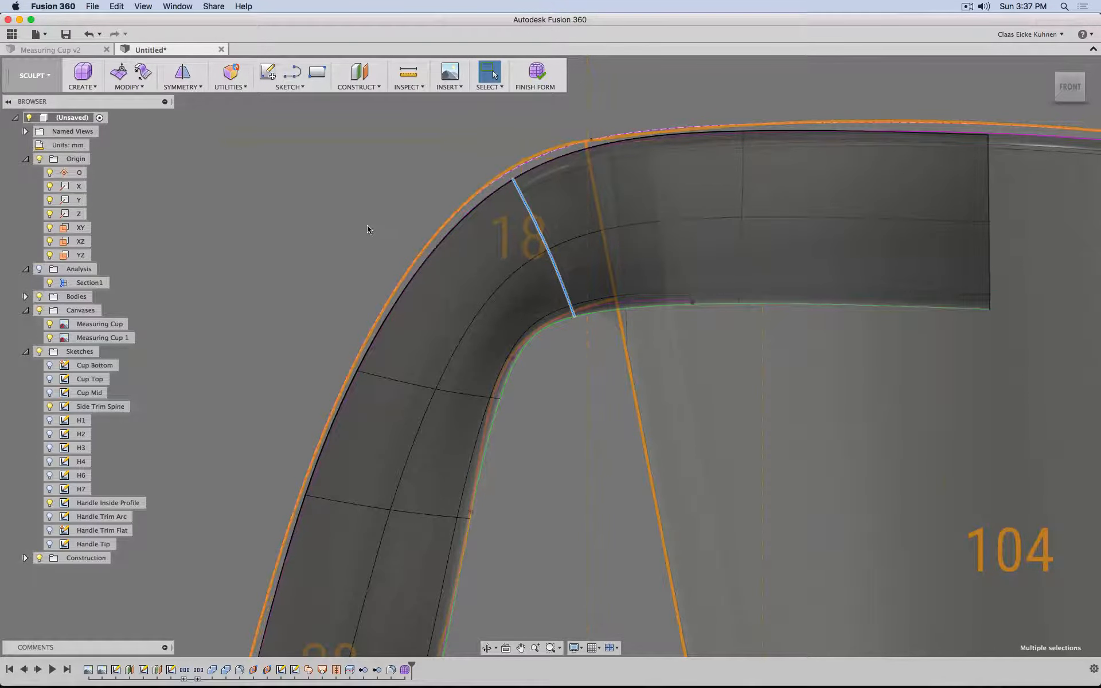
scroll(497, 395, "up", 5)
left_click(486, 395)
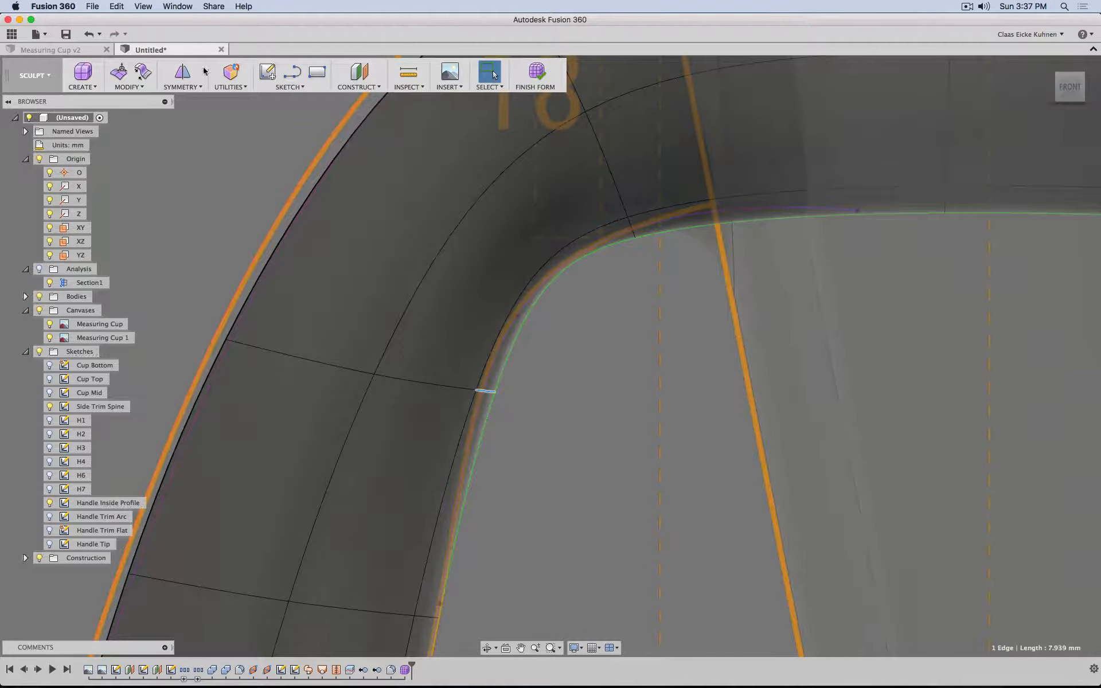
left_click(120, 77)
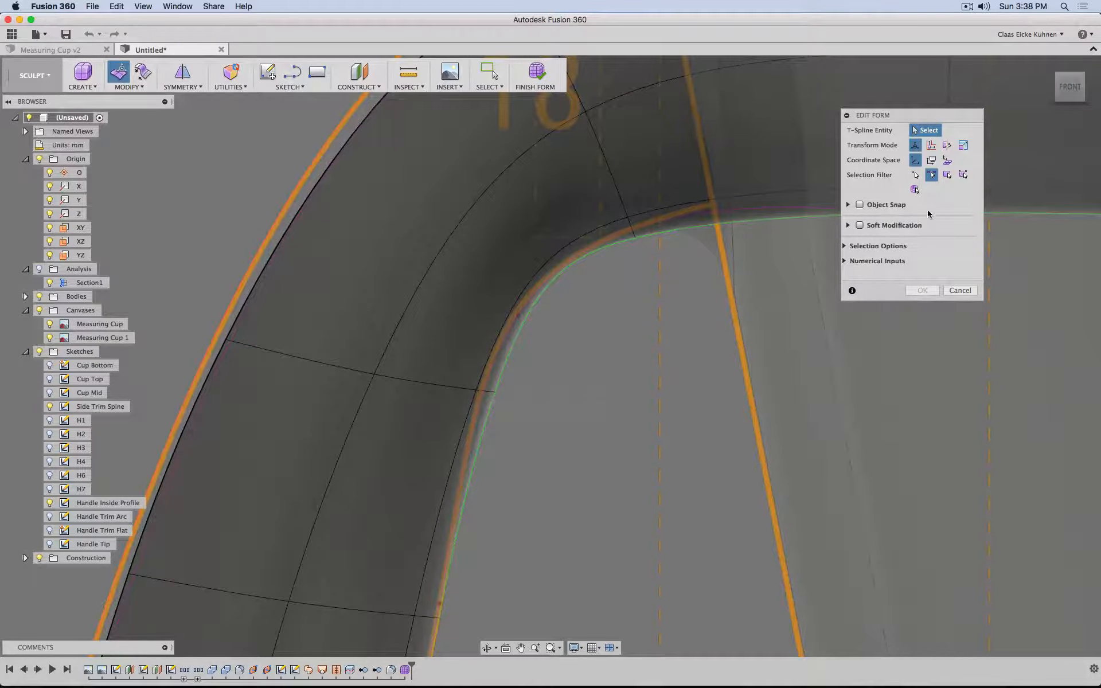
left_click(947, 175)
left_click(522, 313)
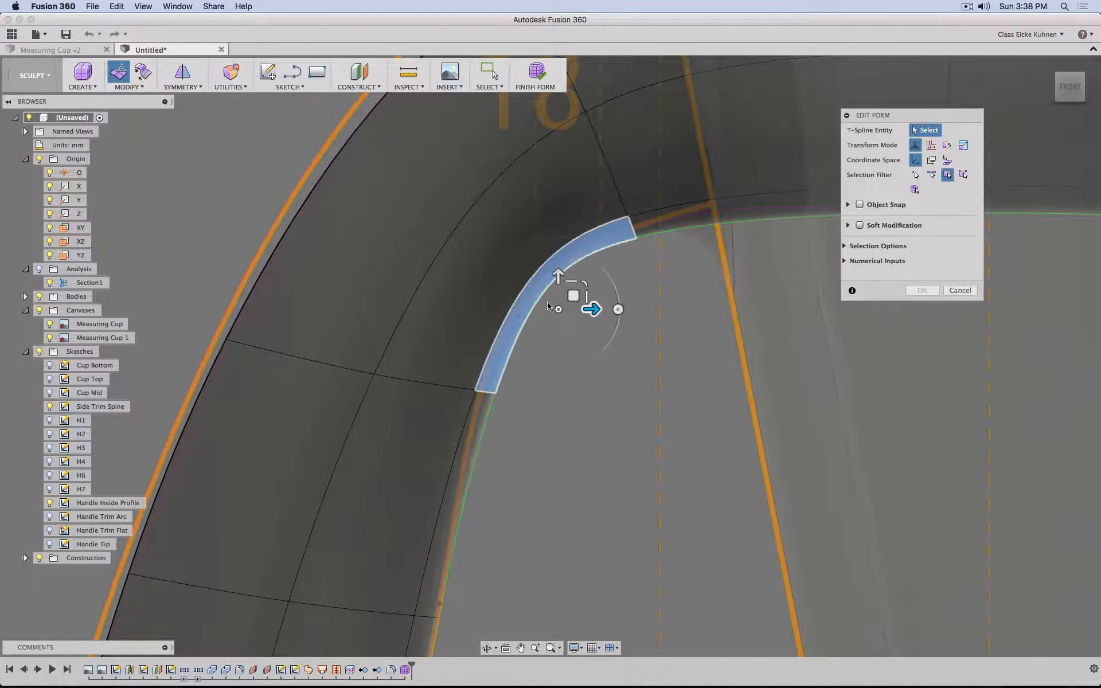
left_click_drag(574, 295, 561, 296)
Step: Raise the underside face at the arm's cup end slightly
middle_click_drag(642, 300, 380, 443)
scroll(587, 422, "up", 1)
scroll(587, 422, "down", 3)
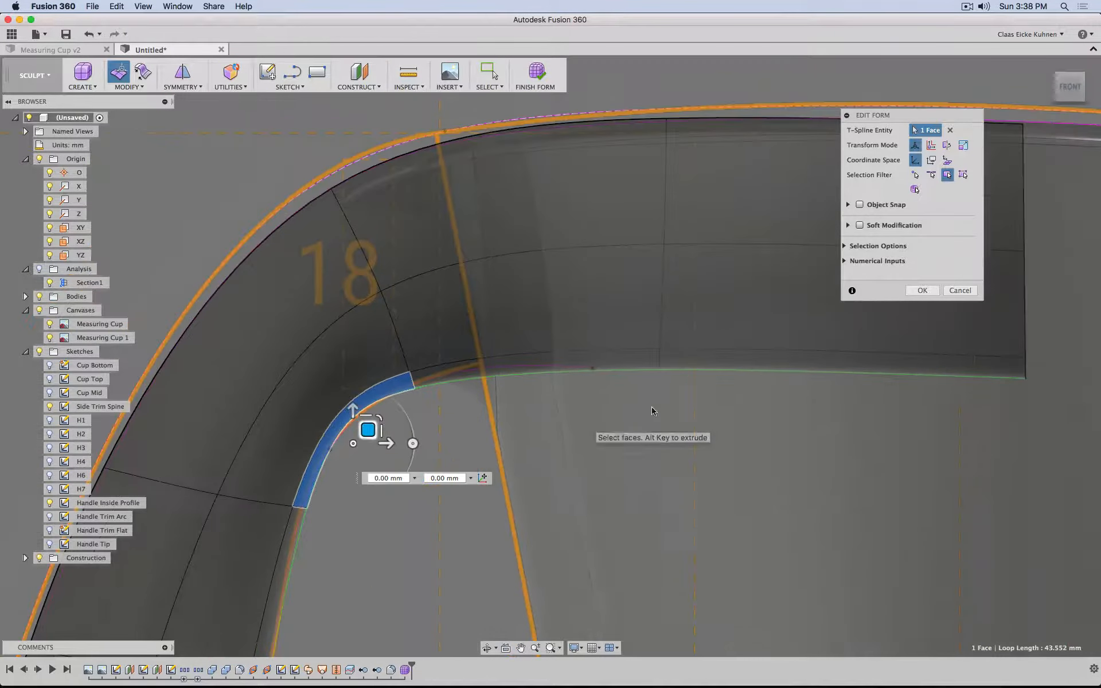
left_click(779, 358)
left_click_drag(841, 328, 838, 298)
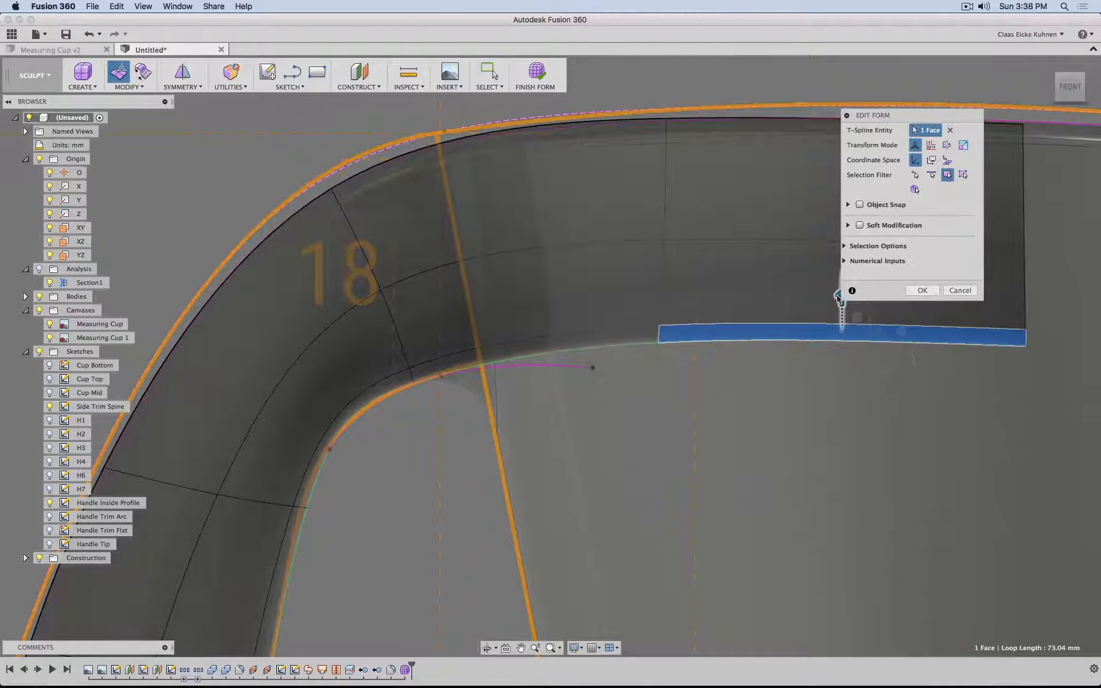
Step: Examine how the grip's inner faces follow the inside profile down to the handle's lower end
middle_click_drag(322, 554, 411, 314)
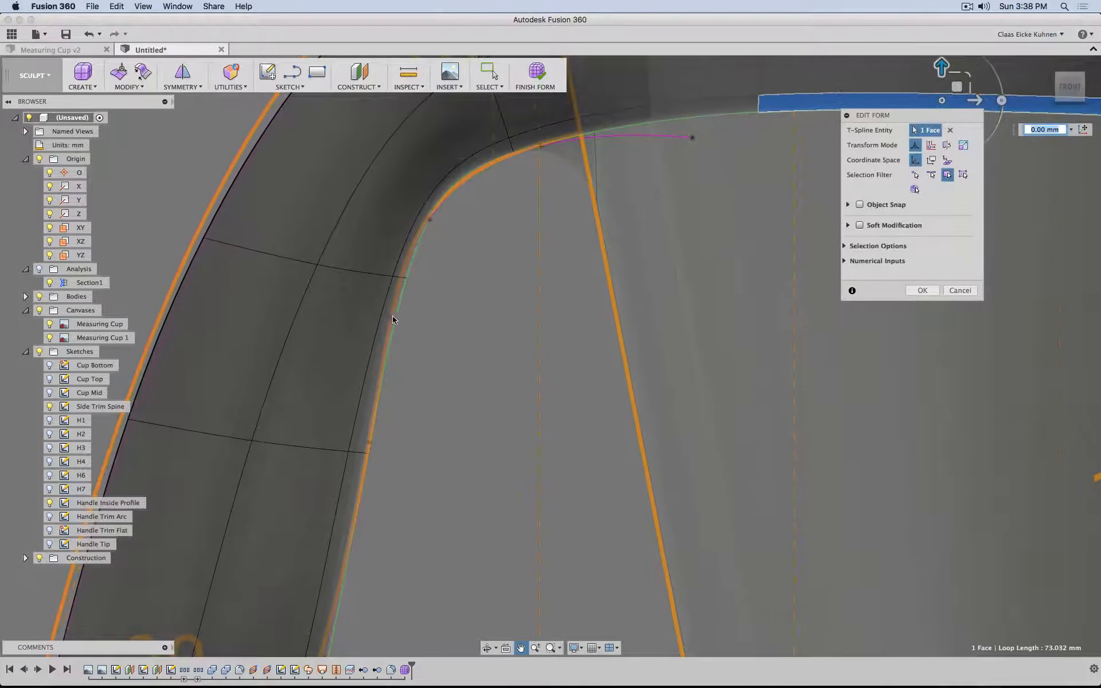
left_click(387, 322)
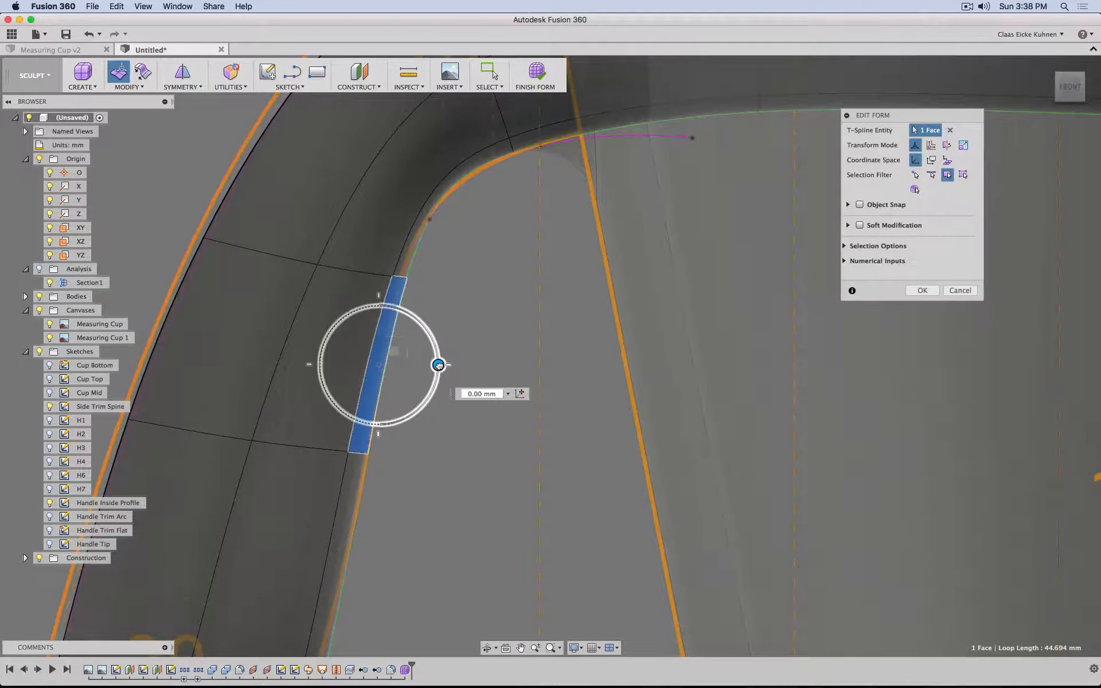
left_click(438, 365)
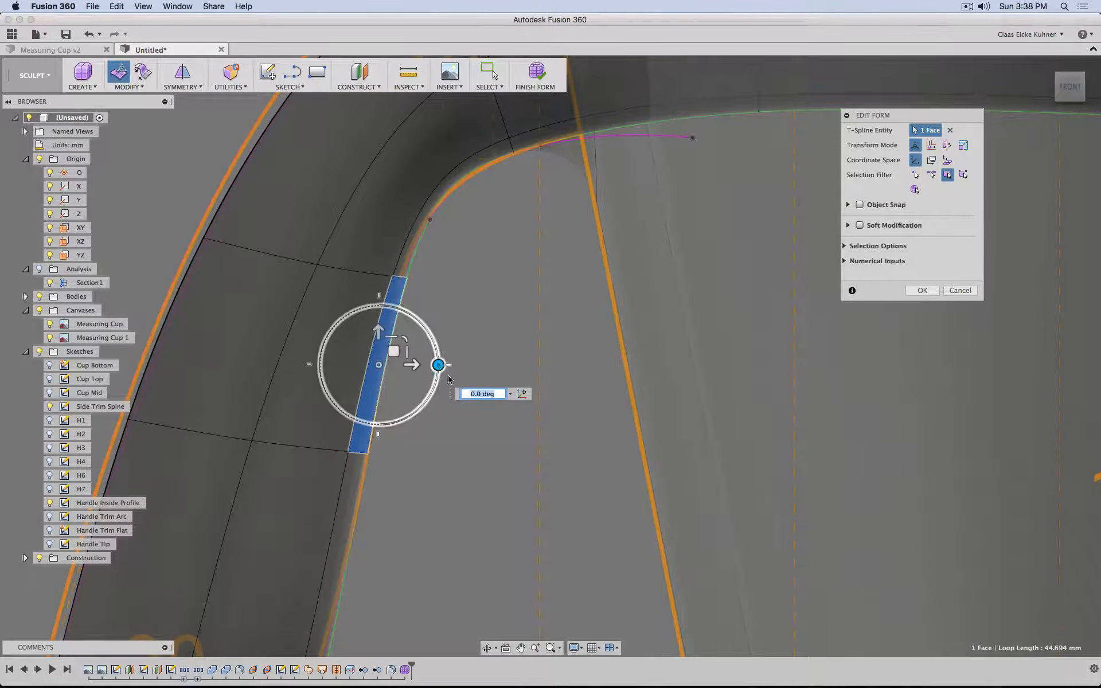
middle_click_drag(505, 342, 574, 82)
middle_click_drag(366, 592, 512, 424)
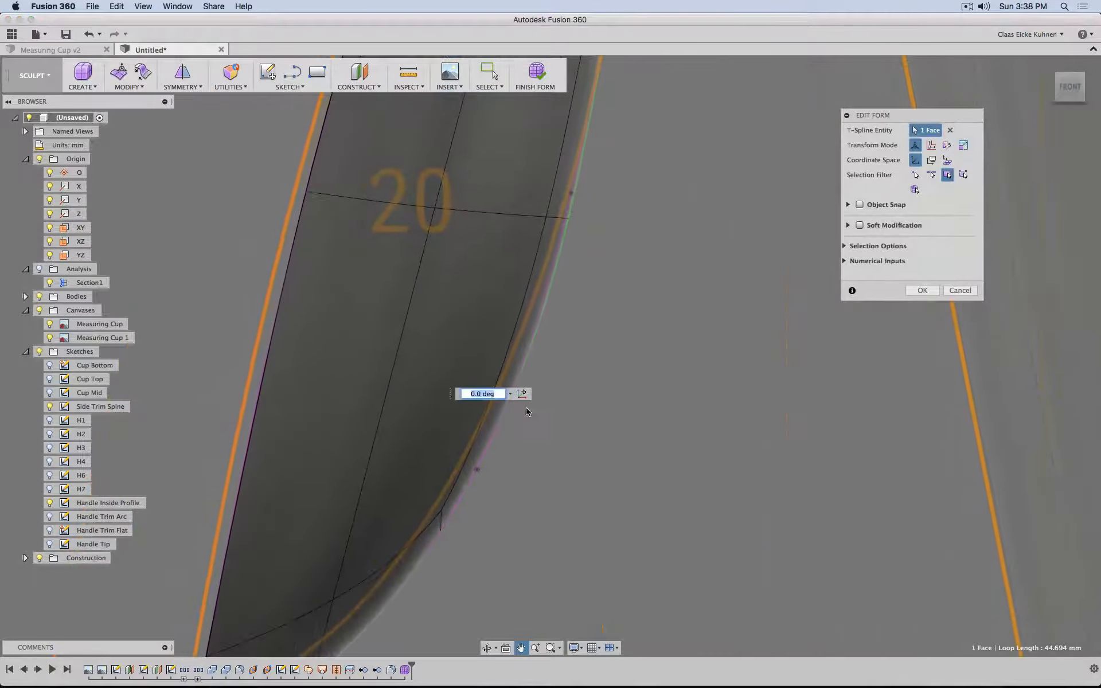
left_click(484, 428)
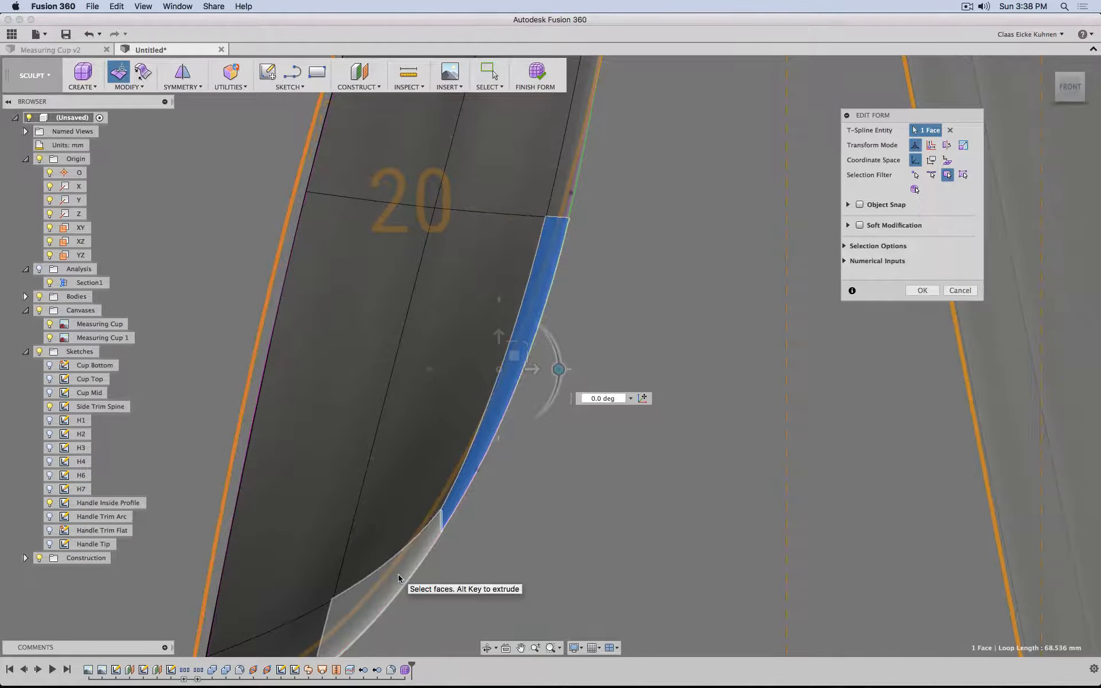
left_click(399, 575, "shift")
scroll(562, 585, "down", 5)
scroll(620, 482, "down", 6)
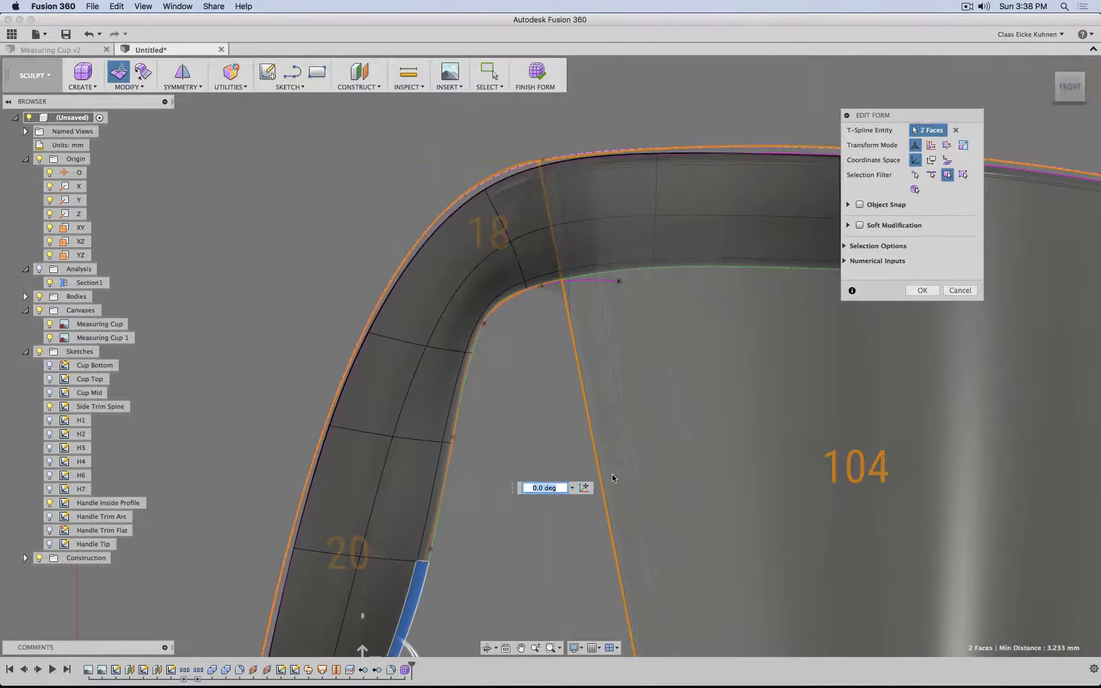
middle_click_drag(739, 437, 695, 442, "shift")
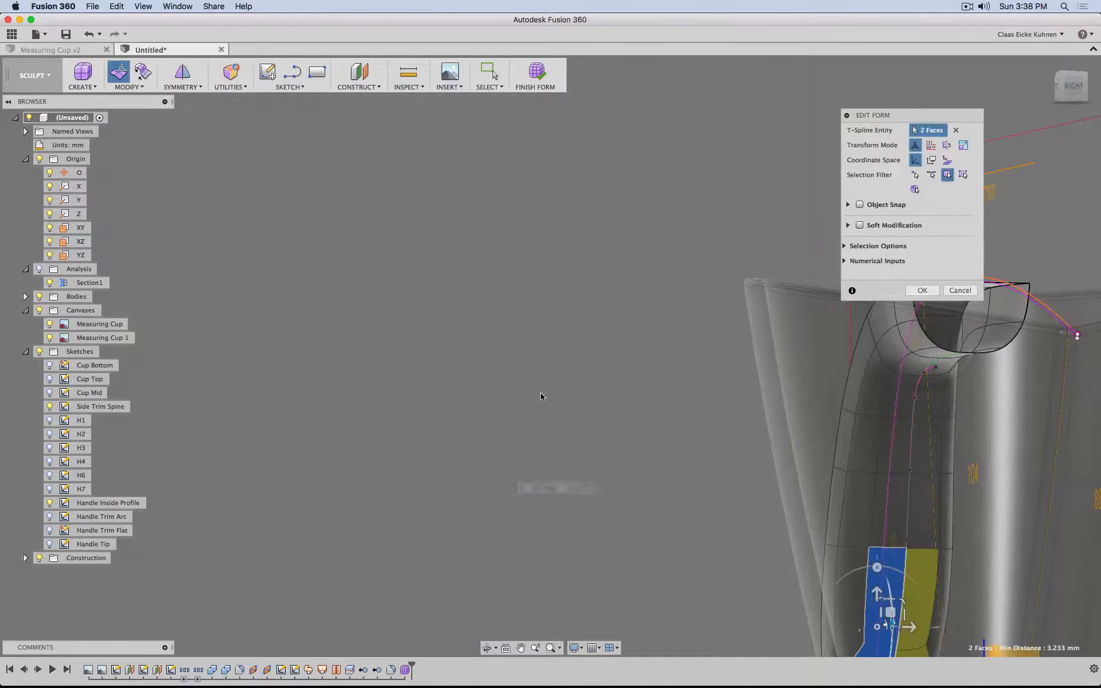
middle_click_drag(541, 396, 452, 398)
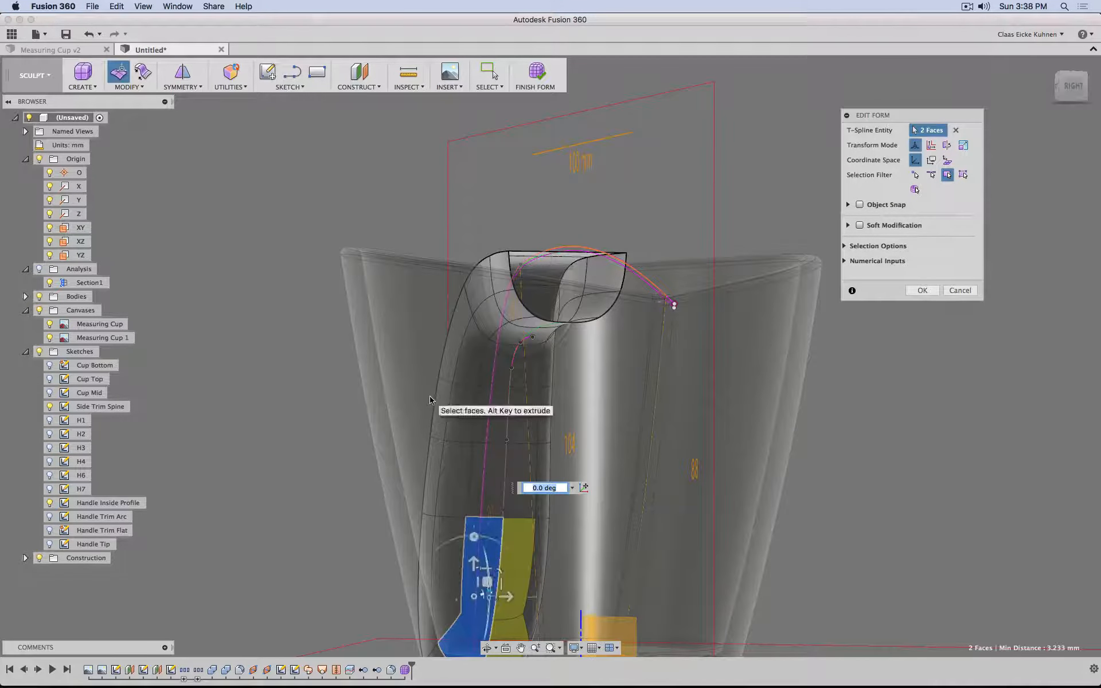
Step: Limit Edit Form selection to edges and clear the selected entities on the grip
left_click(932, 175)
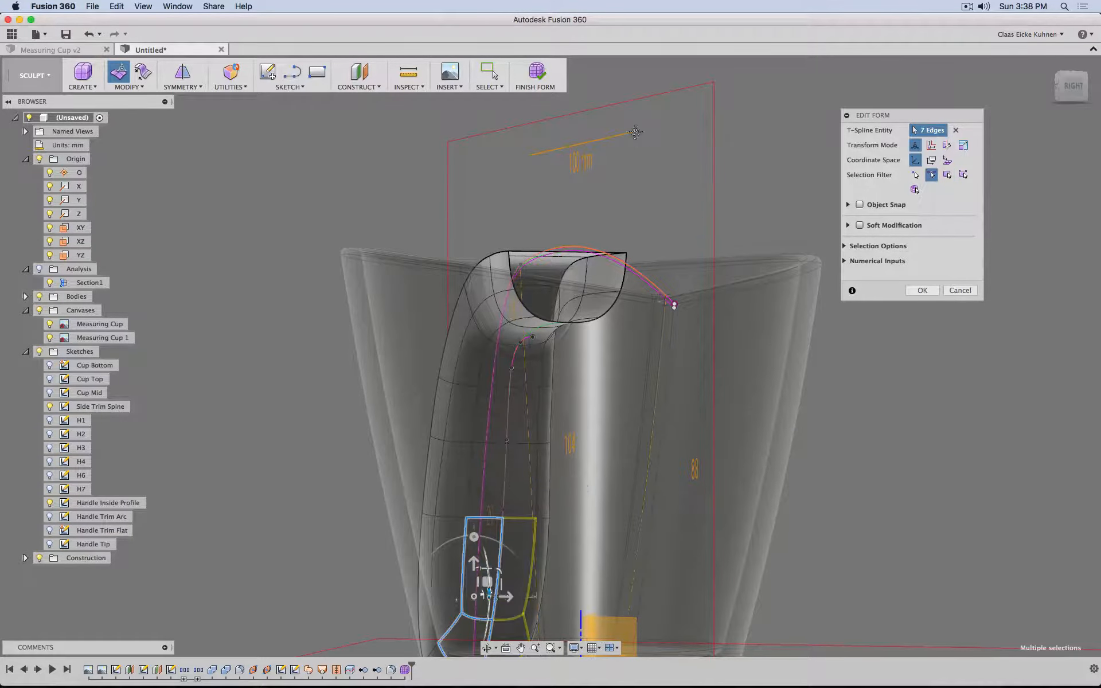
middle_click_drag(635, 132, 602, 73)
left_click(664, 202)
middle_click_drag(664, 201, 608, 276, "shift")
scroll(608, 275, "up", 4)
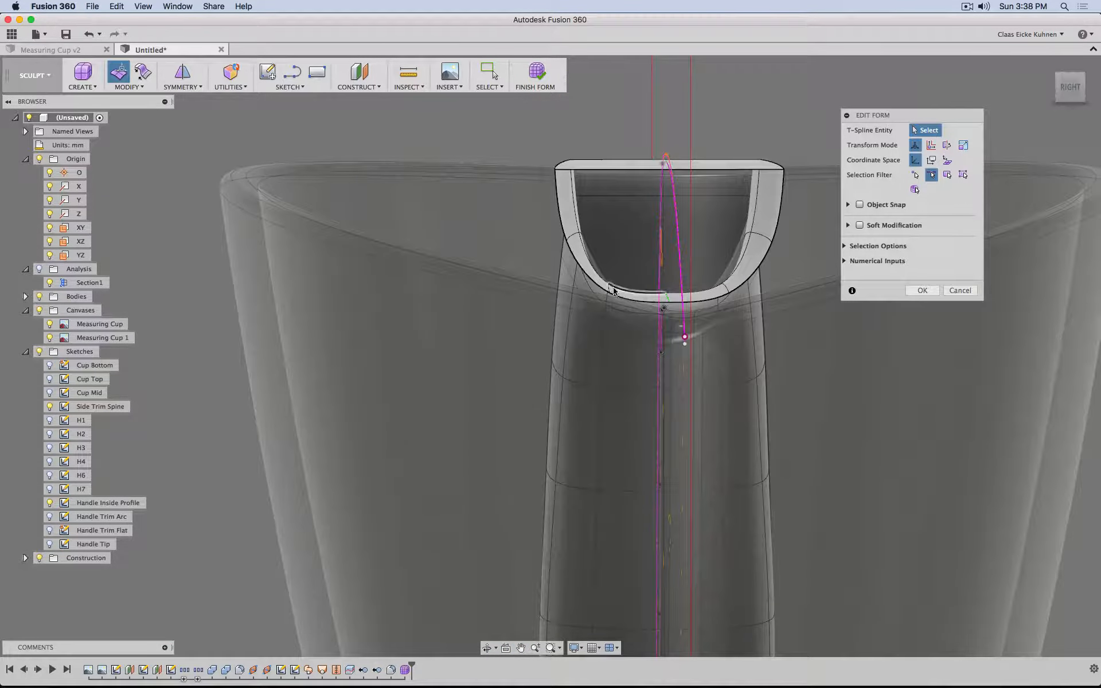
left_click(571, 239)
middle_click_drag(604, 255, 660, 261, "shift")
left_click(665, 280, "shift")
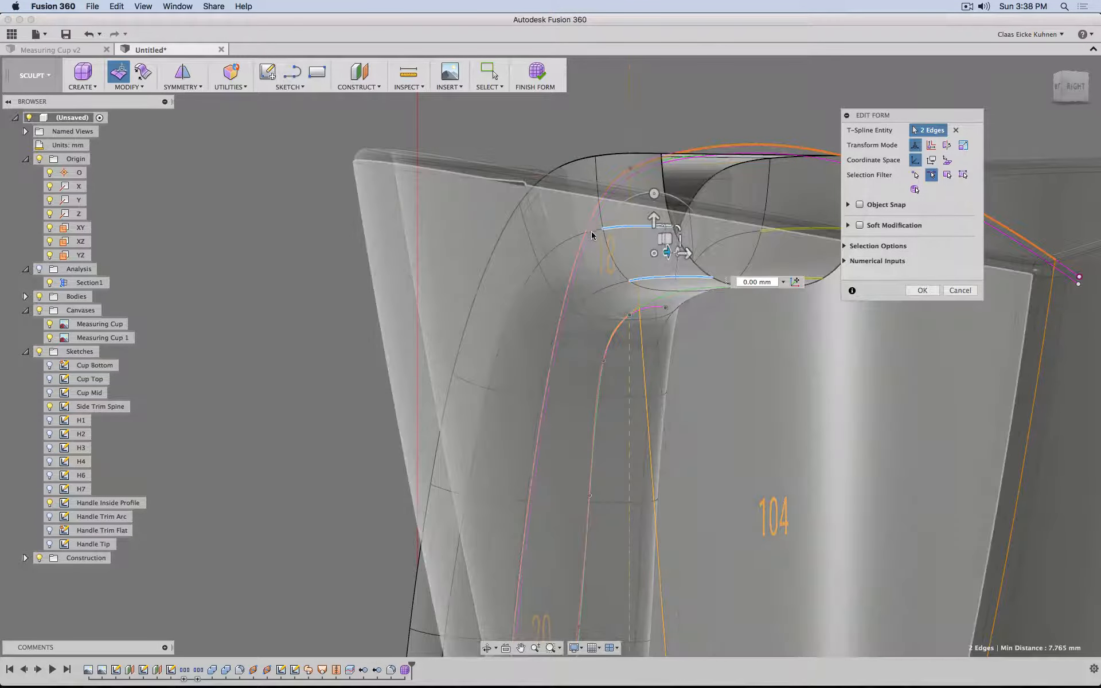
key("Escape")
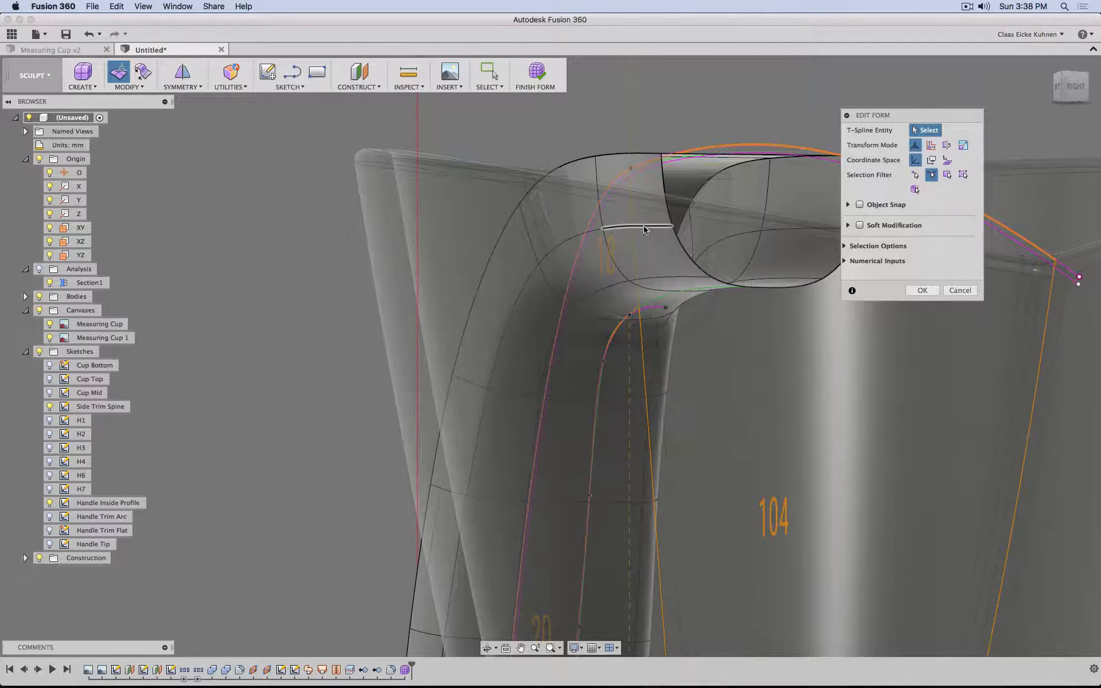
Step: Slide the side edge loop running around the whole handle to slide location 0.544
double_click(644, 229)
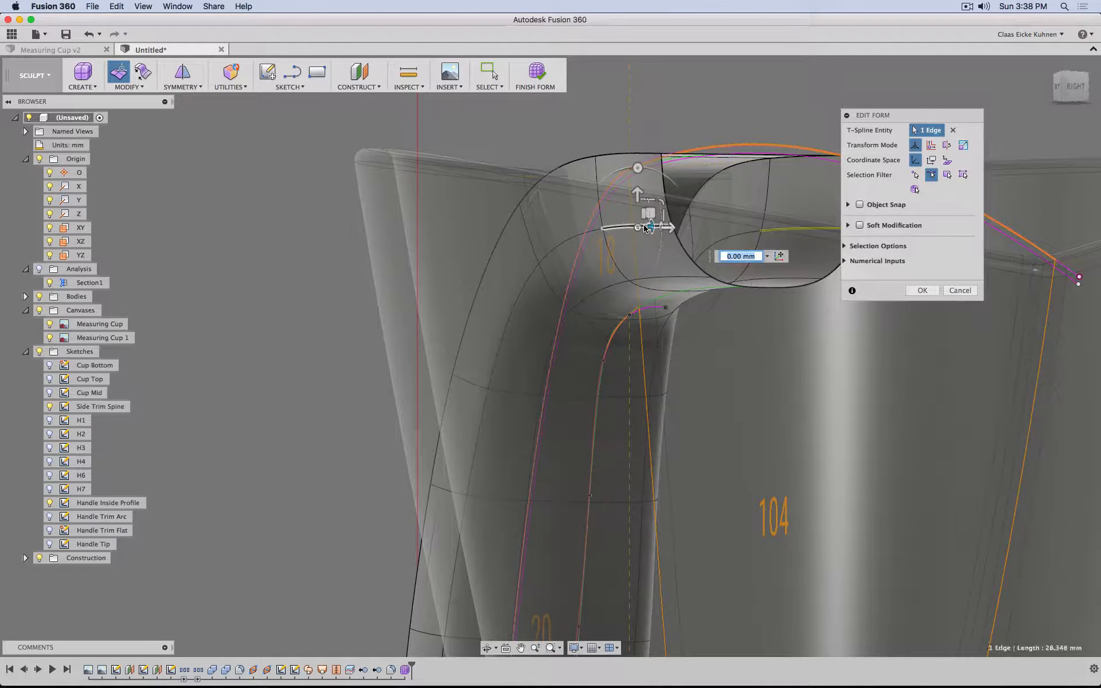
left_click(132, 89)
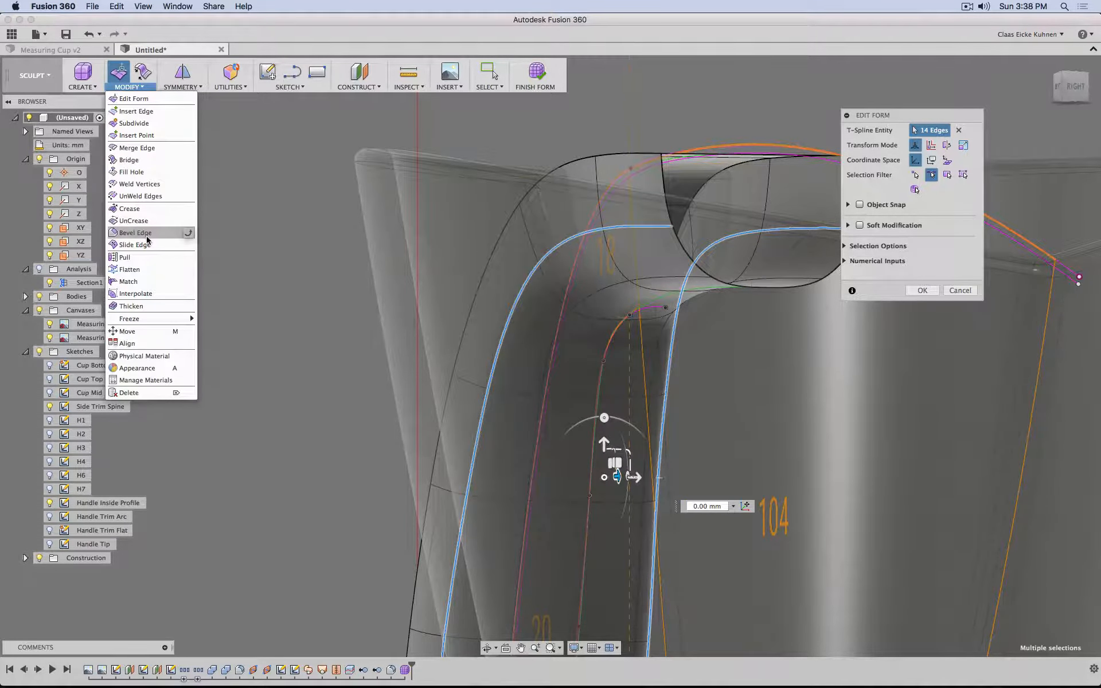
left_click(148, 245)
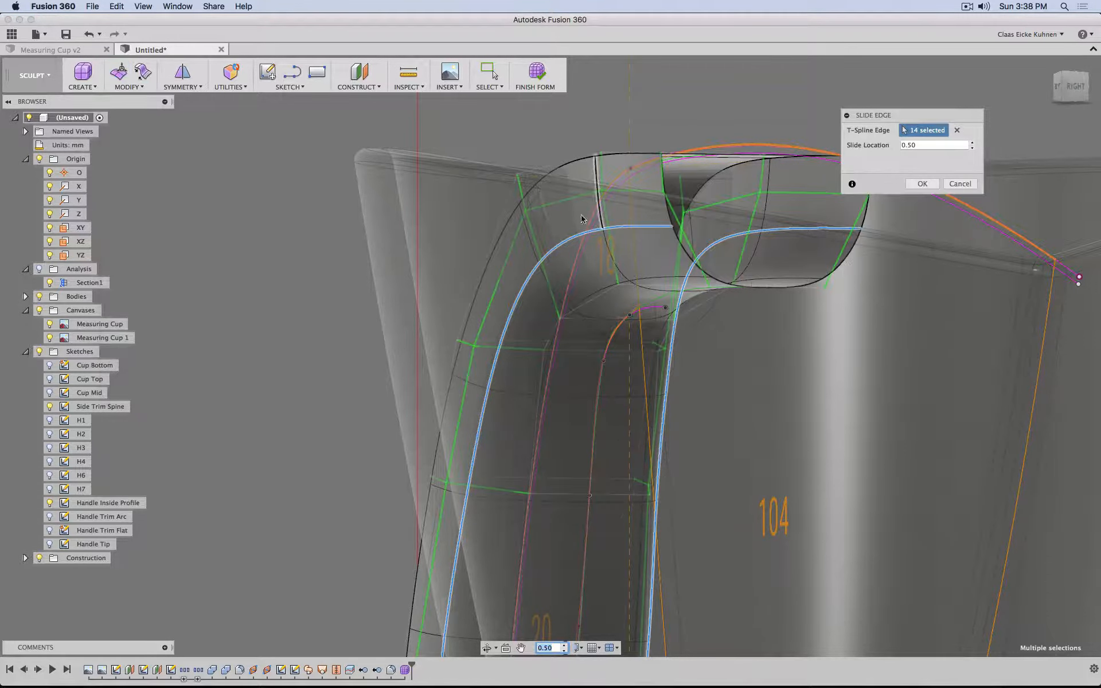
scroll(582, 218, "down", 10)
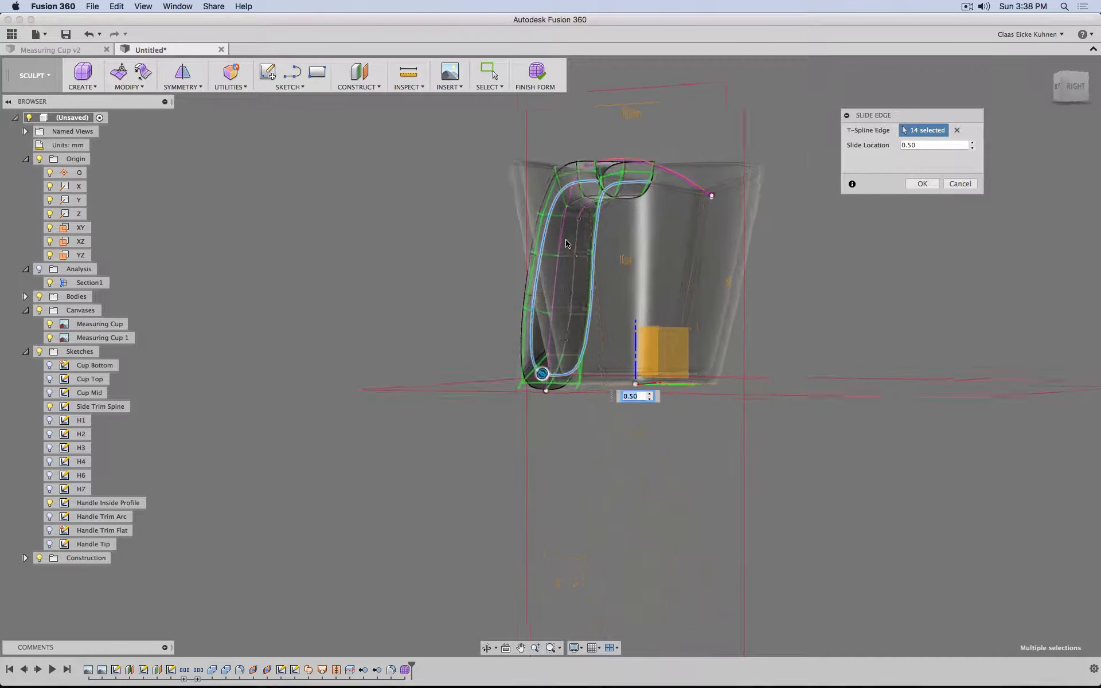
scroll(566, 246, "up", 5)
left_click_drag(527, 463, 533, 465)
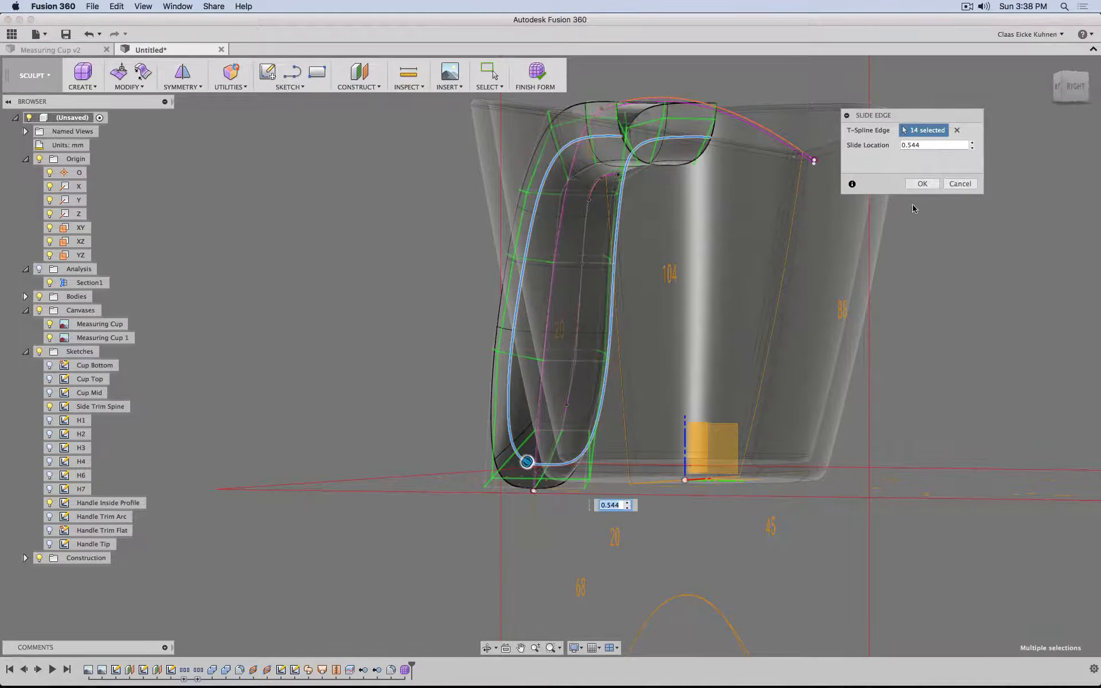
left_click(923, 183)
Step: Slide the run of edges beside the handle's inner faces slightly along the surface
middle_click_drag(798, 192, 748, 180, "shift")
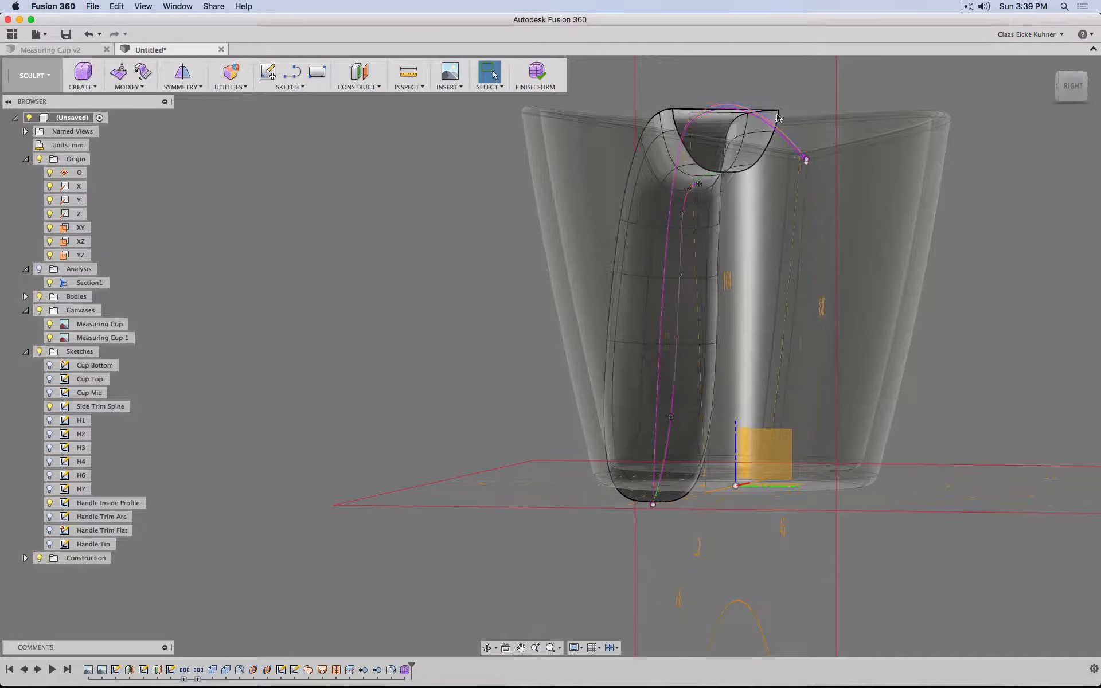
middle_click_drag(660, 207, 641, 197, "shift")
left_click(641, 197)
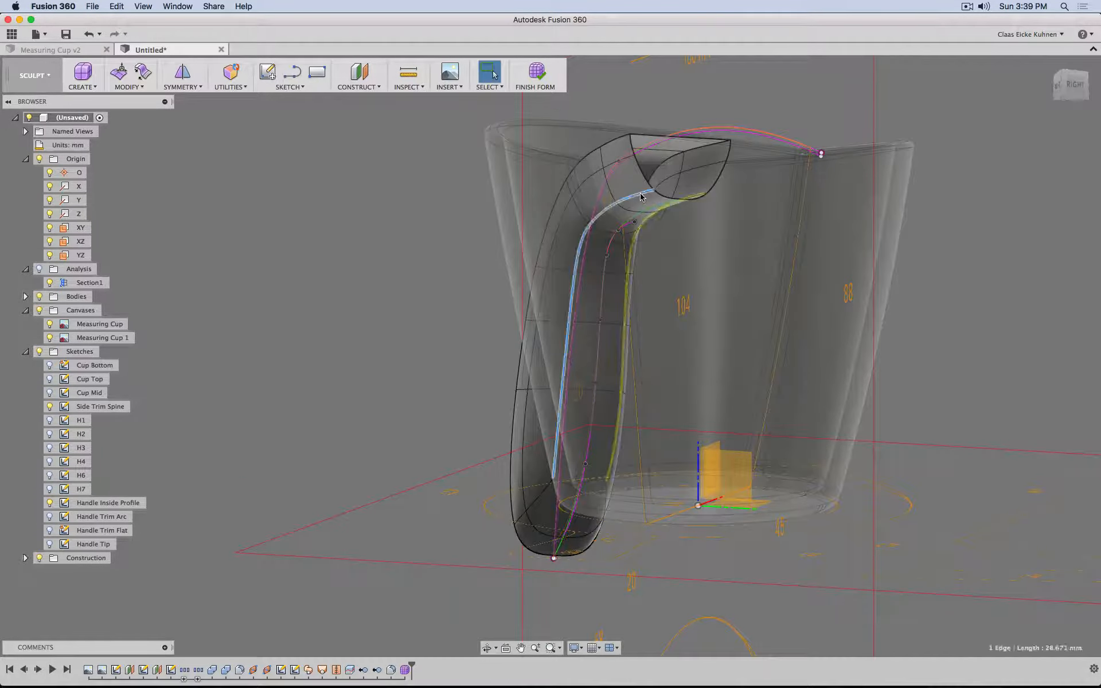
left_click(137, 87)
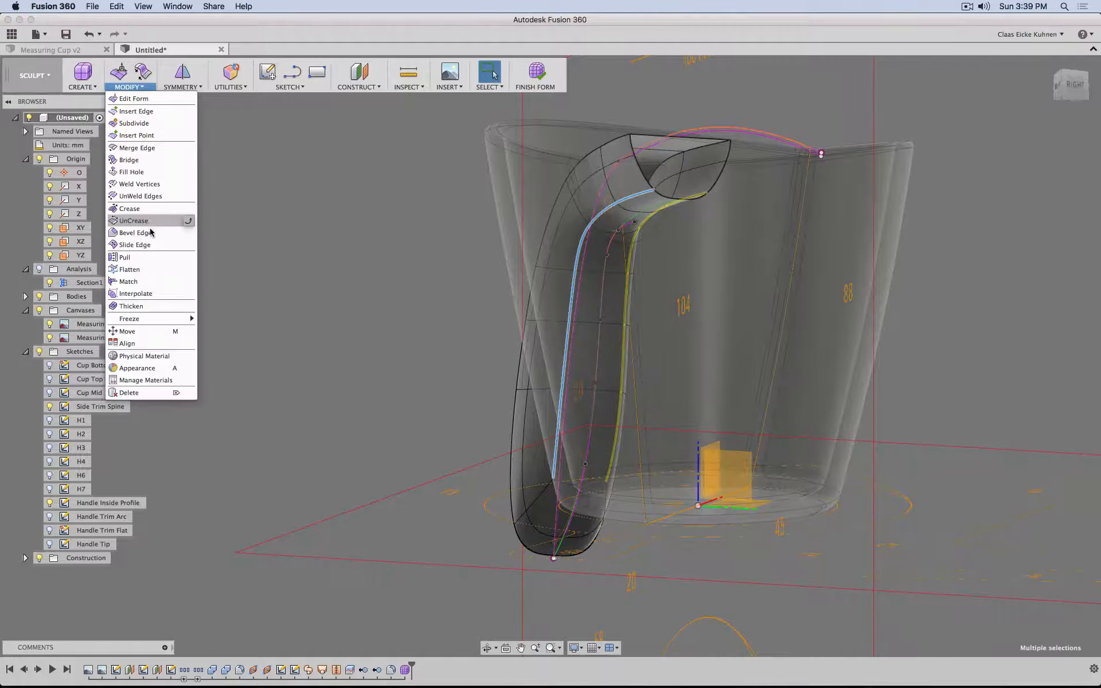
left_click(152, 248)
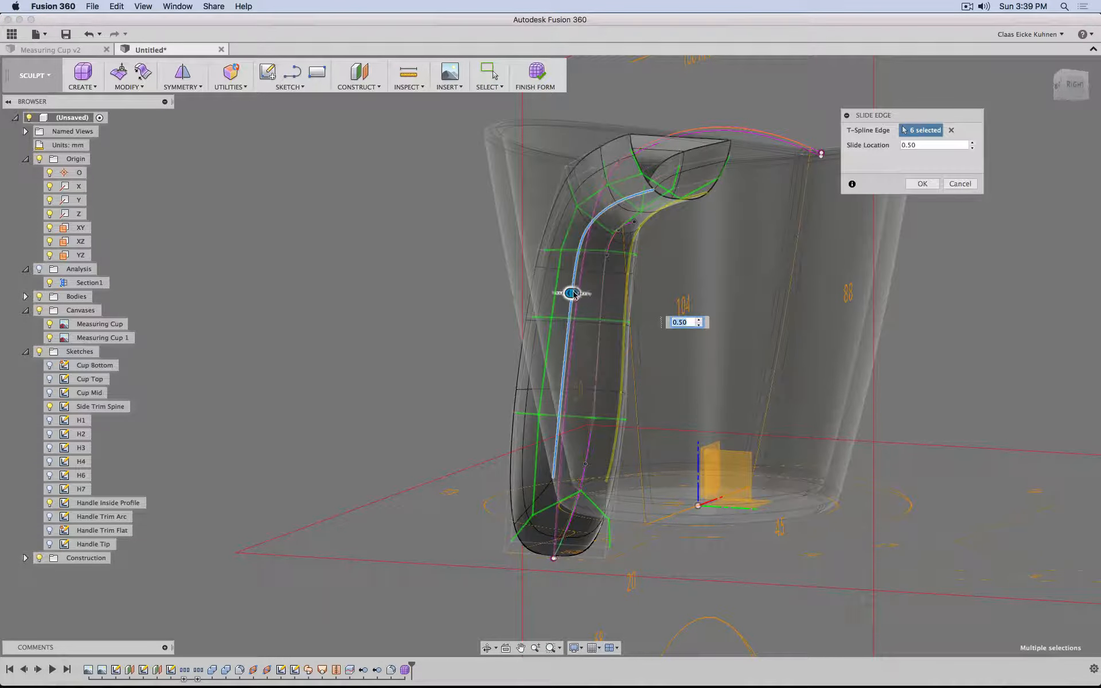
left_click_drag(574, 293, 573, 291)
left_click(922, 185)
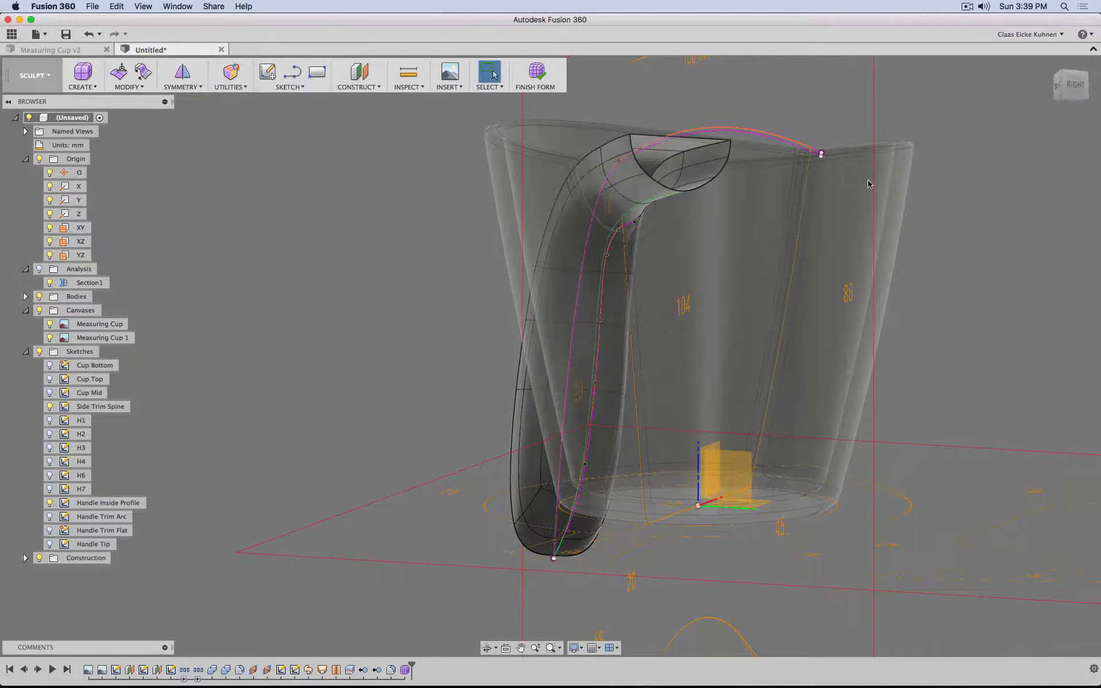
Step: Inspect the handle's side edge loop and its overall shape from the side, end and underside
middle_click_drag(868, 180, 718, 129, "shift")
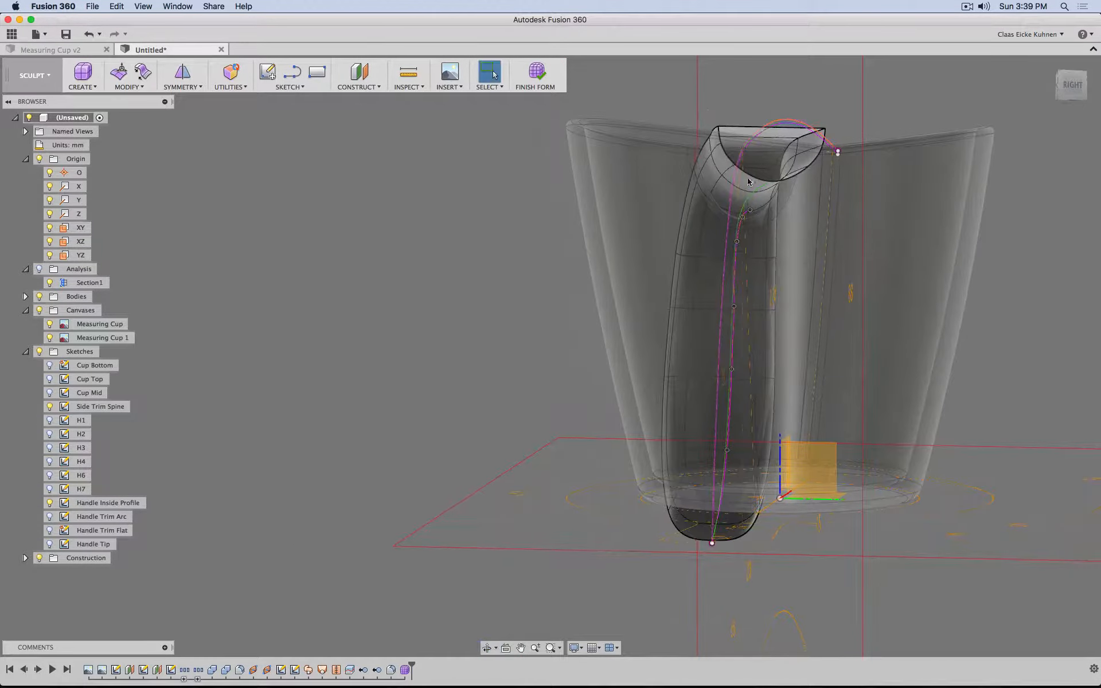
middle_click_drag(553, 262, 594, 248, "shift")
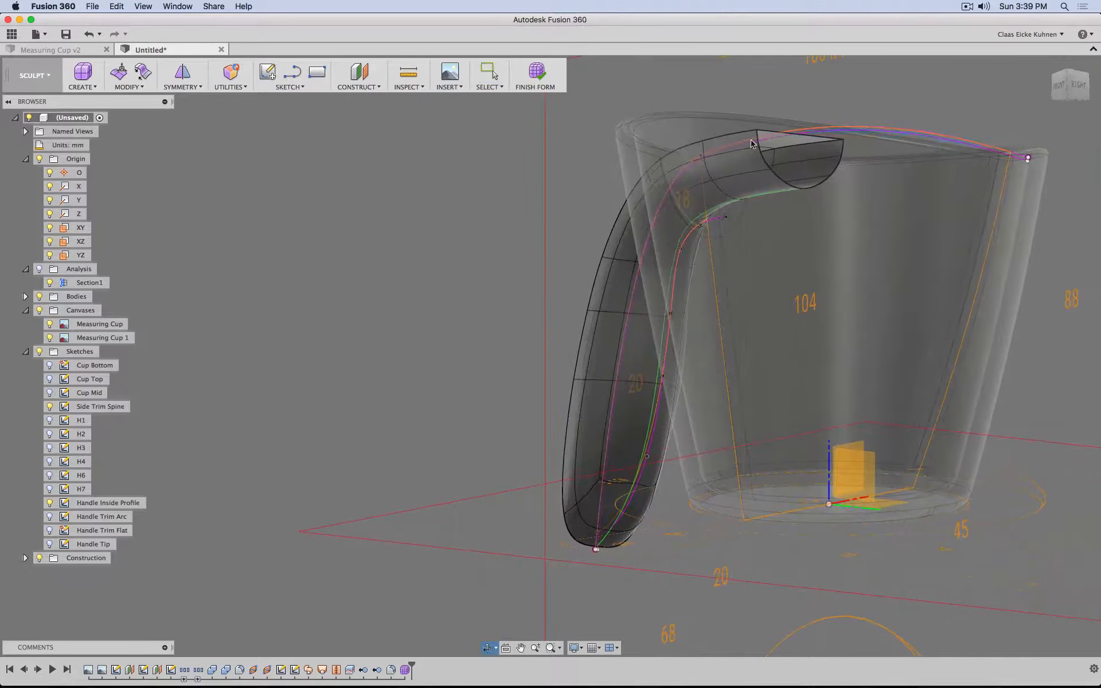
double_click(744, 150)
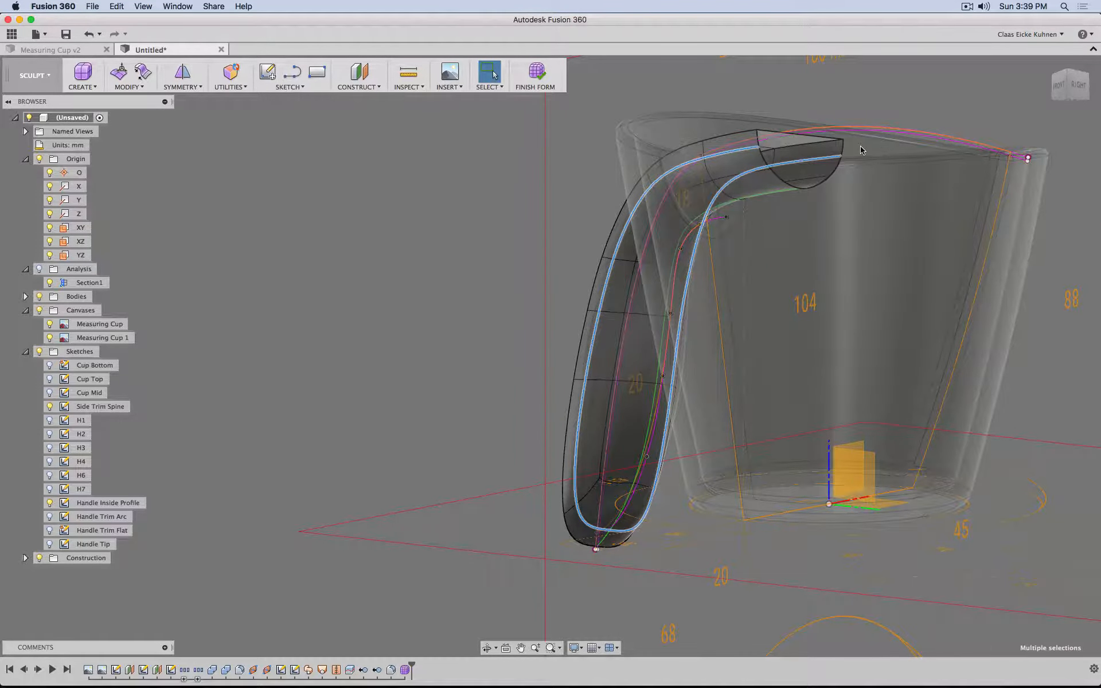
left_click(861, 151)
middle_click_drag(867, 261, 870, 406, "shift")
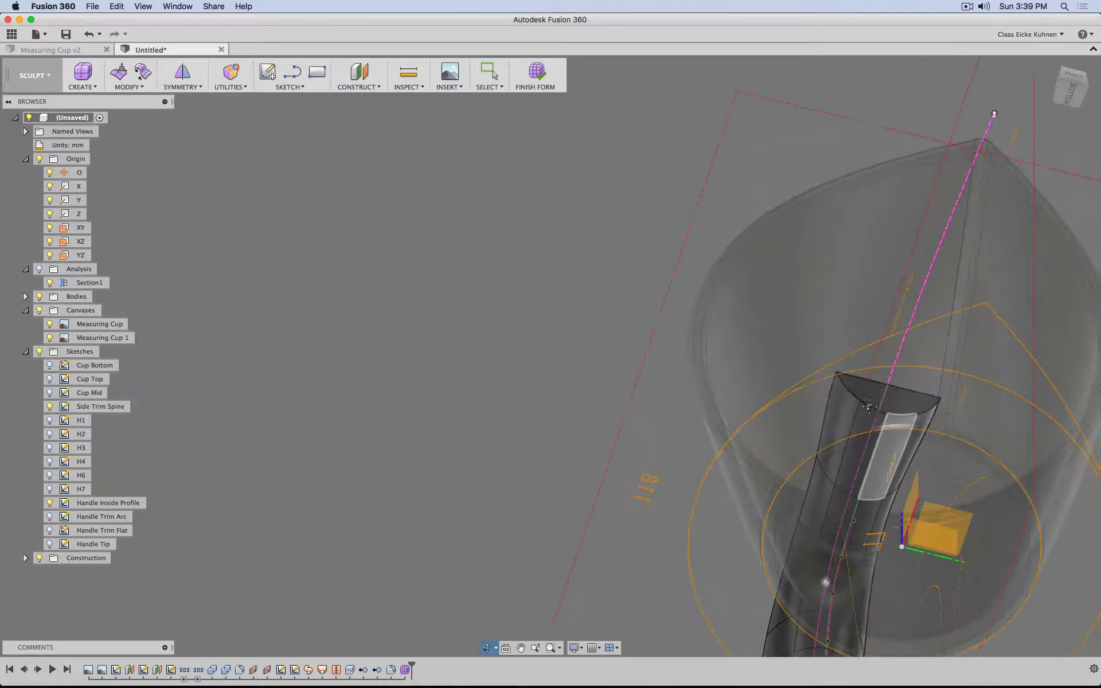
Step: Select the pair of edges beside the centre faces on the bend's underside and move them slightly outward from the handle's centre line
middle_click_drag(1003, 628, 858, 398)
middle_click_drag(847, 258, 868, 460, "shift")
middle_click_drag(862, 516, 693, 334)
scroll(631, 344, "up", 5)
left_click(555, 293)
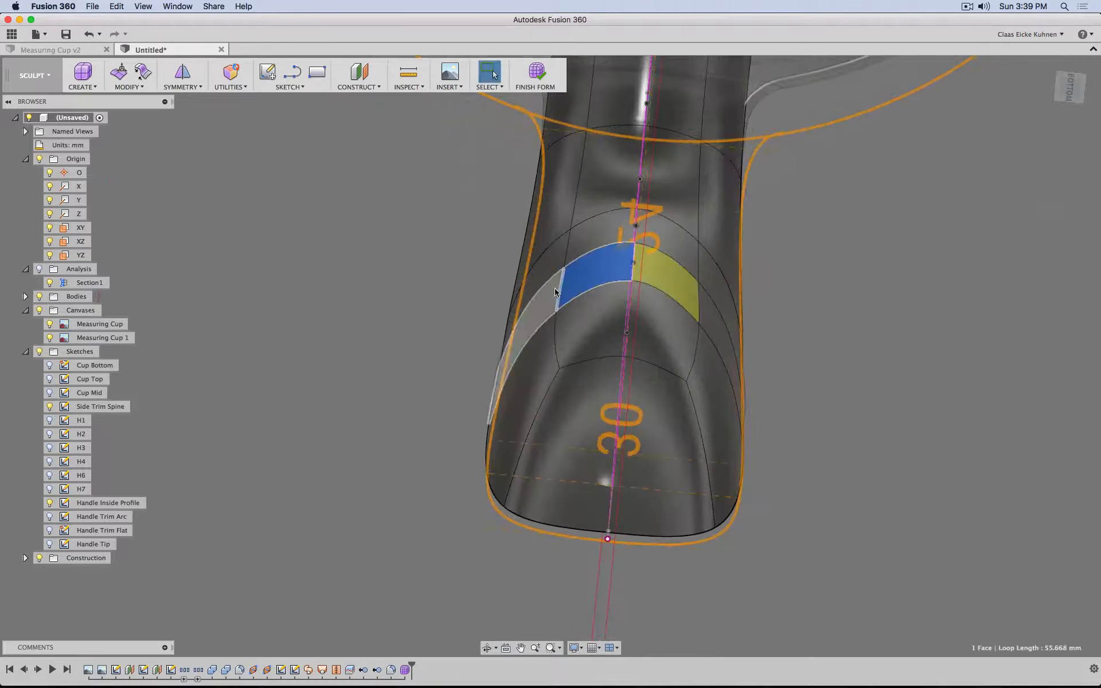
left_click(556, 288)
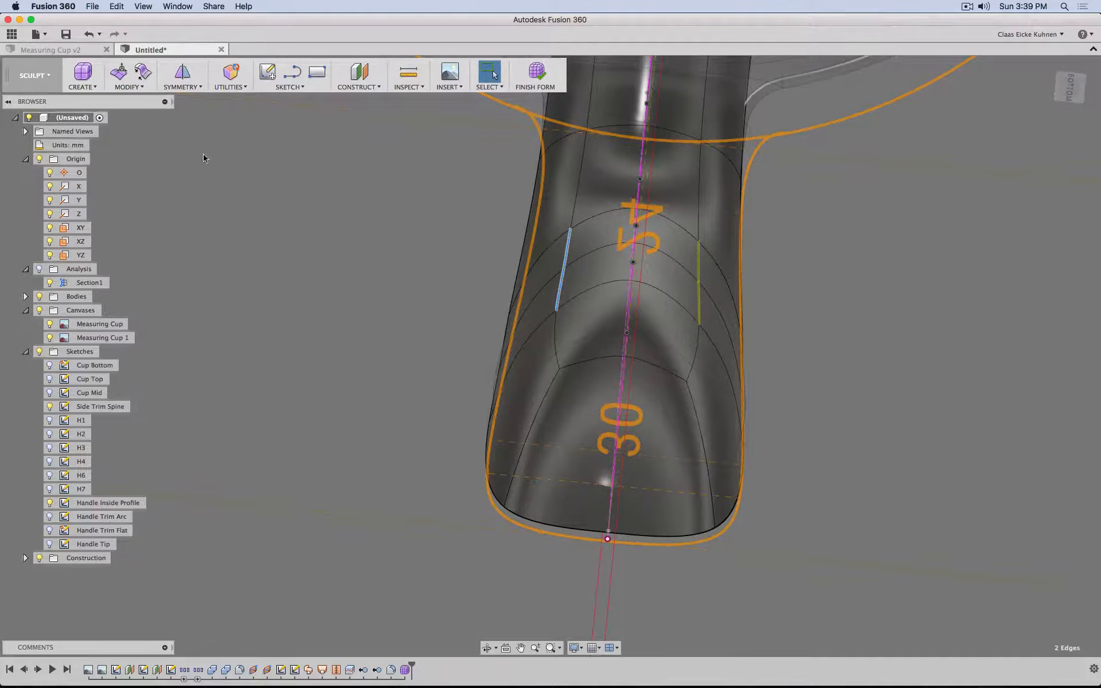
left_click(120, 75)
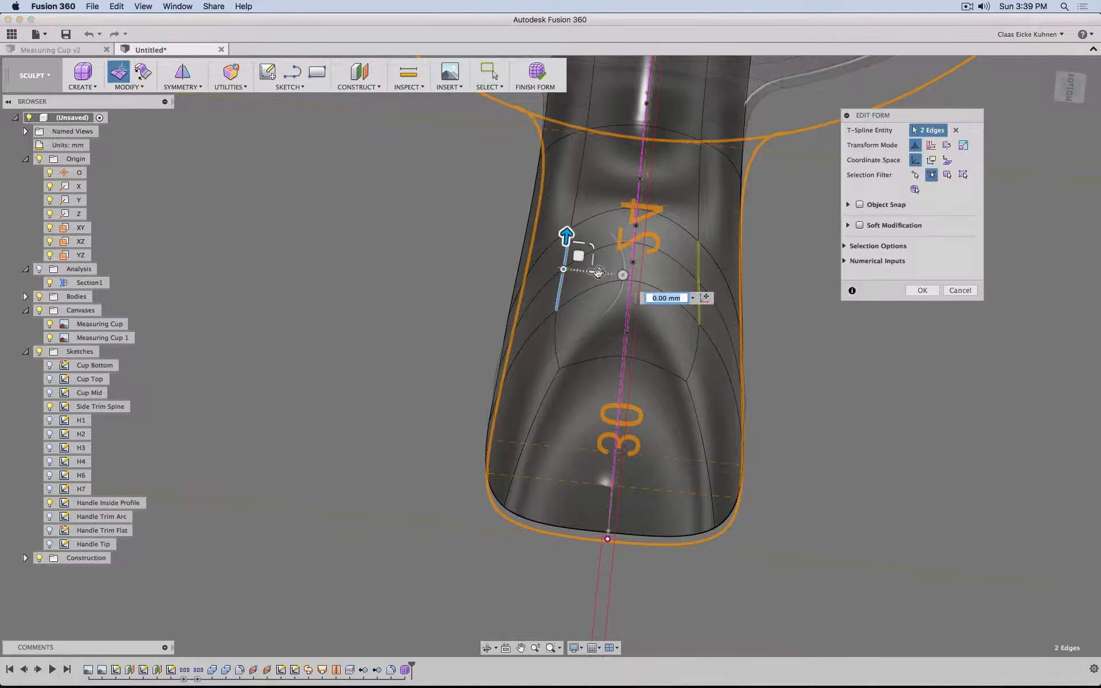
mouse_move(598, 273)
left_mouse_down()
mouse_move(575, 271)
mouse_move(586, 273)
left_mouse_up()
Step: Move the longitudinal edge beside the centre line, just beyond the bend under the cup, about 1.02 mm toward the centre line
middle_click_drag(659, 319, 630, 539)
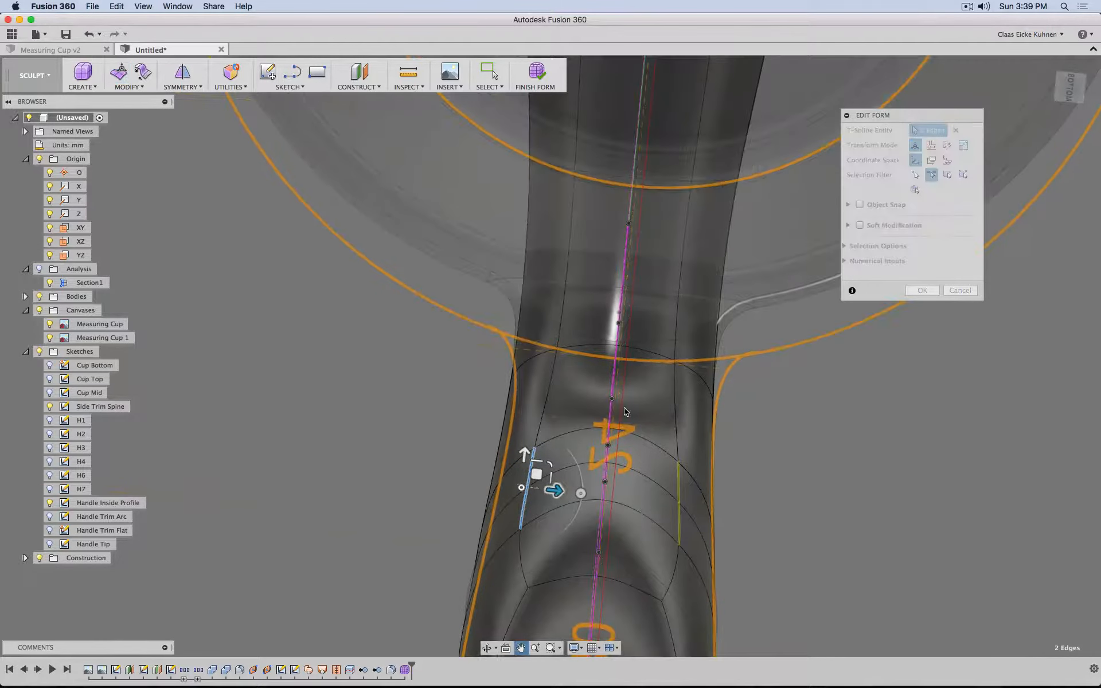
left_click(567, 253)
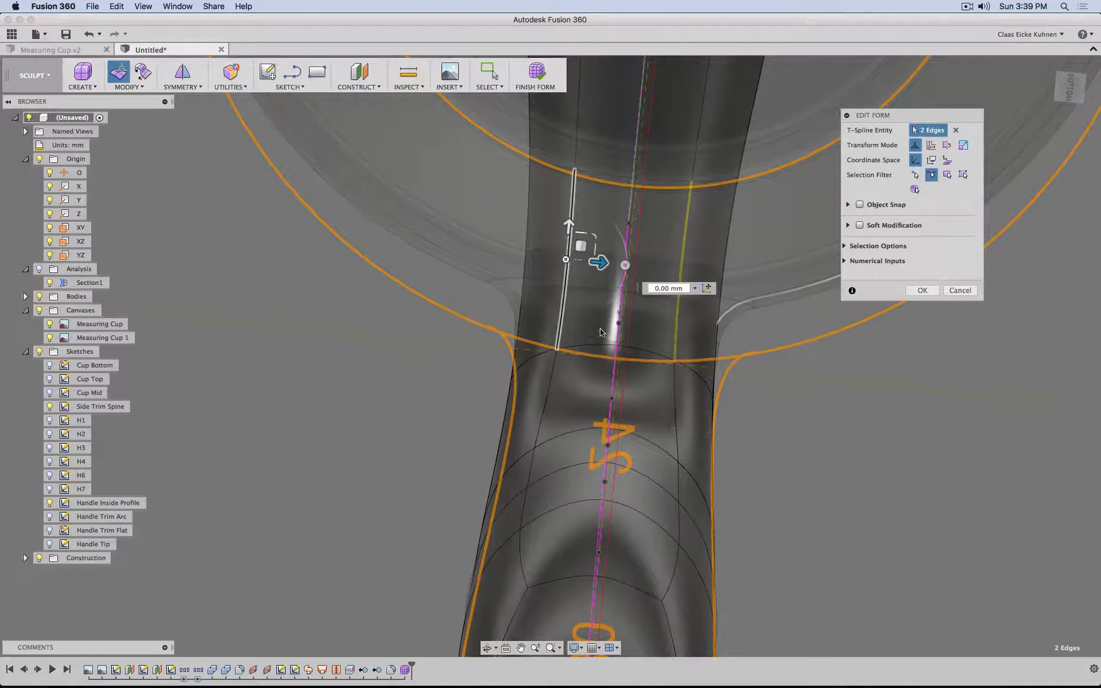
left_click_drag(602, 263, 611, 264)
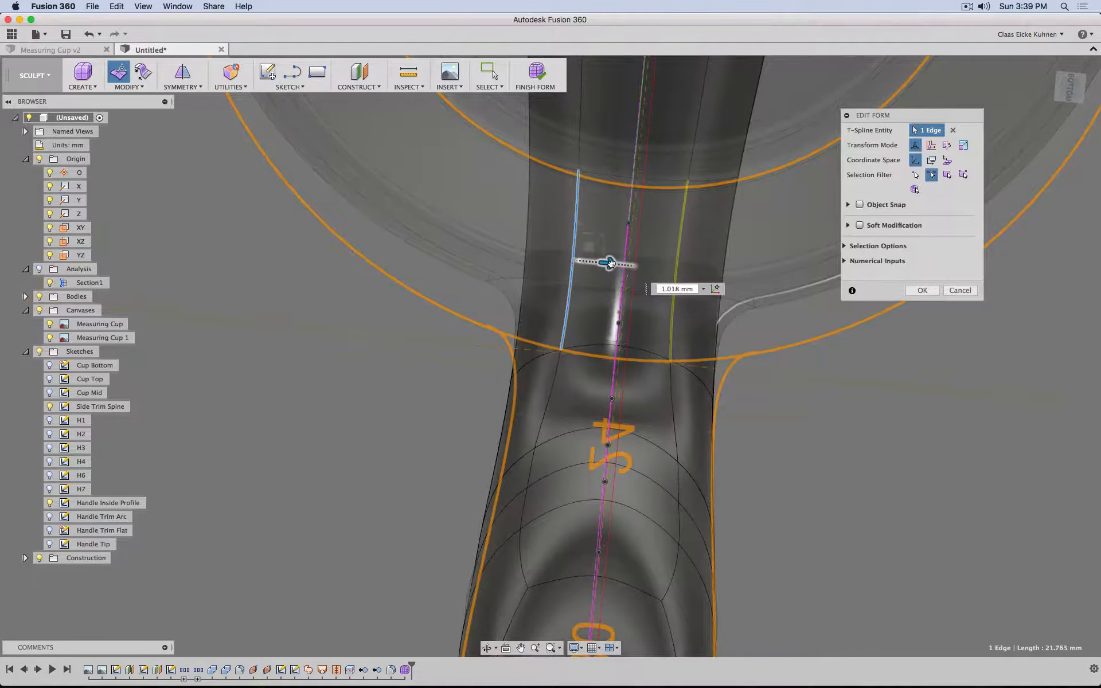
middle_click_drag(590, 380, 538, 536, "shift")
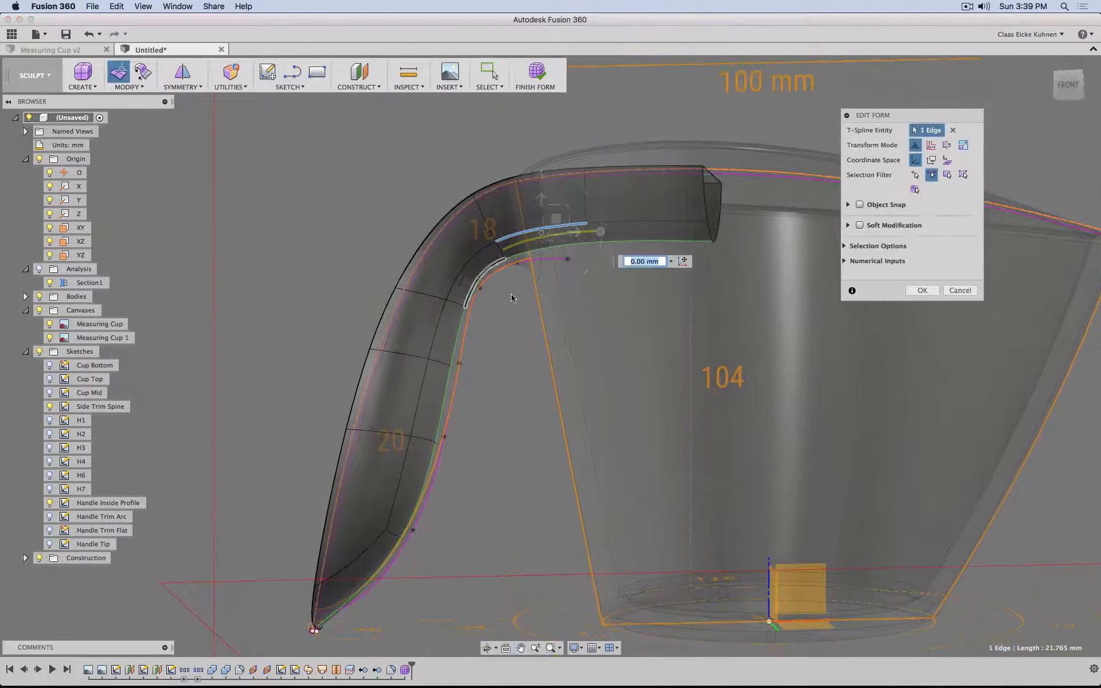
Step: Limit the selection to vertices, reposition the outer vertices at the handle's lower tip in the front view, and accept the form edit
middle_click_drag(519, 316, 585, 263, "shift")
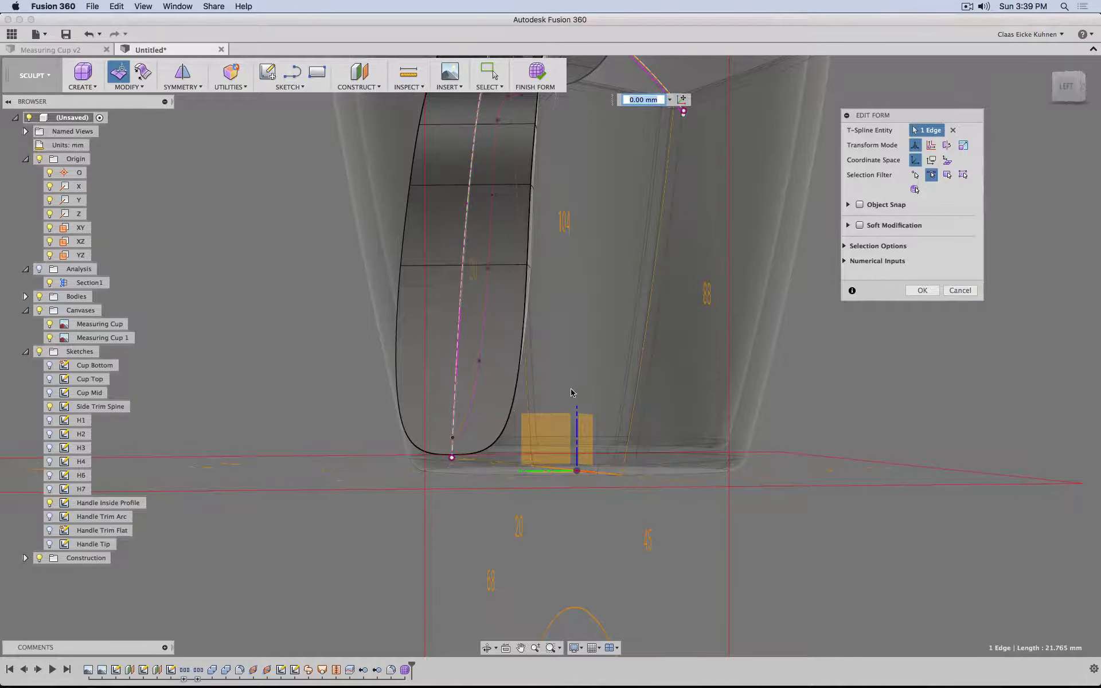
middle_click_drag(572, 392, 491, 360, "shift")
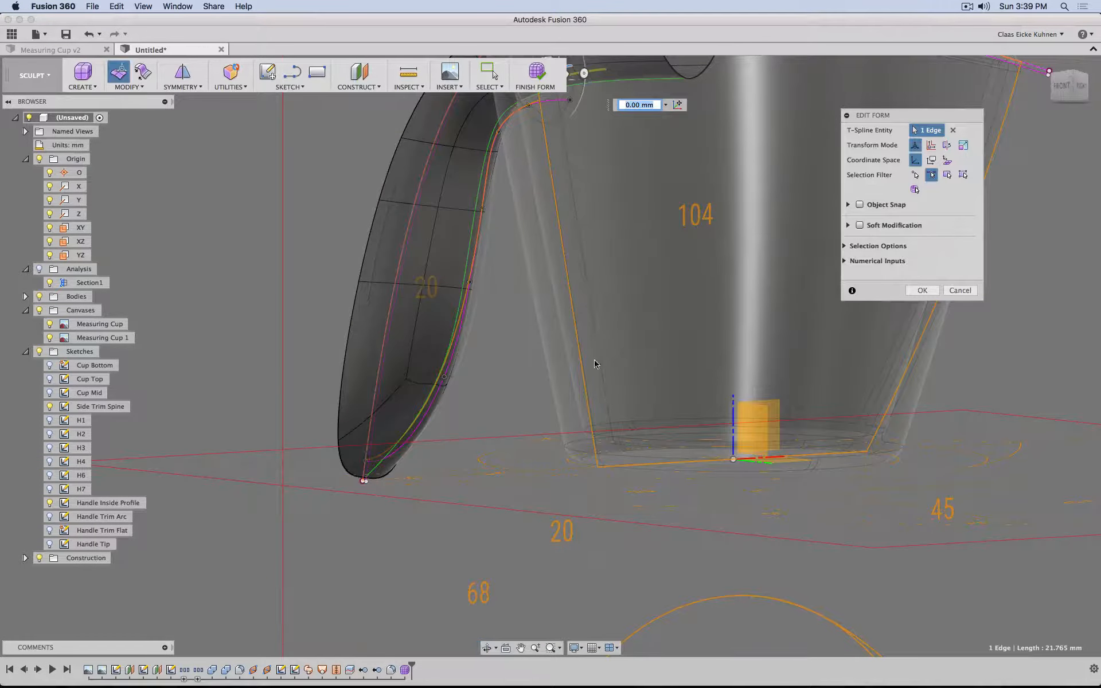
left_click(914, 175)
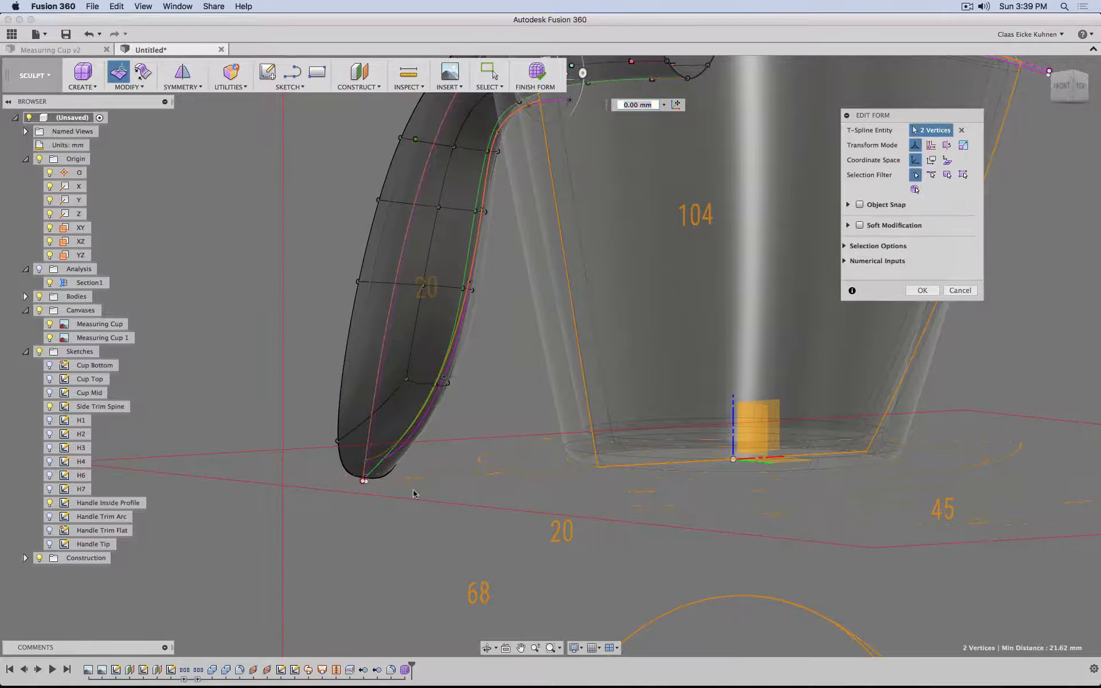
left_click(338, 443)
left_click(1059, 87)
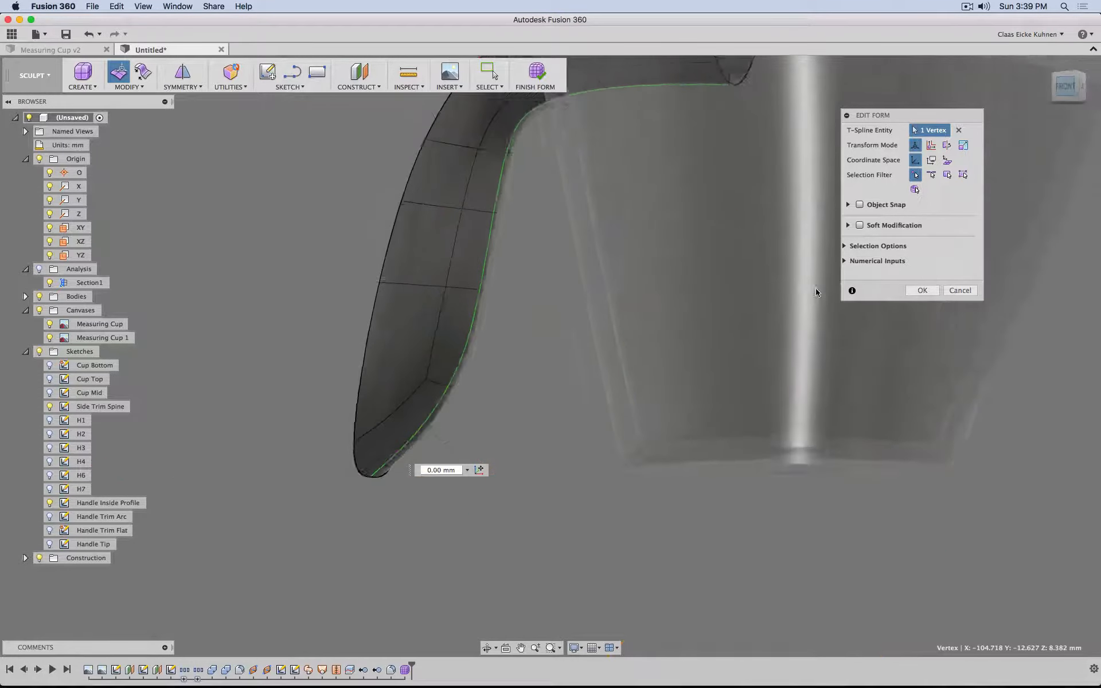
left_click_drag(426, 435, 434, 417)
left_click(405, 470)
left_click_drag(420, 457, 419, 462)
middle_click_drag(361, 438, 625, 474, "shift")
left_click(923, 291)
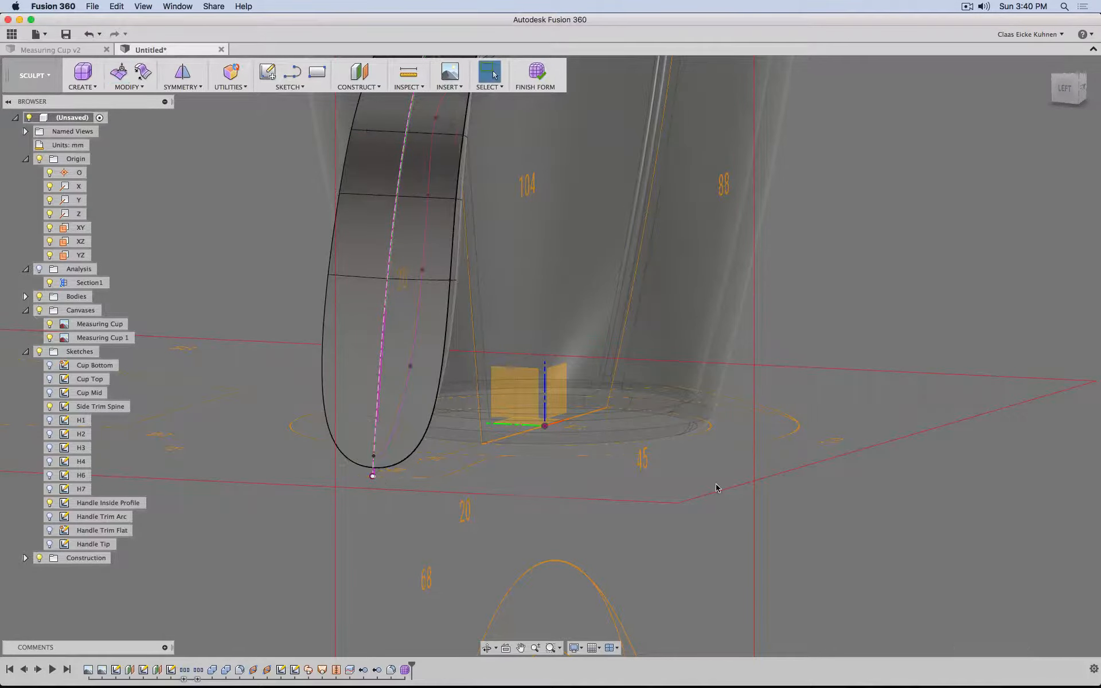
Step: Finish the form and hide the Handle body to check the new handle surface against the profile sketches
middle_click_drag(871, 506, 784, 496, "shift")
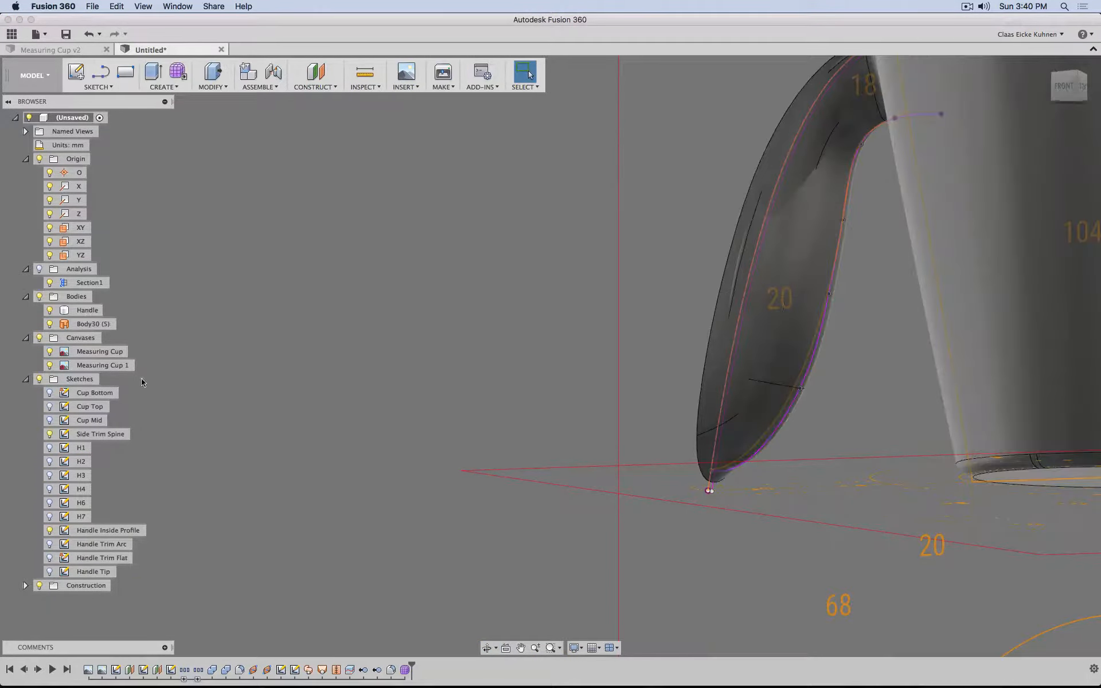
left_click(50, 310)
mouse_move(848, 419)
middle_mouse_down("shift")
mouse_move(781, 421)
mouse_move(950, 401)
mouse_move(995, 356)
mouse_move(1035, 415)
mouse_move(826, 386)
mouse_move(897, 422)
mouse_move(946, 396)
middle_mouse_up("shift")
left_click(1072, 91)
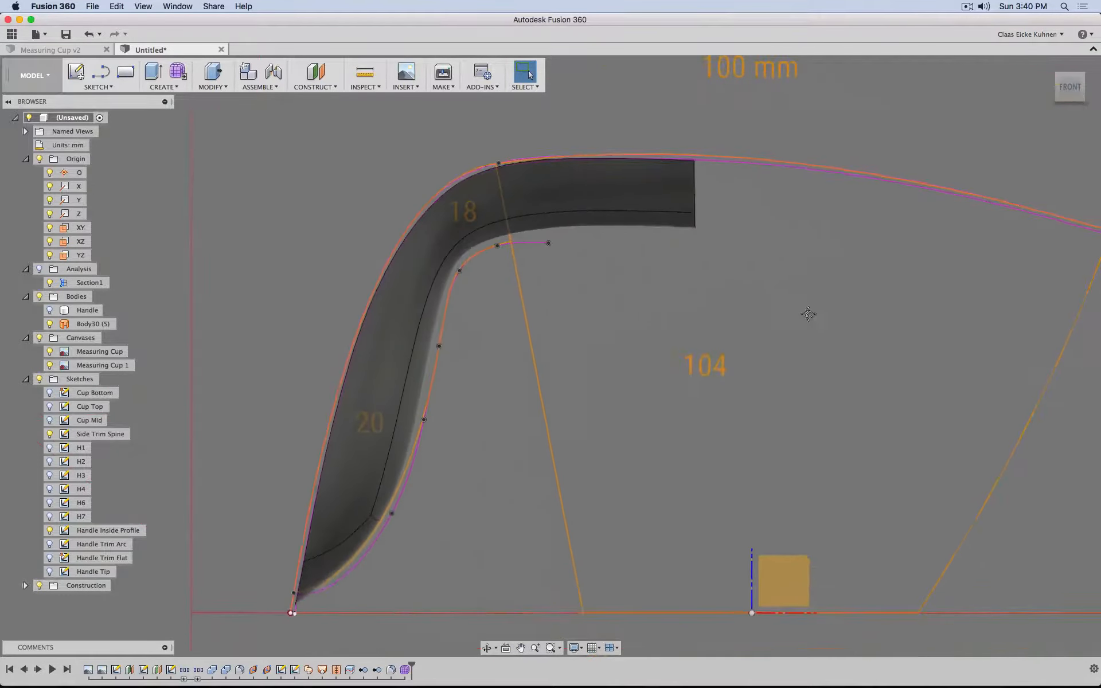
middle_click_drag(806, 312, 623, 284, "shift")
Step: Switch to the Patch workspace and close the handle's open end with a Connected patch as a new body
left_click(40, 80)
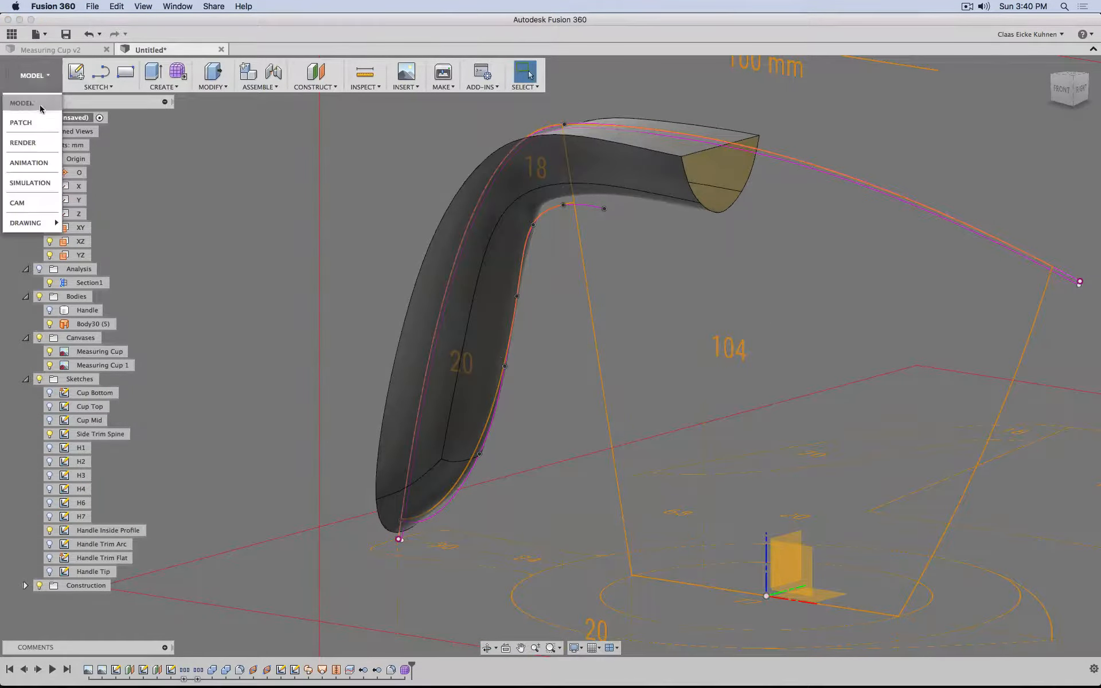
left_click(43, 122)
left_click(161, 72)
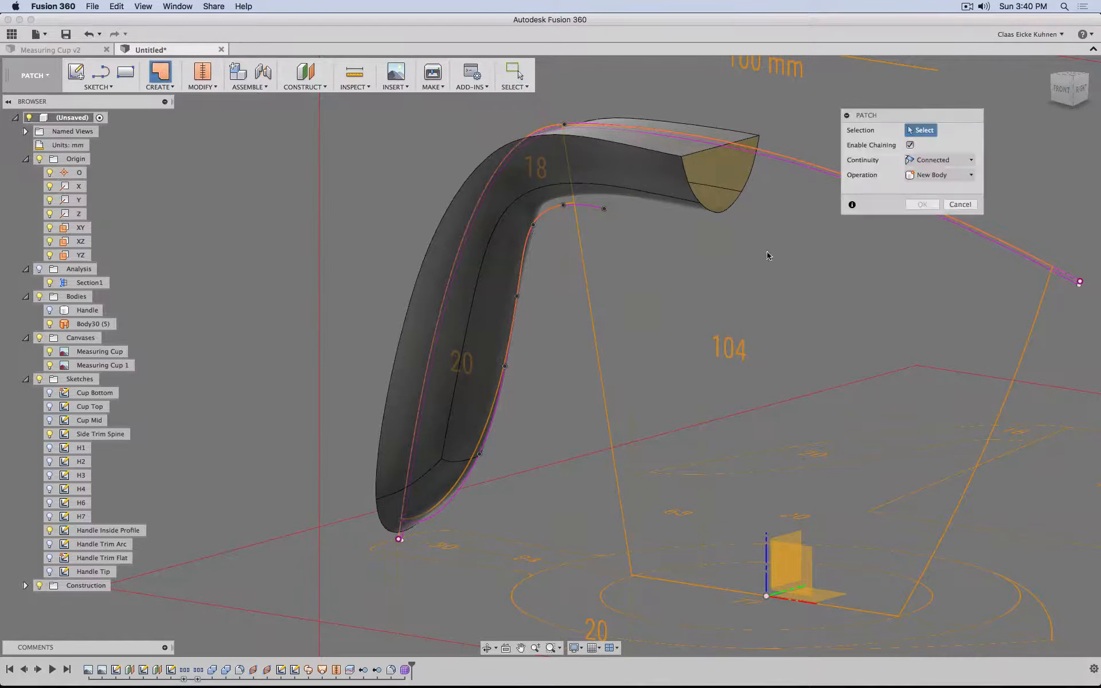
left_click(722, 211)
left_click(922, 205)
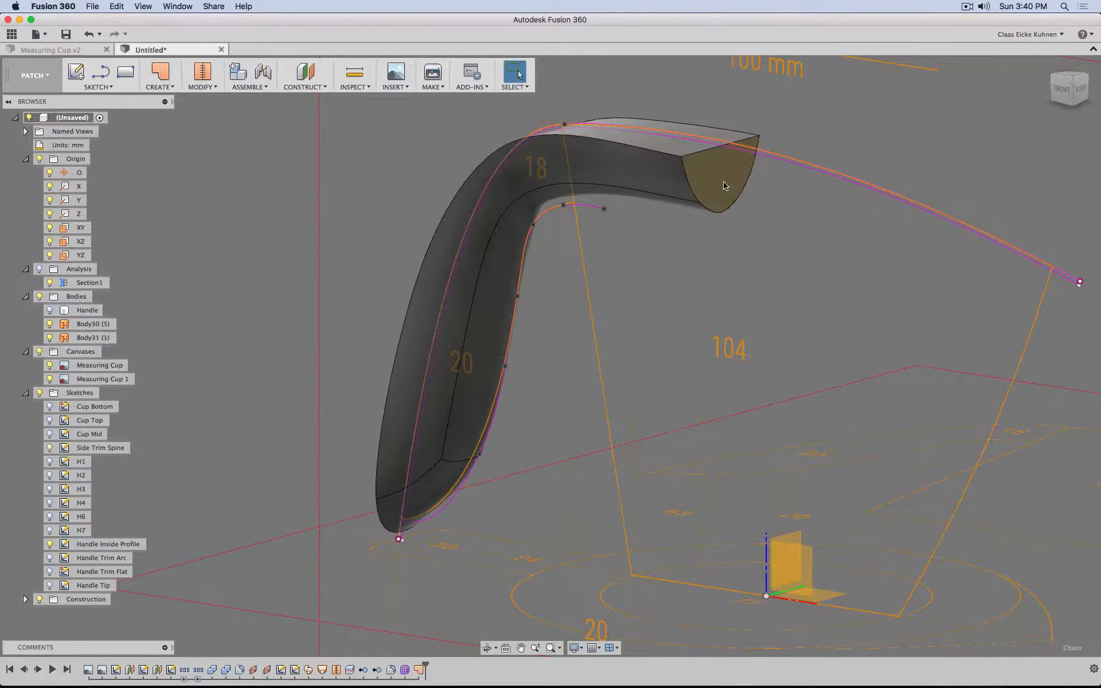
Step: Stitch the end patch Body31 and the handle surface Body30 into a new body with a 1.00 mm tolerance
left_click(202, 71)
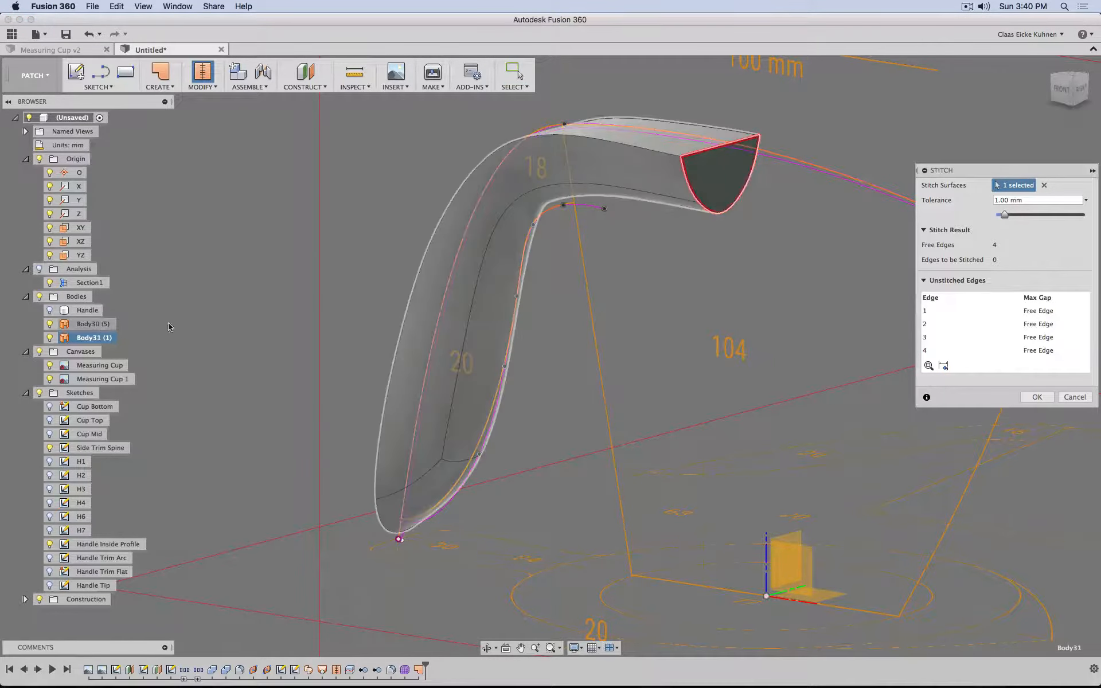
left_click(92, 324)
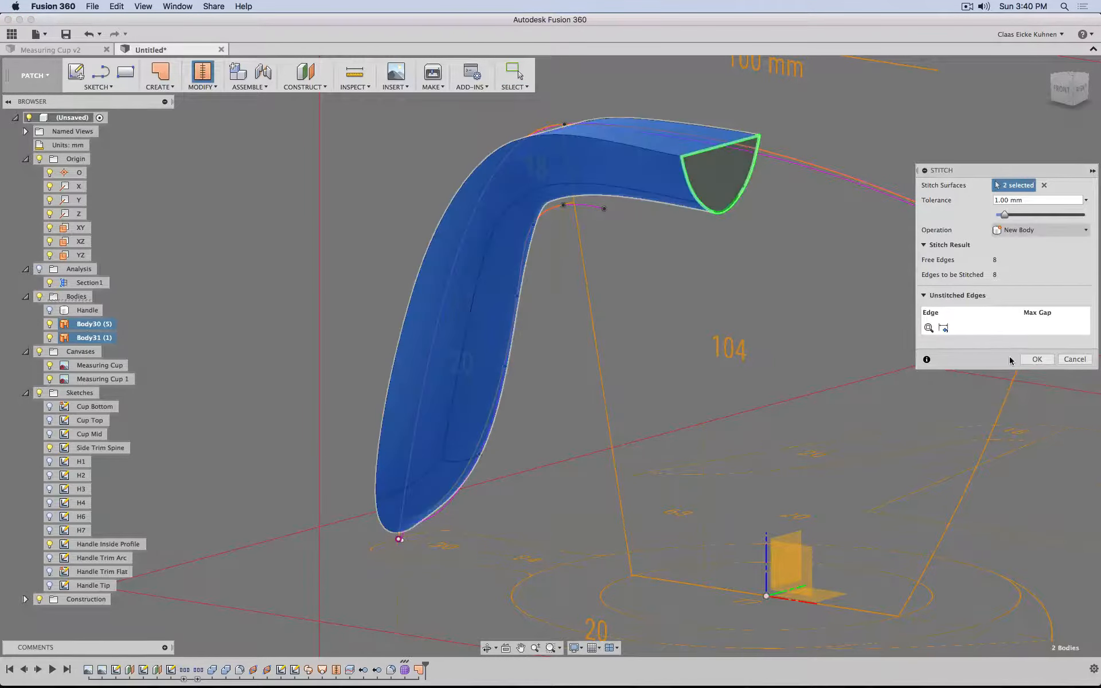
key("Return")
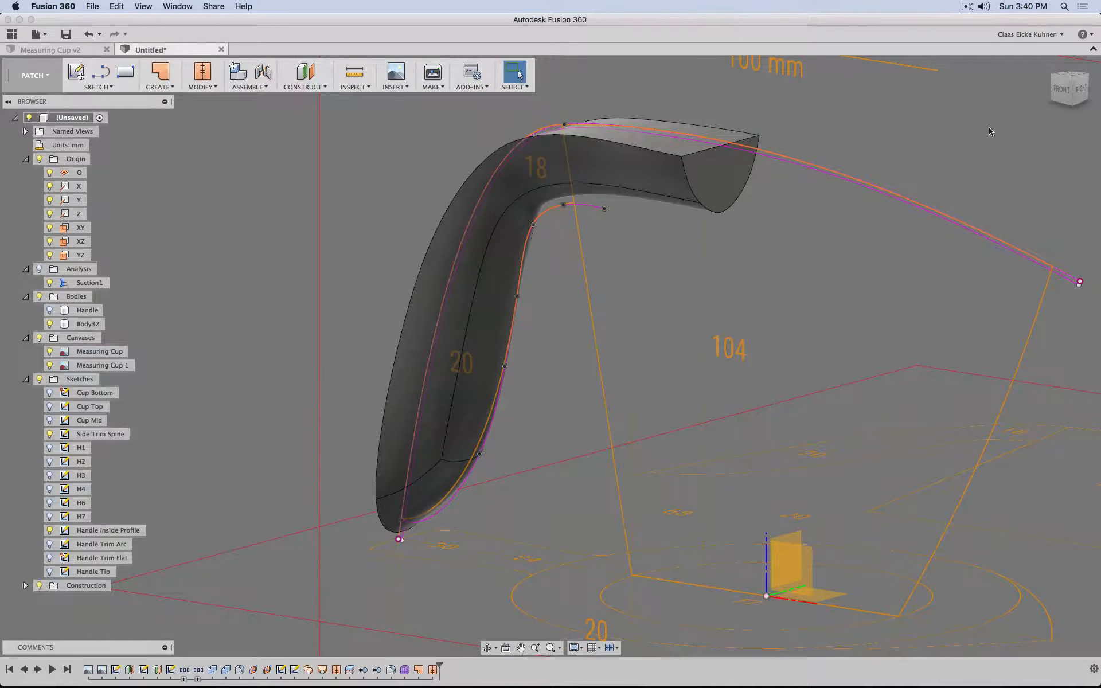
Step: Check the stitched handle against the inside profile in the front view and reopen its form feature for editing
left_click(1071, 92)
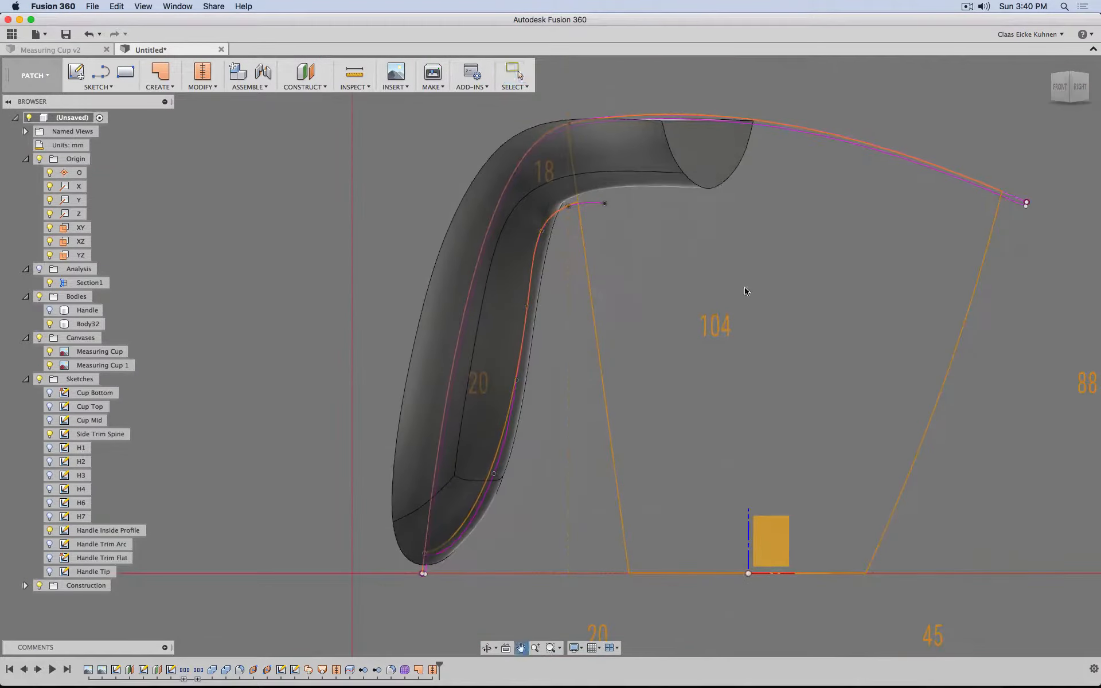
key("Escape")
left_click(1058, 90)
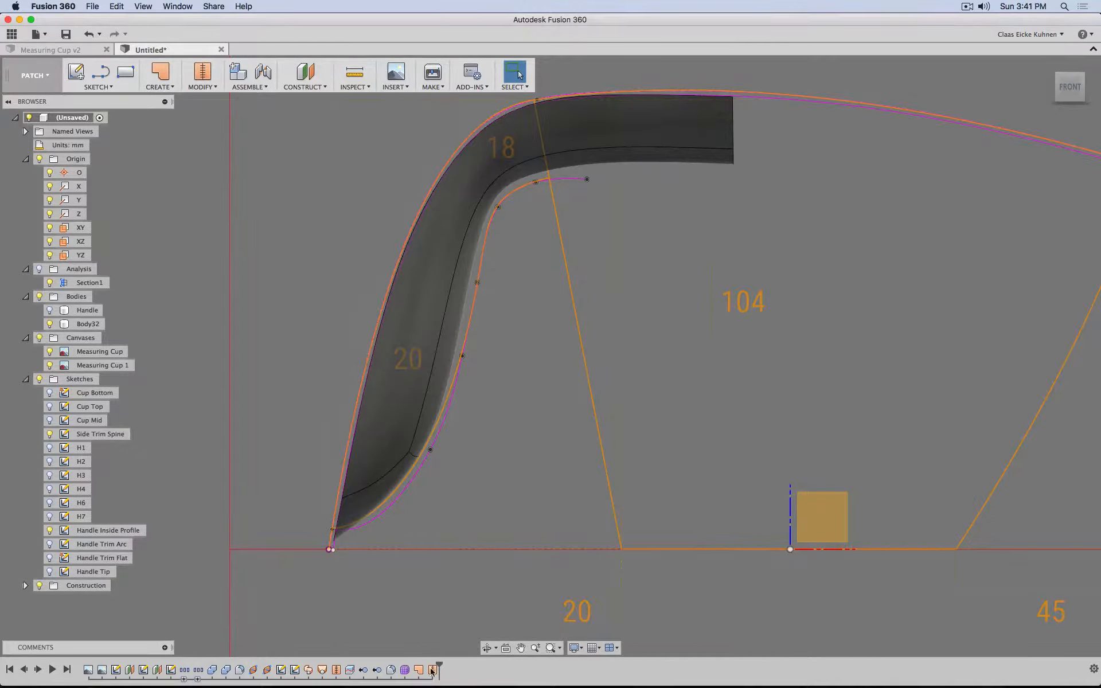
left_click(404, 669)
double_click(404, 670)
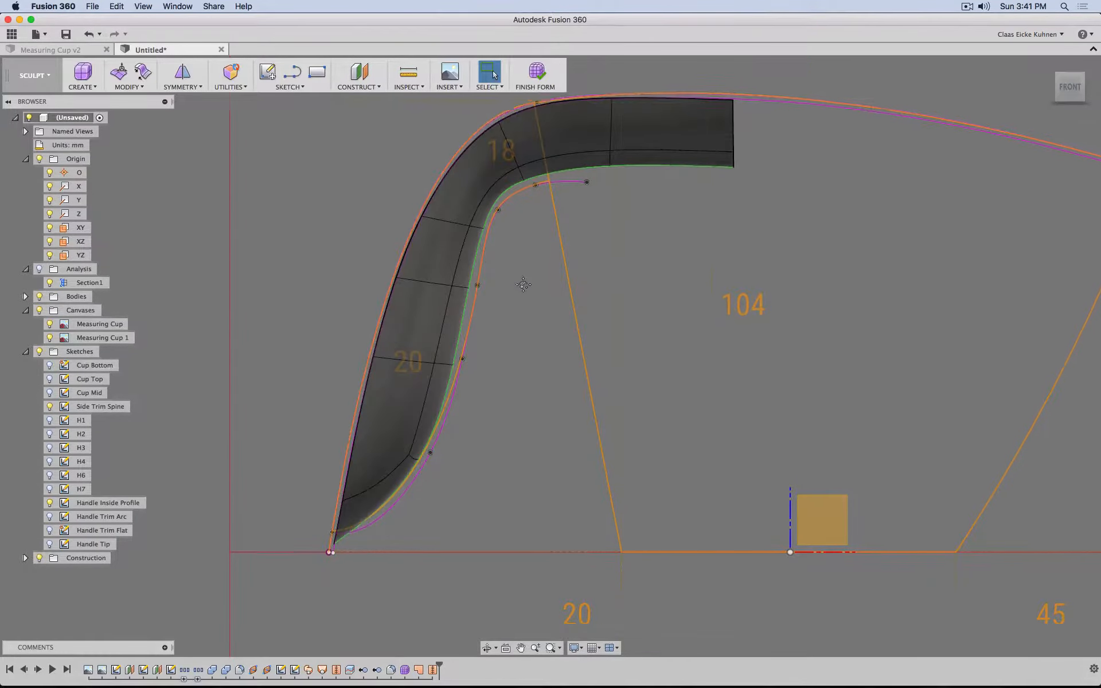
Step: Limit the selection to edges and lower the two underside edges of the handle's upper section toward the inside profile sketch
scroll(501, 184, "up", 4)
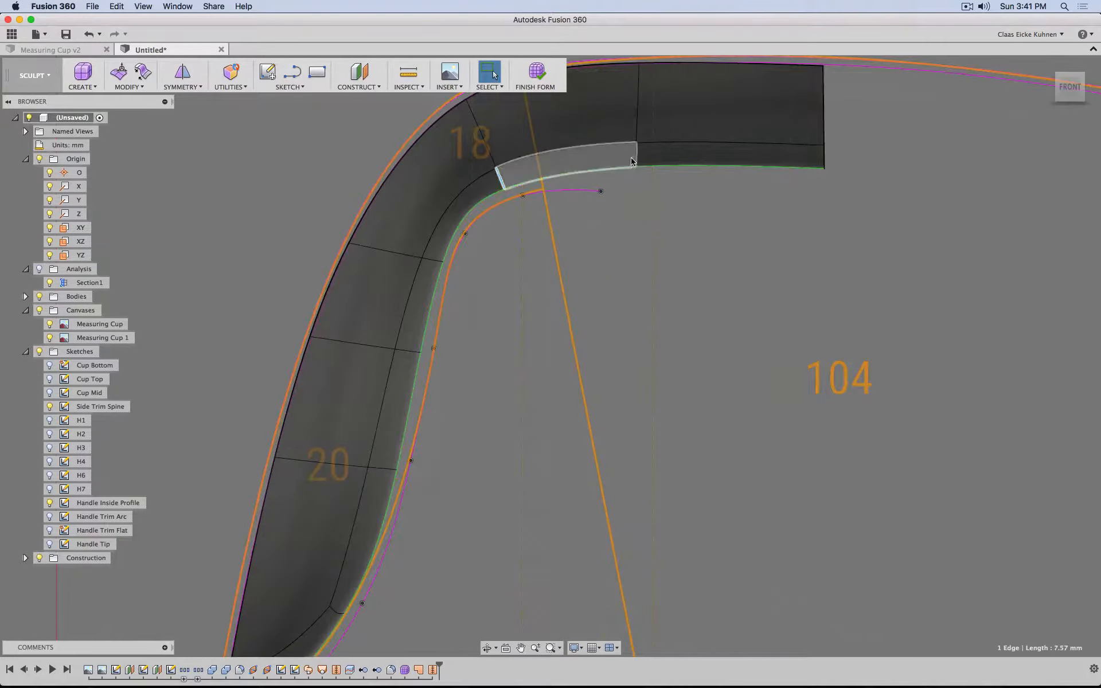
left_click(597, 174)
left_click(681, 172, "shift")
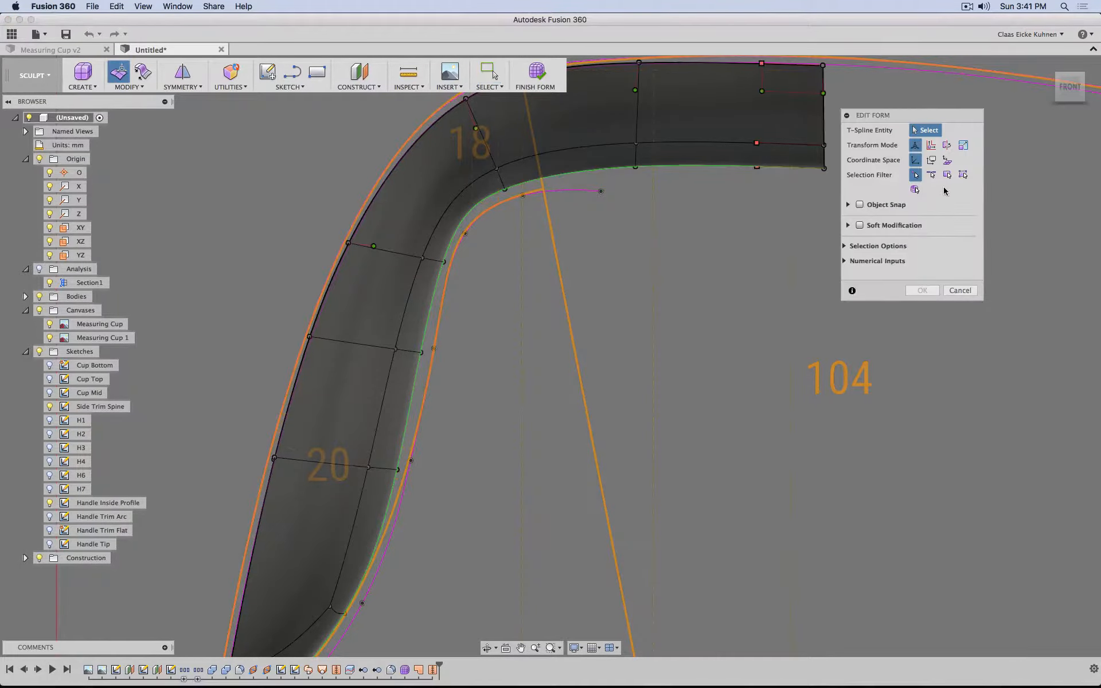
left_click(931, 174)
left_click(783, 167)
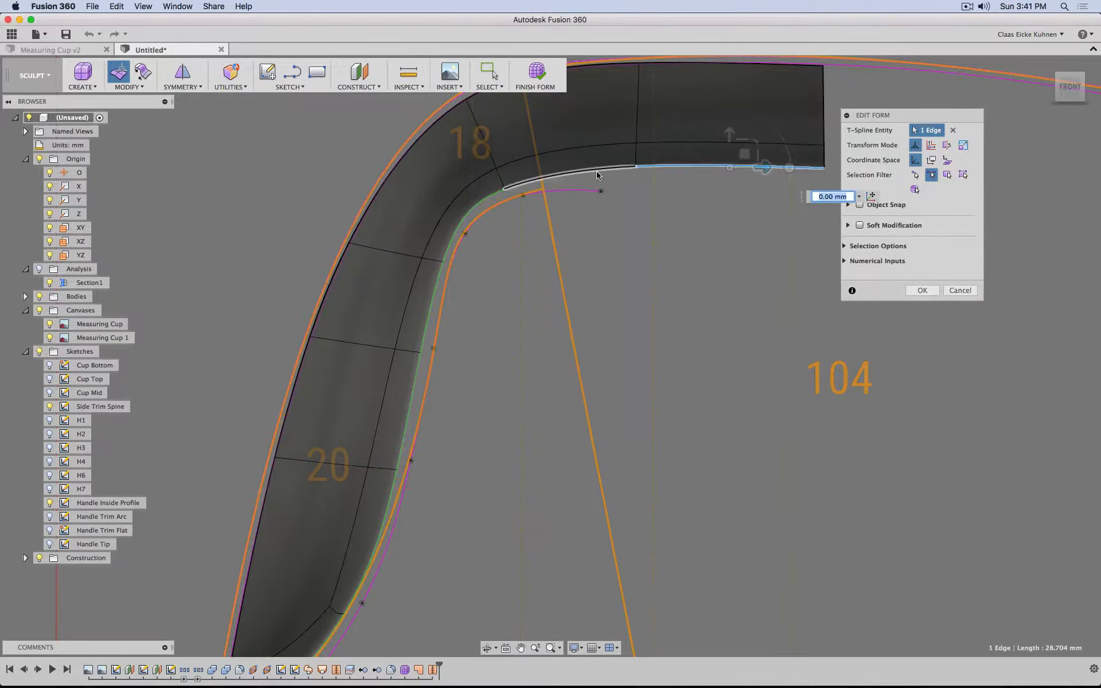
left_click(598, 173, "shift")
left_click_drag(657, 143, 664, 158)
Step: Move the two inner edges along the upper grip about 2.09 mm toward the cup and 0.44 mm down to meet the inside profile
left_click(426, 324)
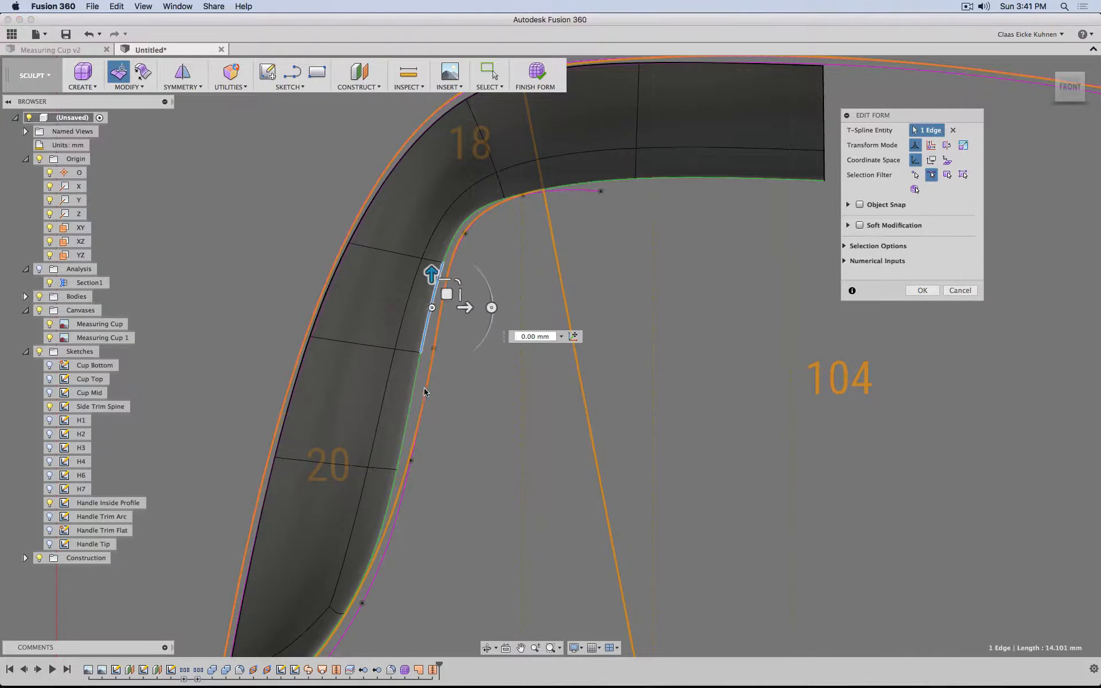
left_click(412, 397, "shift")
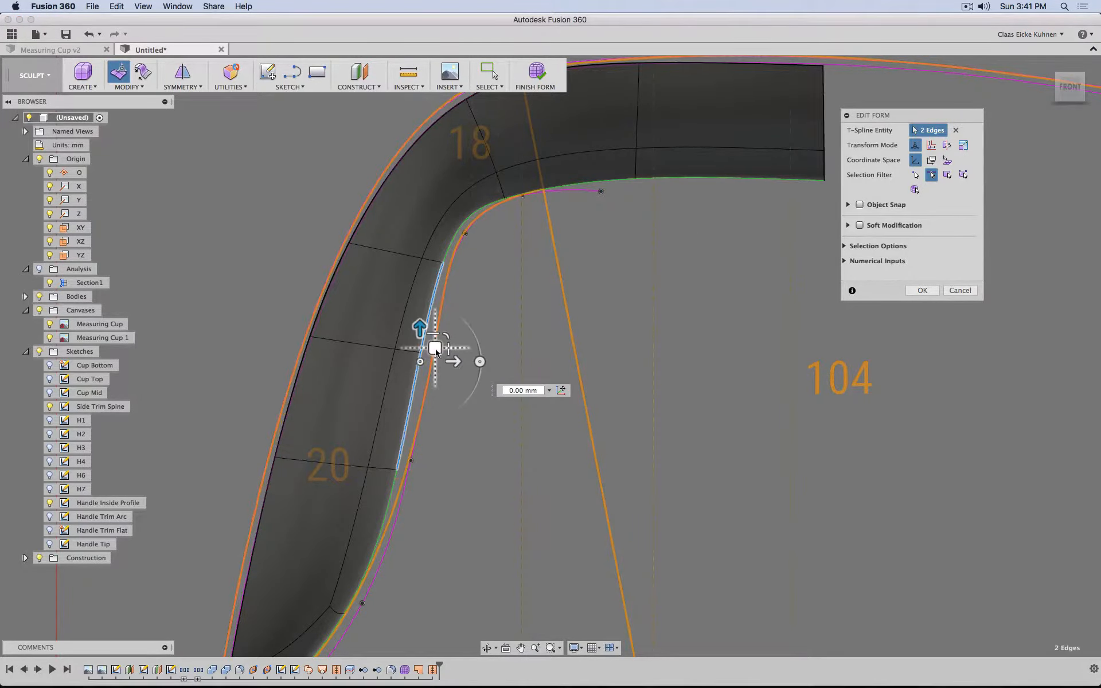
left_click_drag(436, 351, 450, 354)
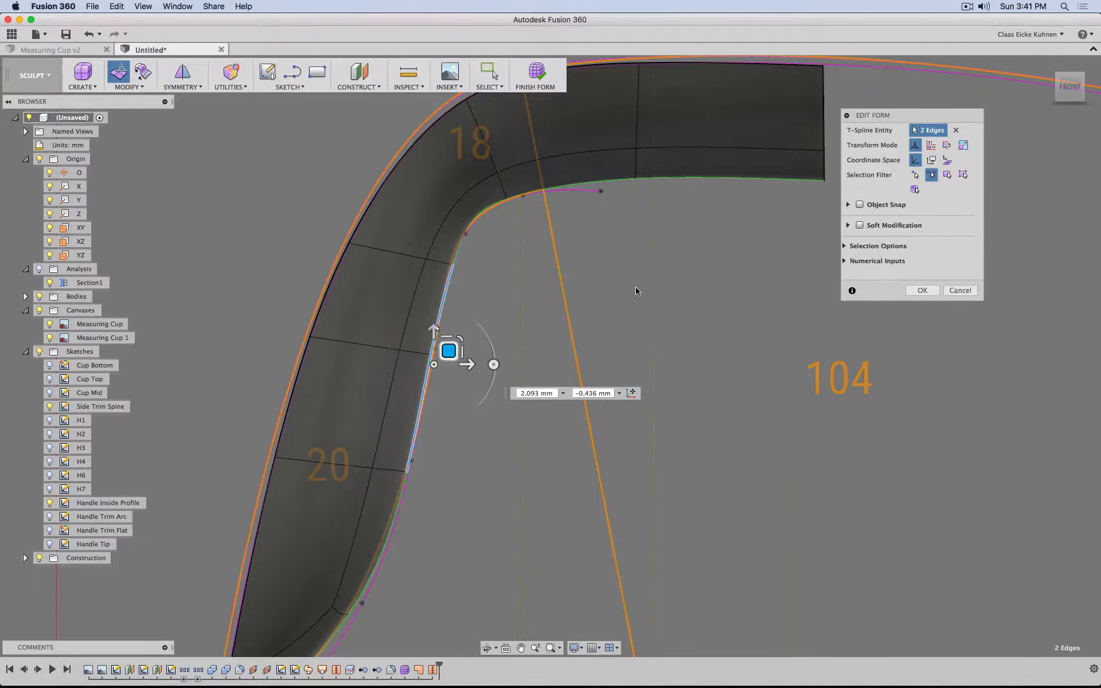
Step: Move the short inner edge near the handle's lower tip down toward the inside profile curve
mouse_move(605, 549)
middle_mouse_down()
mouse_move(608, 480)
mouse_move(629, 421)
middle_mouse_up()
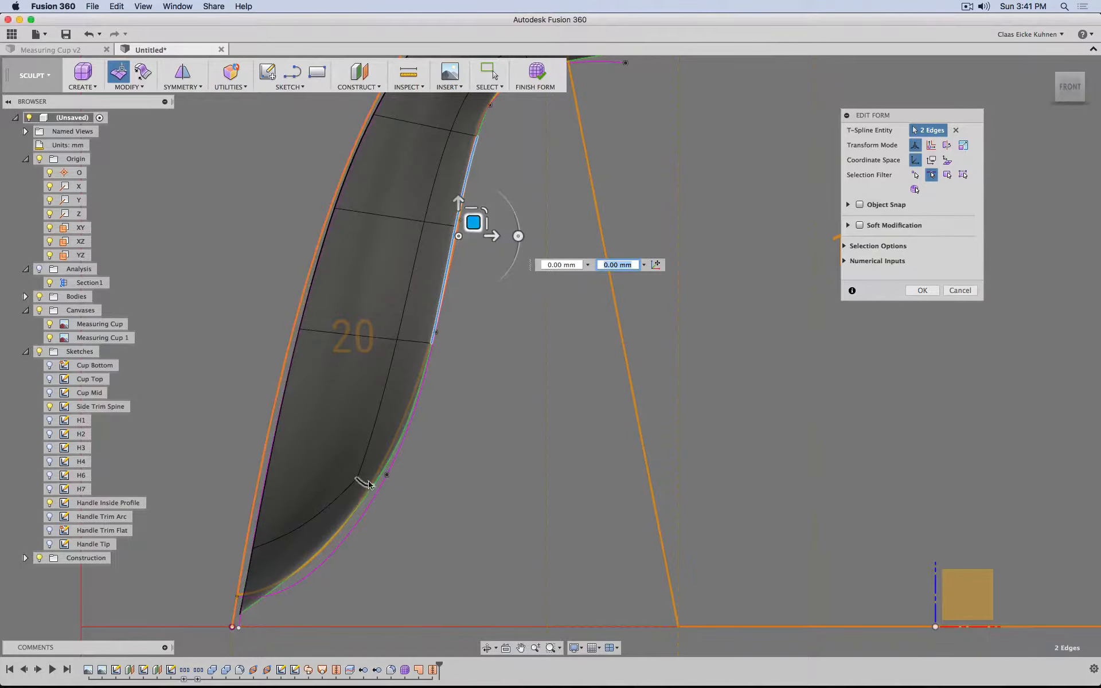
left_click(368, 485)
left_click_drag(381, 466, 383, 492)
Step: Lower the underside edge at the open end about 3.75 mm, tilt it downward toward the end, and shift it about 2.7 mm toward the bend
middle_click_drag(566, 307, 502, 508)
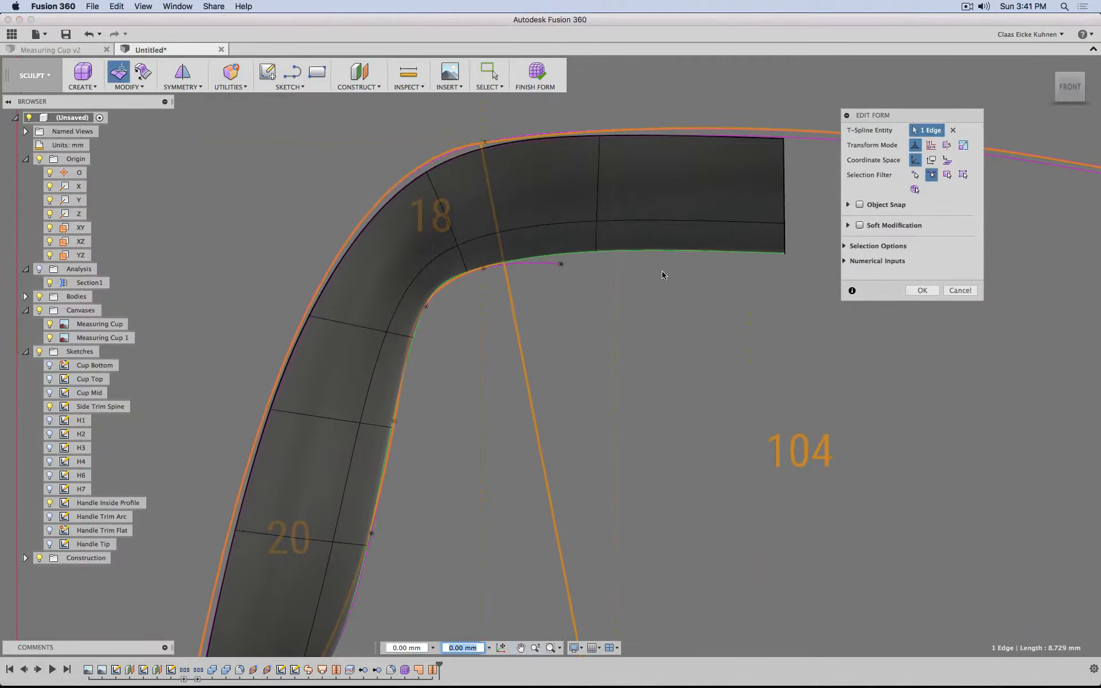
left_click(703, 253)
left_click_drag(692, 225, 695, 245)
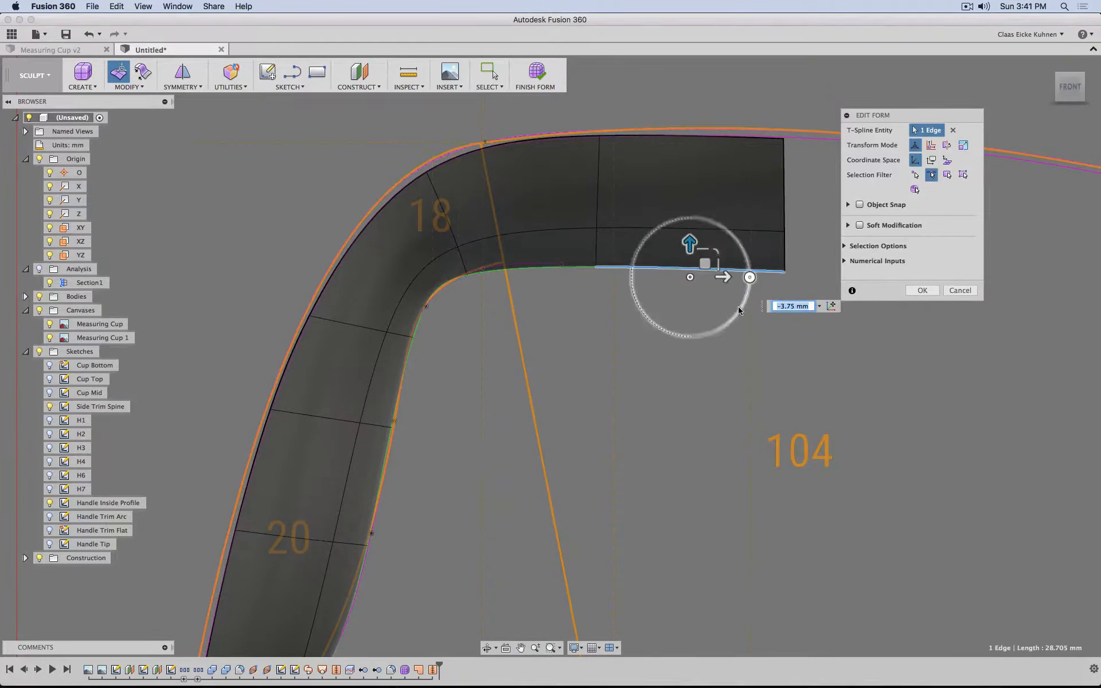
left_click_drag(750, 277, 687, 274)
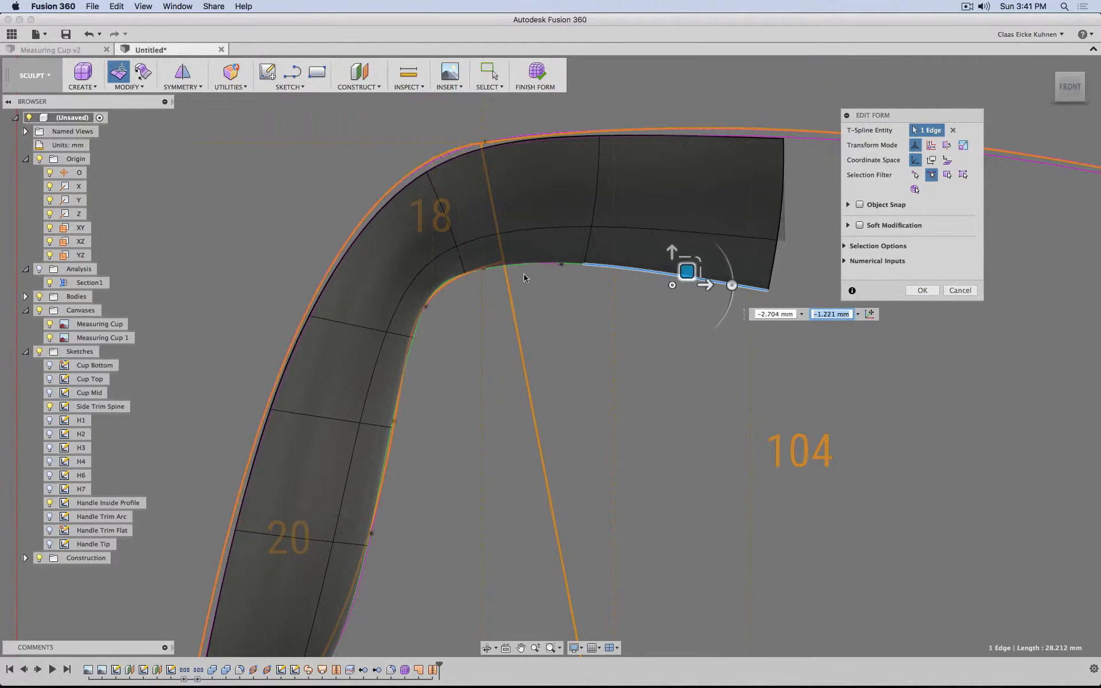
Step: Move the underside edge between the bend and the end section about 1.57 mm toward the open end and 0.52 mm up
left_click(498, 270)
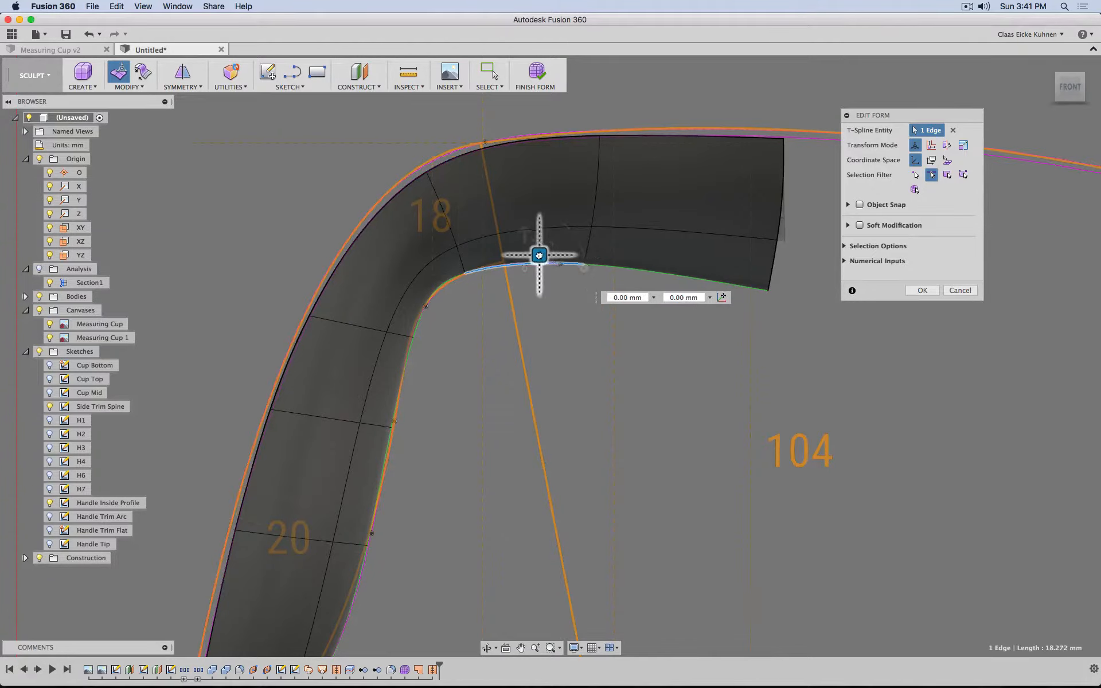
left_click_drag(539, 256, 549, 251)
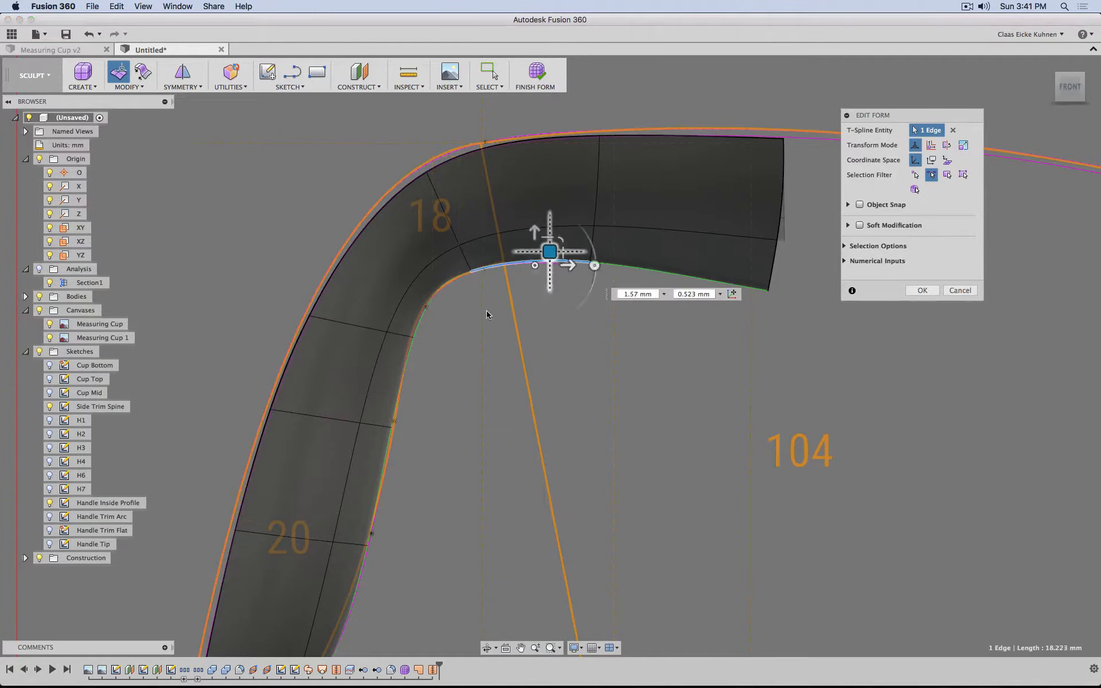
Step: Apply the underside edge edit and examine the shape of the handle's open end from the cup side
scroll(457, 445, "down", 2)
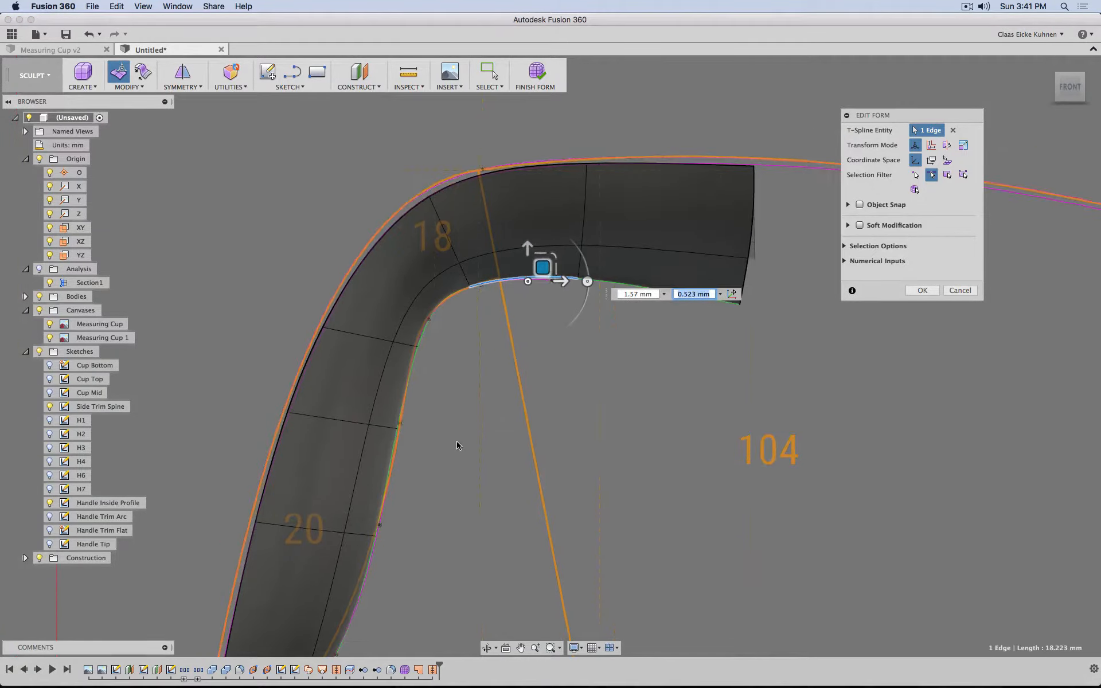
left_click(921, 292)
scroll(747, 433, "down", 3)
middle_click_drag(849, 407, 883, 410, "shift")
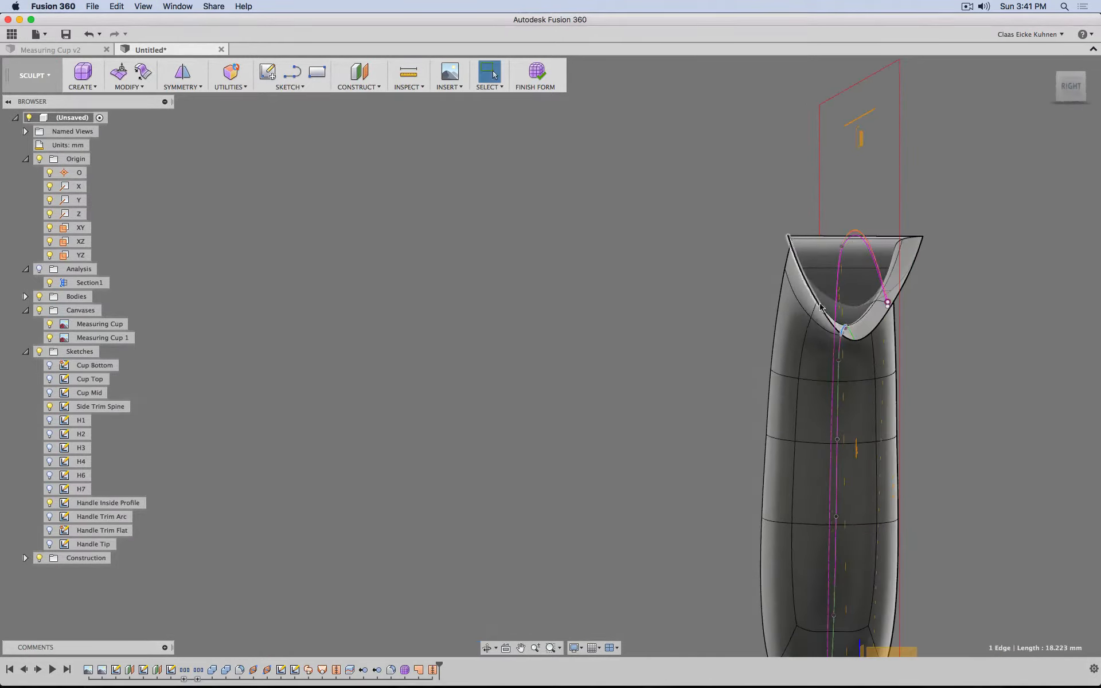
mouse_move(946, 567)
middle_mouse_down("shift")
mouse_move(937, 497)
mouse_move(814, 160)
middle_mouse_up("shift")
mouse_move(918, 626)
middle_mouse_down()
mouse_move(807, 178)
mouse_move(781, 12)
middle_mouse_up()
middle_click_drag(875, 536, 796, 440, "shift")
scroll(763, 426, "up", 3)
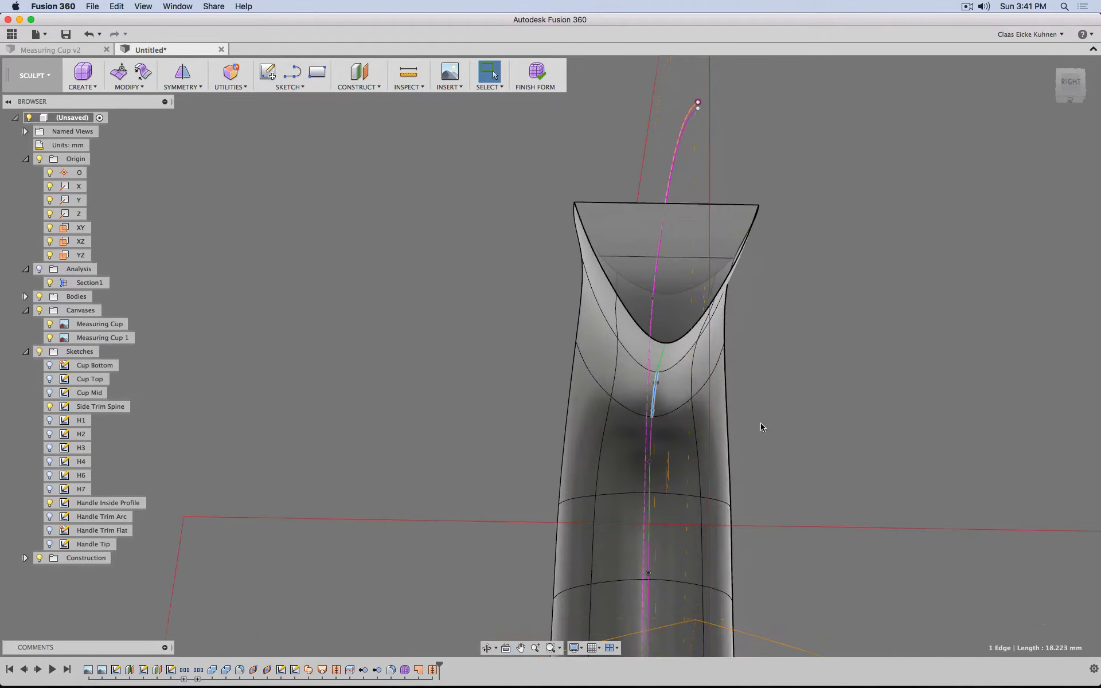
Step: Move the symmetric pair of lengthwise edges on the lower sides of the open end slightly outward and down to round out the underside
left_click(617, 319)
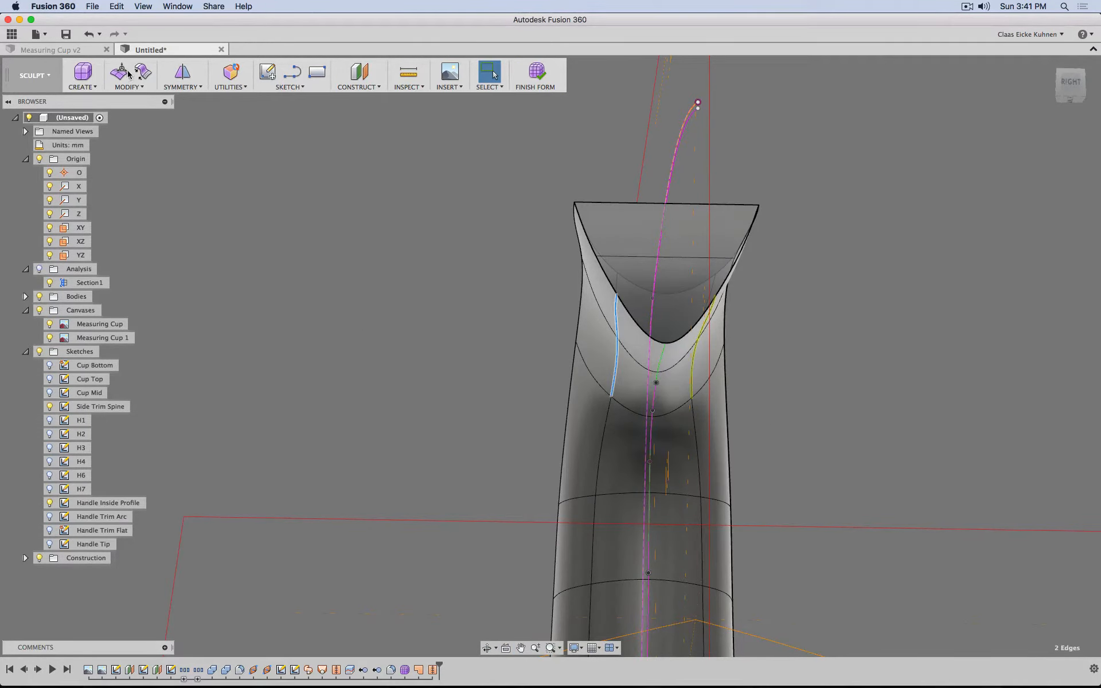
middle_click_drag(541, 310, 595, 323, "shift")
left_click(615, 313)
left_click_drag(620, 313, 602, 313)
type("0.59")
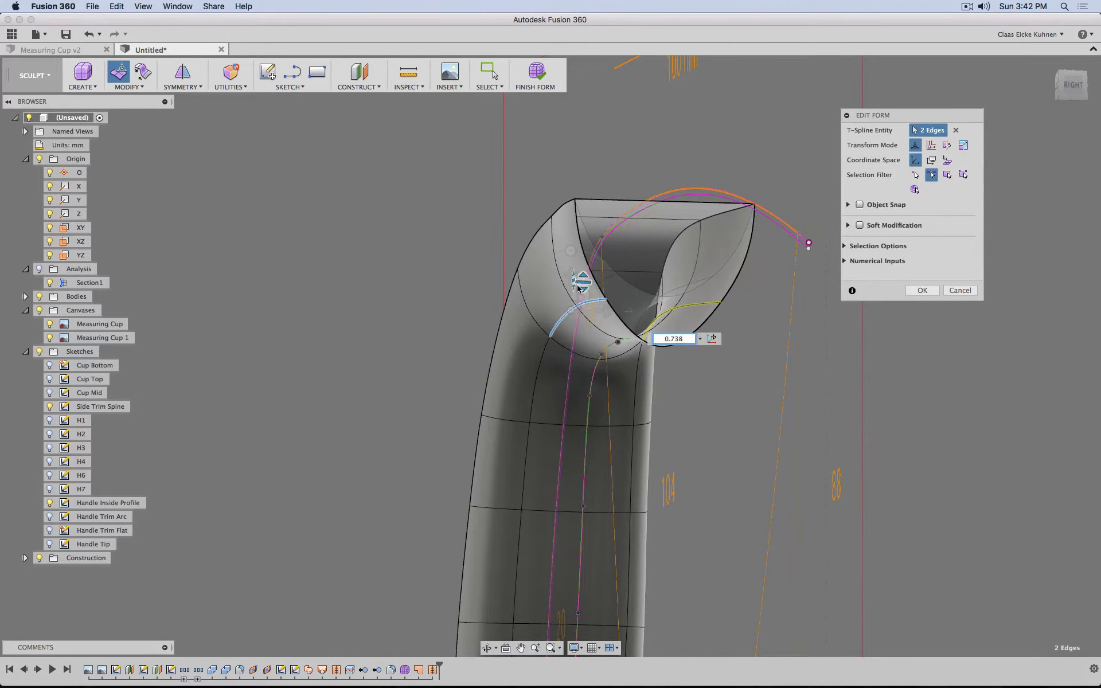
middle_click_drag(699, 385, 835, 364, "shift")
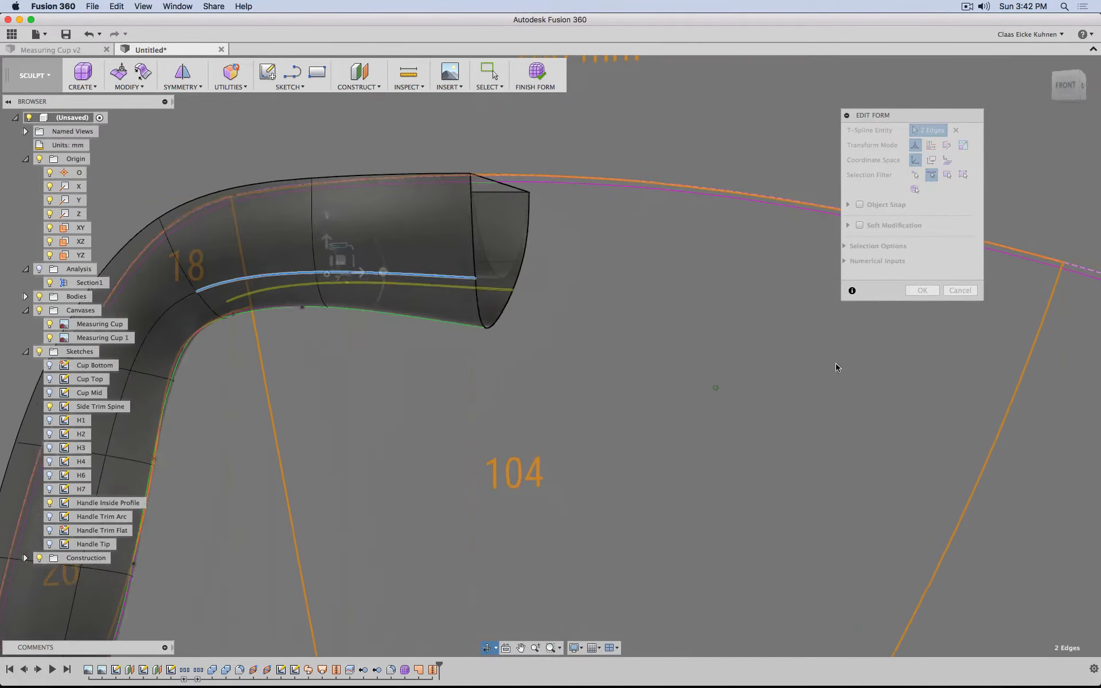
left_click(1066, 85)
middle_click_drag(511, 493, 564, 445)
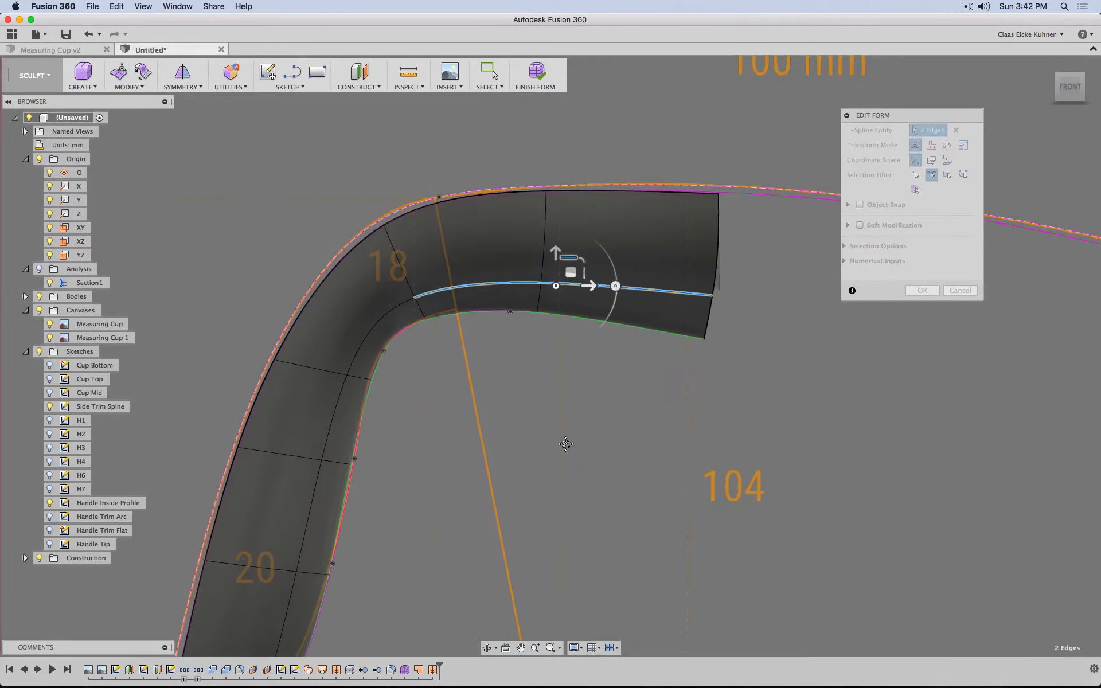
left_click(923, 290)
scroll(711, 474, "down", 3)
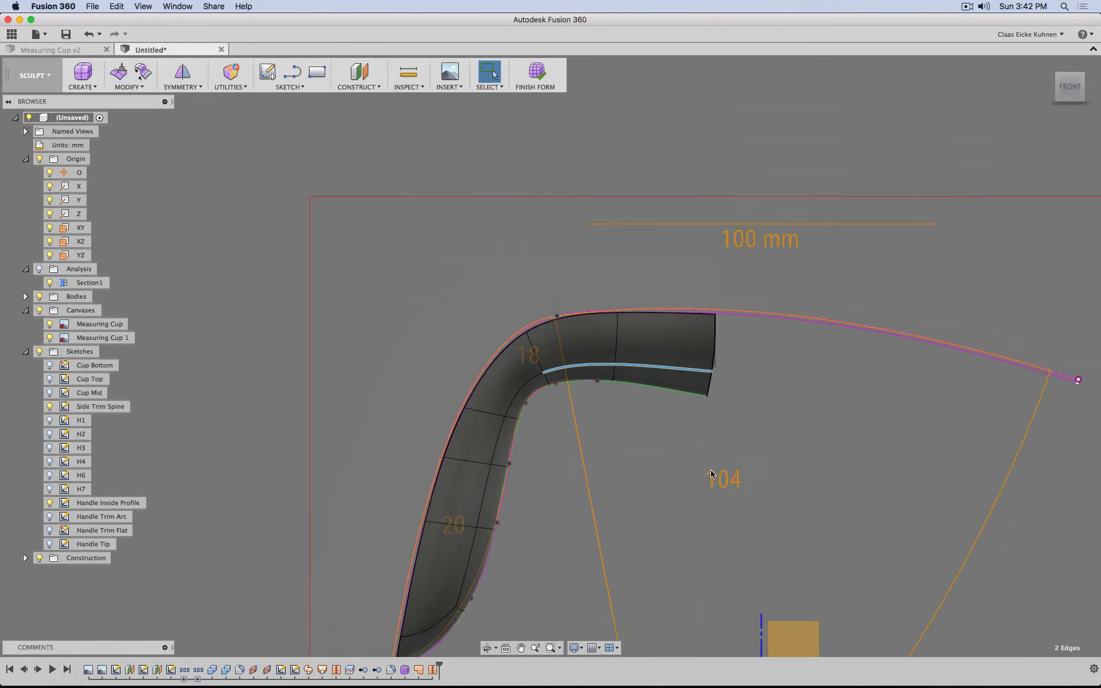